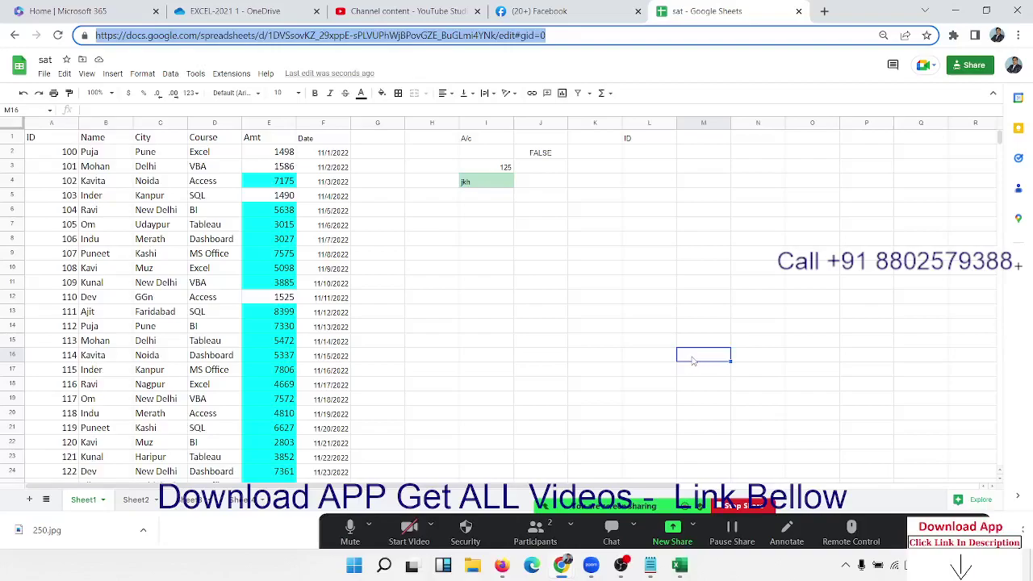
Step: Enter ID 104 in cell L2 and highlight its matching record across A6:E6
left_click(613, 213)
left_click(636, 153)
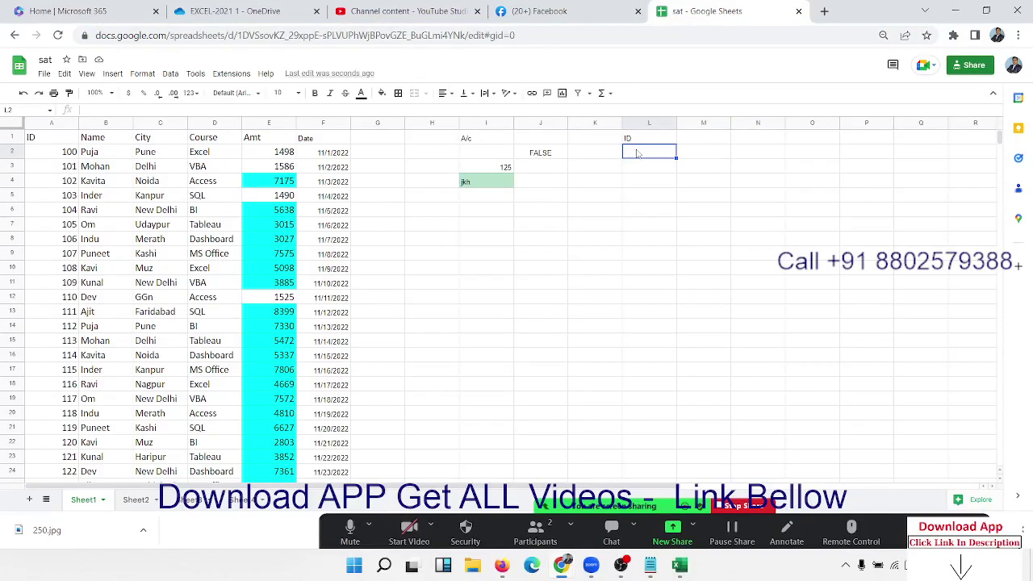
type("ID104")
key("Escape")
type("104")
key("Return")
left_click(638, 154)
left_click_drag(77, 212, 258, 211)
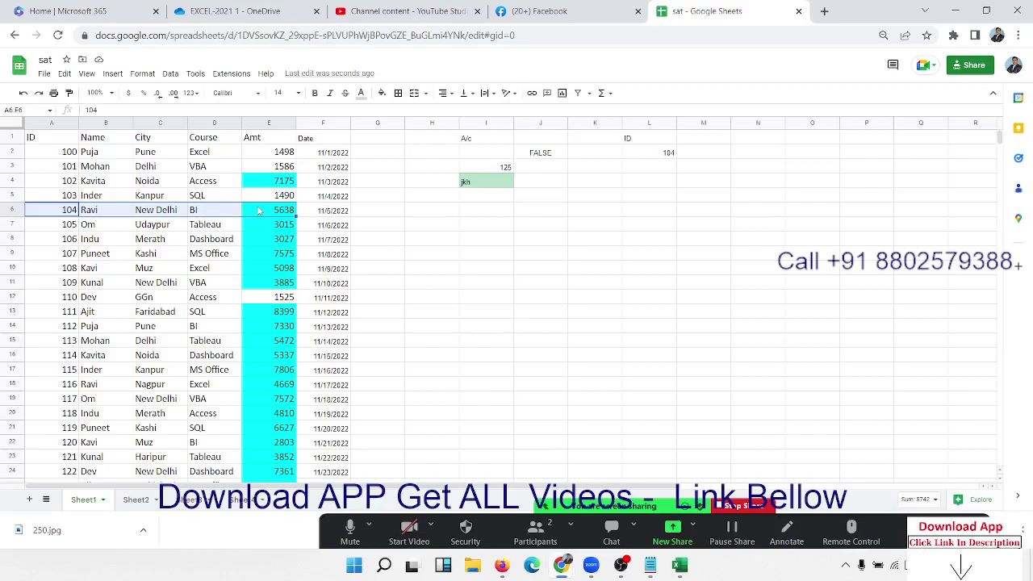
Step: Build =VLOOKUP(L2,A:E,5,0) in M2 to fetch the Amt for the ID
left_click(670, 153)
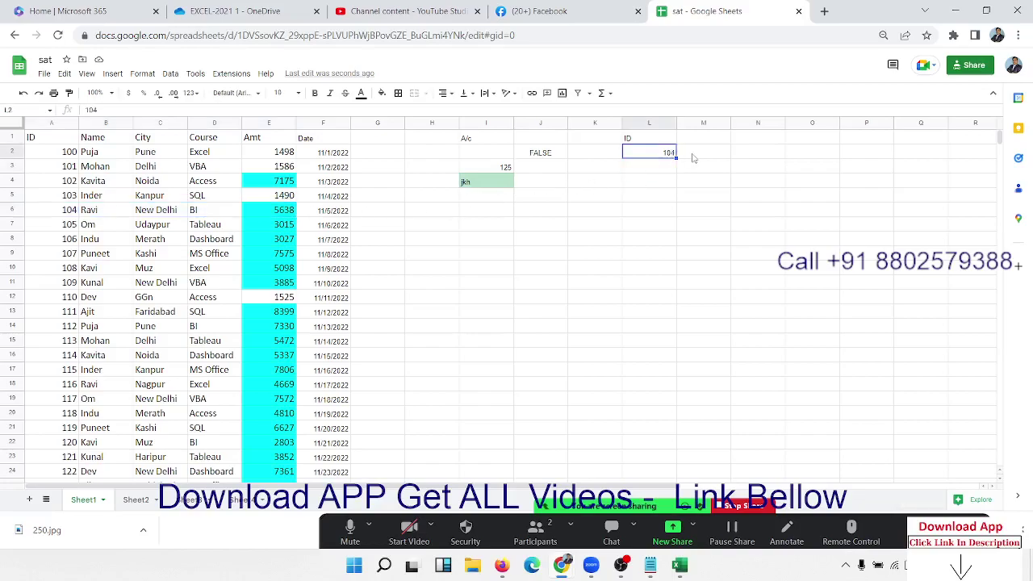
left_click(694, 159)
type("=vl")
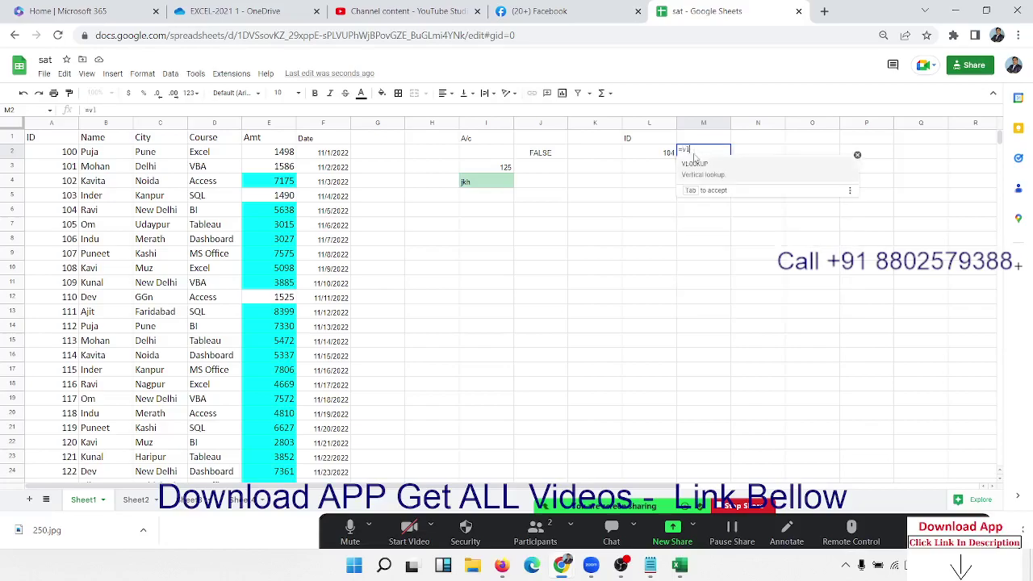
key("Tab")
type("L2,")
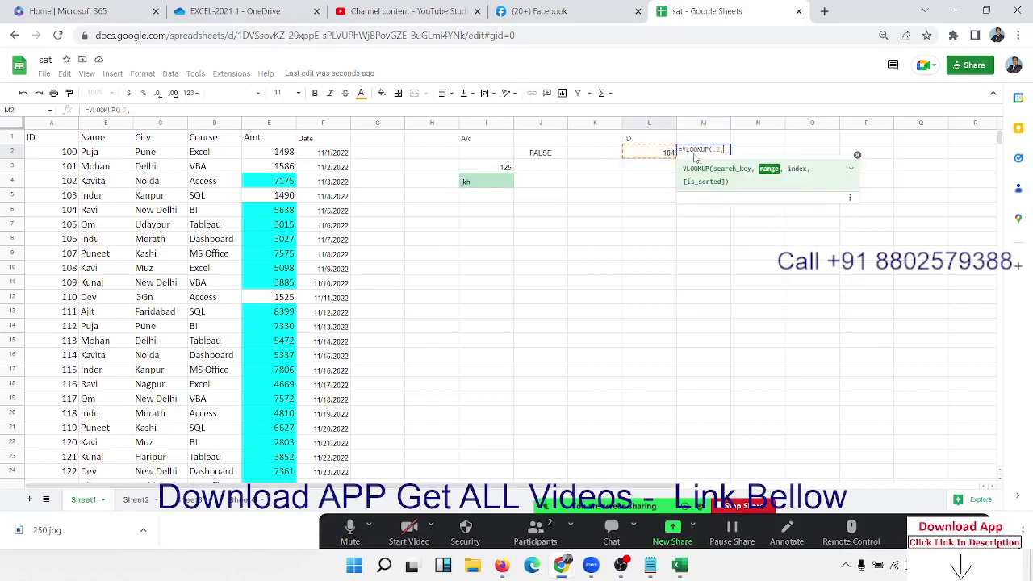
left_click(38, 124)
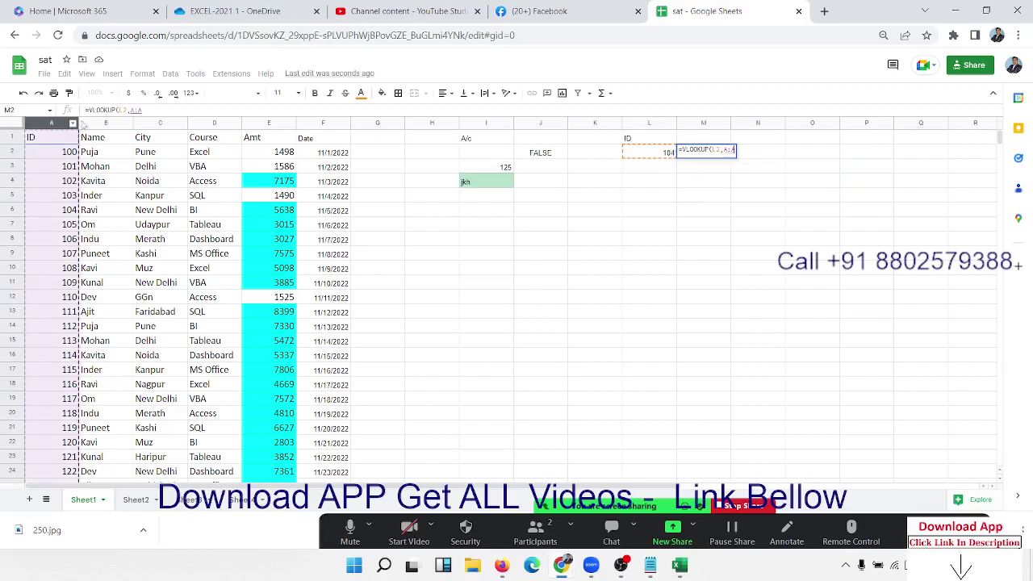
mouse_move(83, 123)
left_mouse_down()
mouse_move(286, 128)
mouse_move(103, 138)
mouse_move(239, 137)
left_mouse_up()
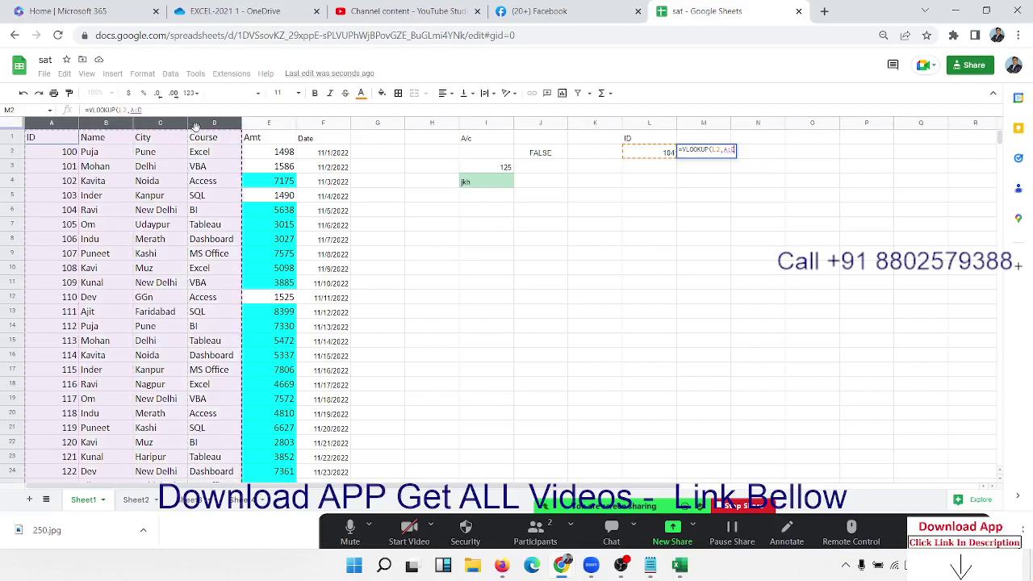
left_click_drag(238, 137, 278, 141)
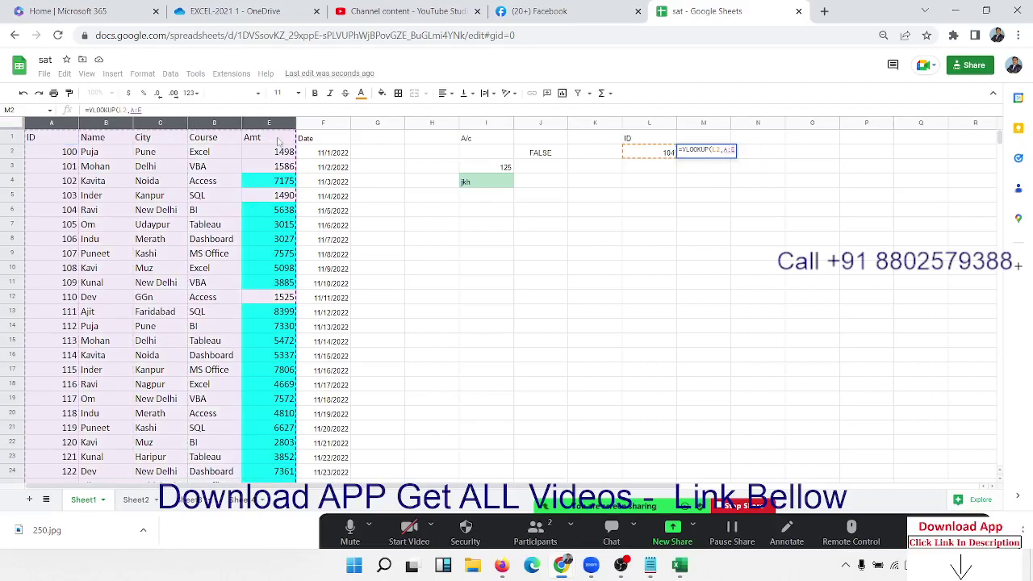
type(",5,")
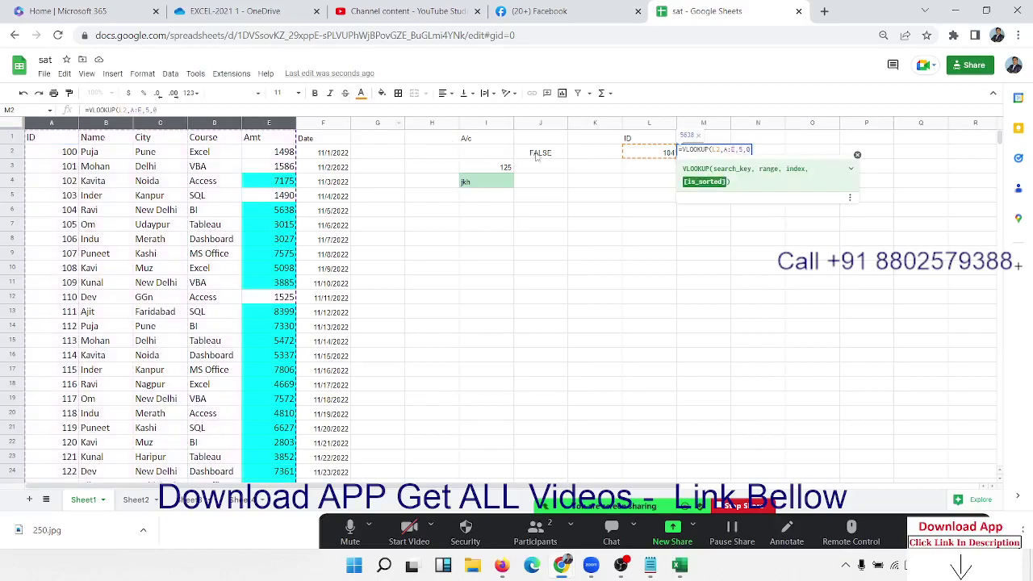
type("0")
Step: Make the range absolute as $A:$E, copy the formula text, and commit it to show 5638
left_click(731, 149)
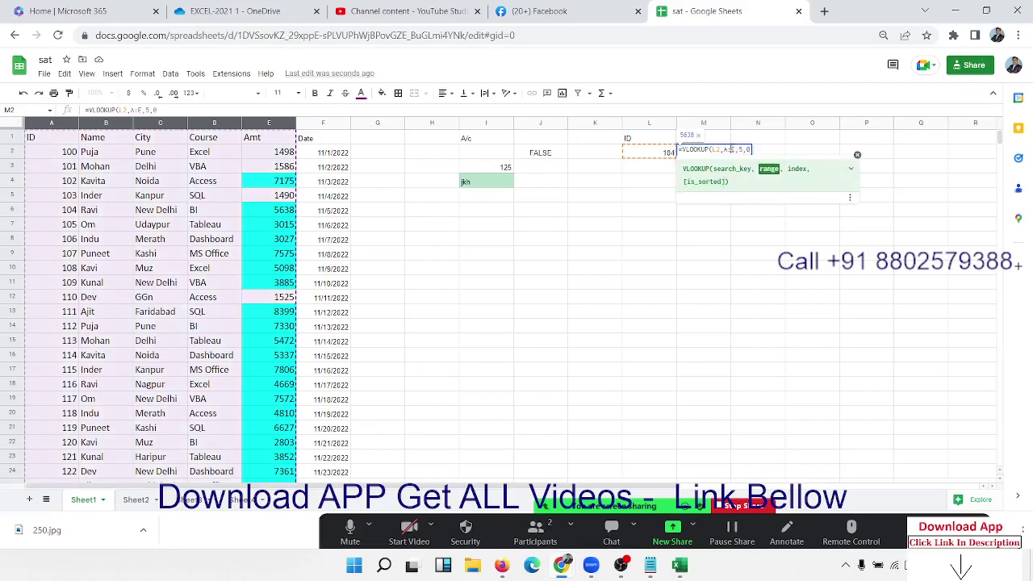
key("F4")
left_click(72, 102)
key("ctrl+a")
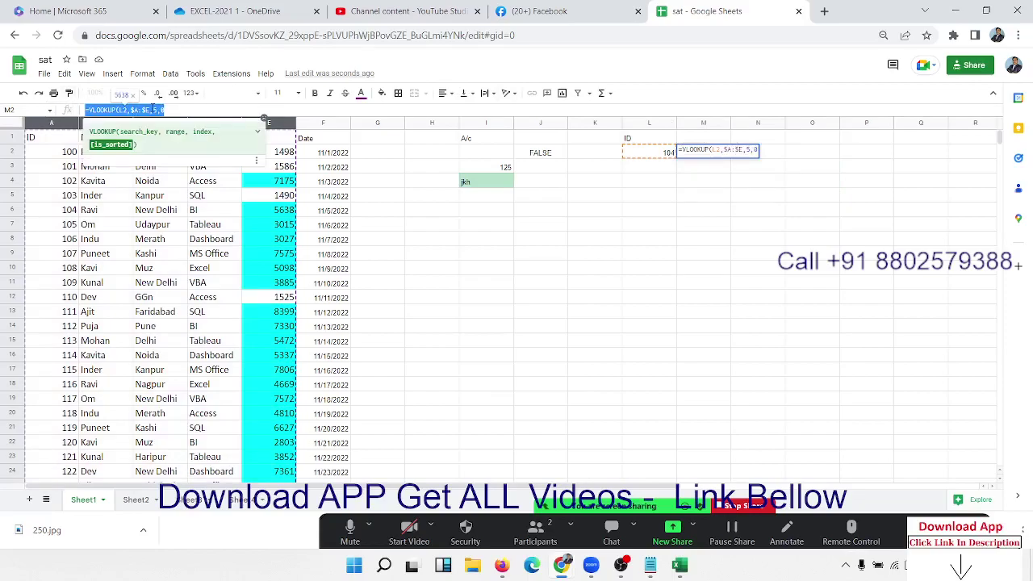
key("Return")
key("Up")
key("Left")
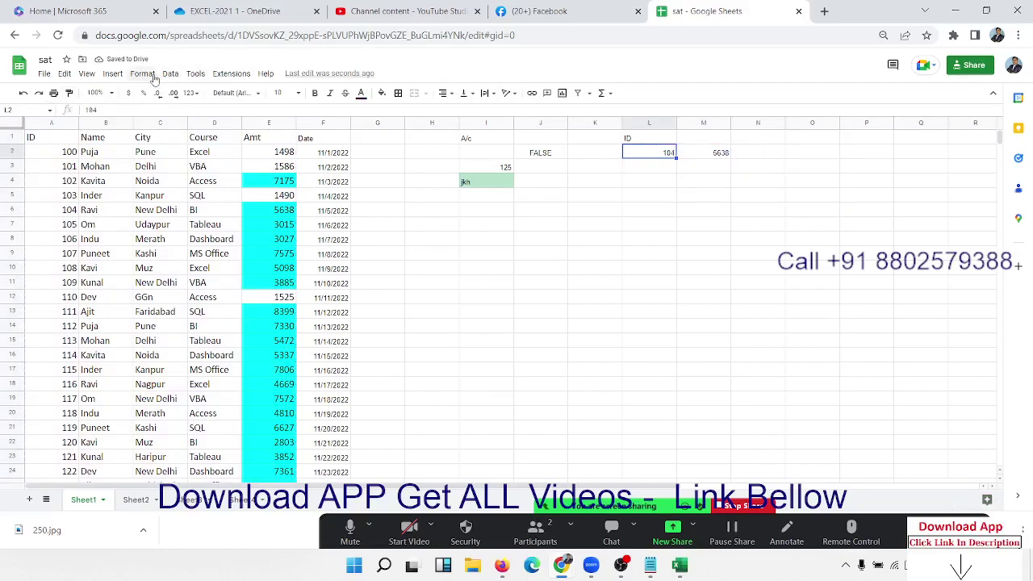
Step: Start a conditional format rule on L2 using the 'Custom formula is' condition
left_click(153, 75)
left_click(201, 258)
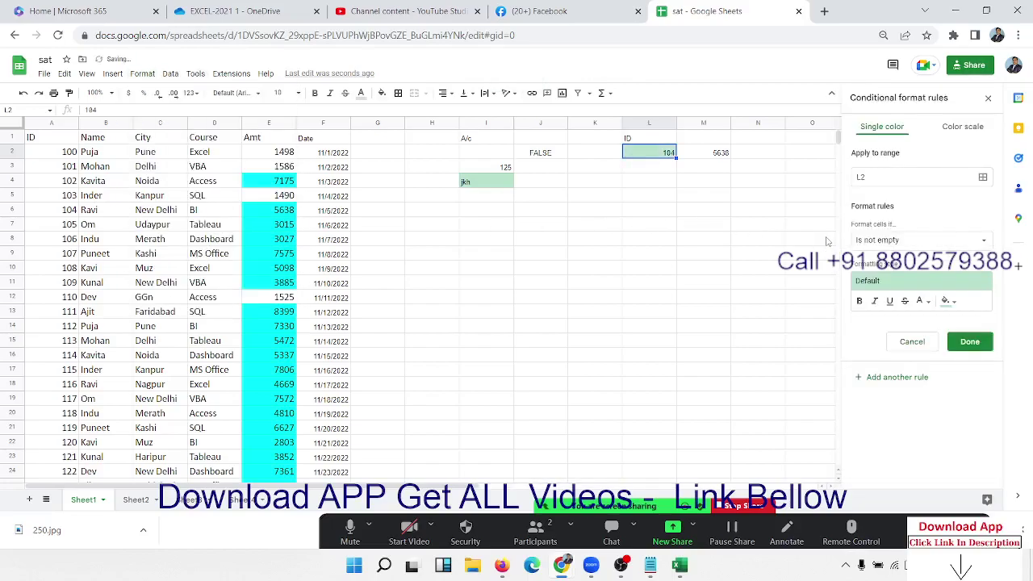
left_click(903, 243)
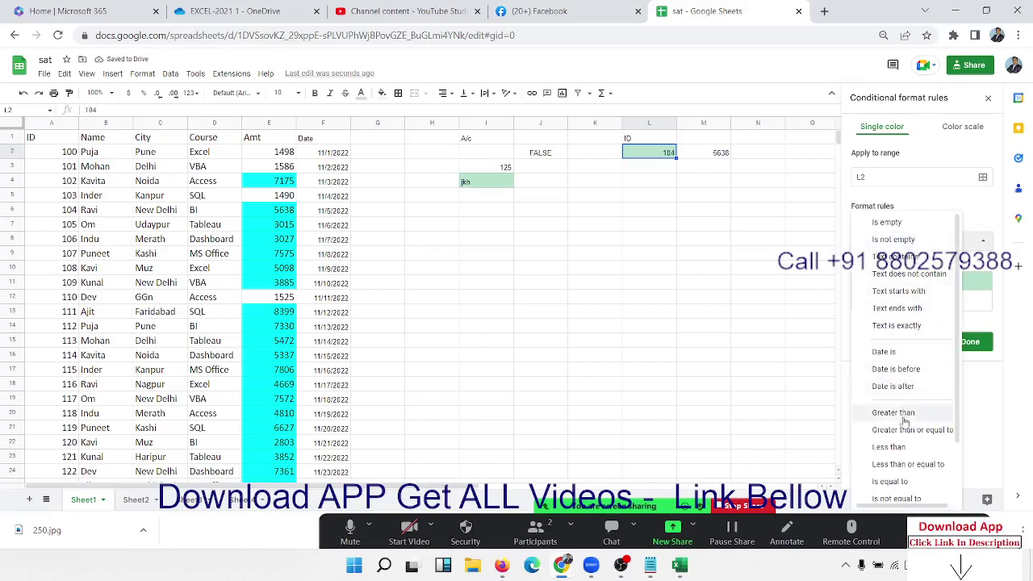
scroll(907, 484, "down", 1)
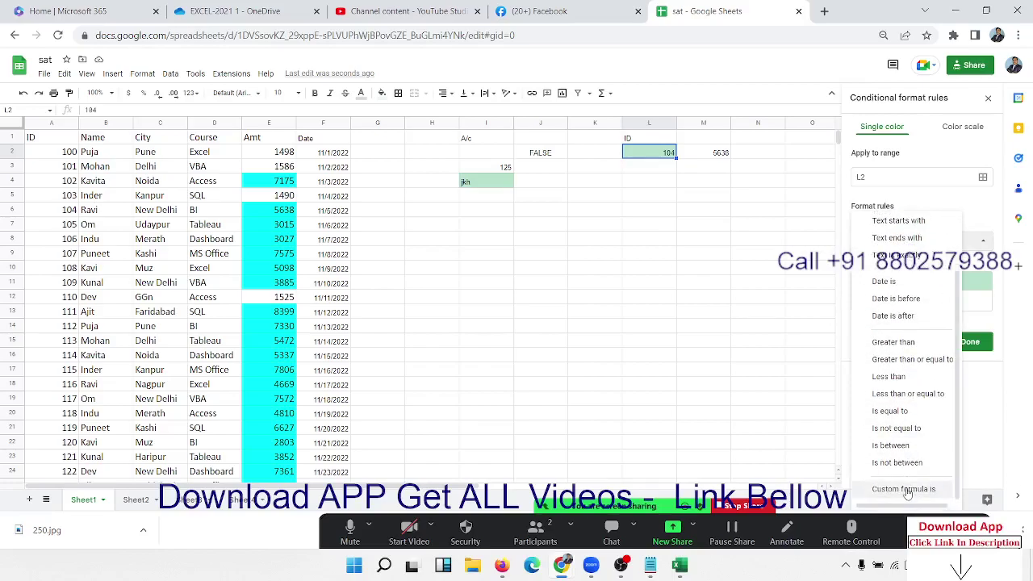
left_click(904, 489)
Step: Paste the VLOOKUP formula as the rule, give it a red fill, and save it
left_click(872, 264)
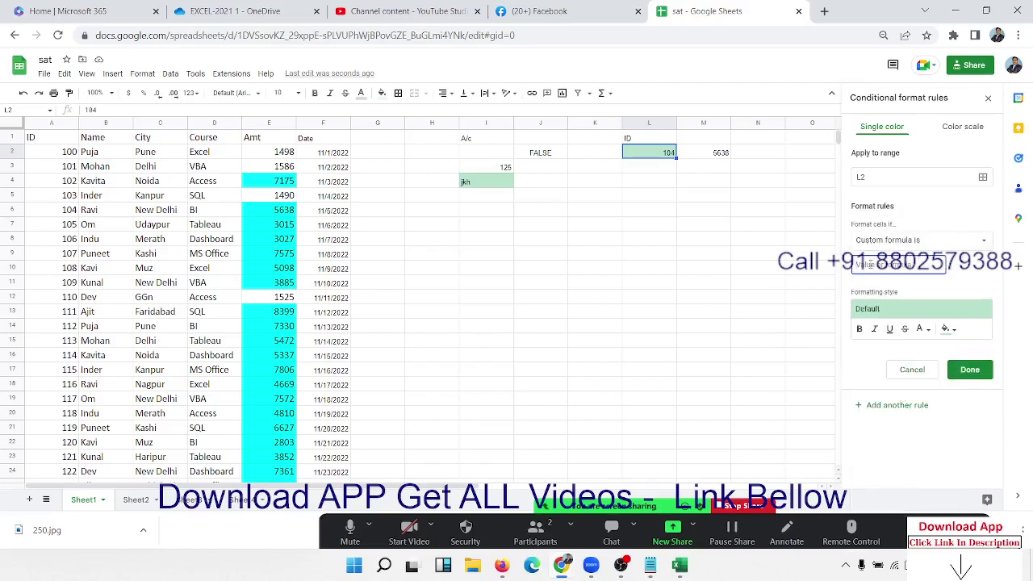
key("ctrl+v")
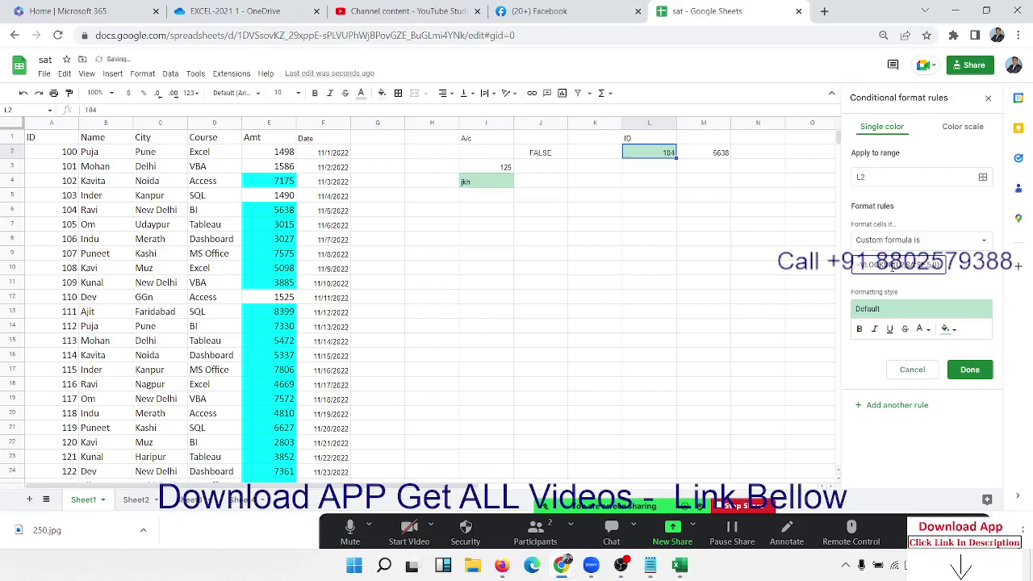
key("Right")
key("Right")
key("Right")
key("Right")
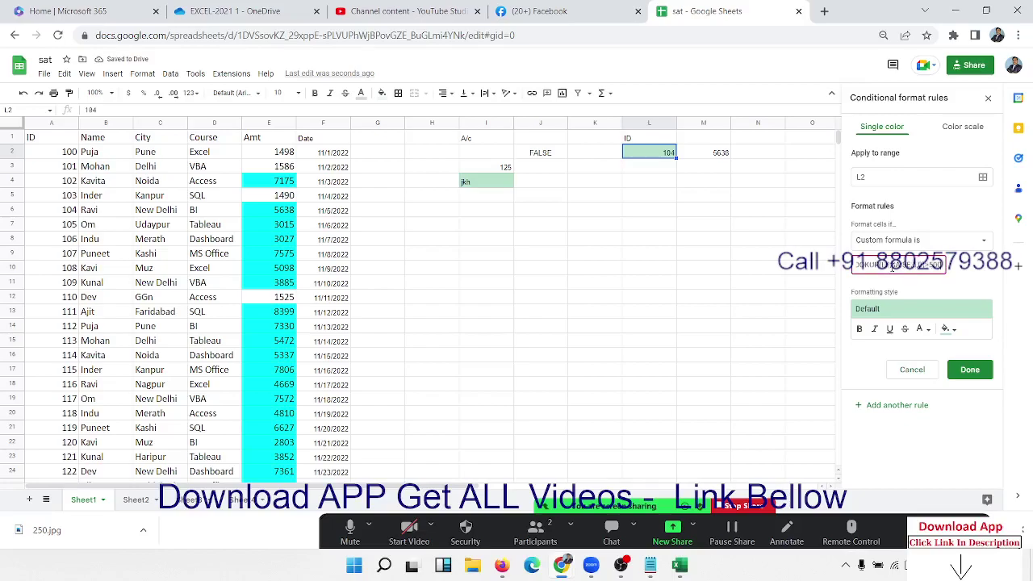
key("Right")
left_click(949, 330)
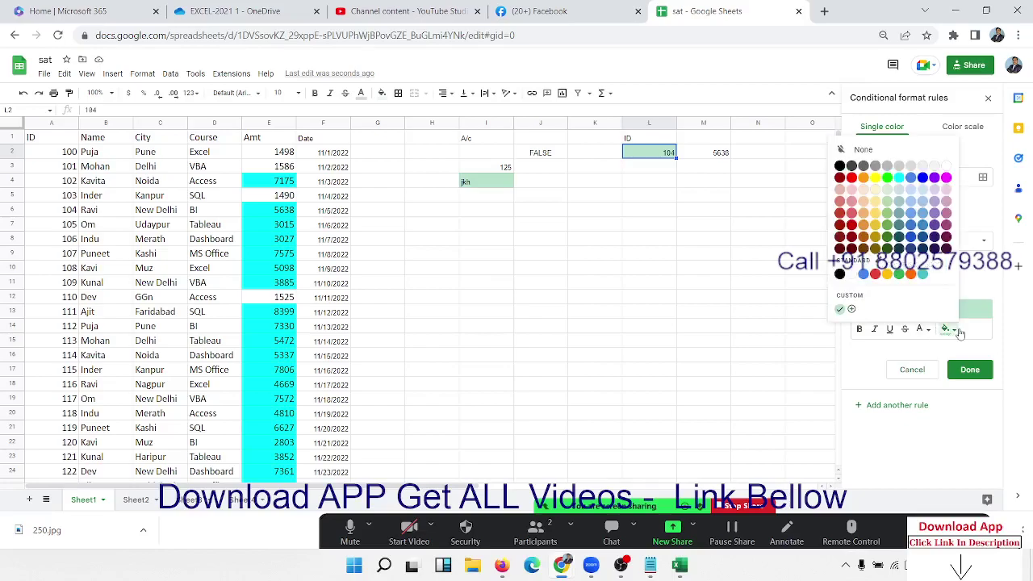
left_click(851, 177)
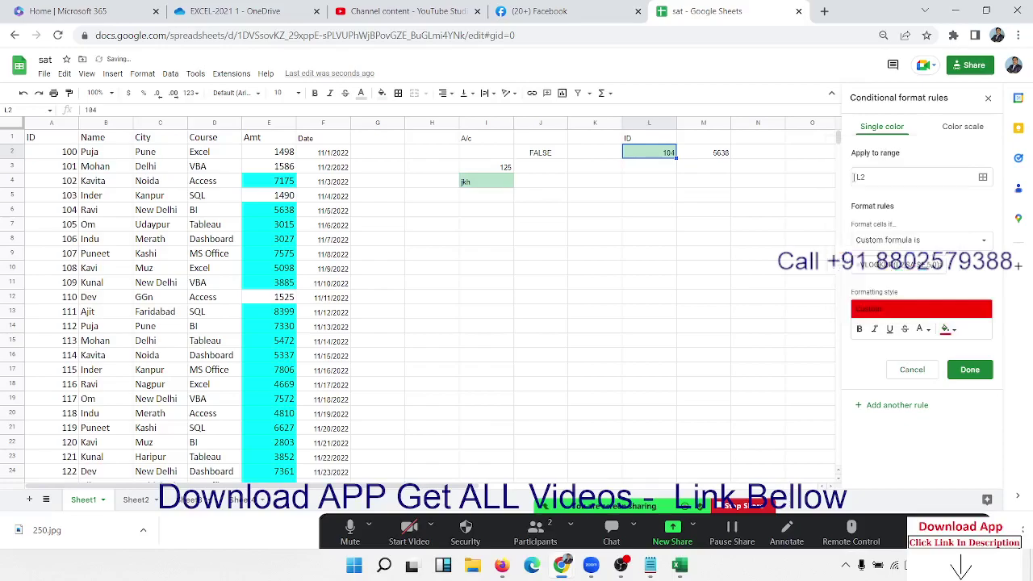
left_click(972, 369)
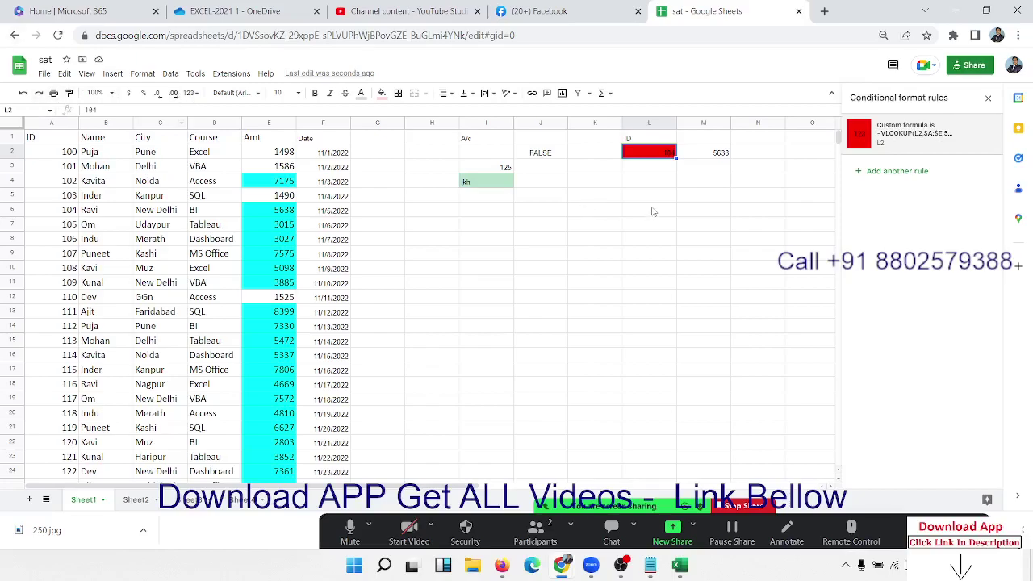
left_click(653, 211)
left_click(658, 157)
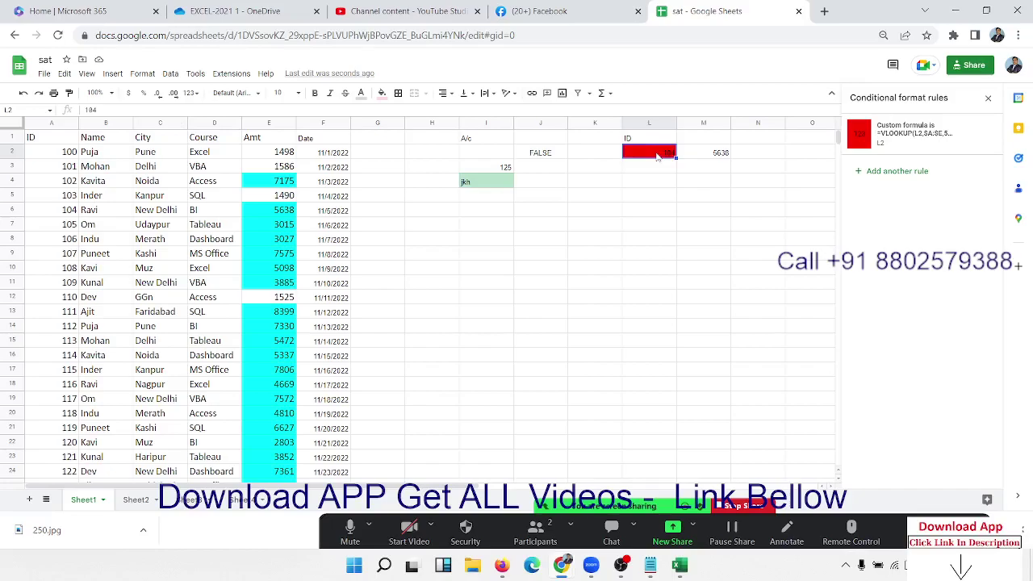
Step: Change the ID in L2 to 110 and clear the lookup result in M2
type("1")
key("Return")
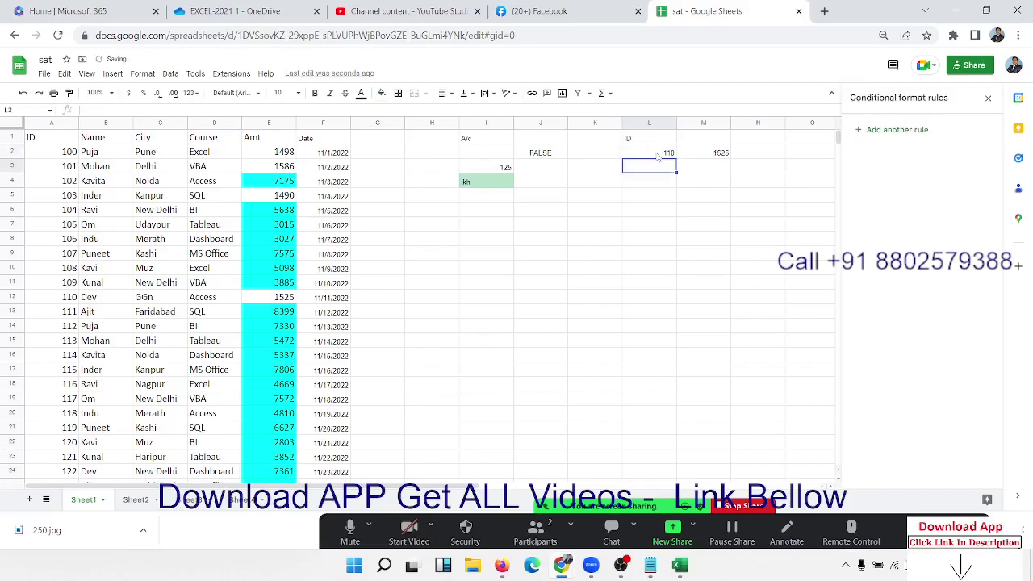
key("Up")
key("Right")
key("Delete")
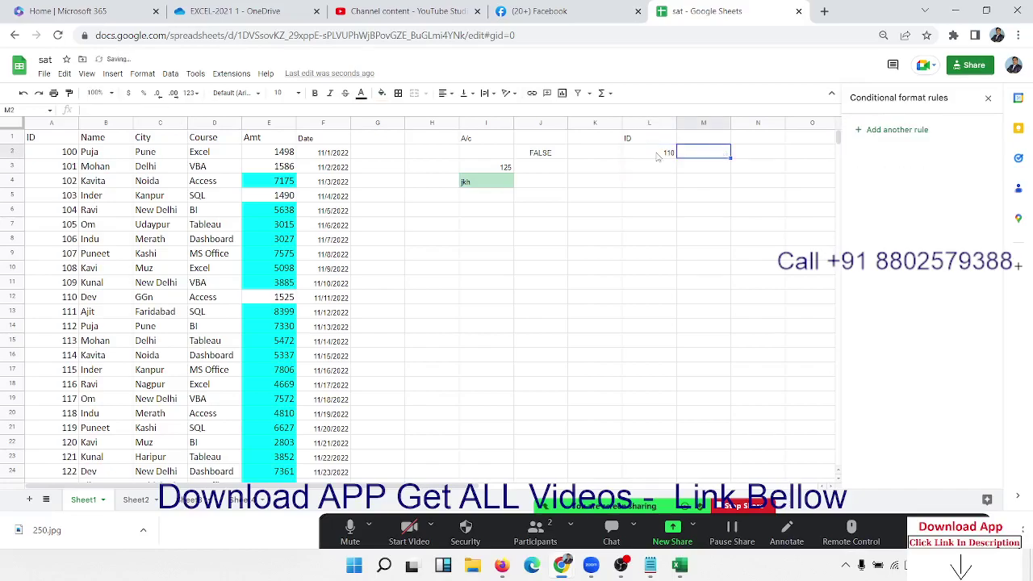
Step: Reopen L2's custom-formula rule from the Conditional format rules panel
left_click(657, 155)
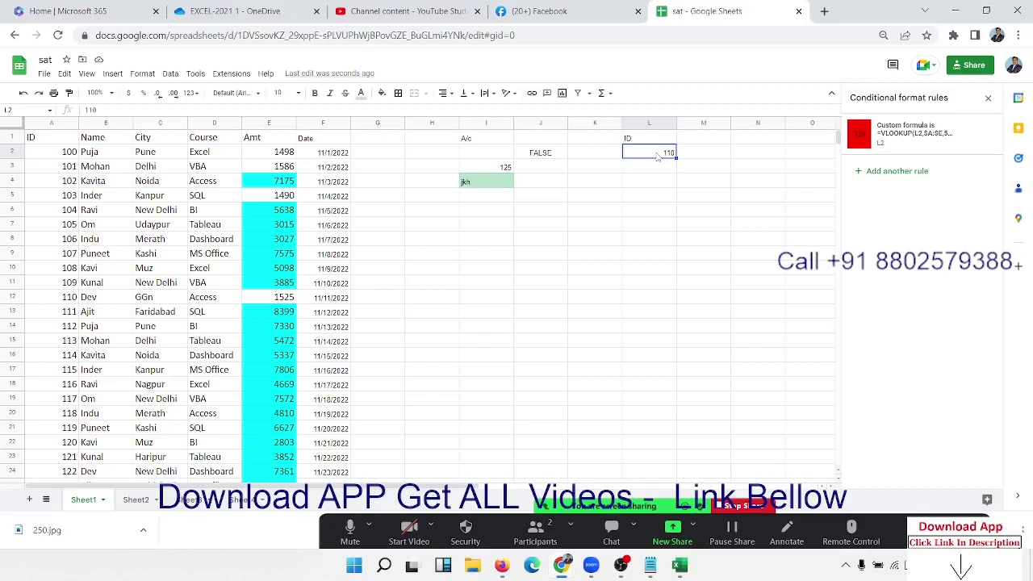
type("11")
key("Escape")
left_click(913, 131)
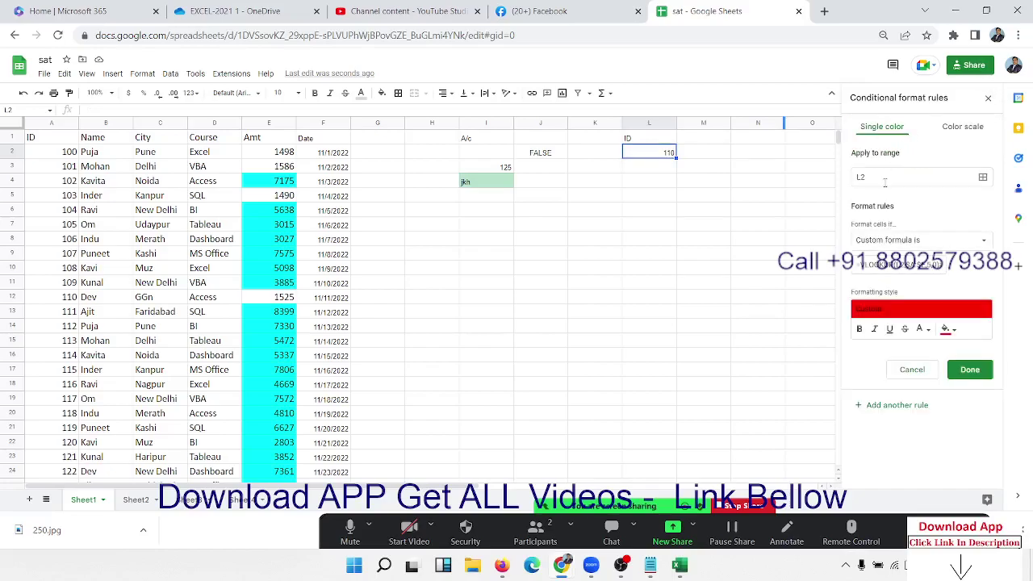
Step: Select the rule's custom formula text, then close the rules panel by clicking cell J12
mouse_move(857, 265)
left_mouse_down()
mouse_move(937, 265)
mouse_move(961, 278)
left_mouse_up()
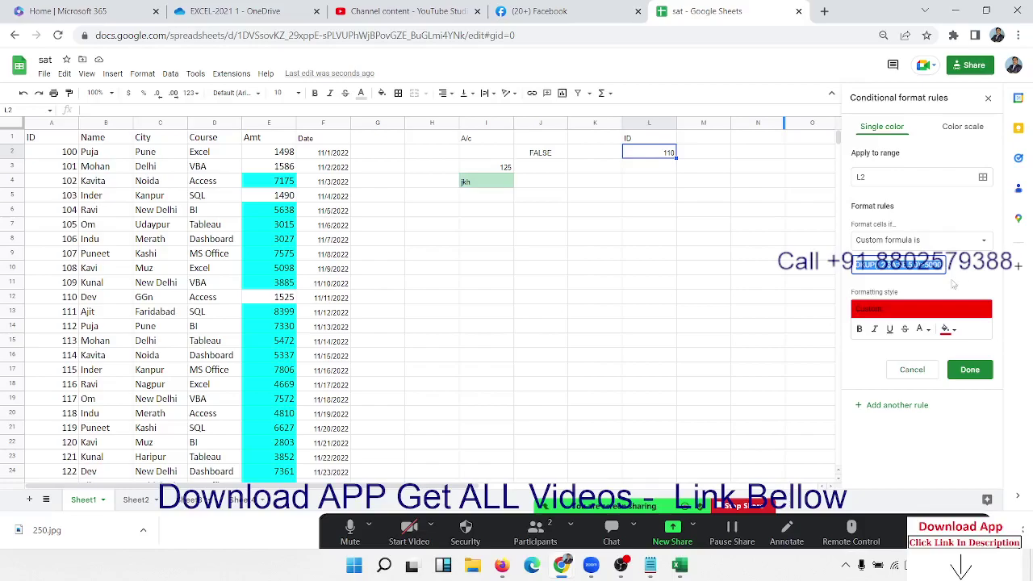
left_click(564, 302)
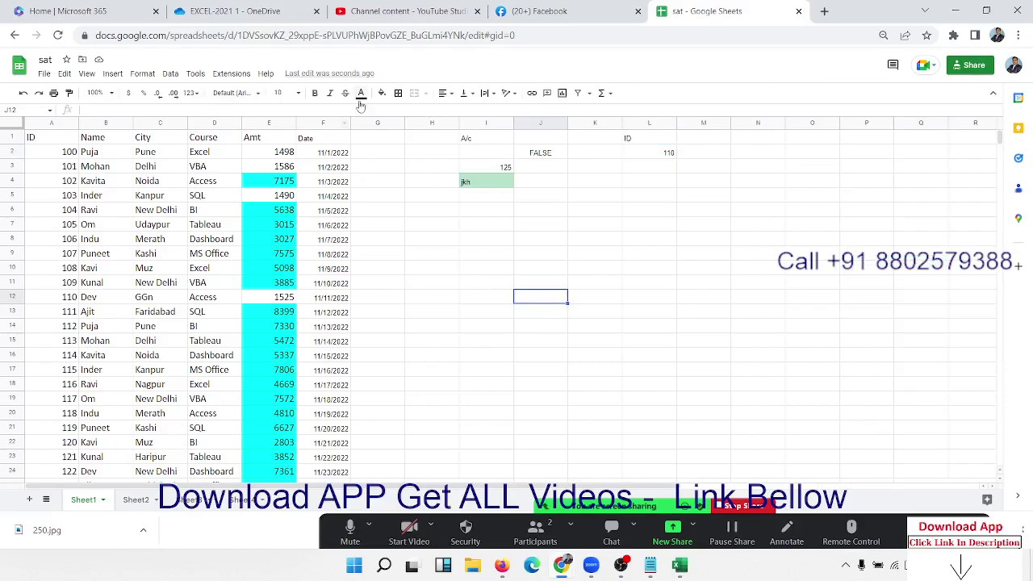
Step: Select cell H5 and bring up the Extensions menu's Add-ons options
left_click(436, 196)
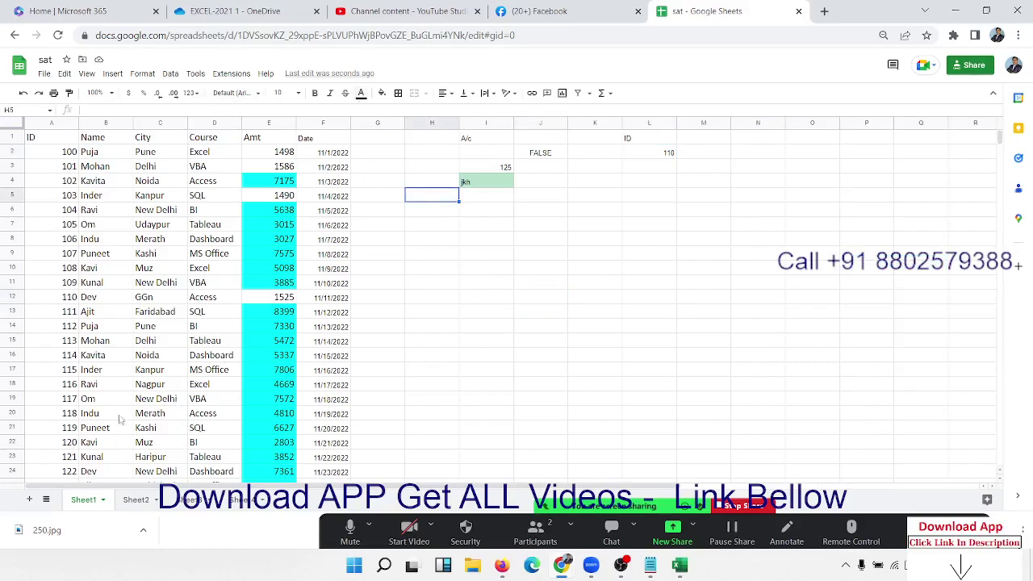
left_click(240, 75)
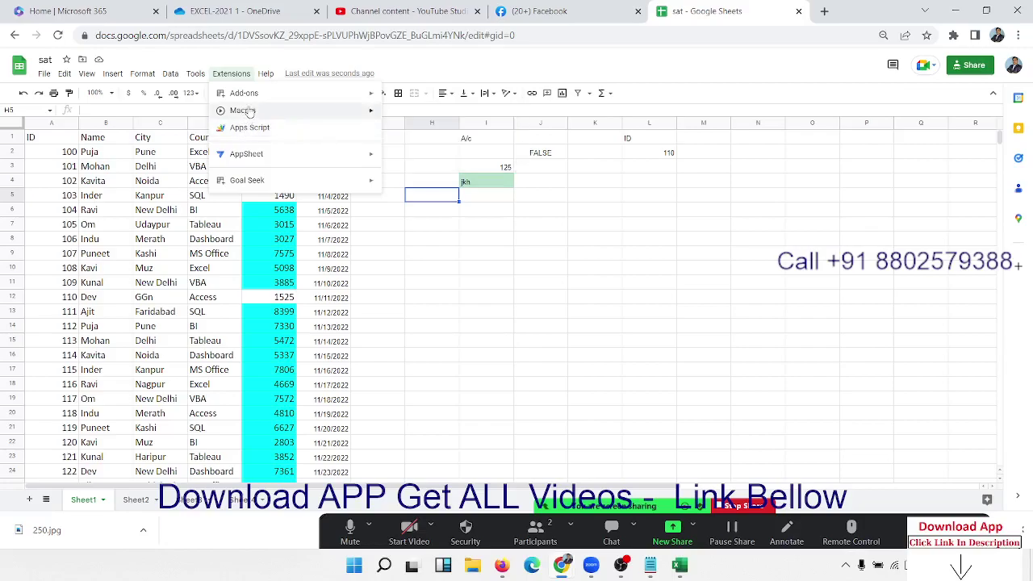
mouse_move(244, 93)
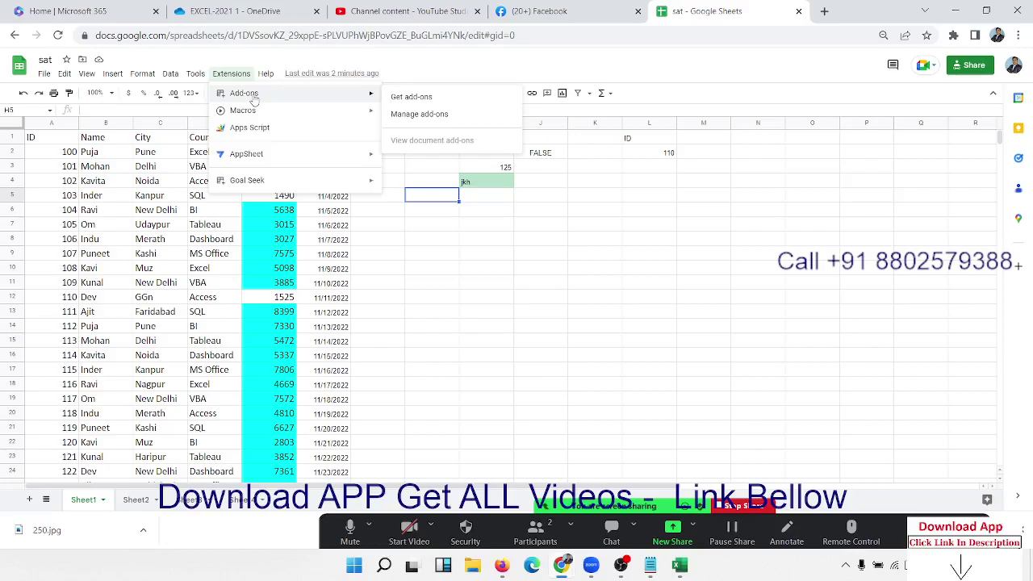
Step: Open Get add-ons in the Workspace Marketplace and scroll down to Form Builder and Form Maker
left_click(411, 97)
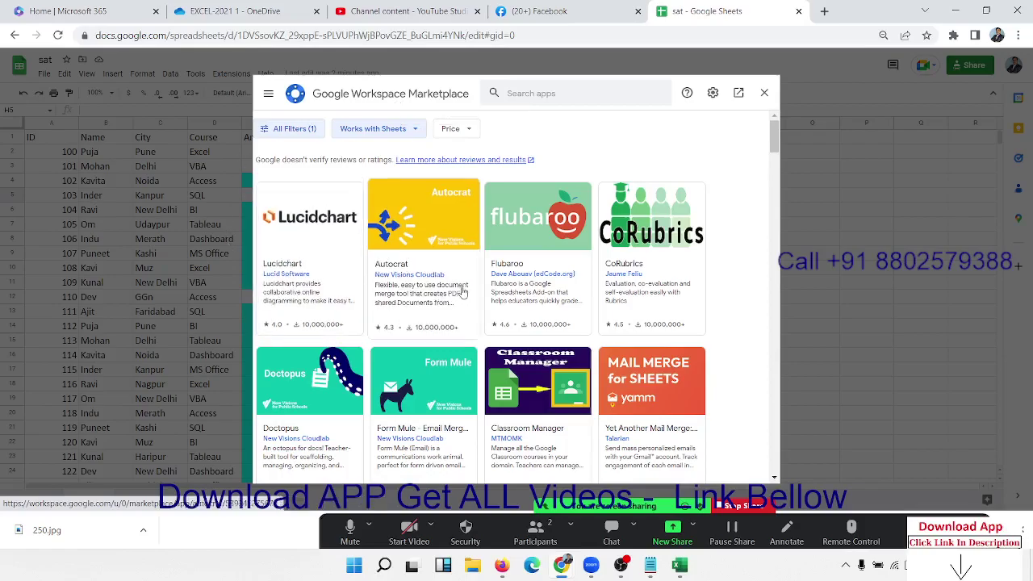
scroll(487, 341, "down", 5)
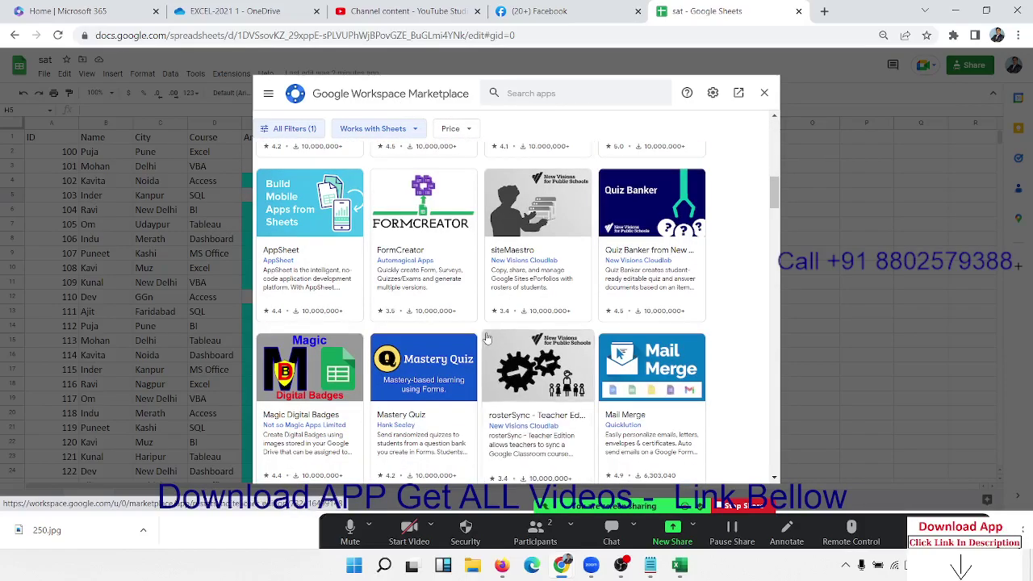
scroll(488, 341, "down", 3)
scroll(488, 339, "down", 5)
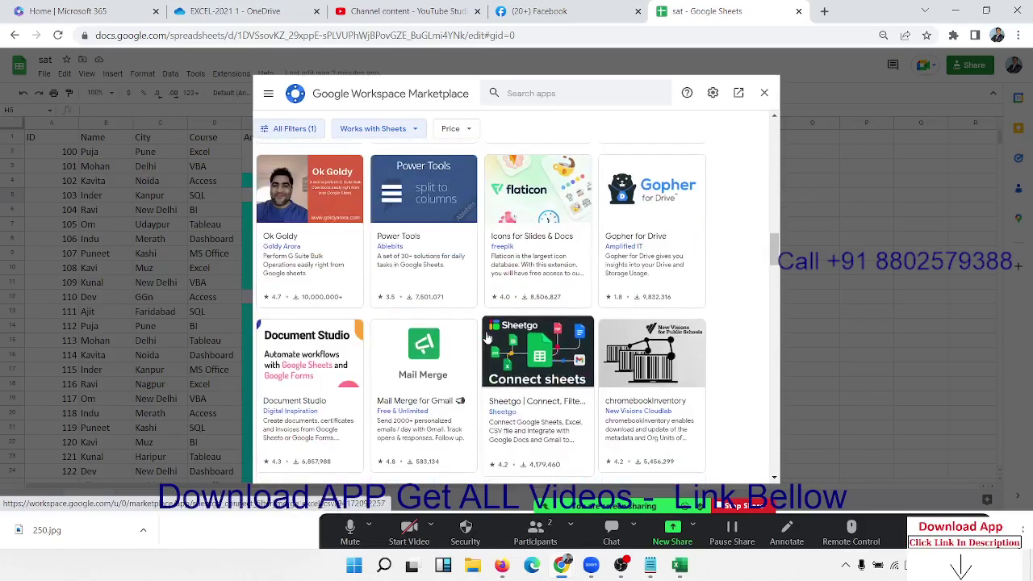
scroll(488, 338, "down", 5)
scroll(488, 335, "down", 1)
scroll(488, 333, "down", 5)
scroll(488, 332, "down", 3)
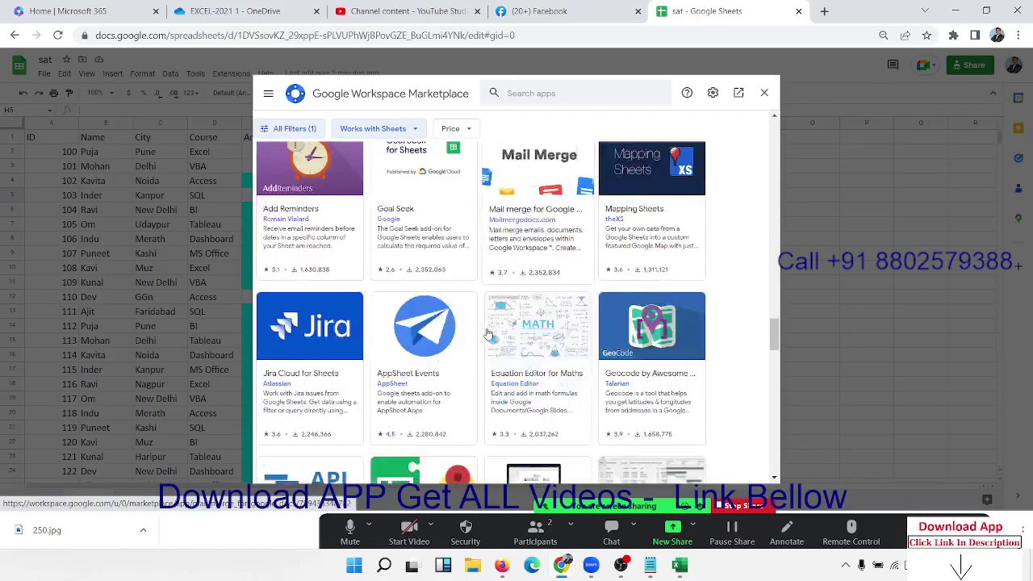
scroll(486, 343, "down", 3)
scroll(484, 359, "down", 3)
scroll(483, 374, "down", 2)
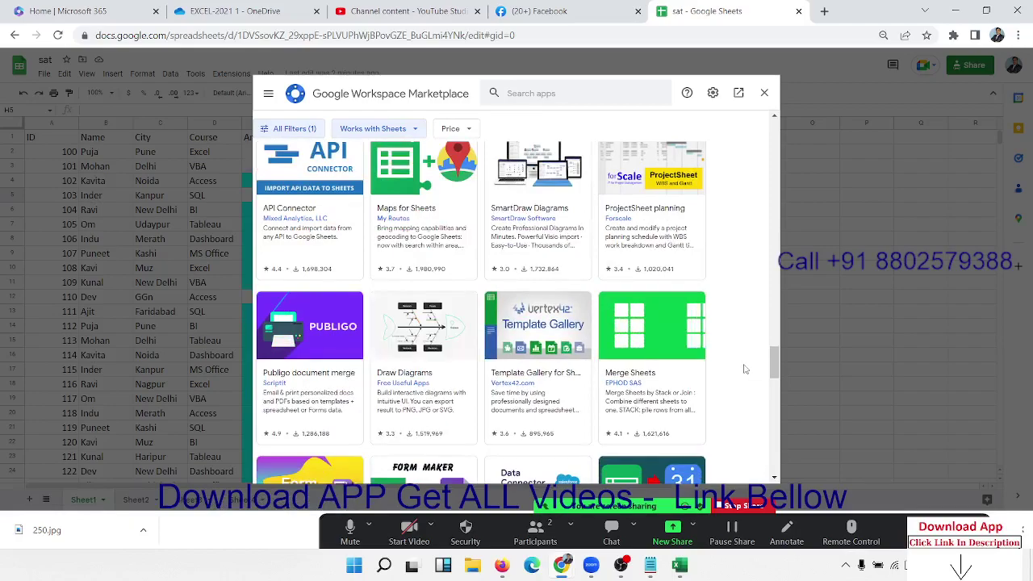
scroll(746, 373, "down", 3)
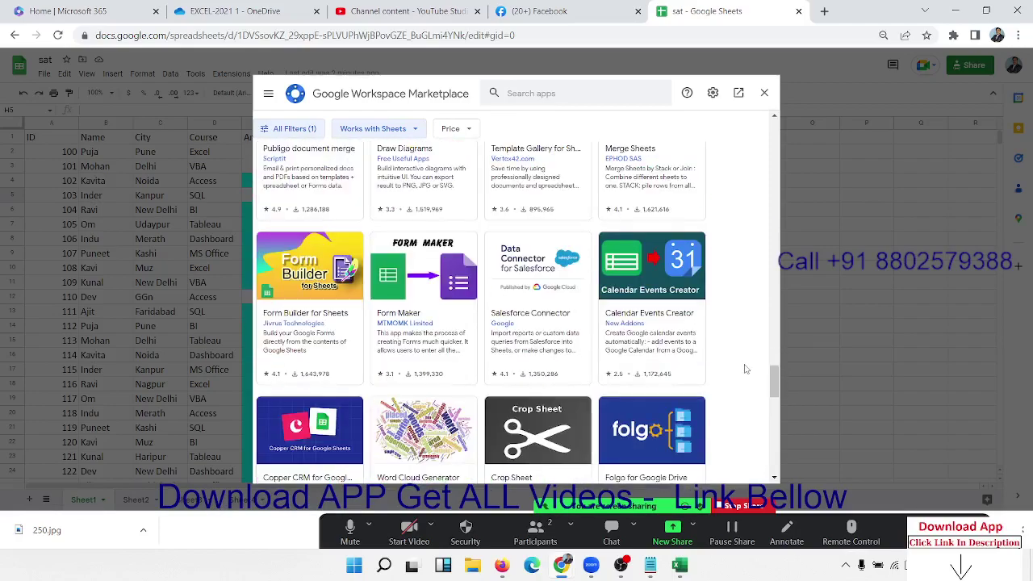
scroll(746, 369, "down", 3)
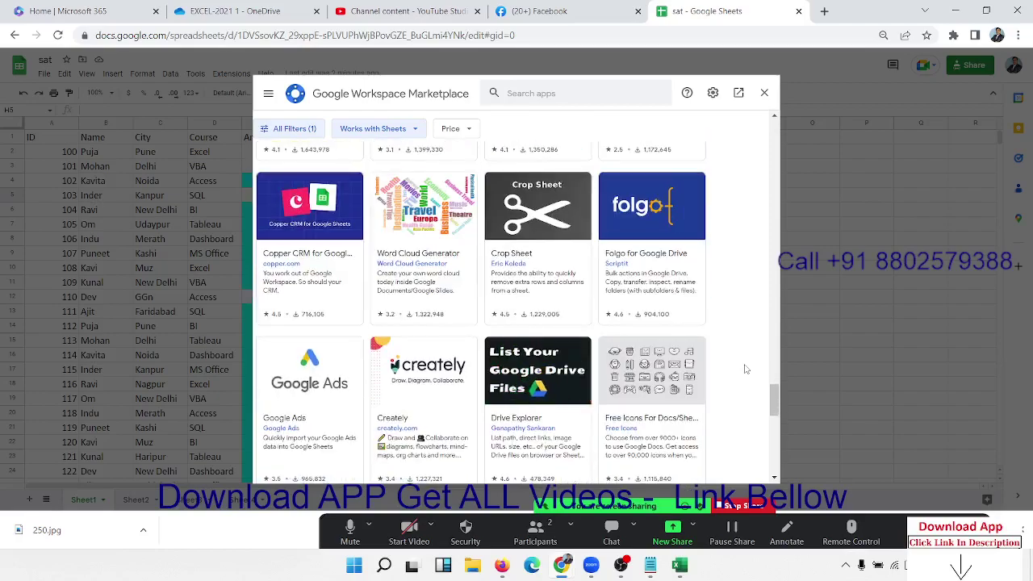
scroll(747, 369, "up", 3)
Step: Install Form Maker, choosing the Google account and allowing its access, then confirm with DONE
left_click(436, 284)
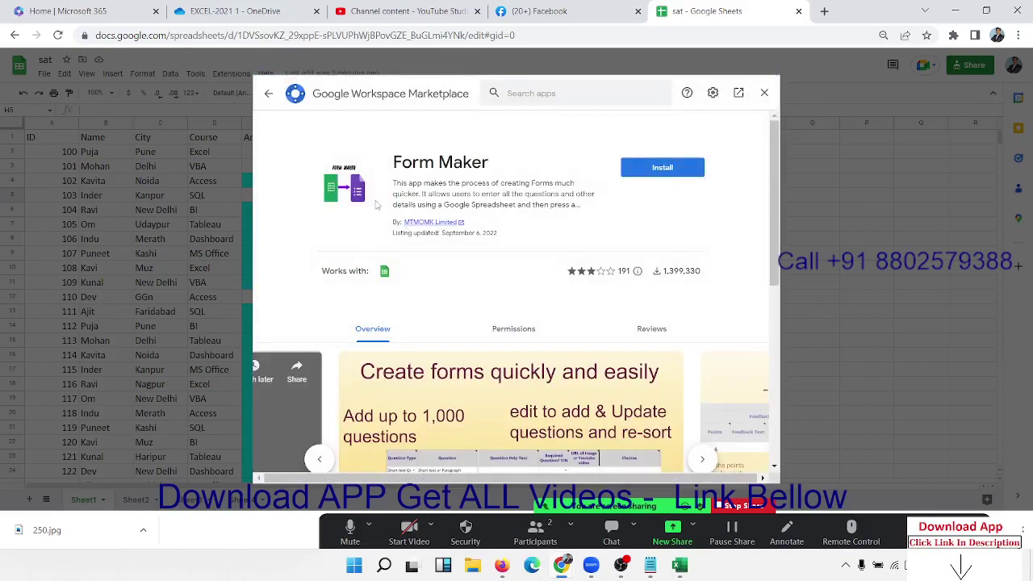
left_click(667, 170)
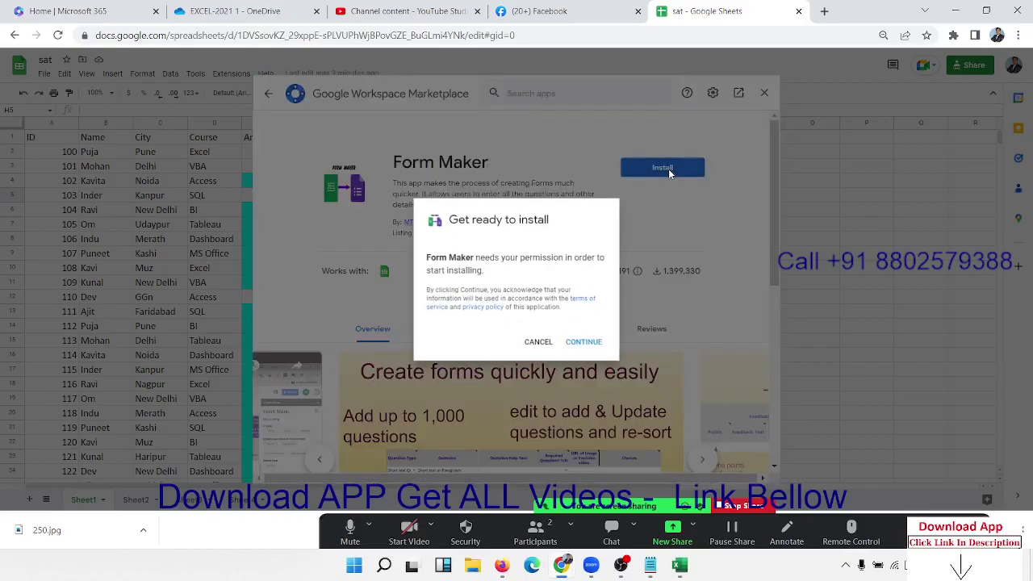
left_click(586, 343)
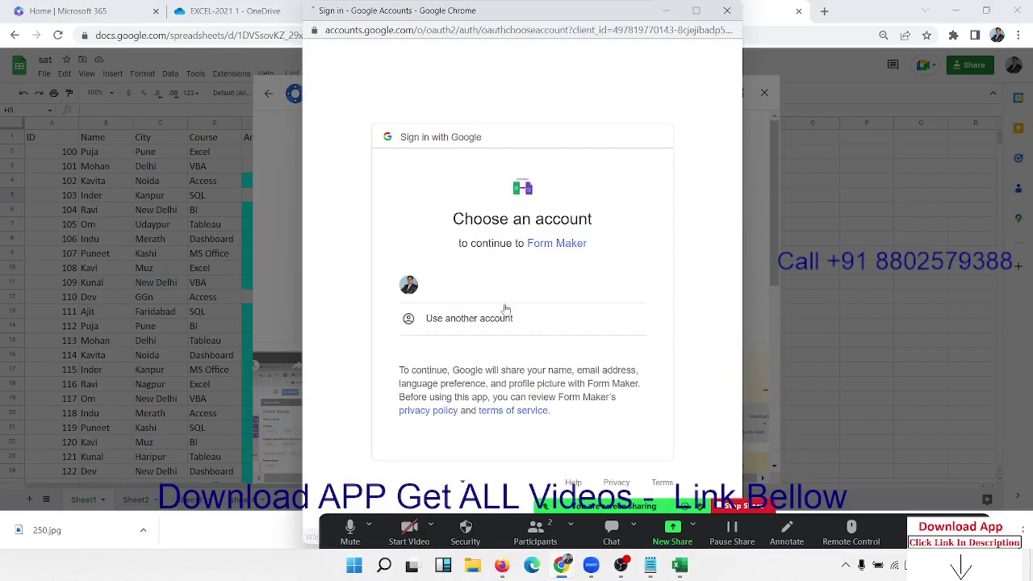
left_click(476, 297)
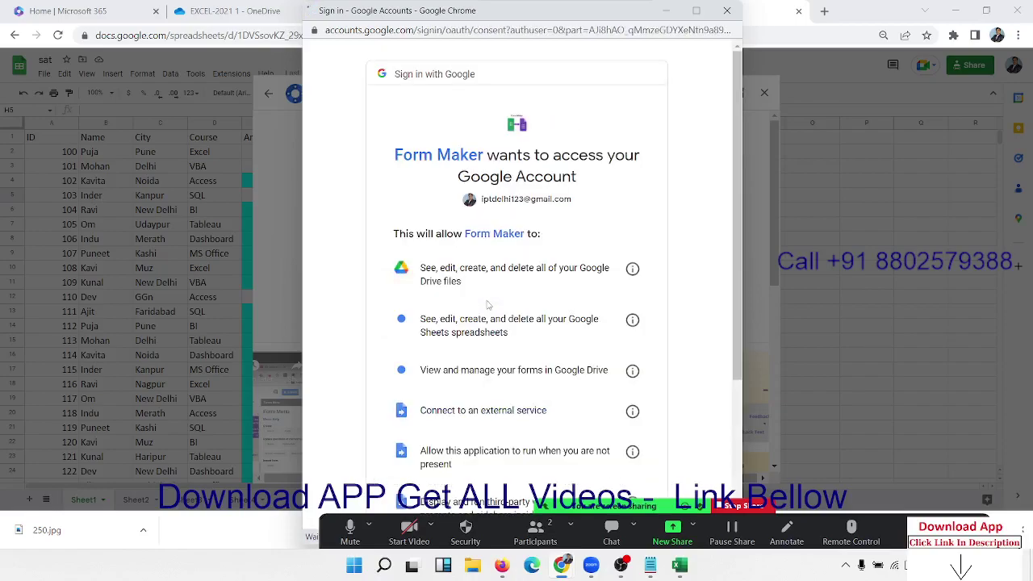
scroll(637, 373, "down", 5)
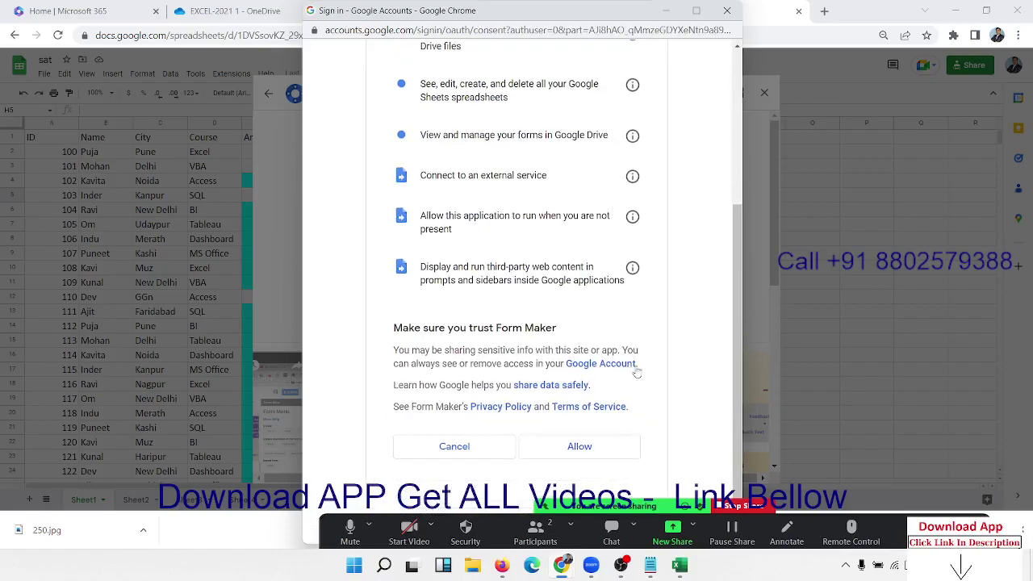
left_click(573, 446)
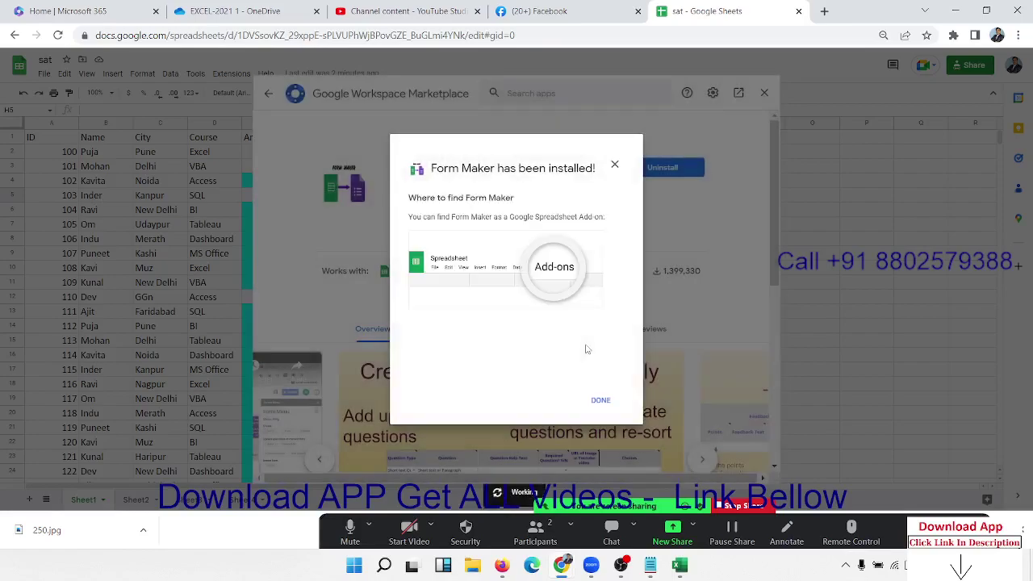
left_click(600, 404)
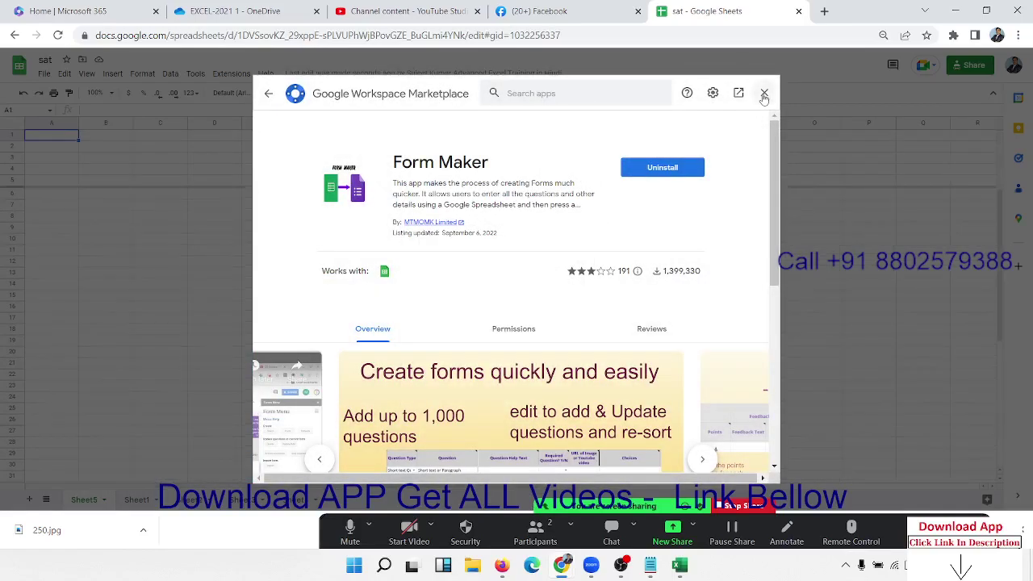
Step: Close the Marketplace, launch Form Maker from Extensions, and dismiss its Getting Started guide
left_click(764, 95)
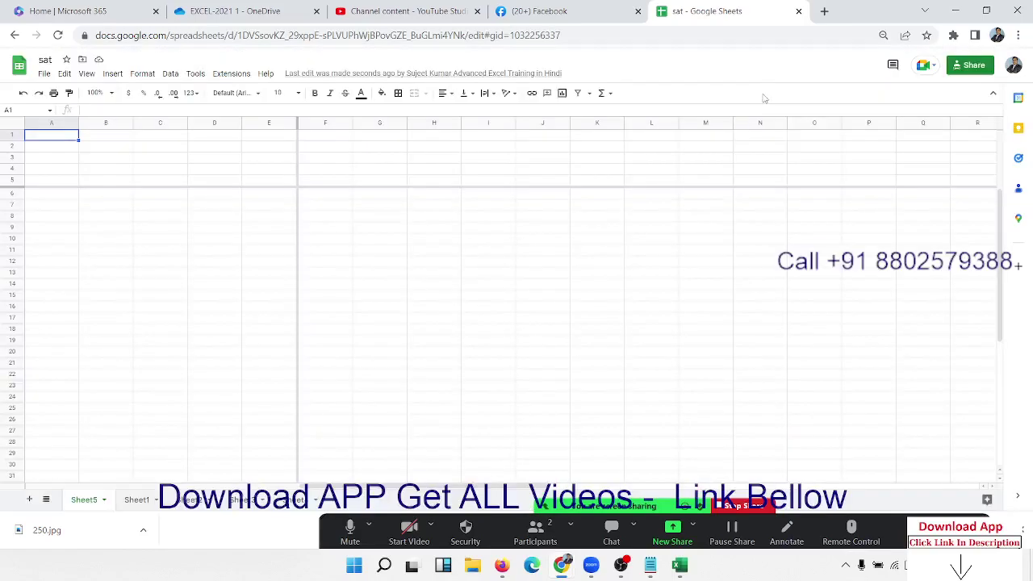
left_click(232, 75)
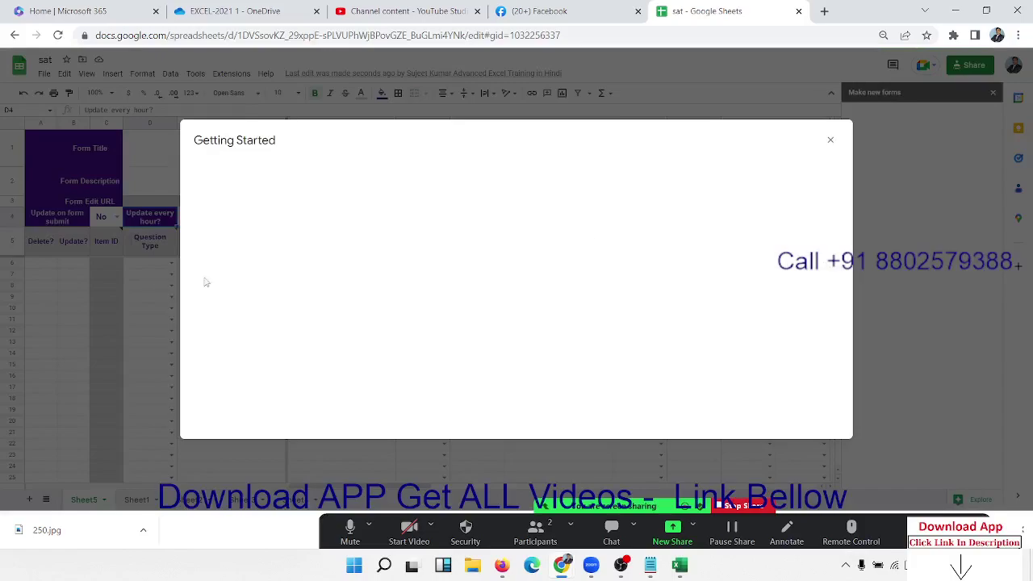
left_click(831, 141)
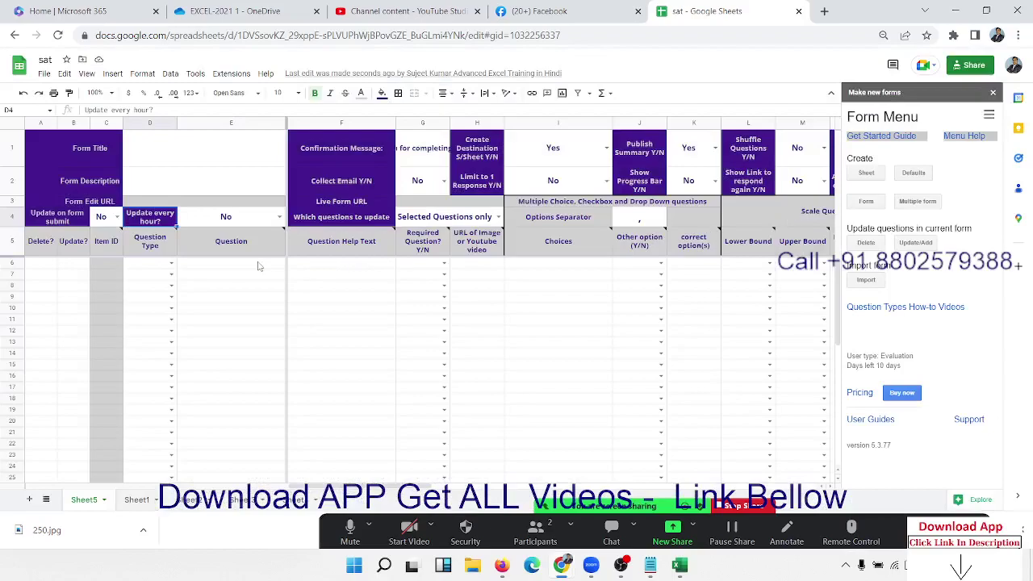
Step: Inspect the form template's Question, Live Form URL, Collect Email, Form Title and Confirmation Message cells
left_click(260, 266)
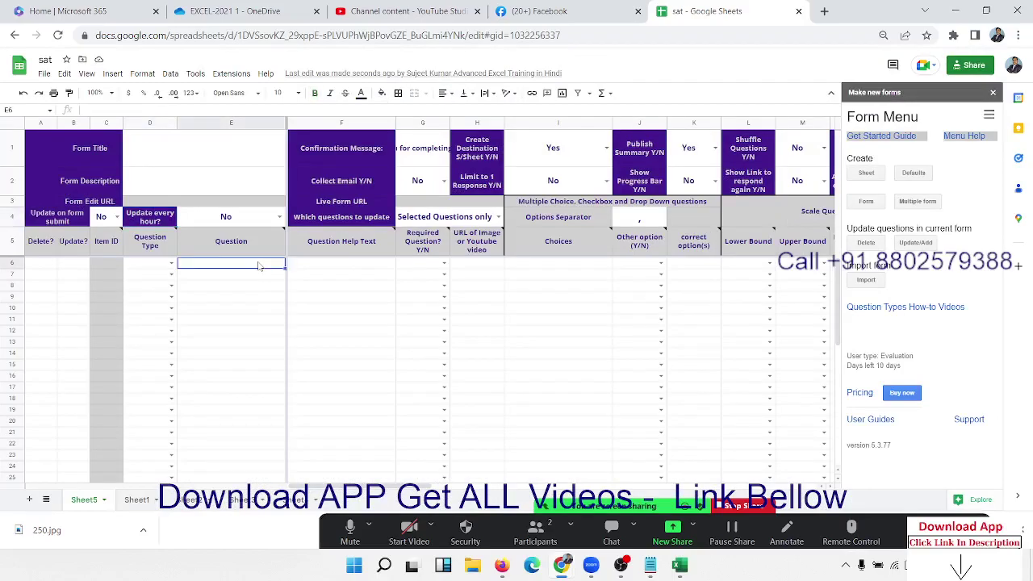
left_click(304, 202)
left_click(417, 179)
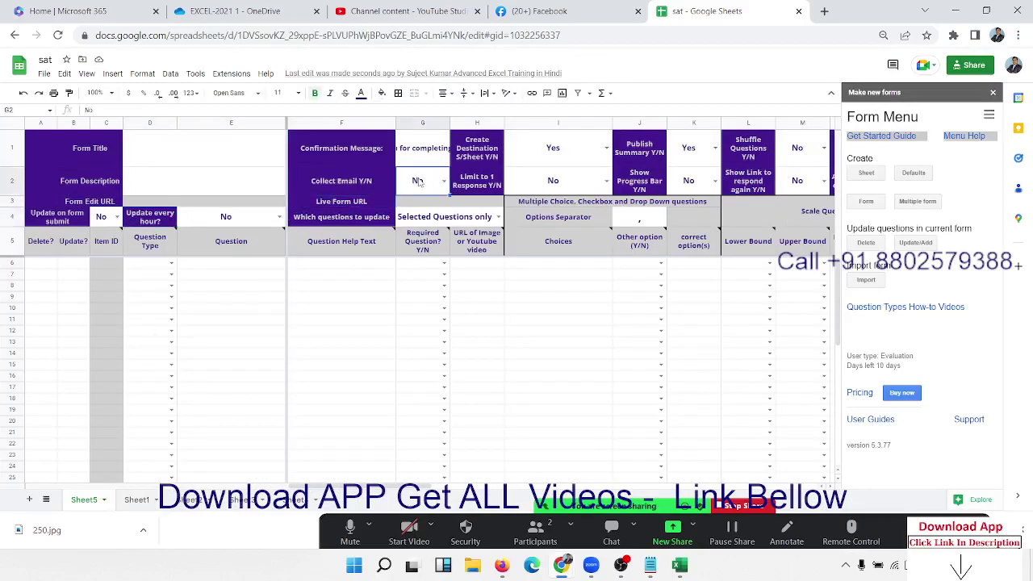
left_click(443, 182)
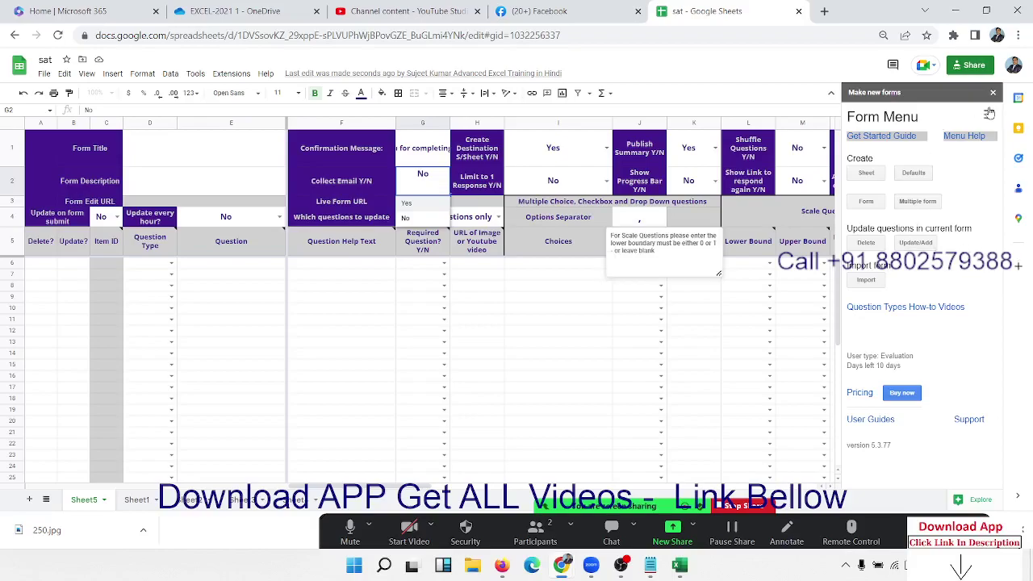
left_click(343, 287)
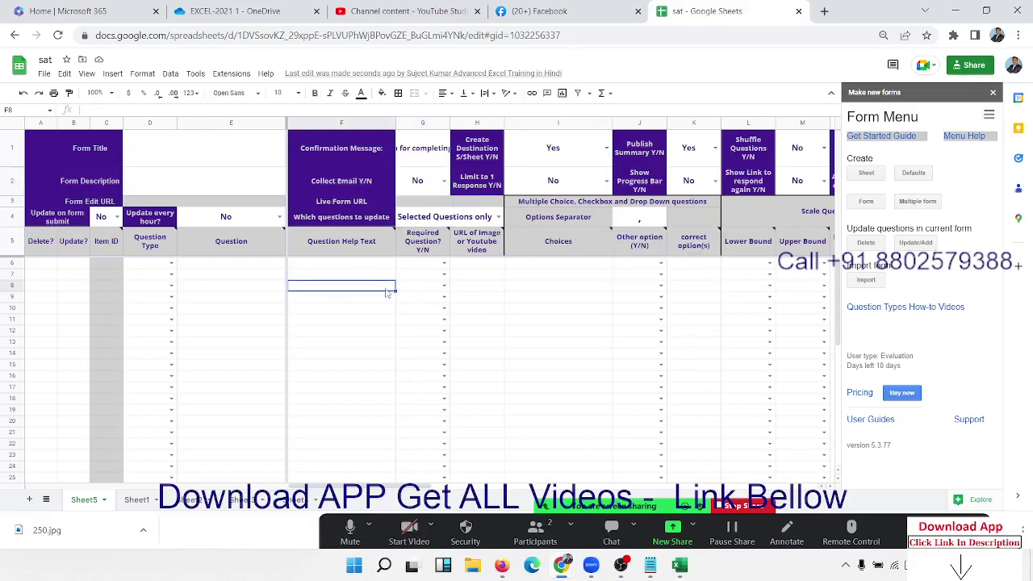
left_click(429, 286)
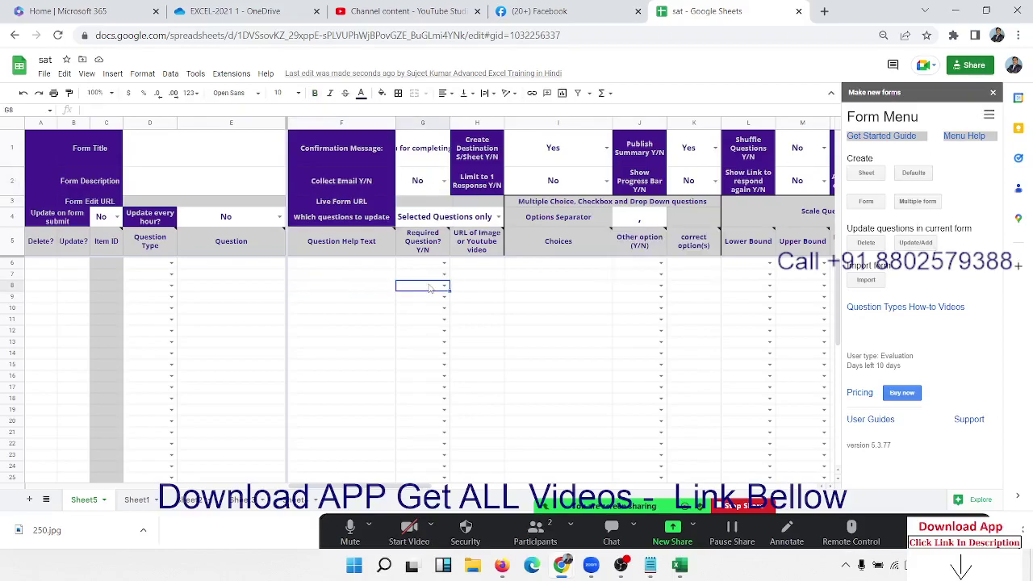
left_click(189, 300)
left_click(141, 159)
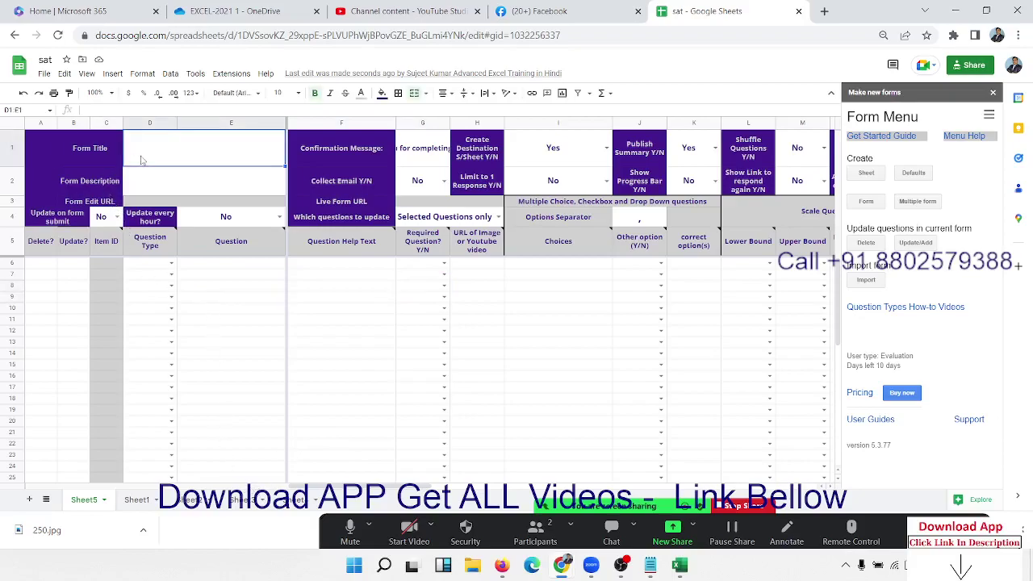
left_click(355, 152)
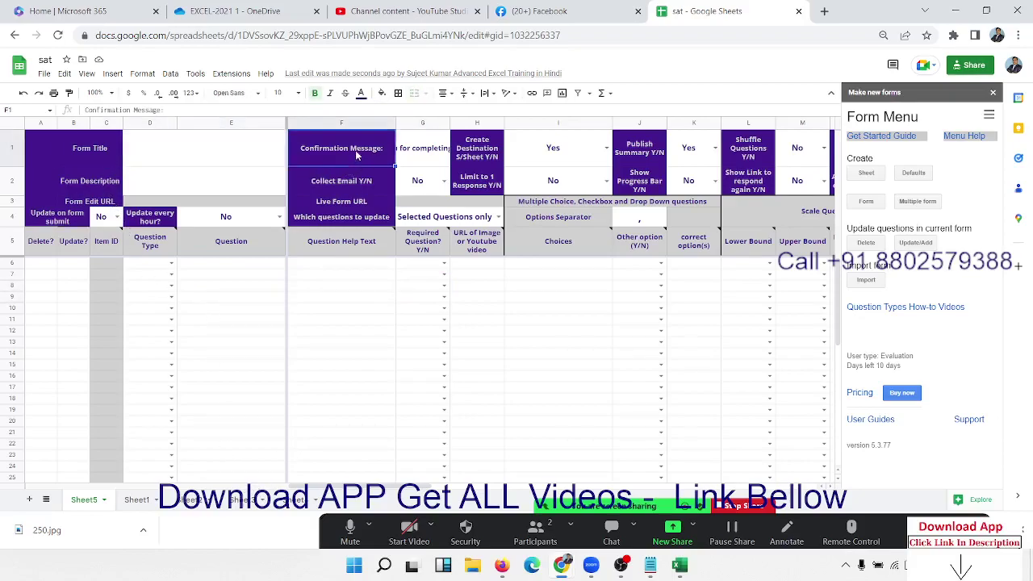
left_click(443, 152)
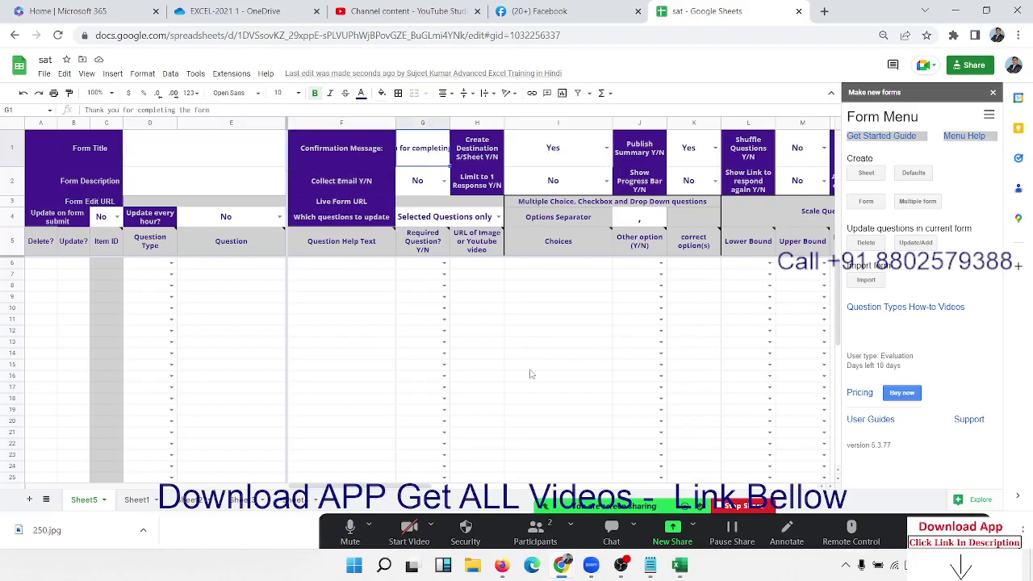
scroll(597, 364, "down", 5)
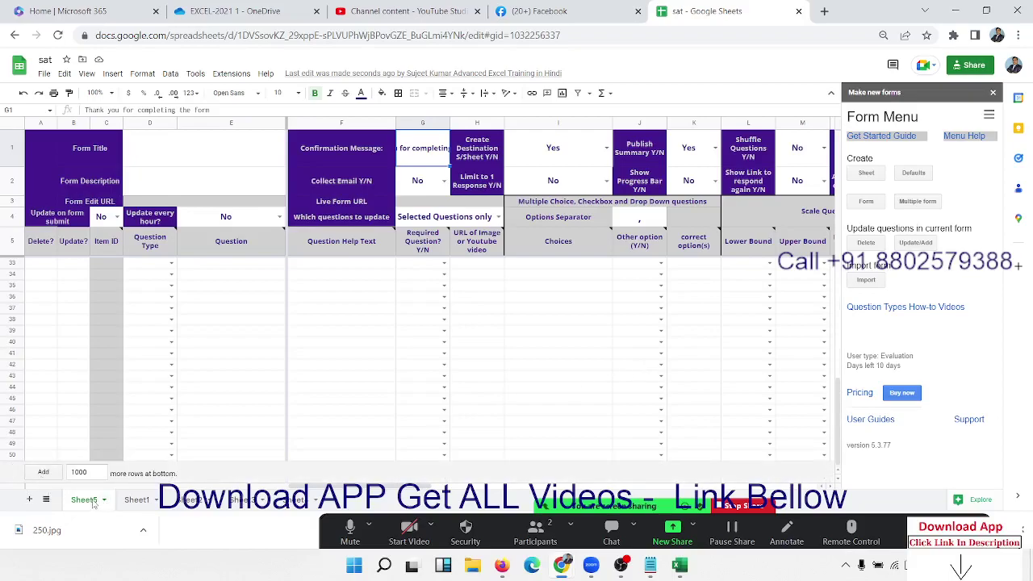
Step: Add 1000 rows to the template sheet, check the Required Question choices, and return to Sheet1
left_click(45, 475)
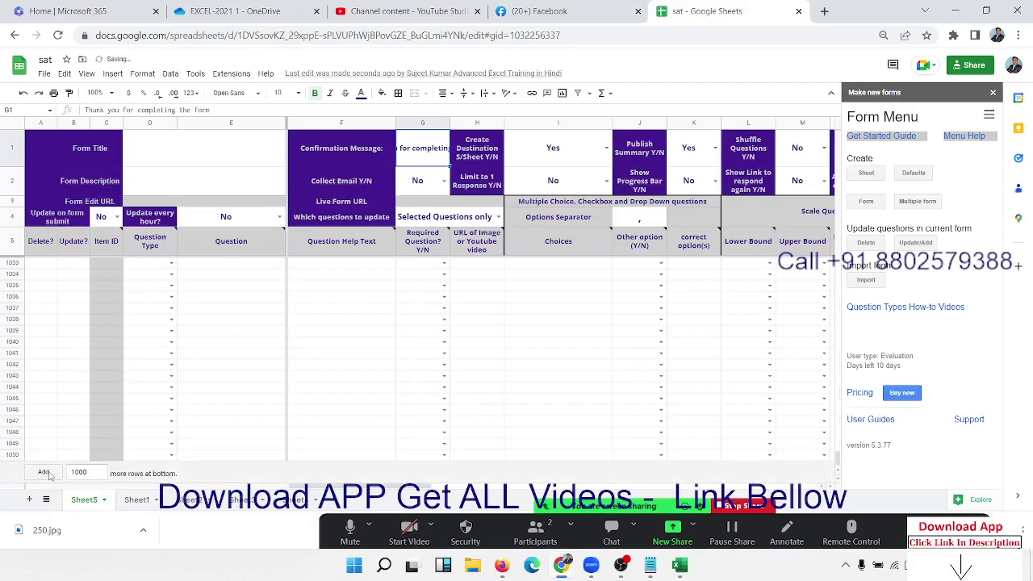
scroll(116, 373, "up", 15)
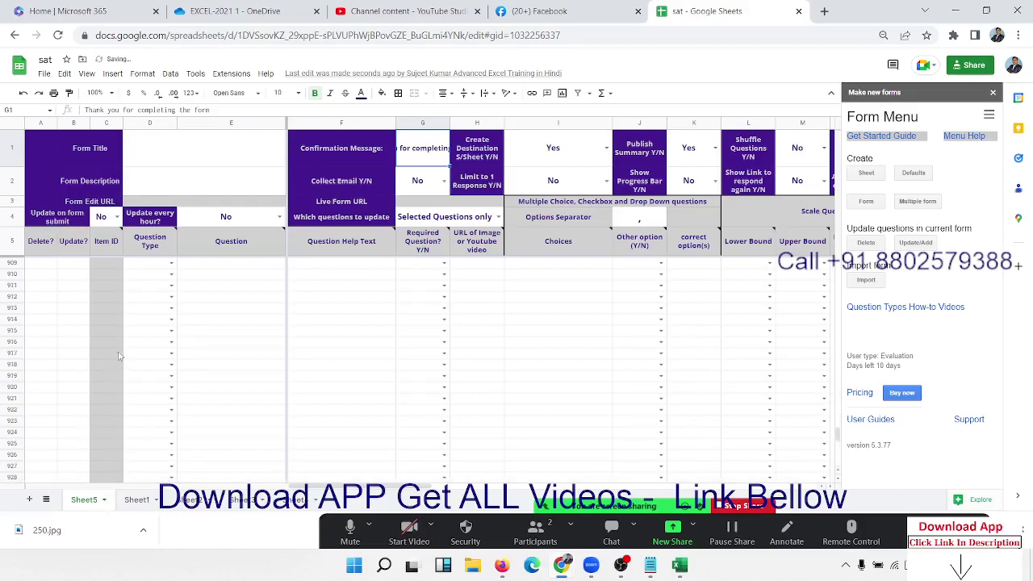
left_click(197, 164)
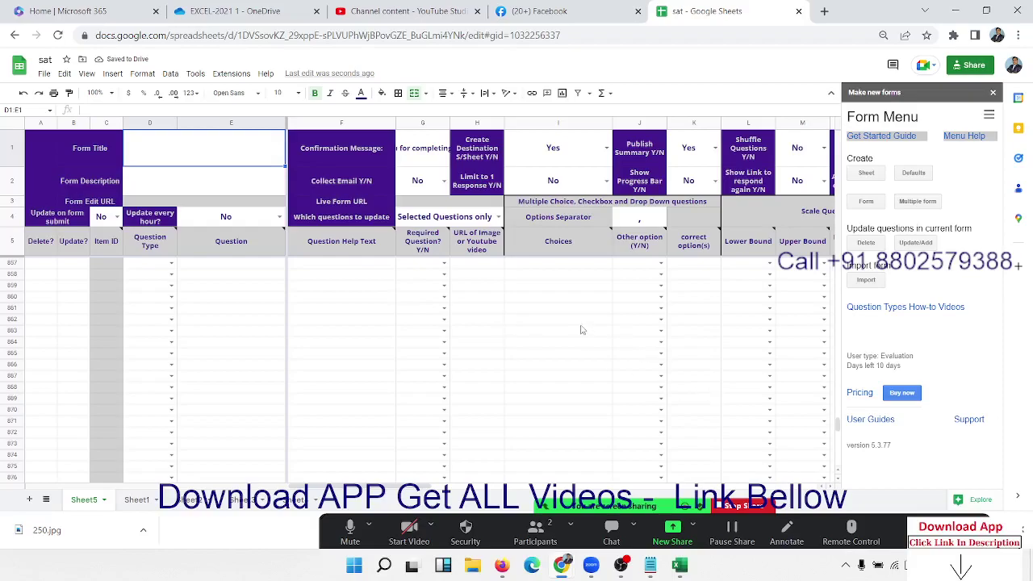
left_click(444, 274)
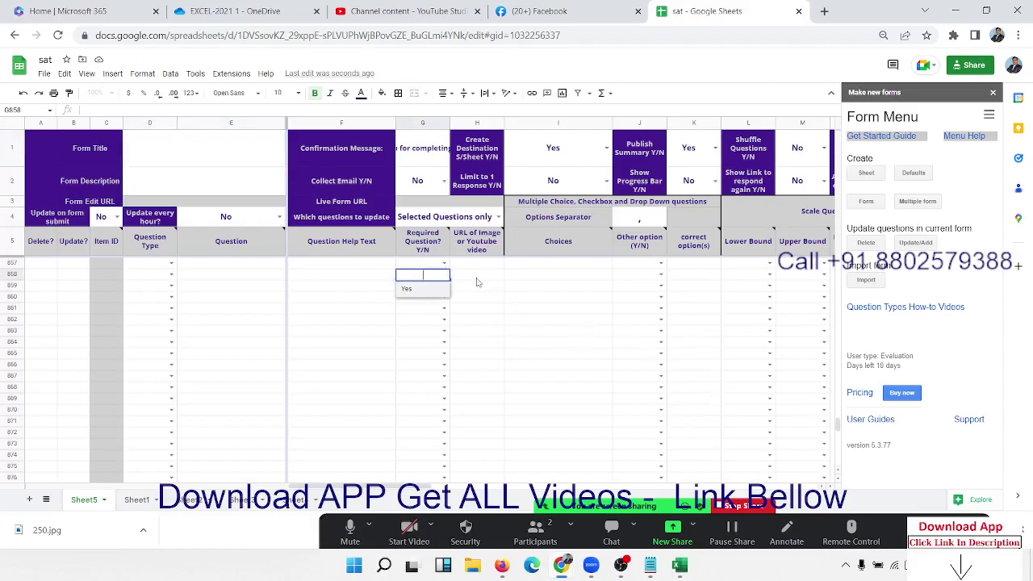
left_click(535, 284)
scroll(537, 283, "up", 10)
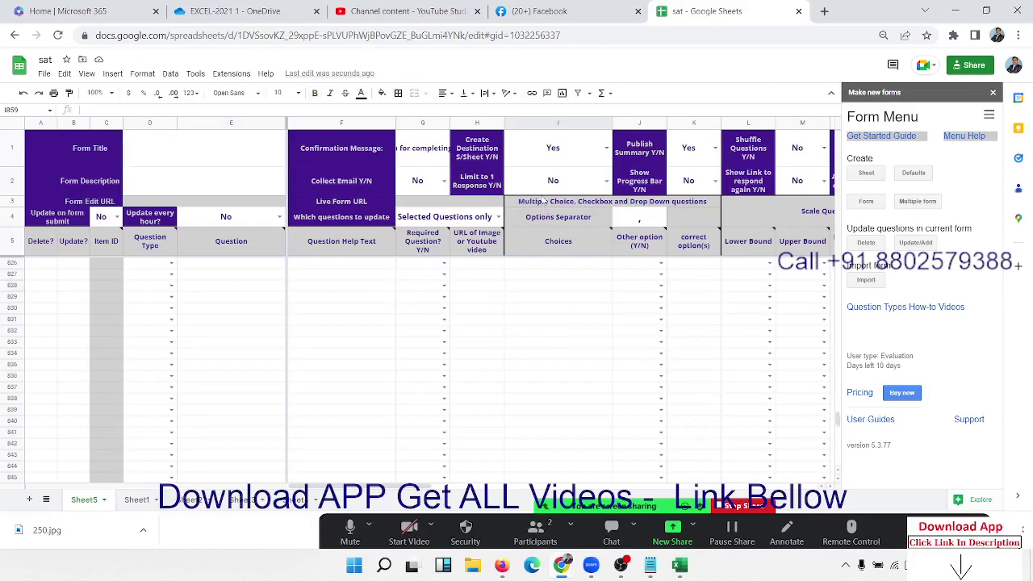
left_click(426, 187)
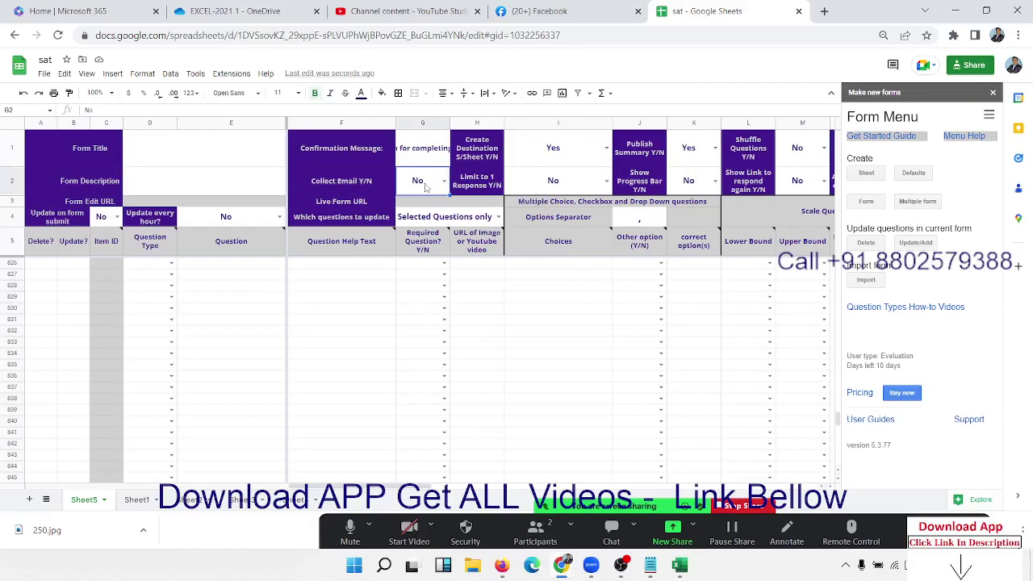
left_click(134, 501)
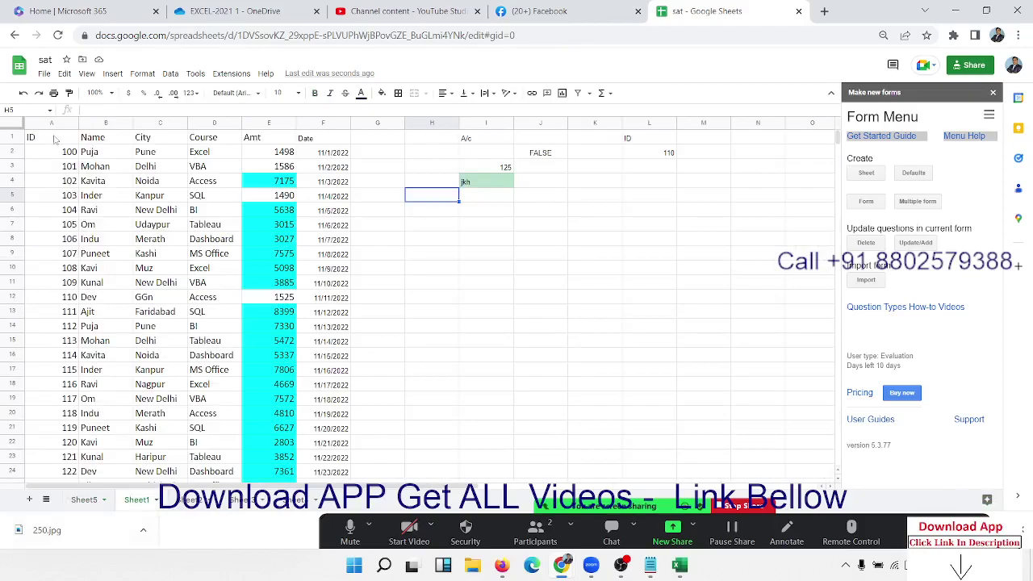
Step: With header row A1:F1 selected, create form template sheet Sheet6 in Form Maker, then return to Sheet1
left_click_drag(55, 139, 331, 139)
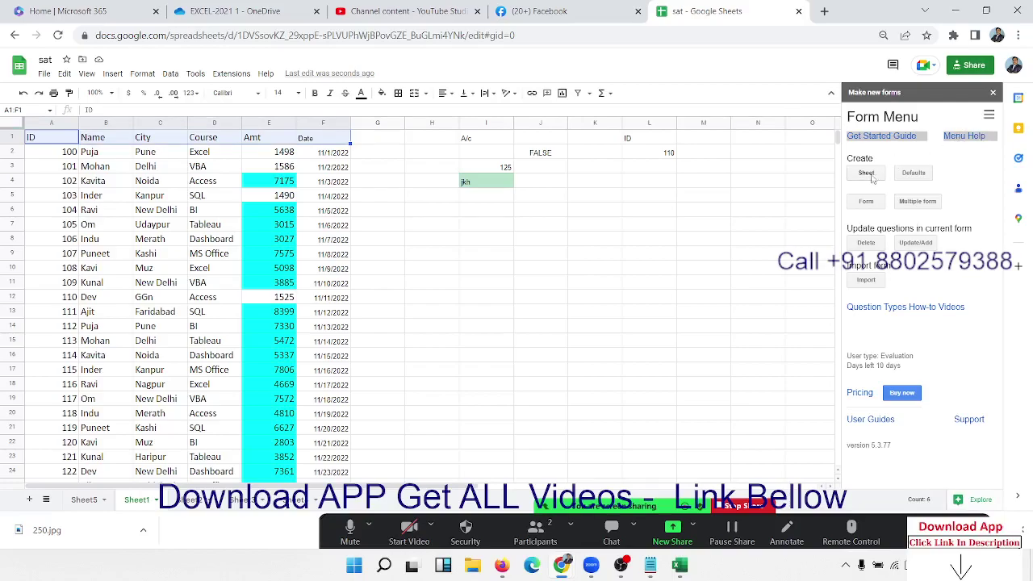
left_click(868, 174)
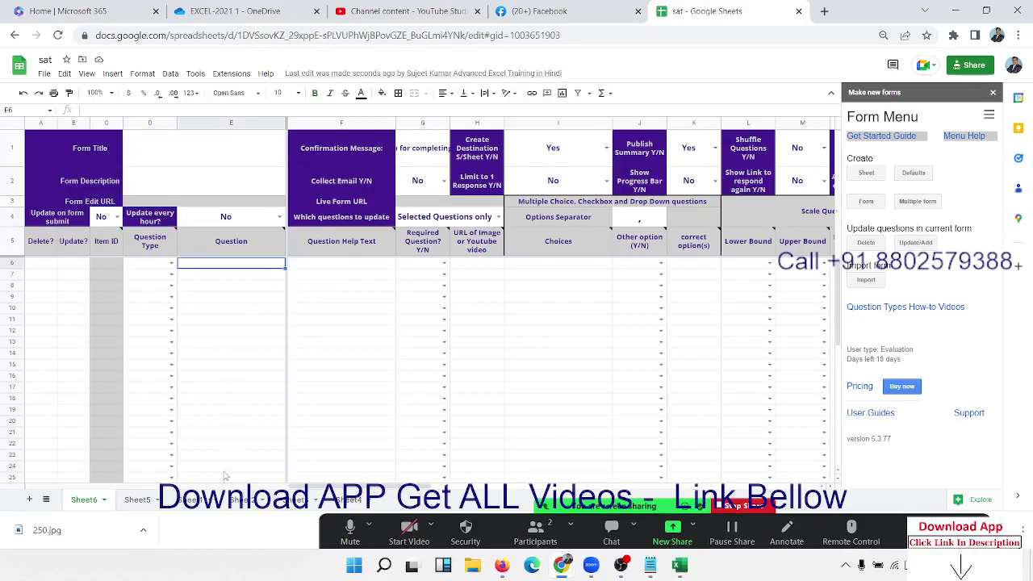
left_click(190, 500)
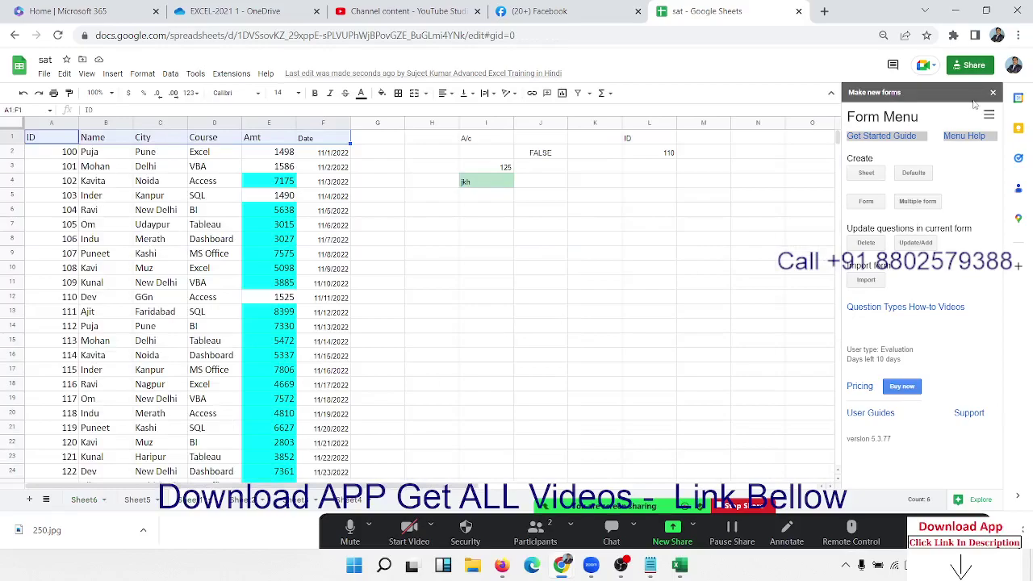
left_click(232, 73)
mouse_move(244, 93)
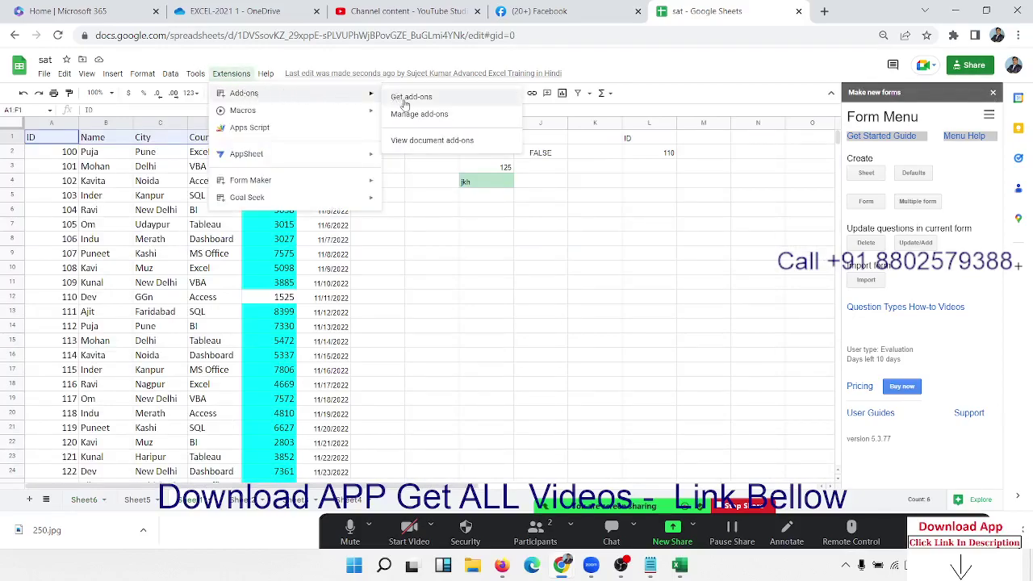
left_click(408, 100)
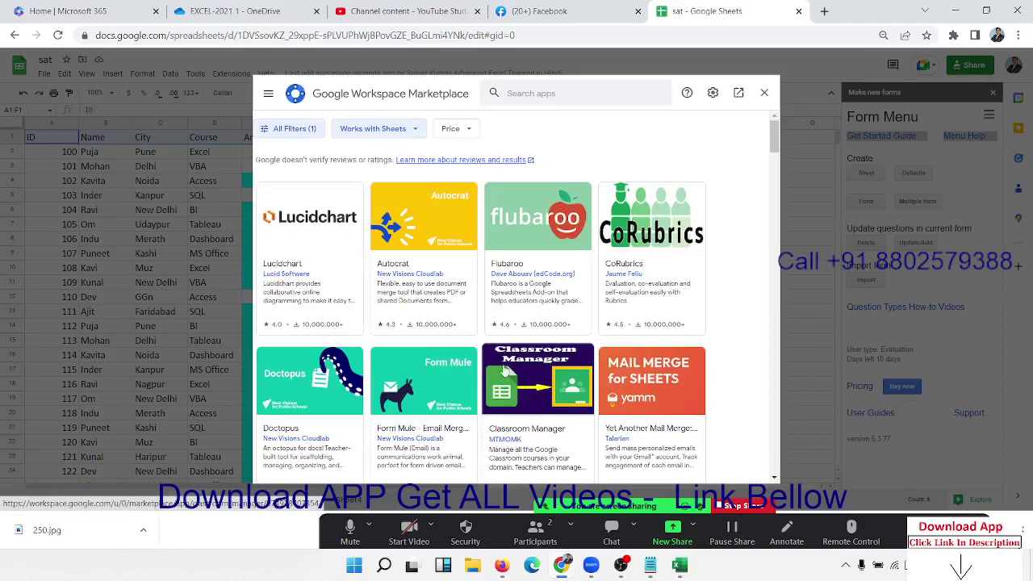
scroll(654, 306, "down", 3)
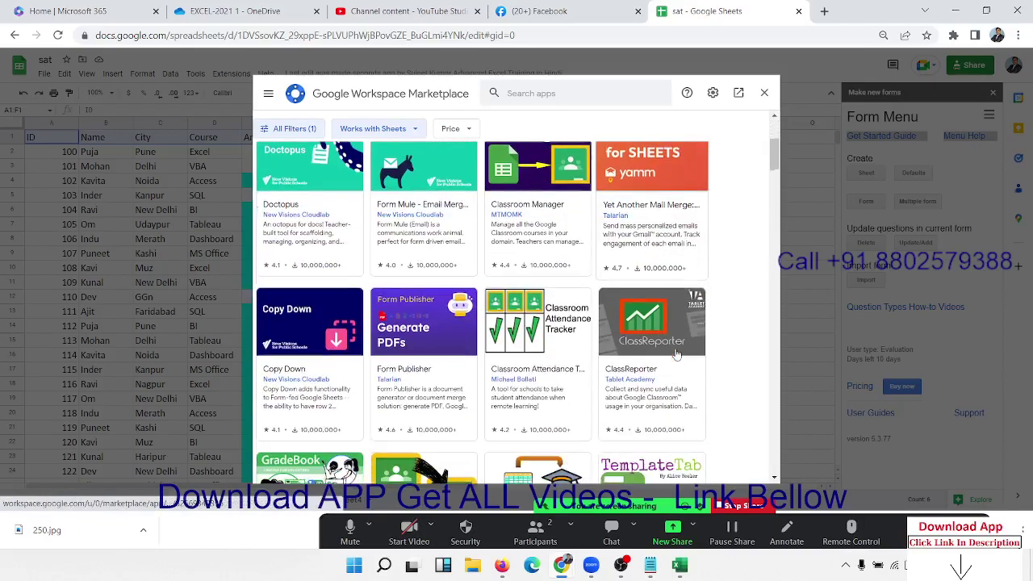
scroll(670, 339, "up", 3)
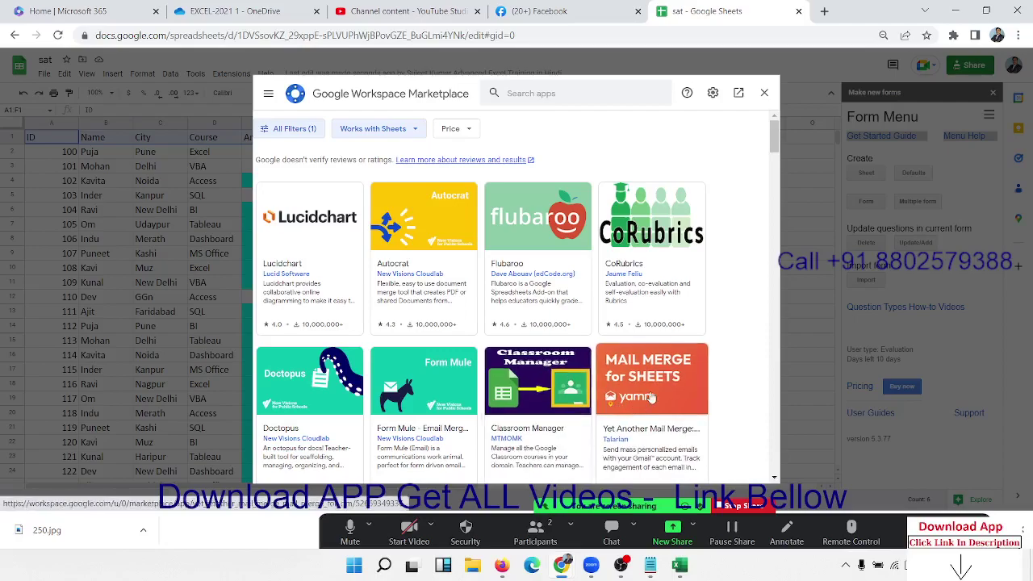
left_click(651, 398)
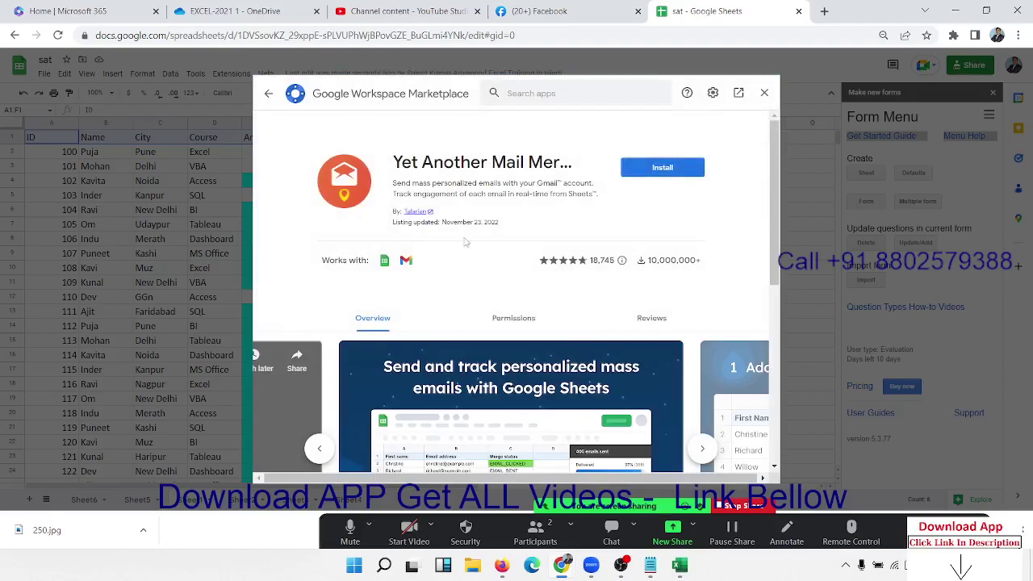
scroll(597, 322, "down", 5)
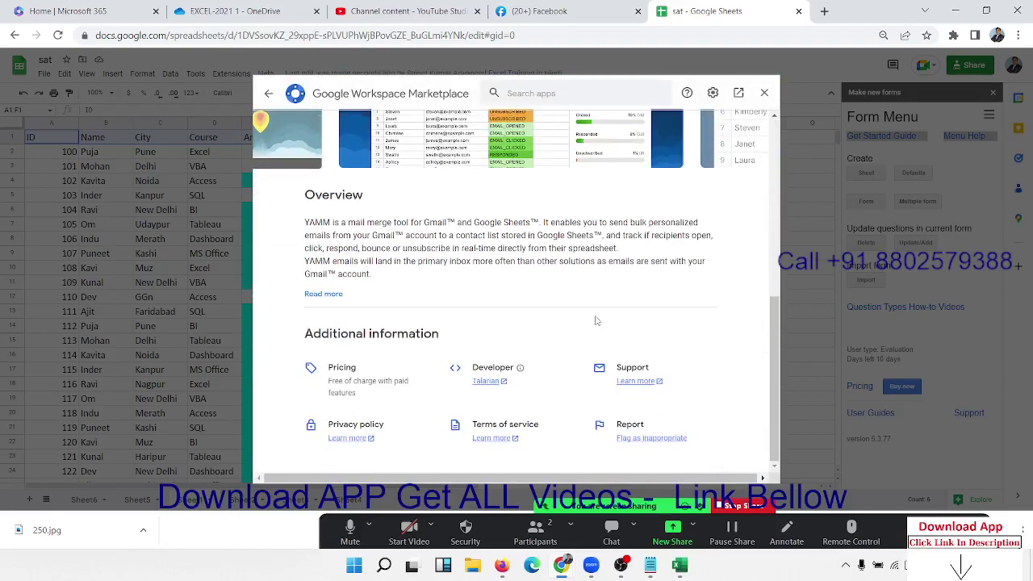
scroll(596, 322, "up", 3)
scroll(585, 326, "down", 3)
scroll(614, 333, "up", 10)
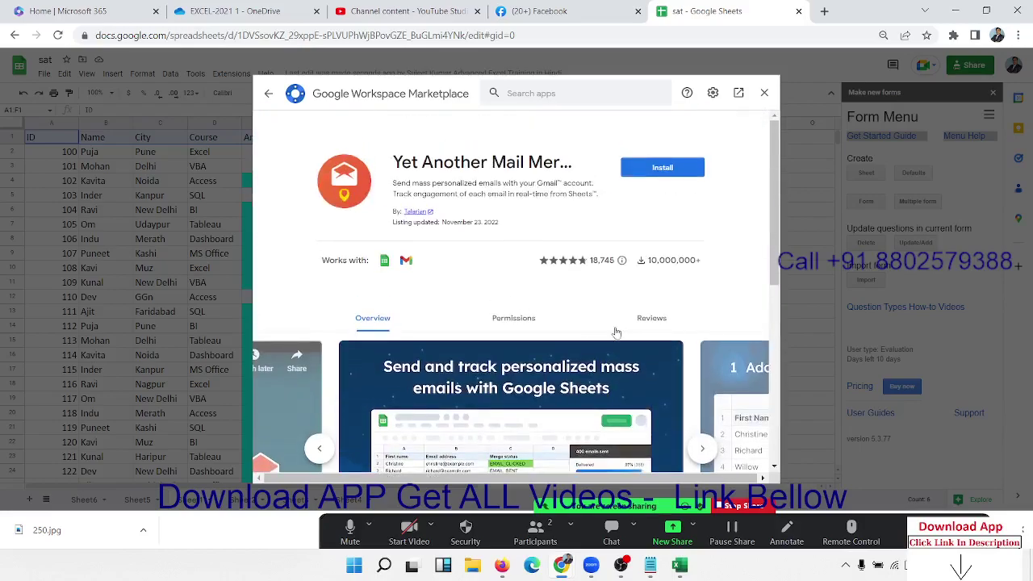
left_click(763, 93)
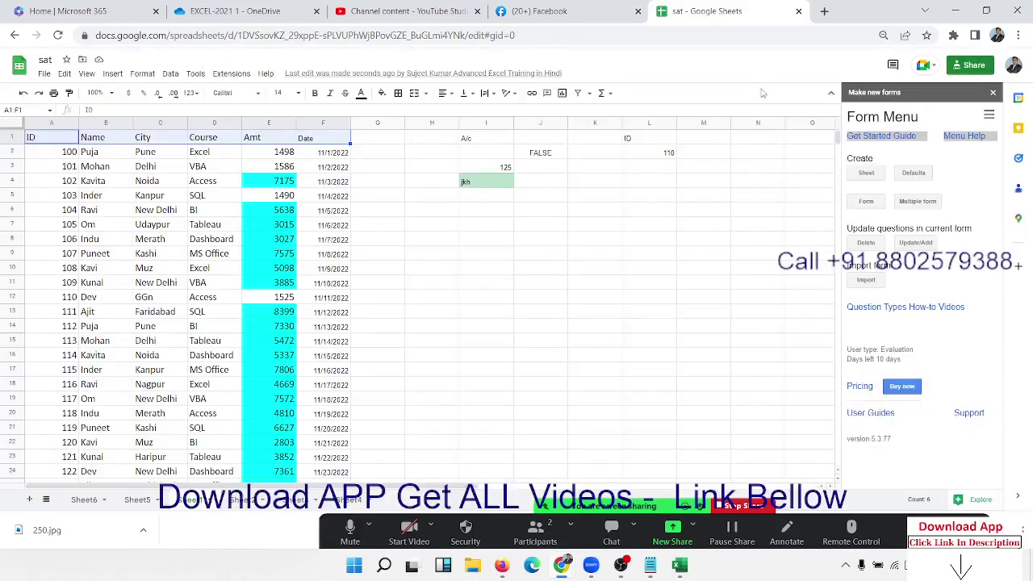
Step: Close the Form Maker sidebar and switch to the sales summary sheet
left_click(994, 96)
left_click(376, 216)
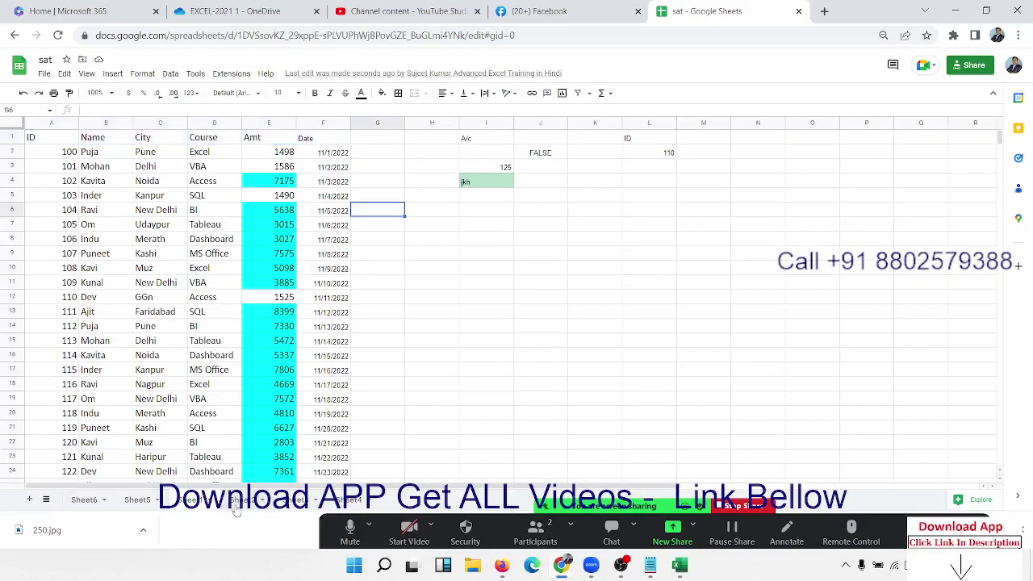
left_click(240, 500)
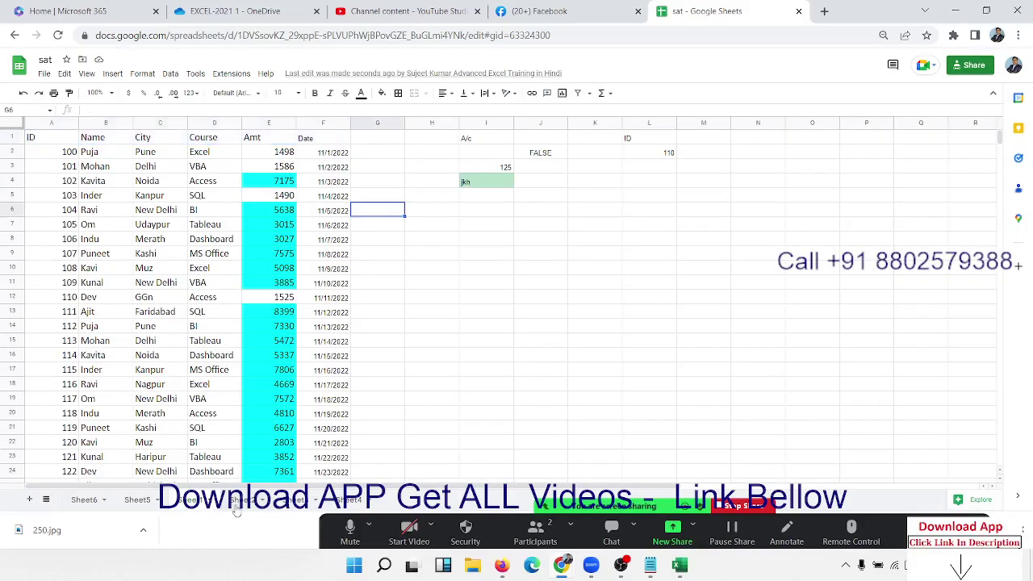
left_click(231, 73)
mouse_move(243, 111)
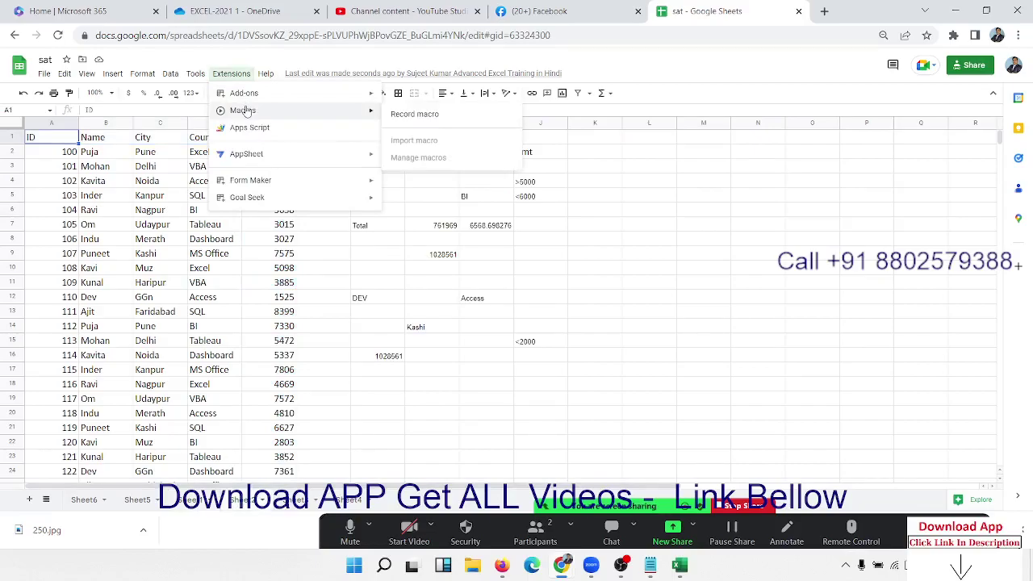
left_click(363, 298)
Step: Add a new blank sheet to the workbook and bring up Extensions > Macros
left_click(371, 252)
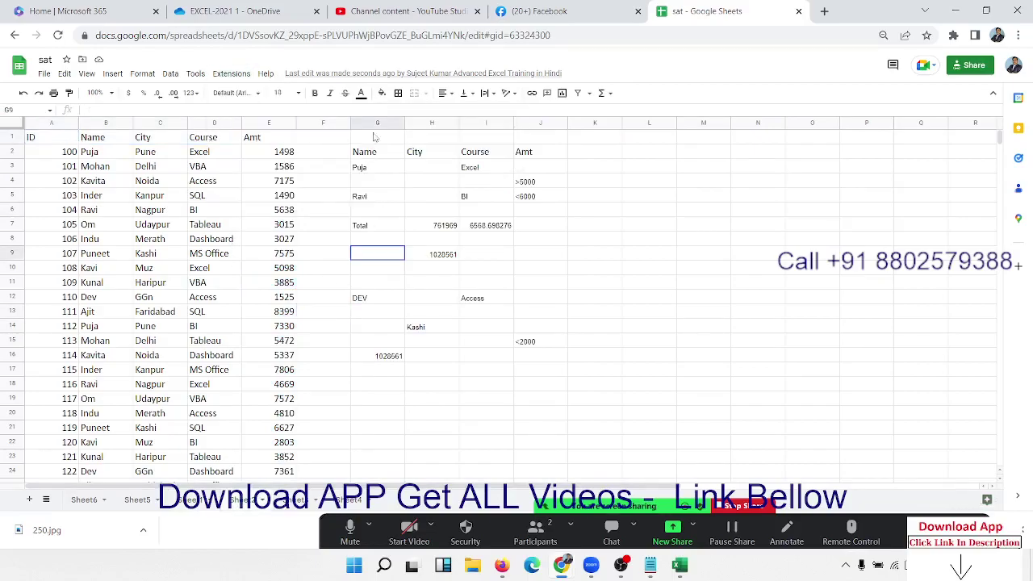
key("shift+Up")
left_click_drag(328, 124, 535, 154)
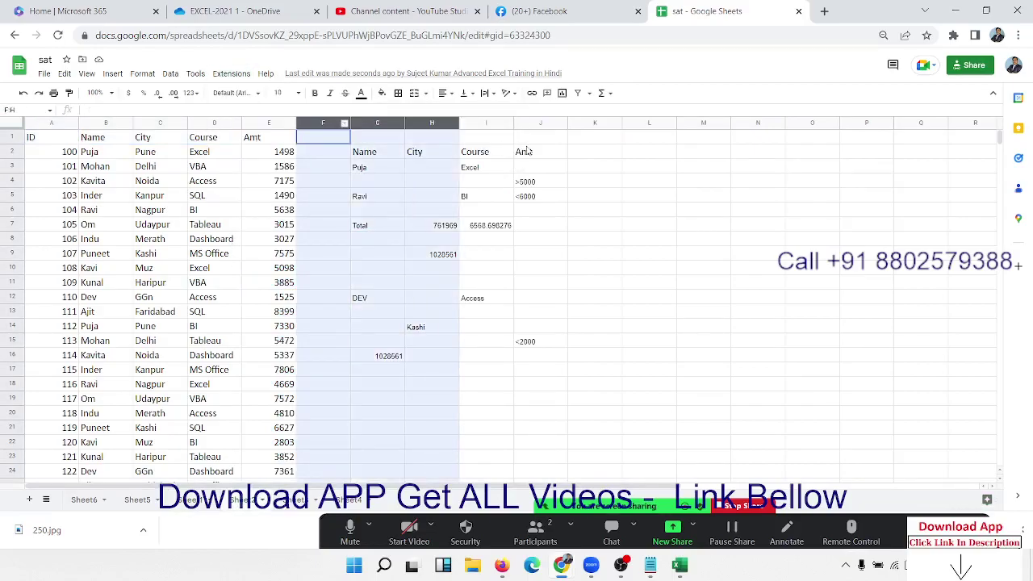
left_click(69, 141)
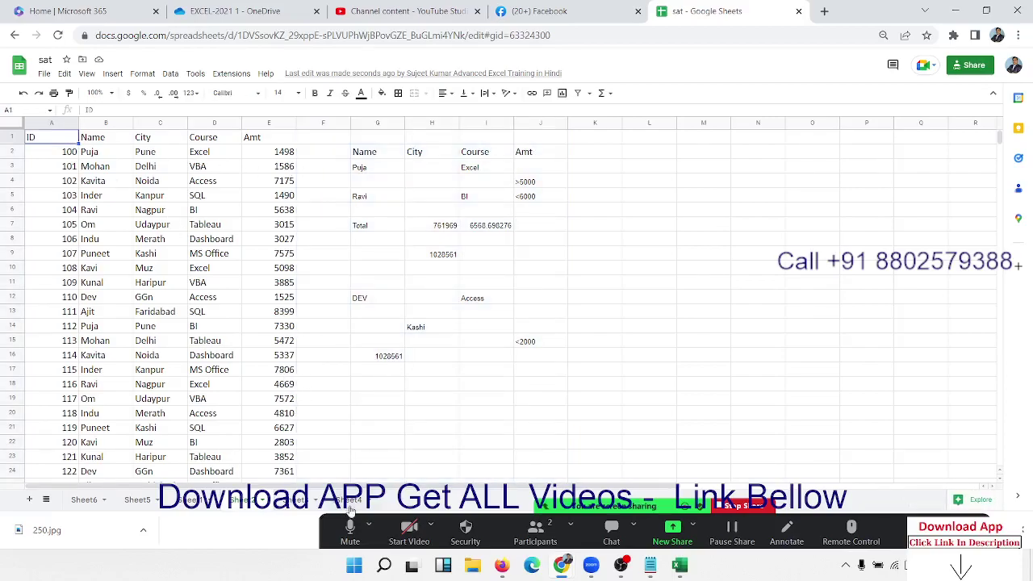
left_click(355, 502)
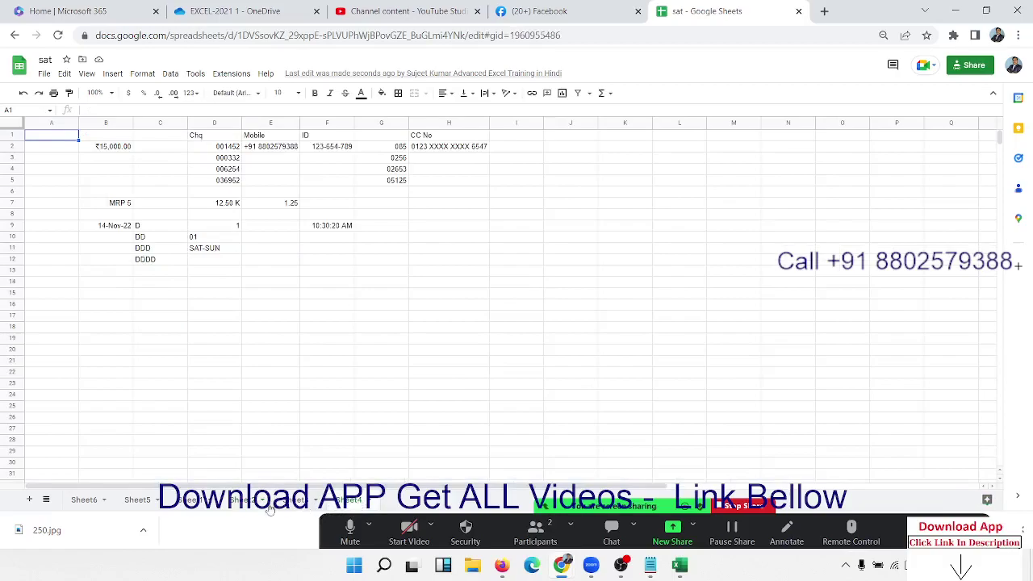
left_click(32, 501)
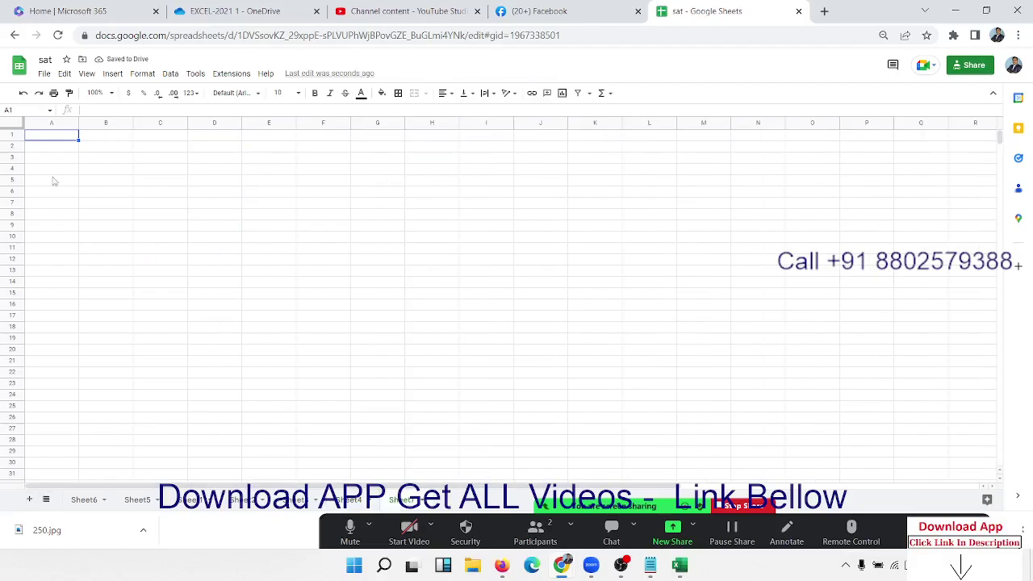
left_click(229, 75)
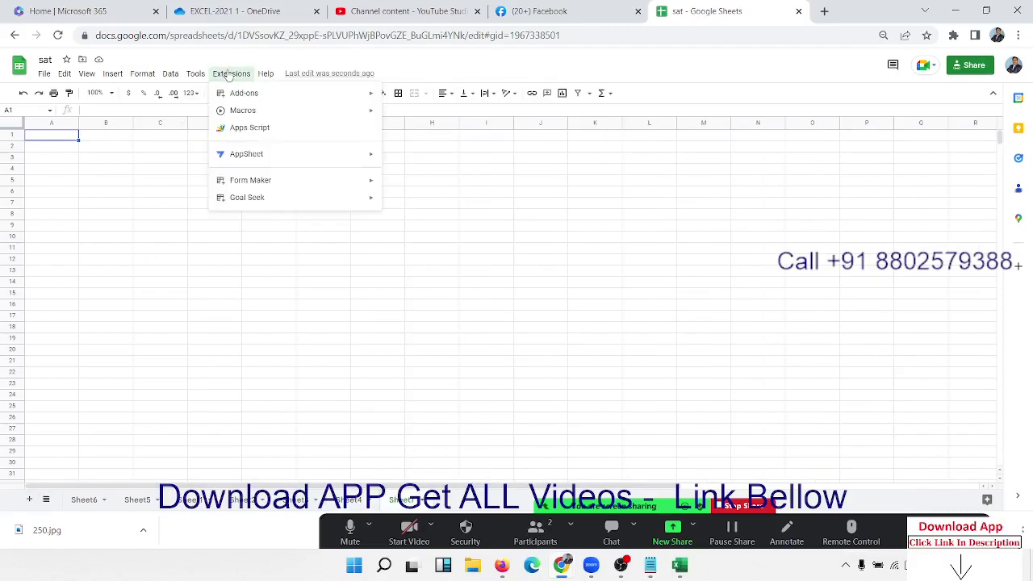
mouse_move(243, 111)
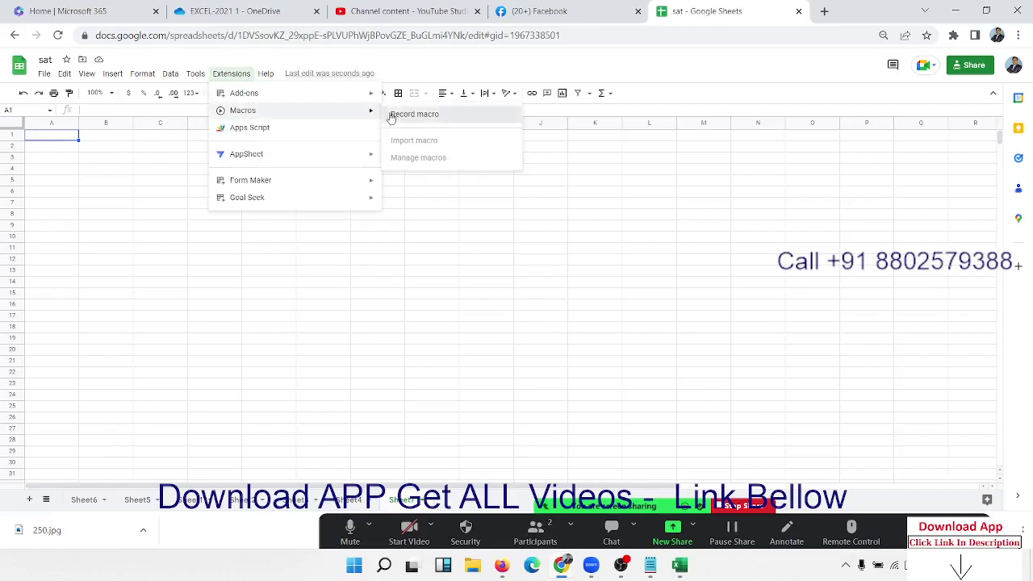
Step: Record a macro that merges A1:F5 and enters 'Daily Sales M', then stop recording
left_click(414, 113)
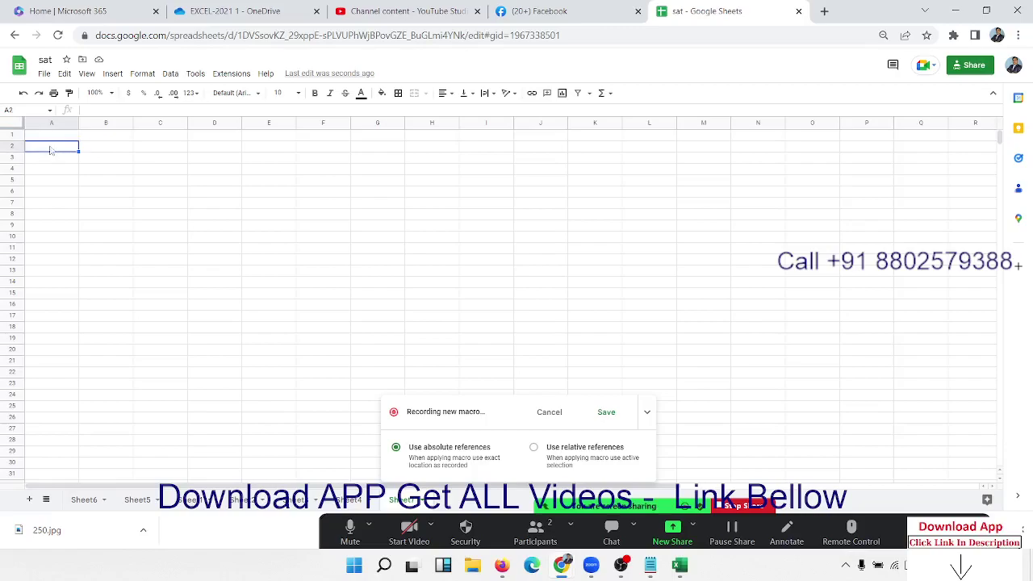
left_click(54, 140)
mouse_move(149, 164)
left_mouse_down()
mouse_move(267, 190)
mouse_move(343, 181)
left_mouse_up()
left_click(414, 94)
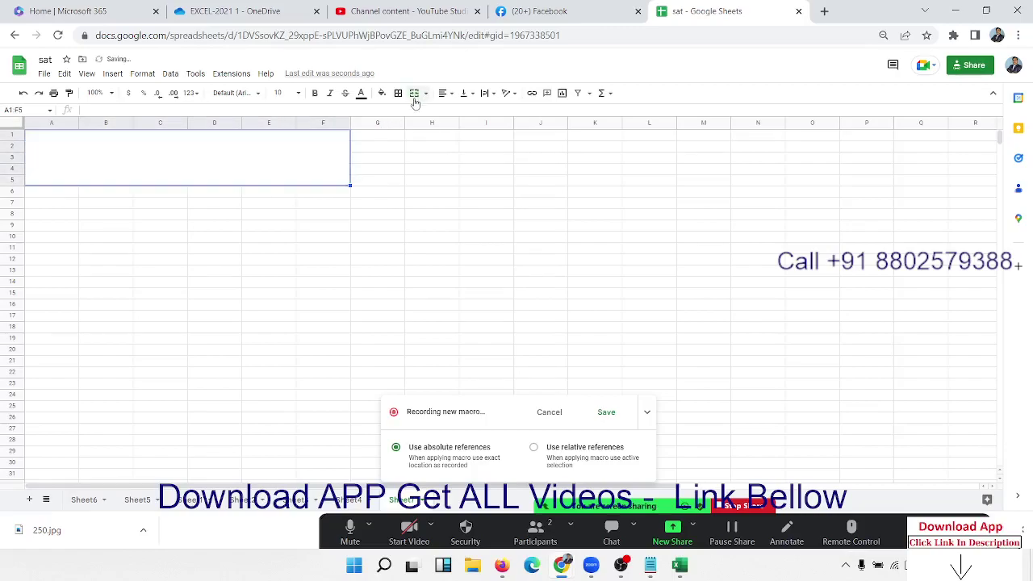
type("Daily")
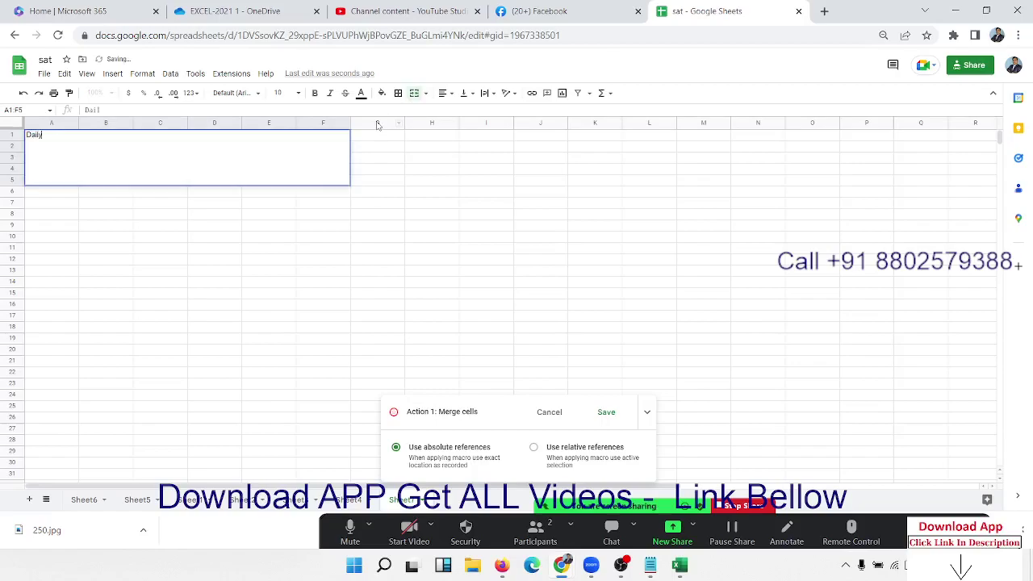
type(" Sales M")
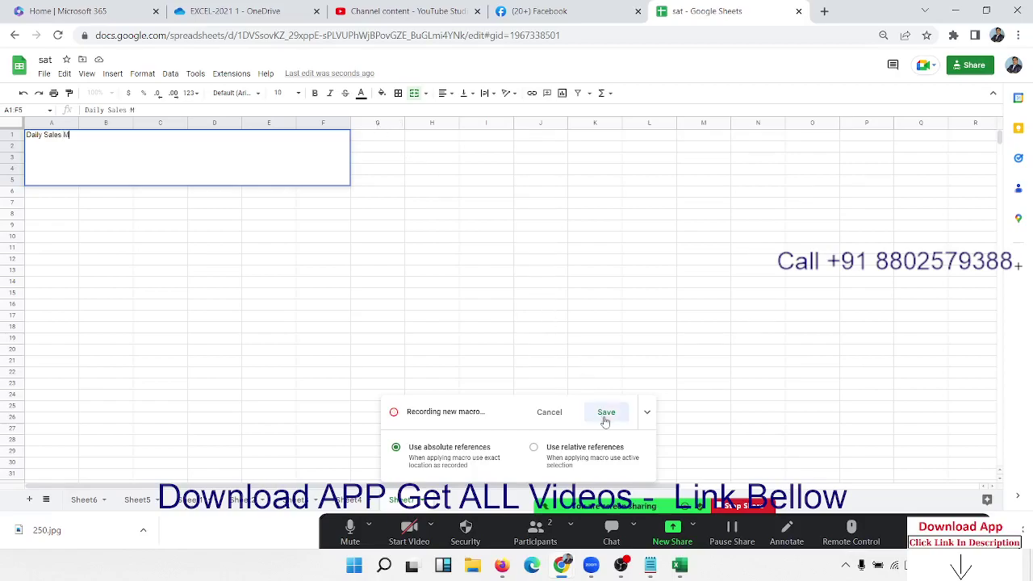
left_click(607, 413)
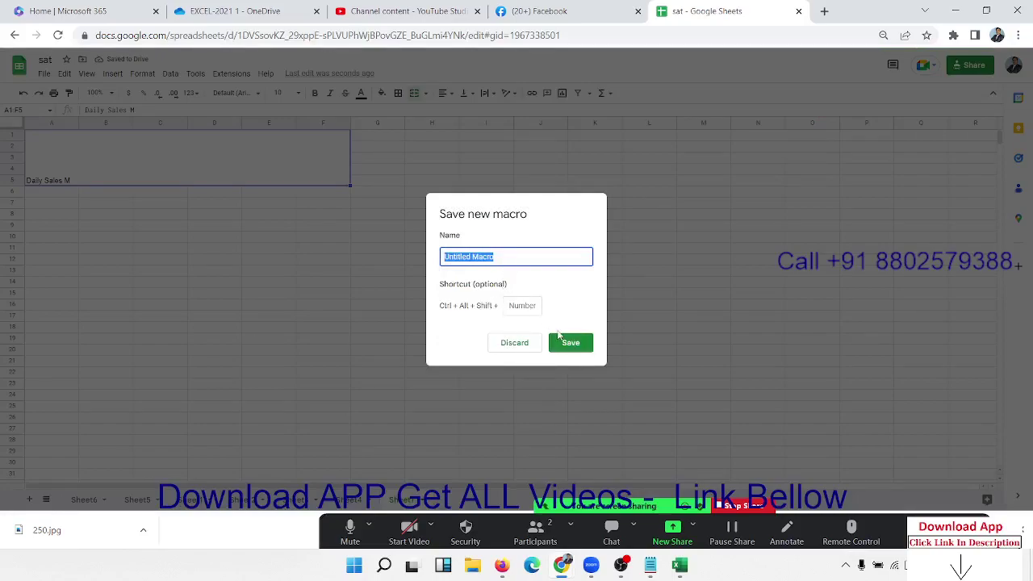
Step: Save the recorded macro as M-1, then unmerge the A1:F5 heading block
type("M-1")
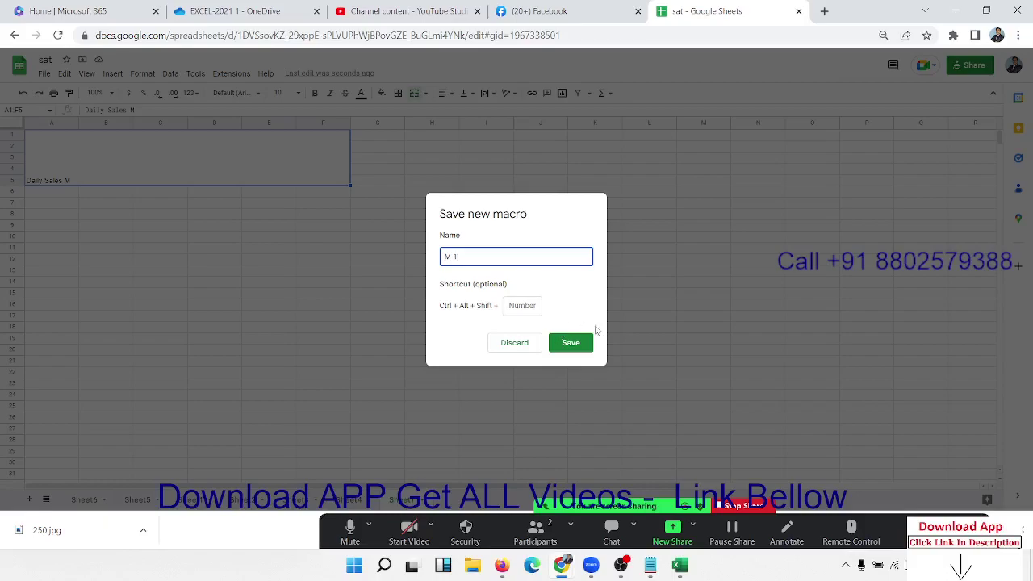
left_click(584, 343)
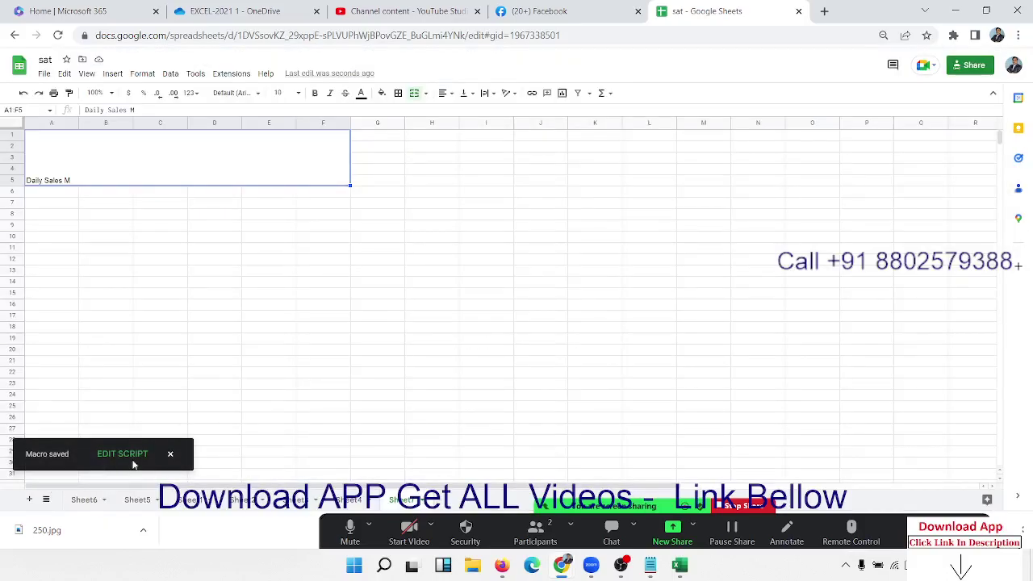
left_click(111, 282)
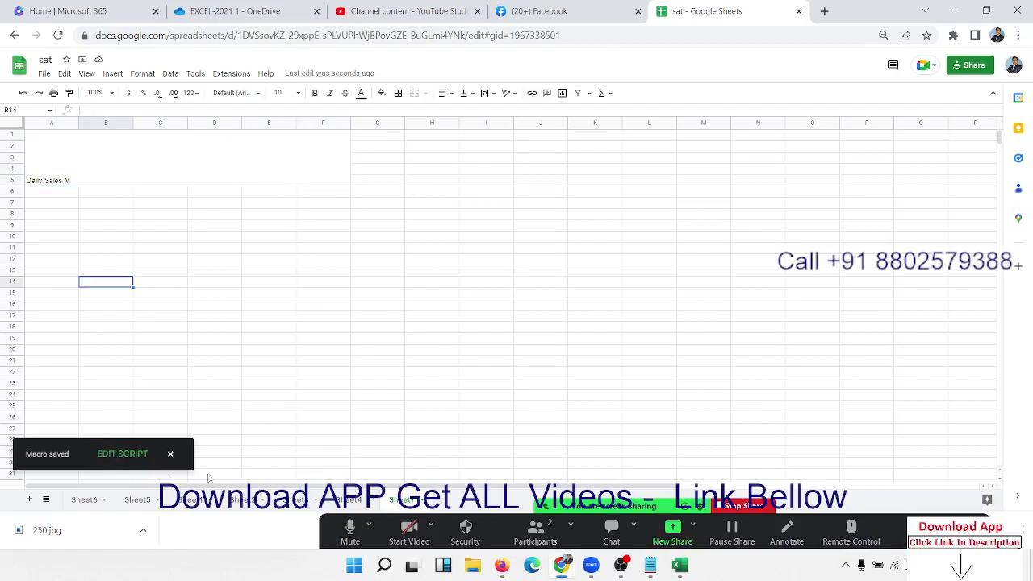
left_click(37, 156)
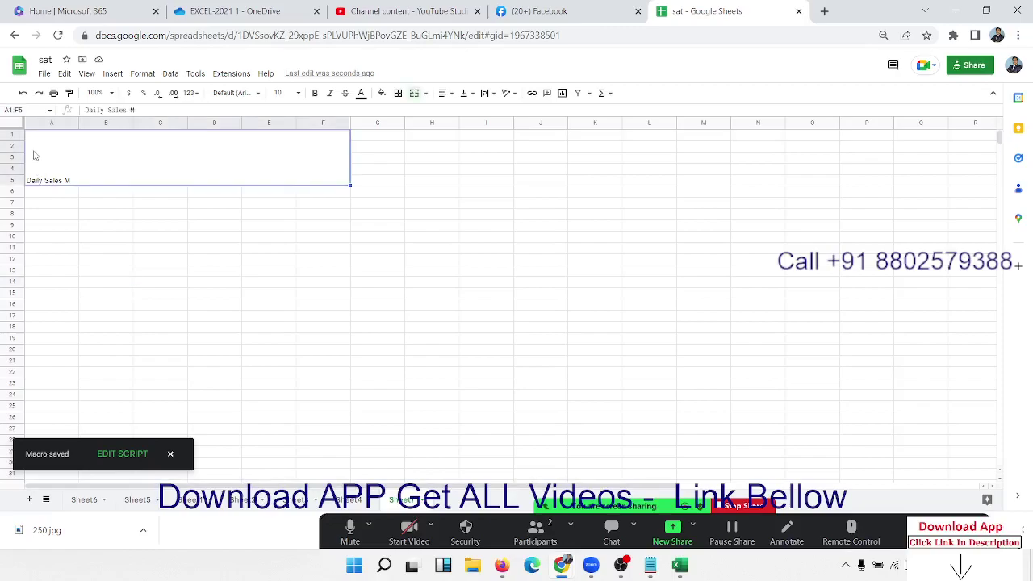
left_click(416, 94)
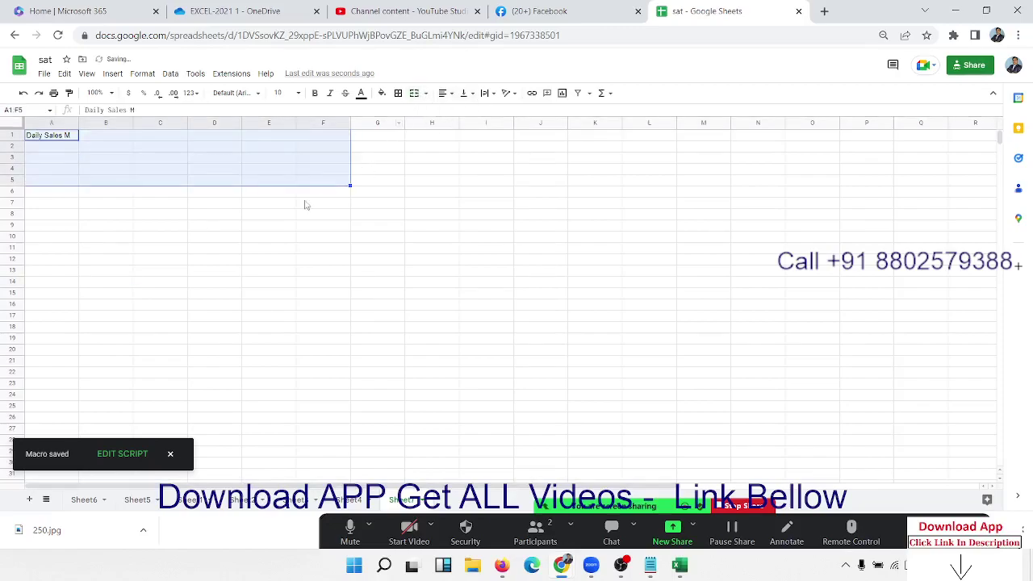
Step: Run macro M-1 and grant Recorded Macros permission to manage the spreadsheet for the Google account
left_click(254, 284)
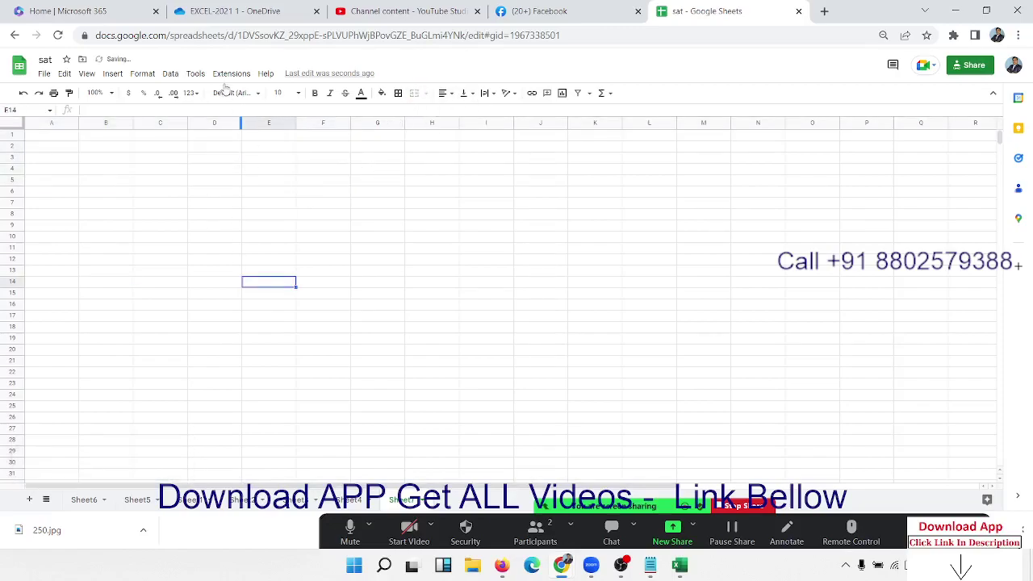
left_click(230, 76)
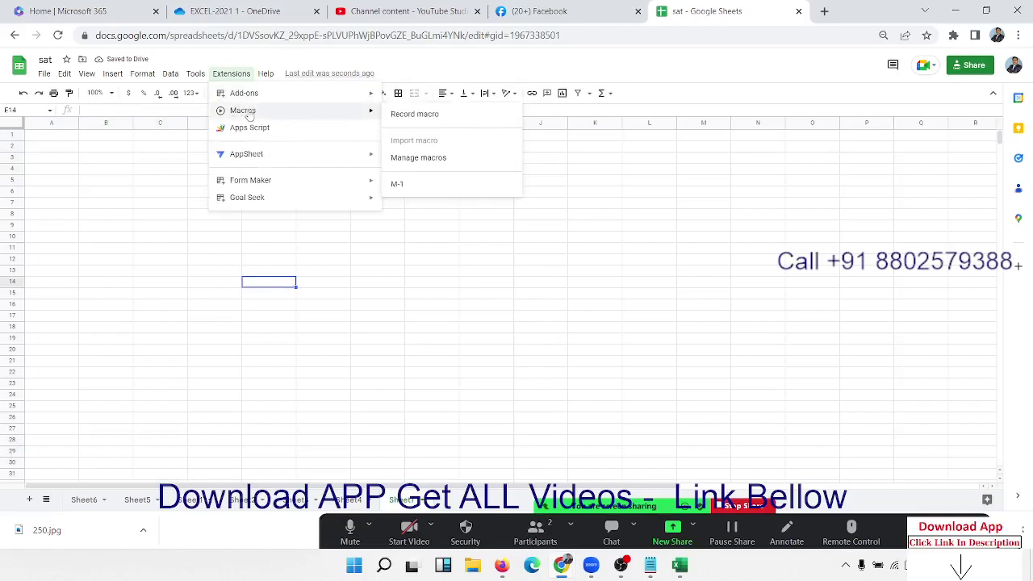
mouse_move(242, 111)
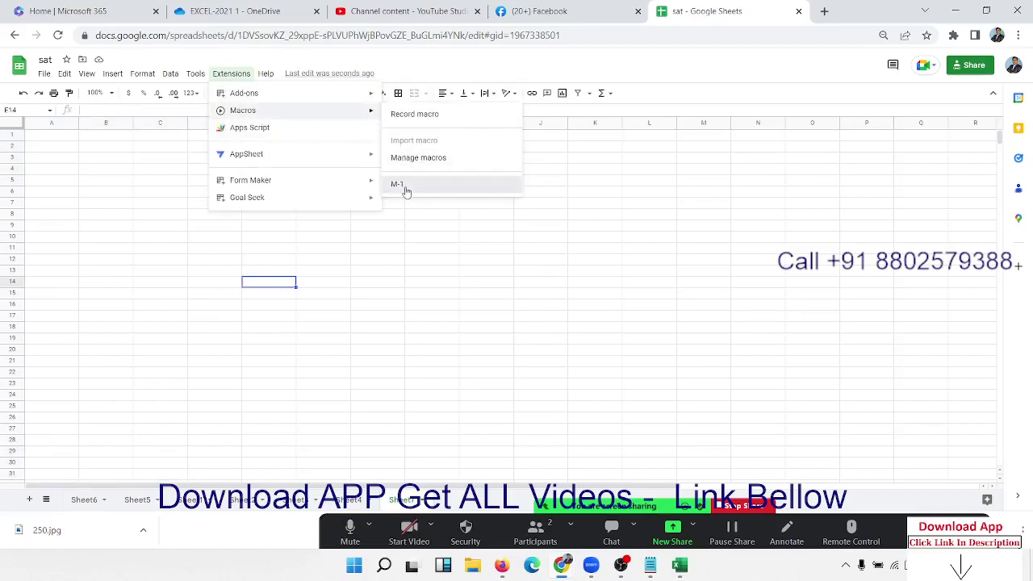
left_click(406, 186)
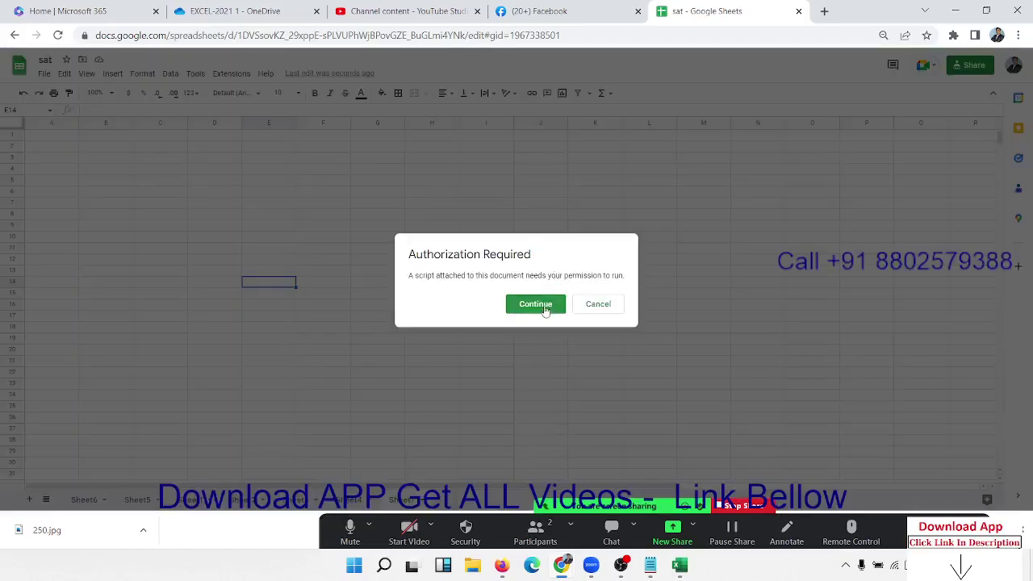
left_click(545, 310)
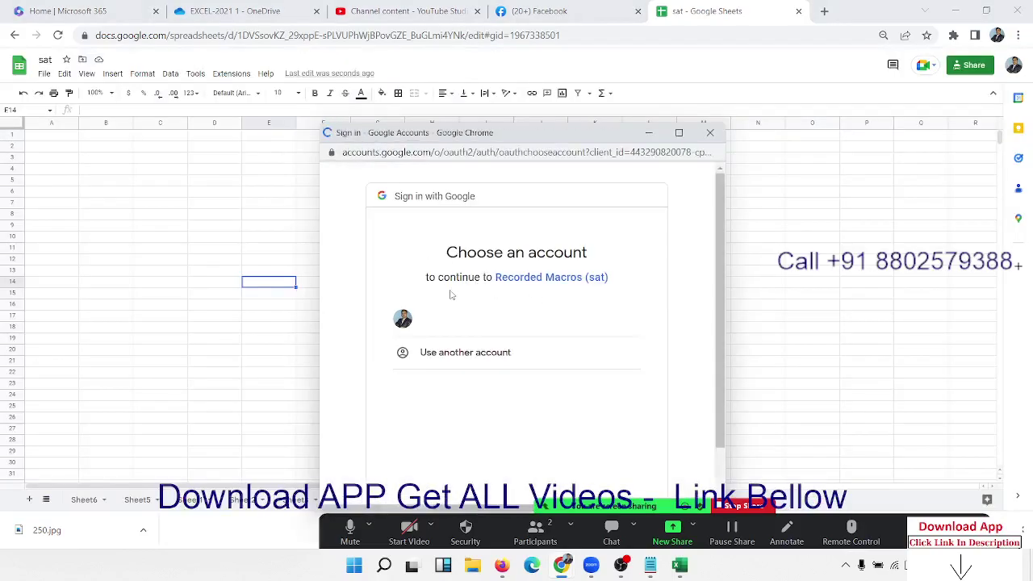
left_click(451, 321)
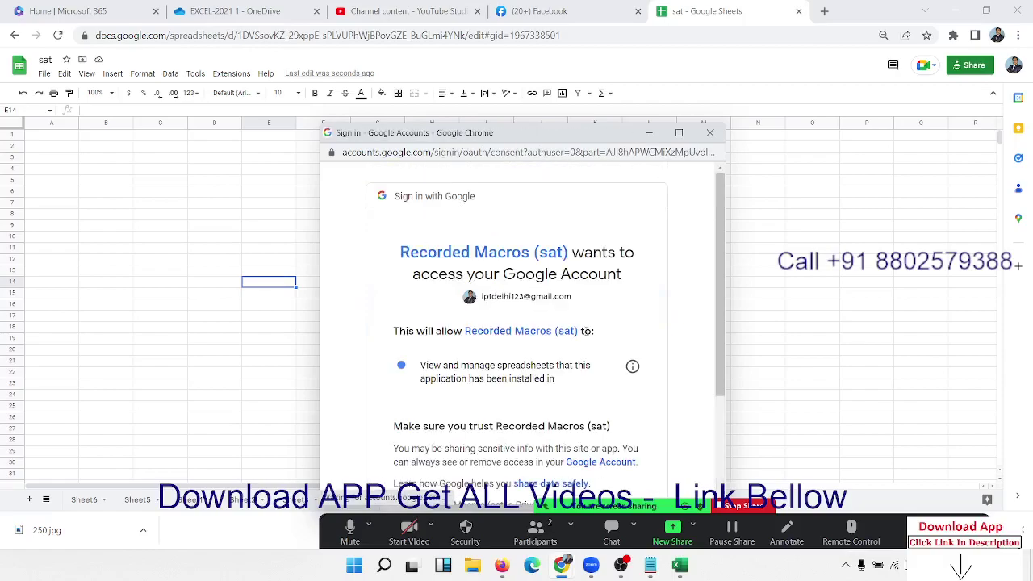
scroll(587, 335, "down", 2)
left_click(600, 406)
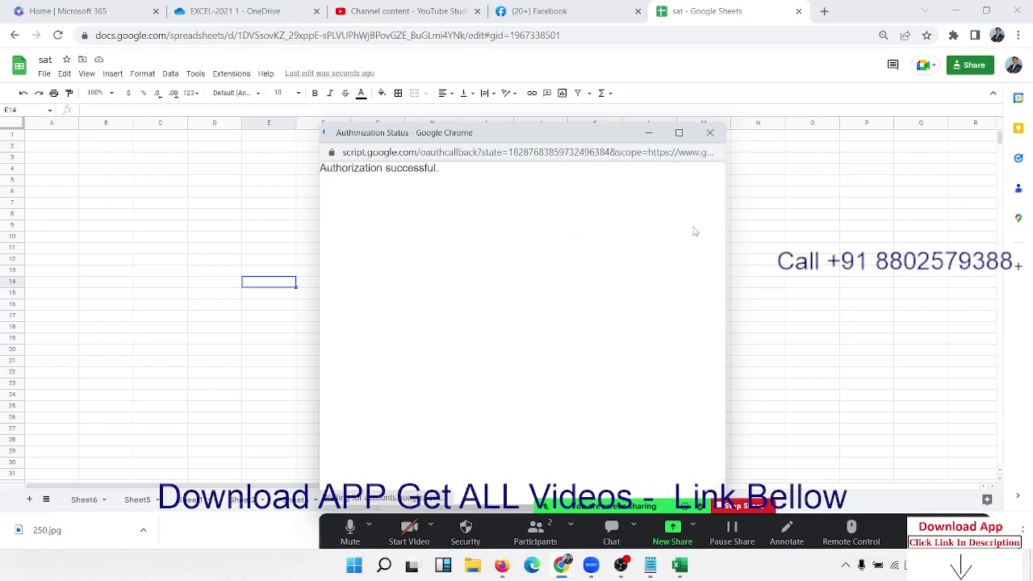
left_click(141, 167)
left_click(35, 137)
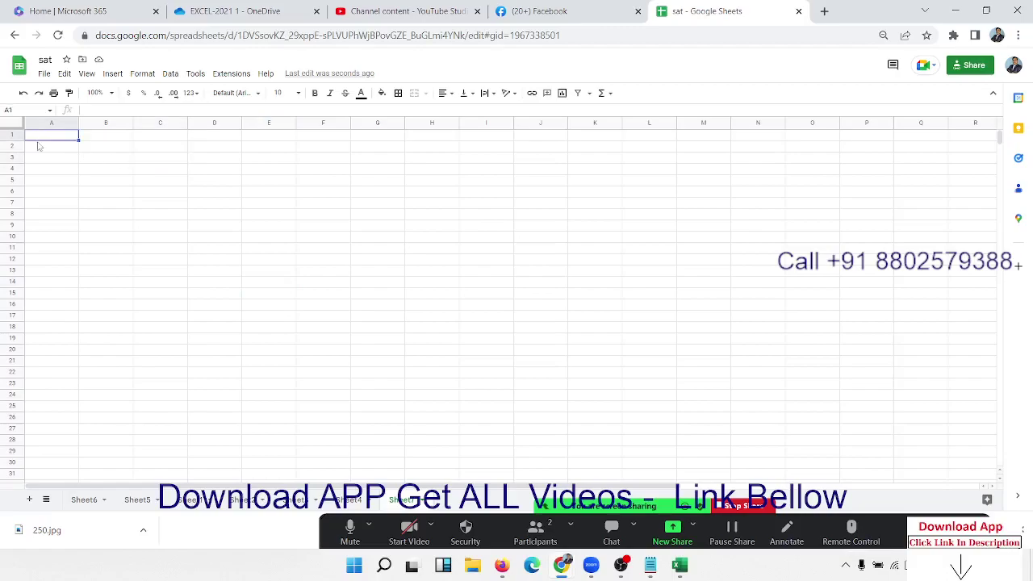
Step: Run M-1 to recreate the merged 'Daily Sales M' heading across A1:F5, then select columns A–F
left_click(236, 73)
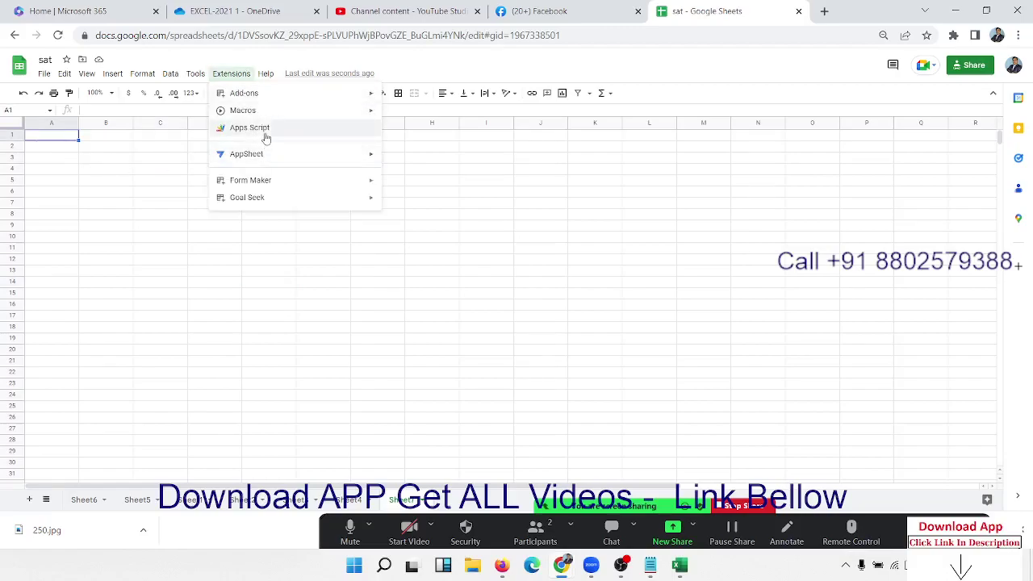
mouse_move(243, 111)
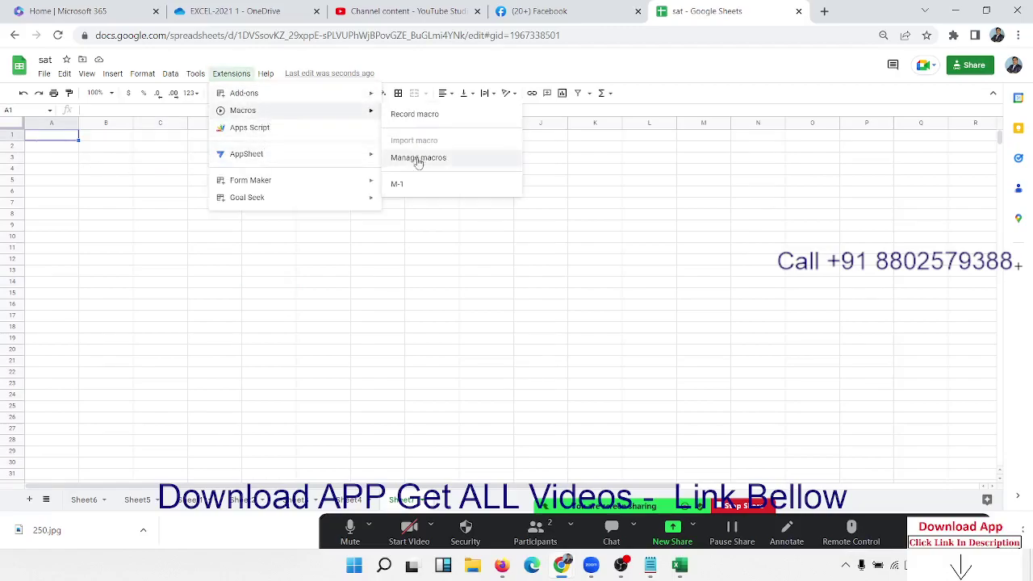
left_click(398, 186)
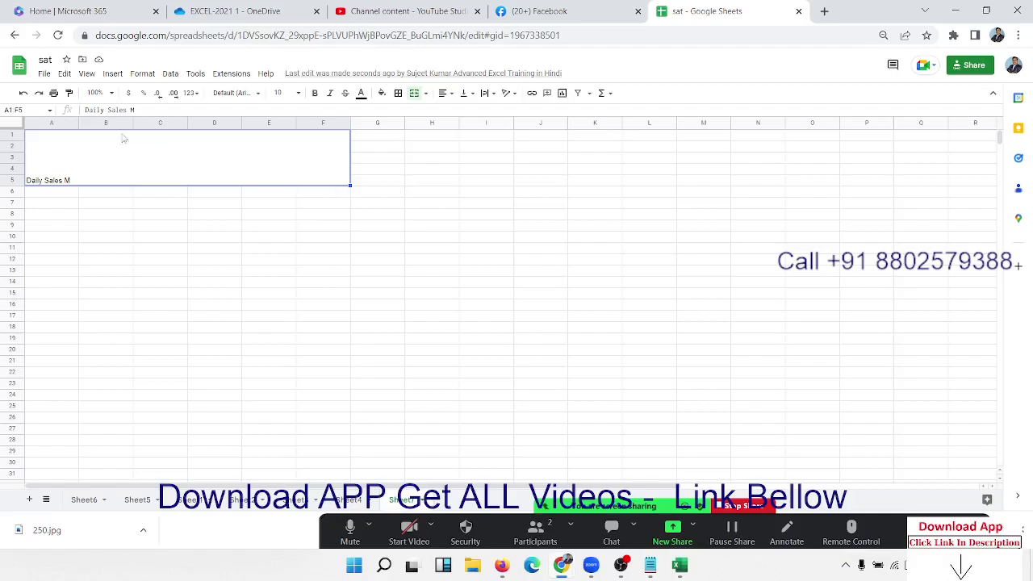
left_click(64, 123)
left_click_drag(103, 117, 317, 123)
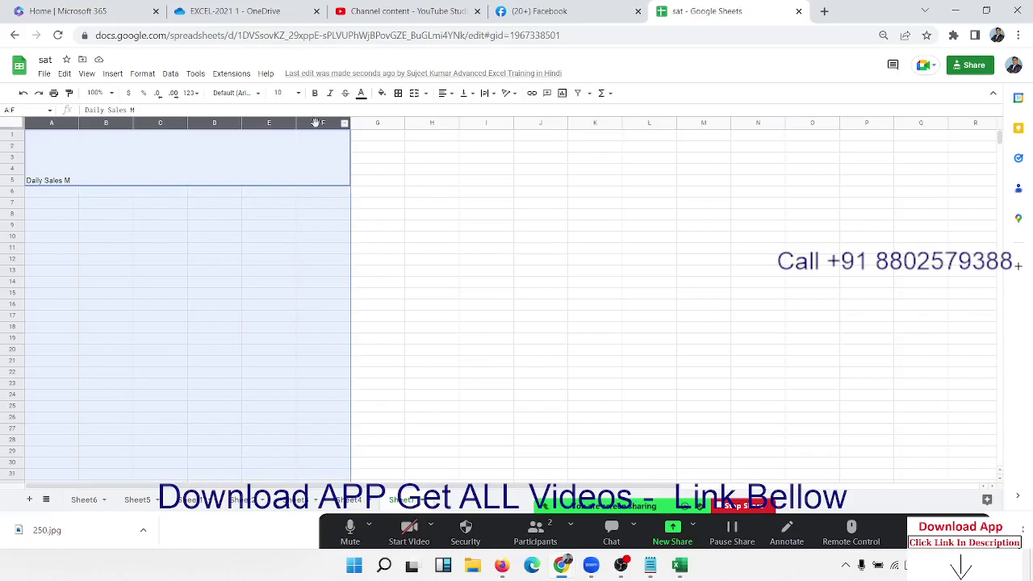
key("ctrl+plus")
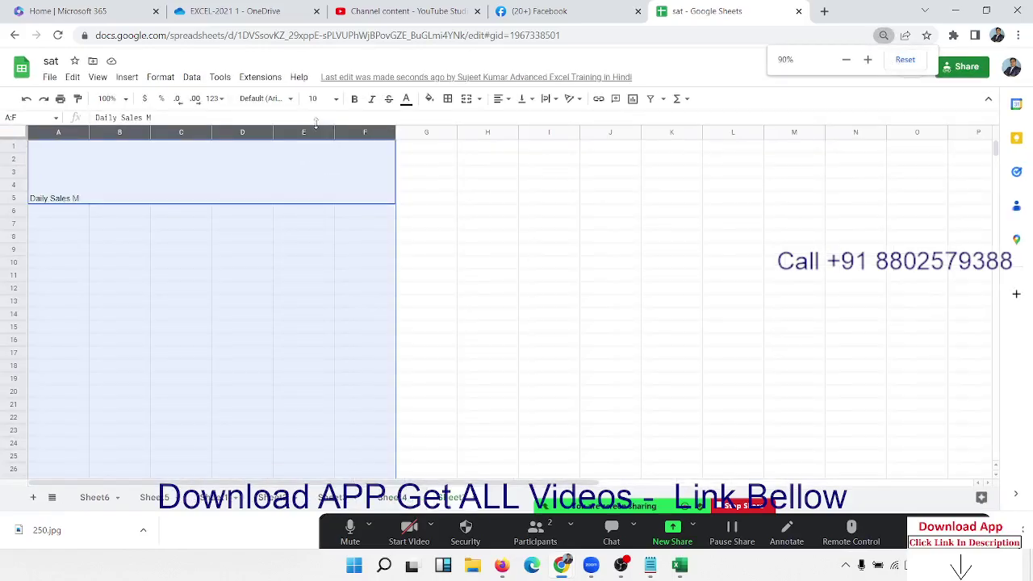
right_click(196, 134)
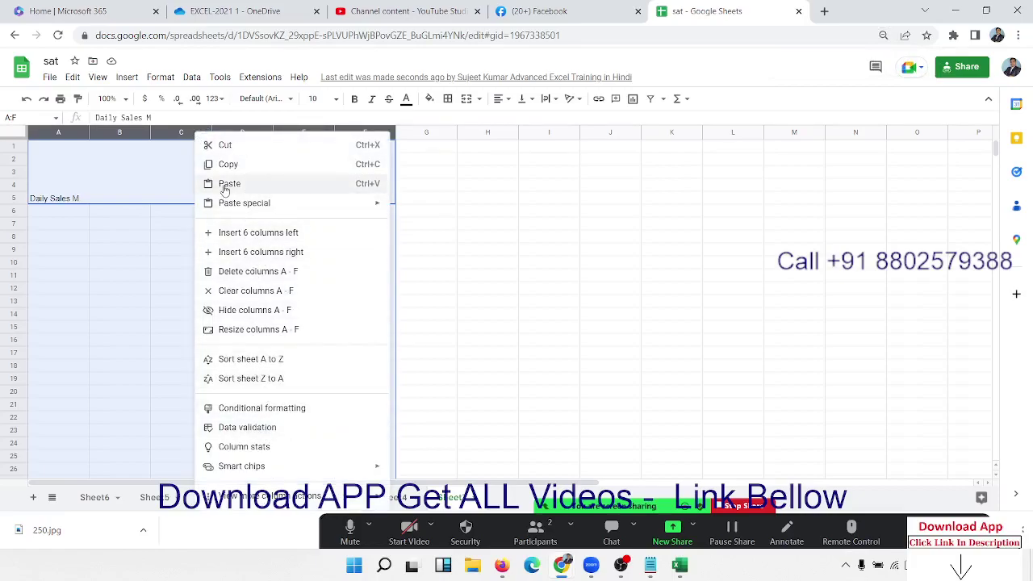
left_click(459, 172)
Step: Open Manage macros to view the saved M-1 macro
left_click(260, 76)
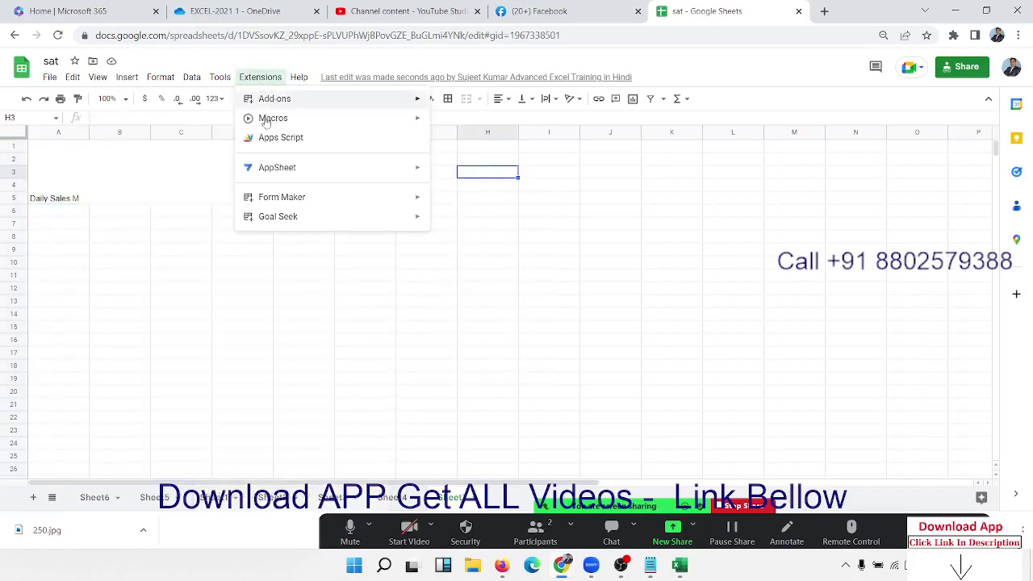
left_click(140, 186)
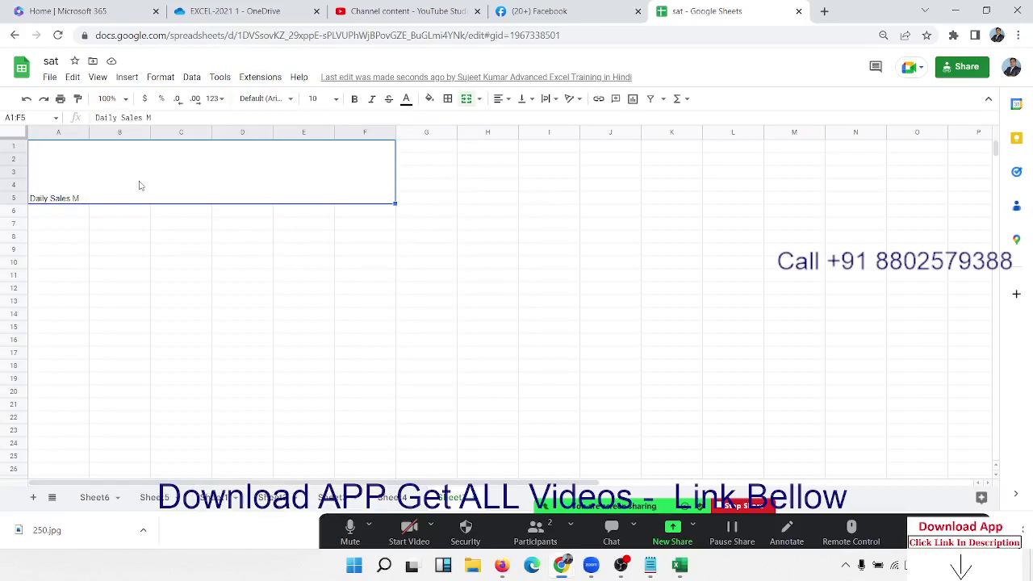
left_click(248, 79)
mouse_move(273, 118)
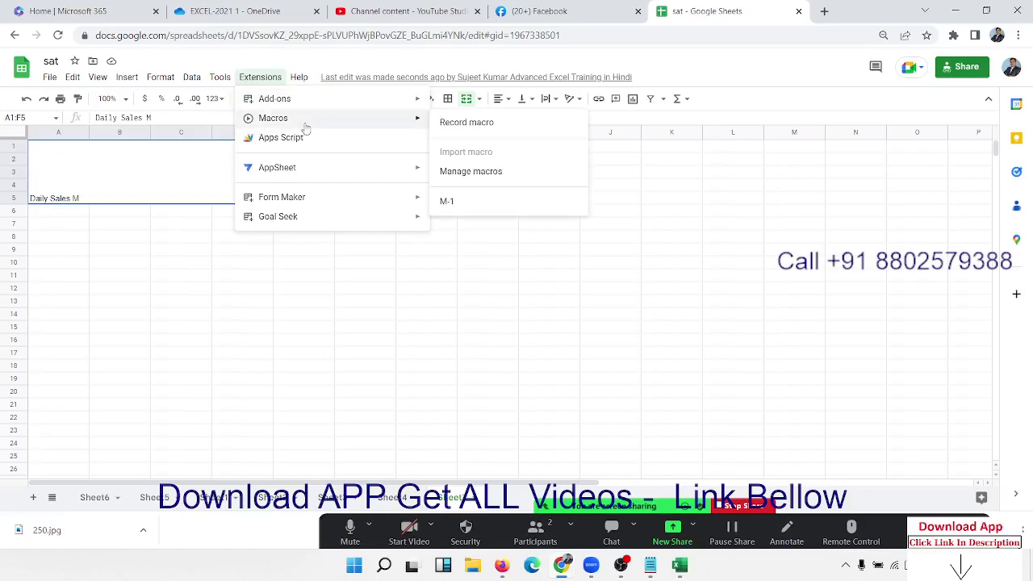
left_click(467, 173)
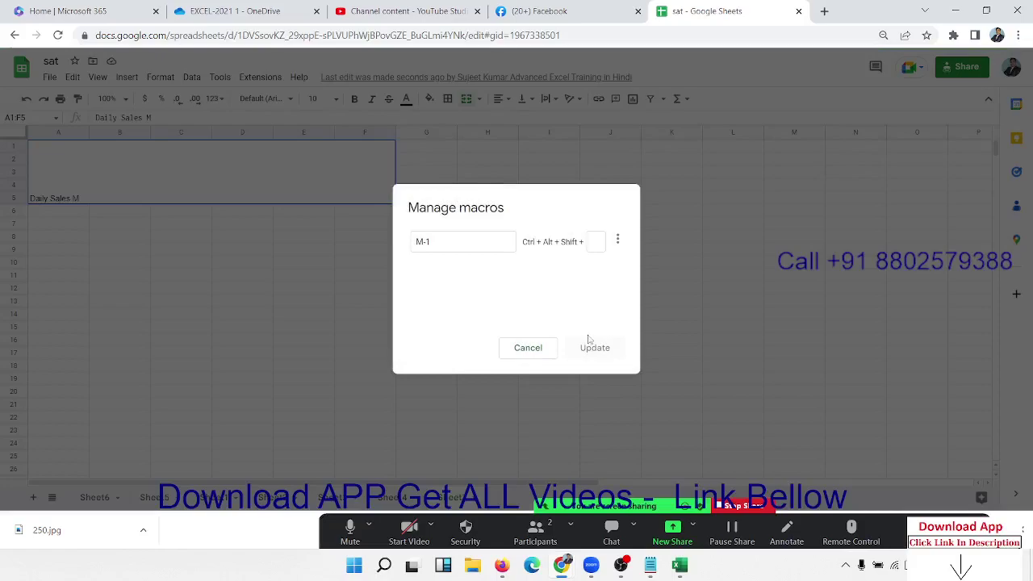
Step: Open M-1's code in the Apps Script editor and select all of it
left_click(618, 239)
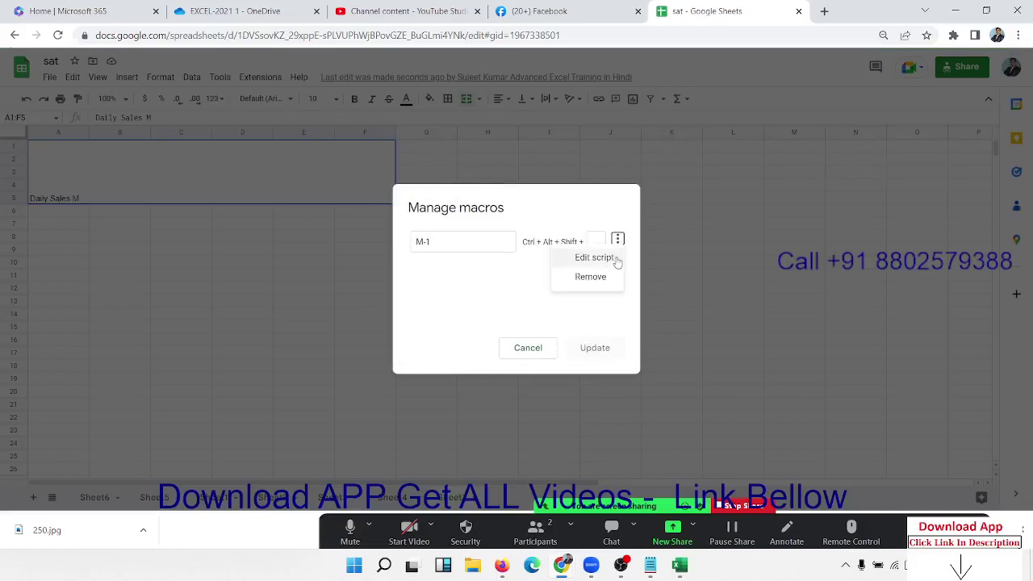
left_click(609, 265)
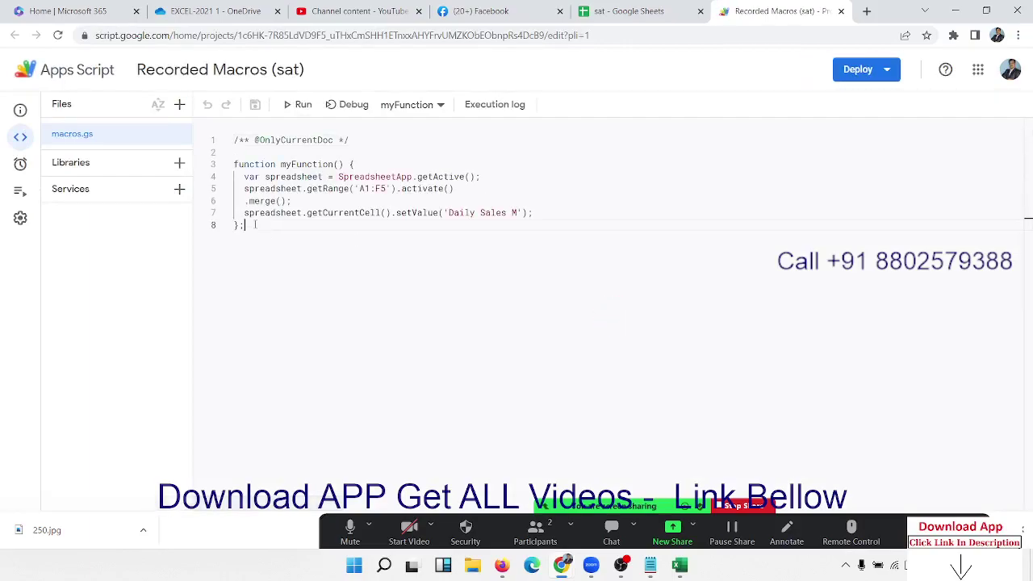
key("ctrl+a")
Step: Replace 'Daily Sales M' with 'Monthly Report' in setValue, save the project, and return to the sheet
left_click(277, 239)
left_click_drag(449, 212, 519, 212)
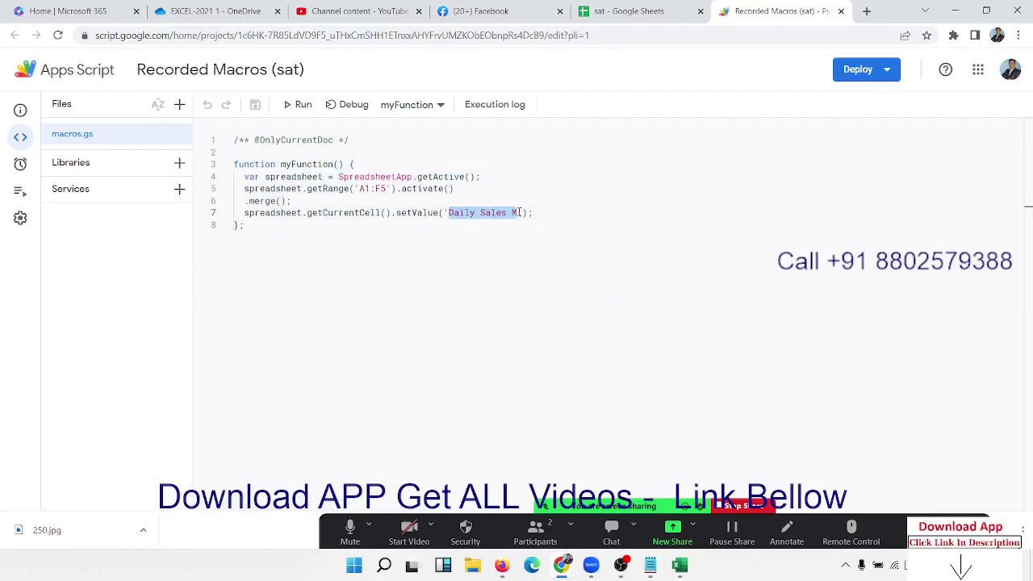
type("Monthly ")
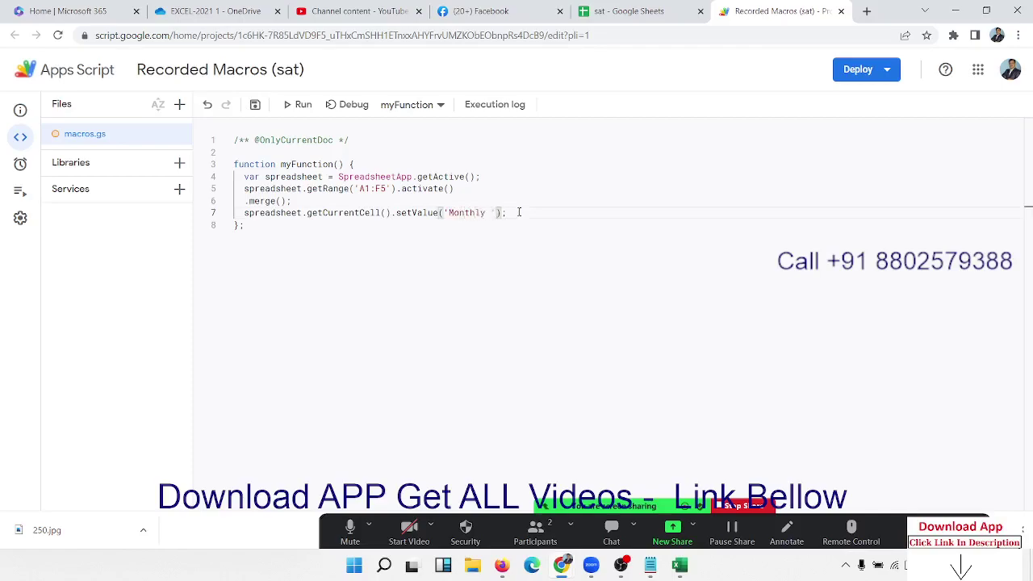
type("Report")
left_click(587, 180)
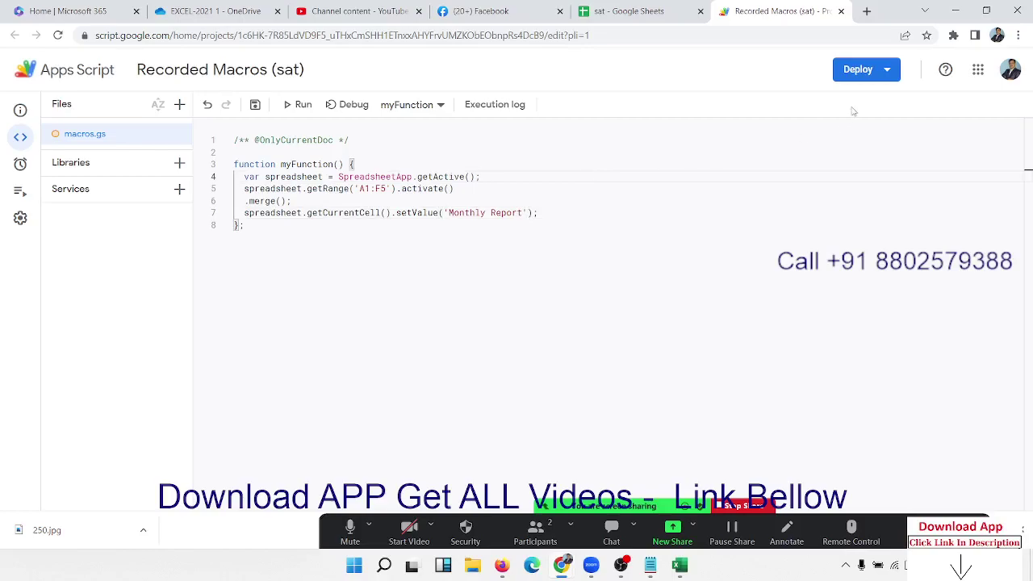
left_click(859, 78)
left_click(586, 198)
left_click(338, 164)
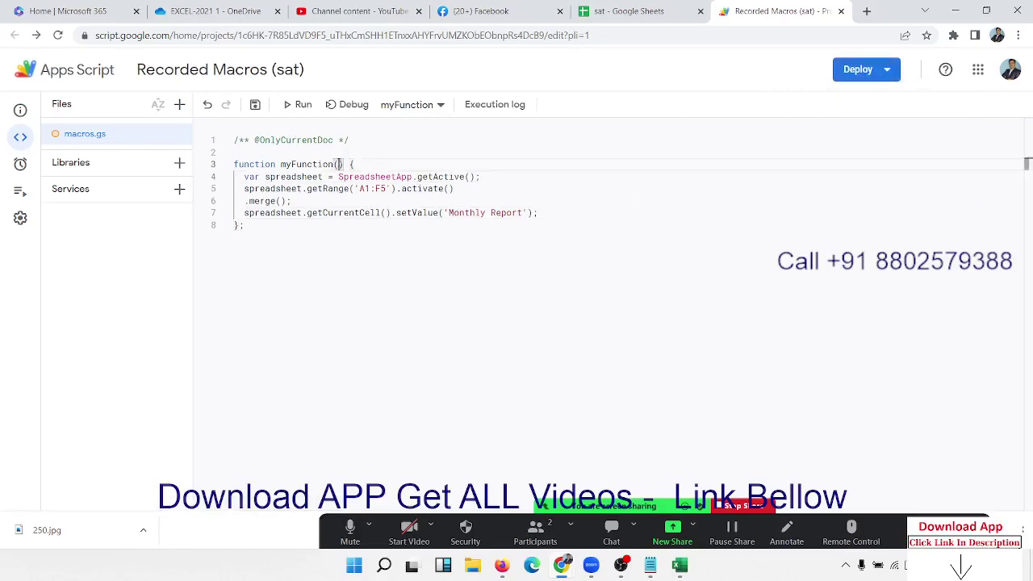
left_click(255, 105)
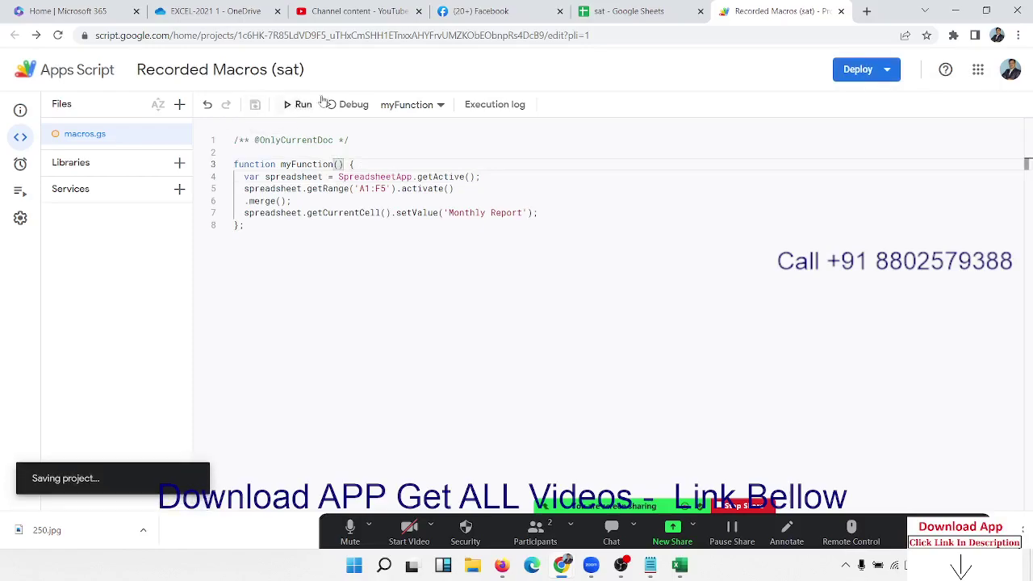
left_click(615, 14)
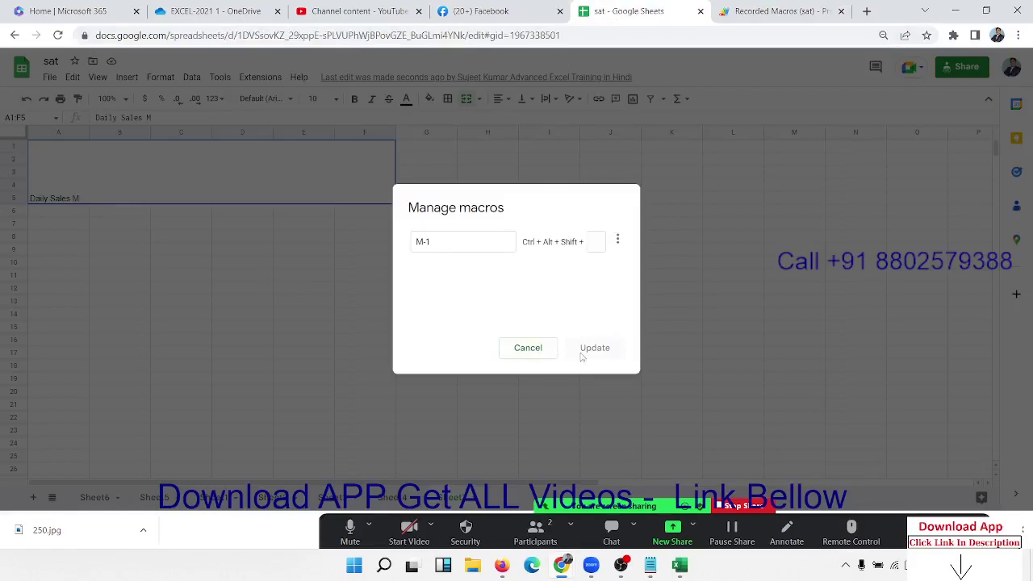
Step: Close Manage macros and delete columns A–F holding the old heading
left_click(527, 348)
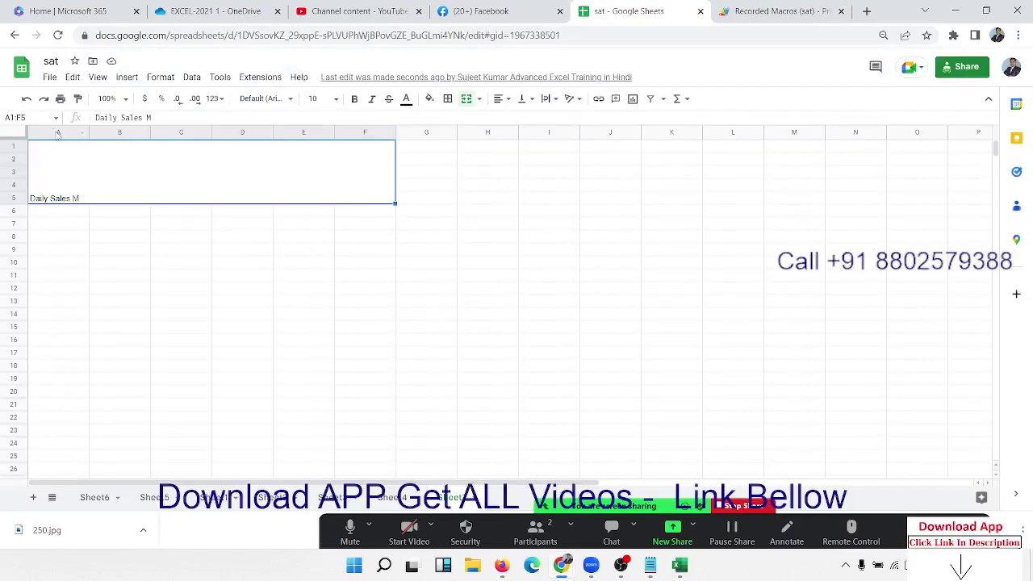
left_click_drag(59, 132, 345, 131)
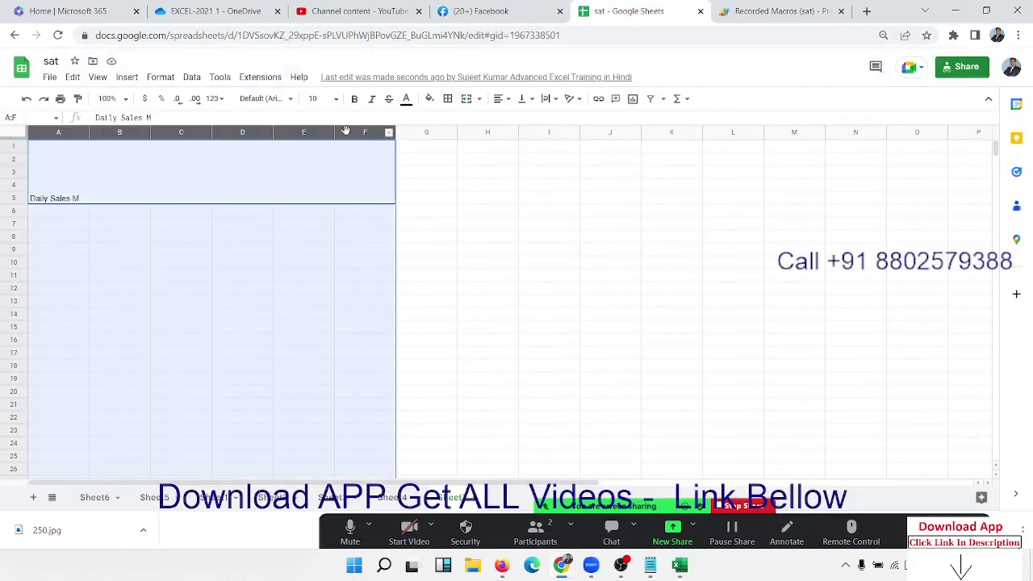
right_click(346, 132)
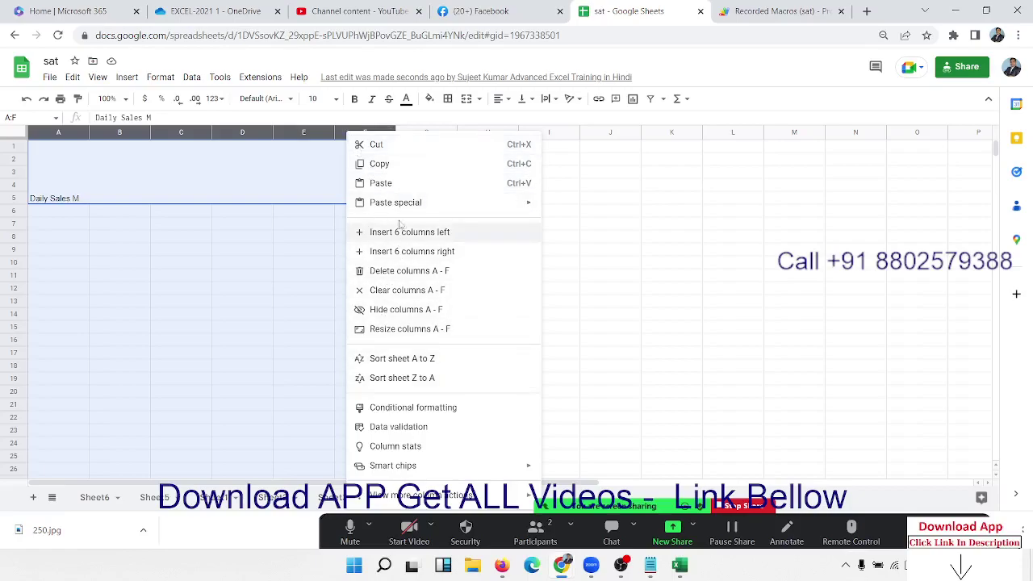
left_click(403, 272)
left_click(264, 237)
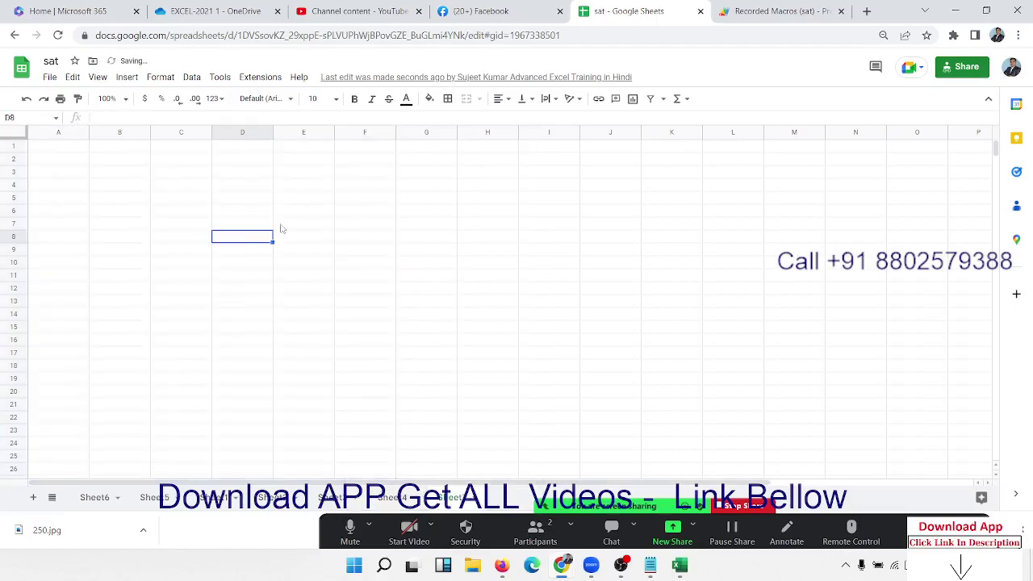
Step: Rerun macro M-1 to create the merged 'Monthly Report' heading in A1:F5
left_click(268, 81)
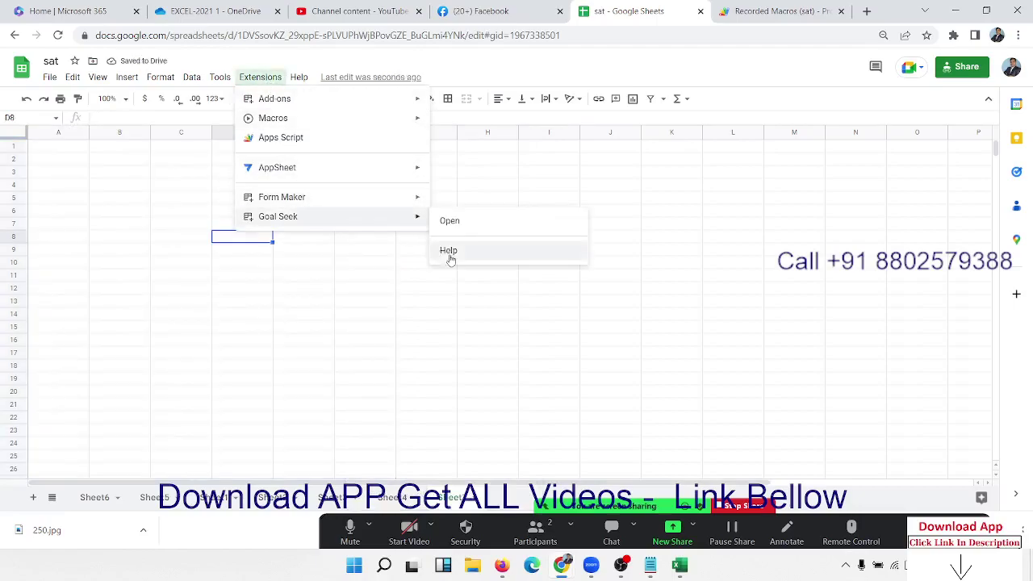
mouse_move(273, 118)
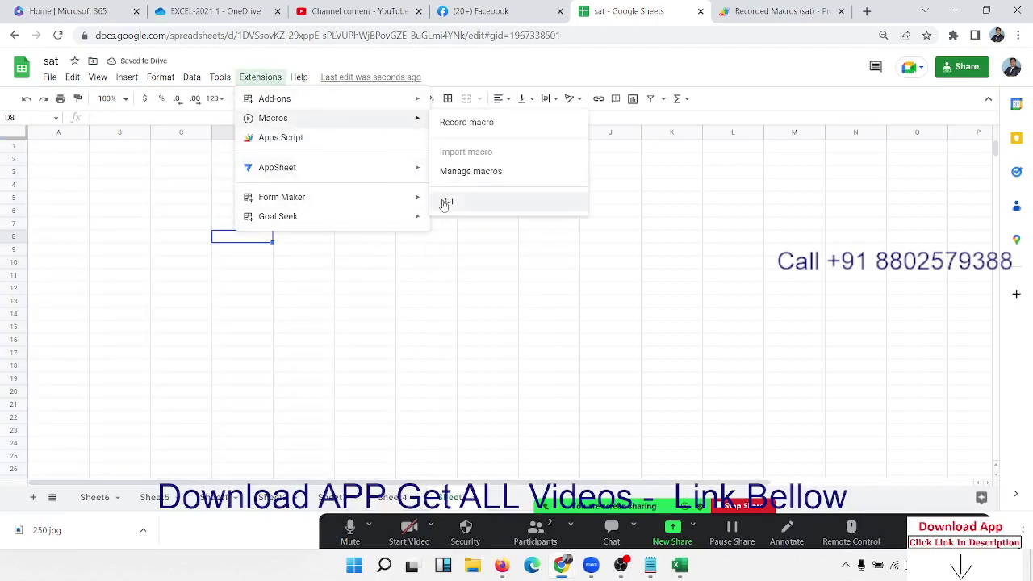
left_click(443, 202)
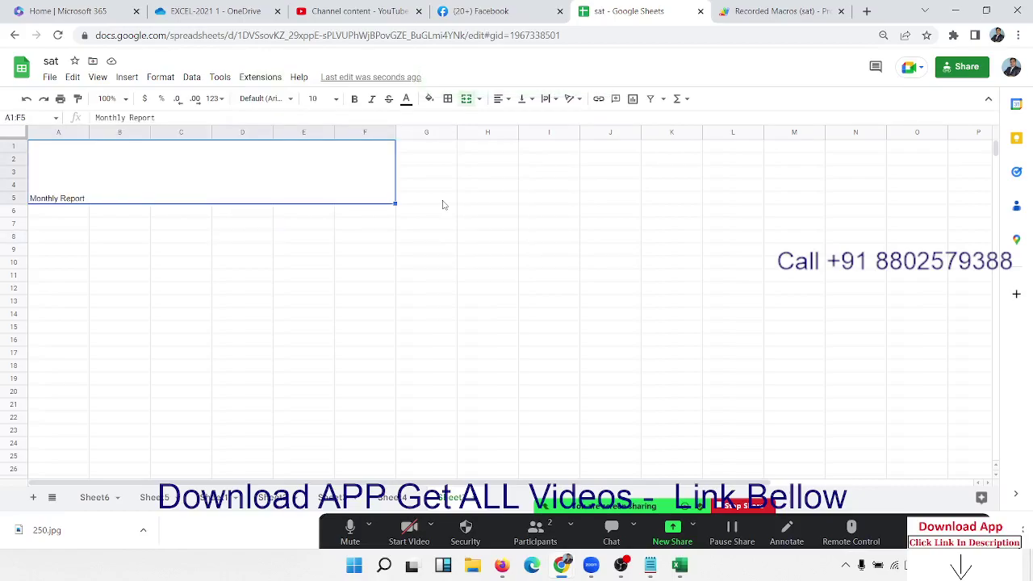
left_click(781, 22)
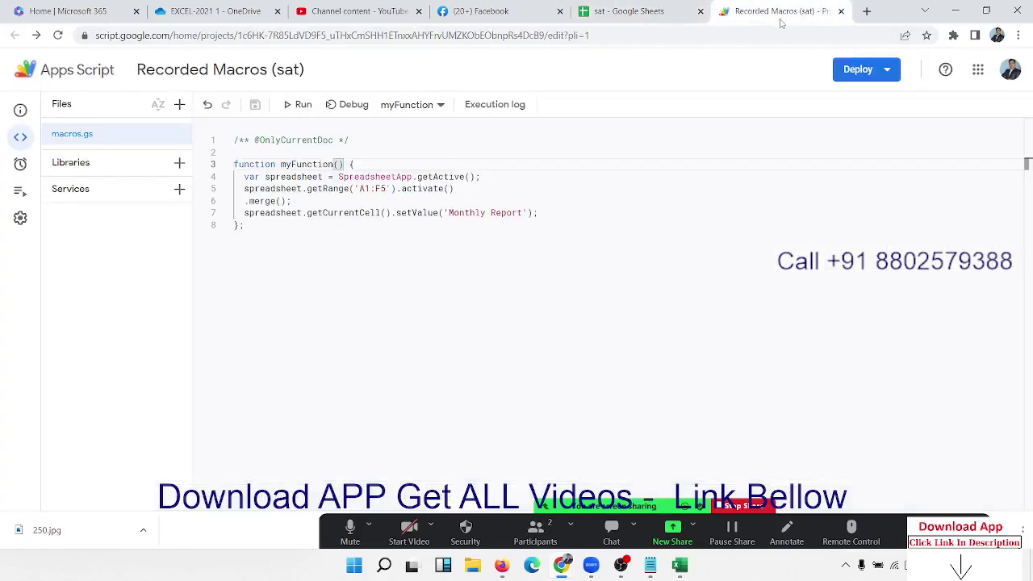
left_click(620, 18)
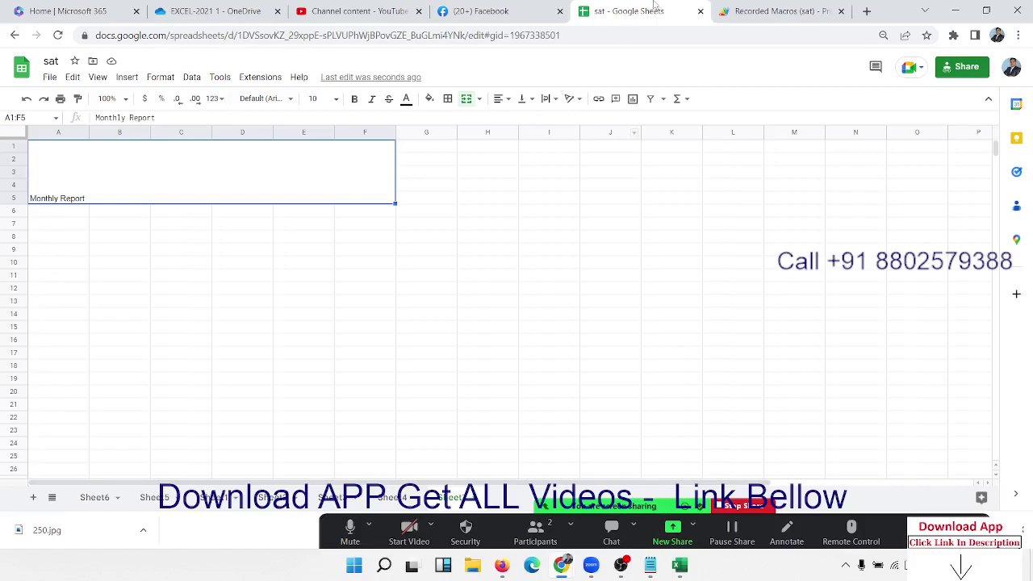
left_click(721, 13)
left_click(354, 229)
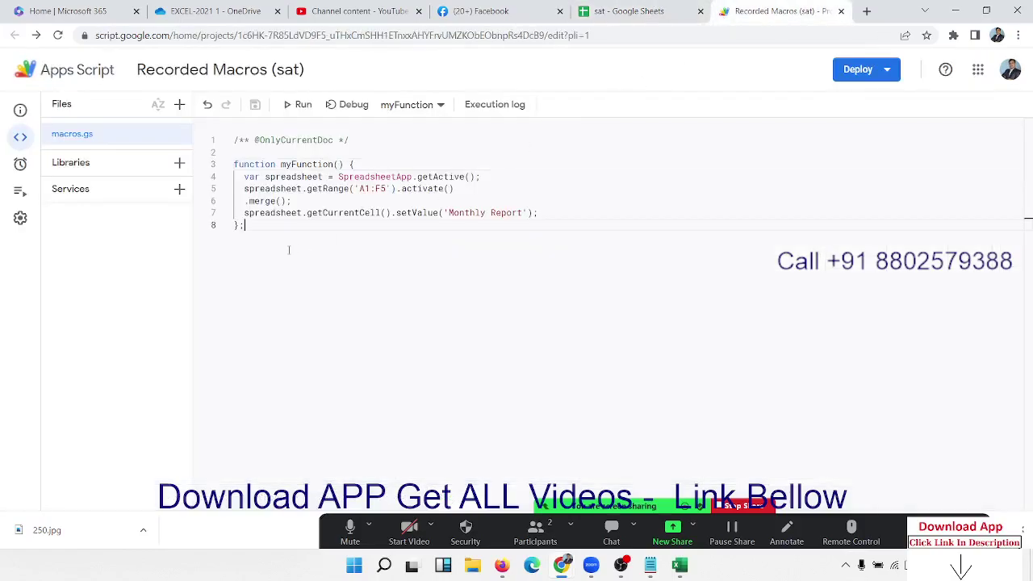
left_click_drag(269, 233, 233, 153)
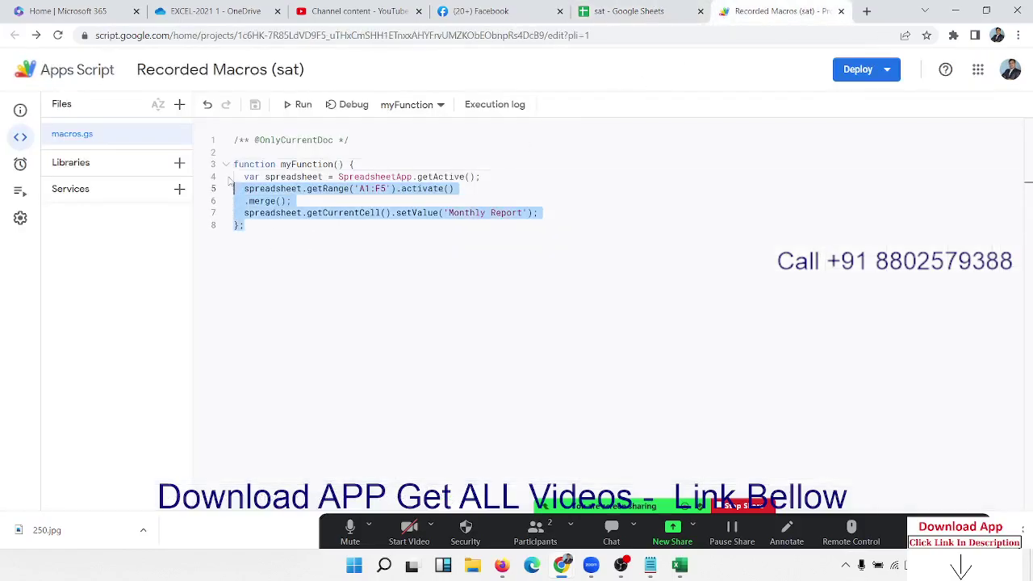
left_click(249, 257)
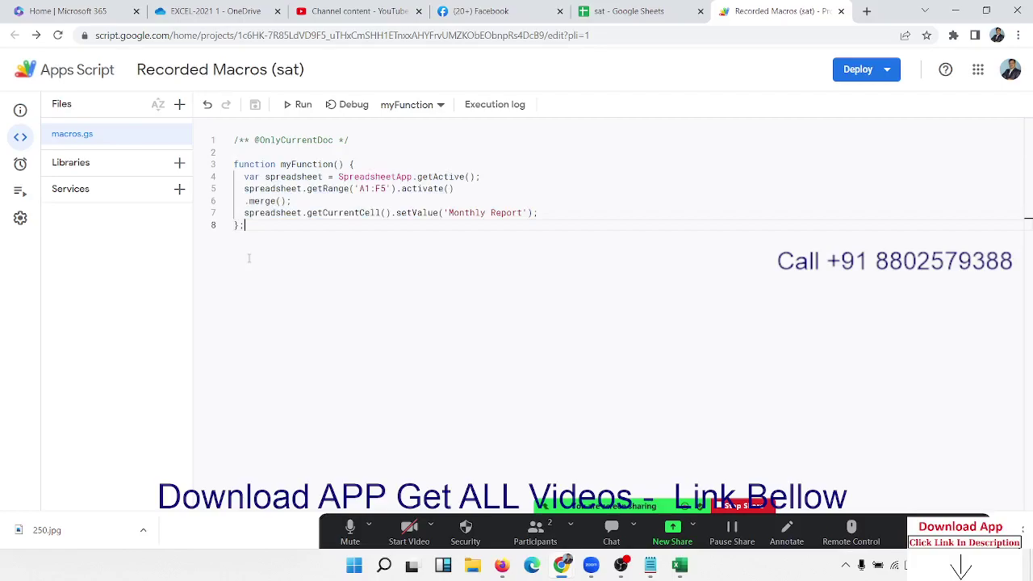
left_click(626, 11)
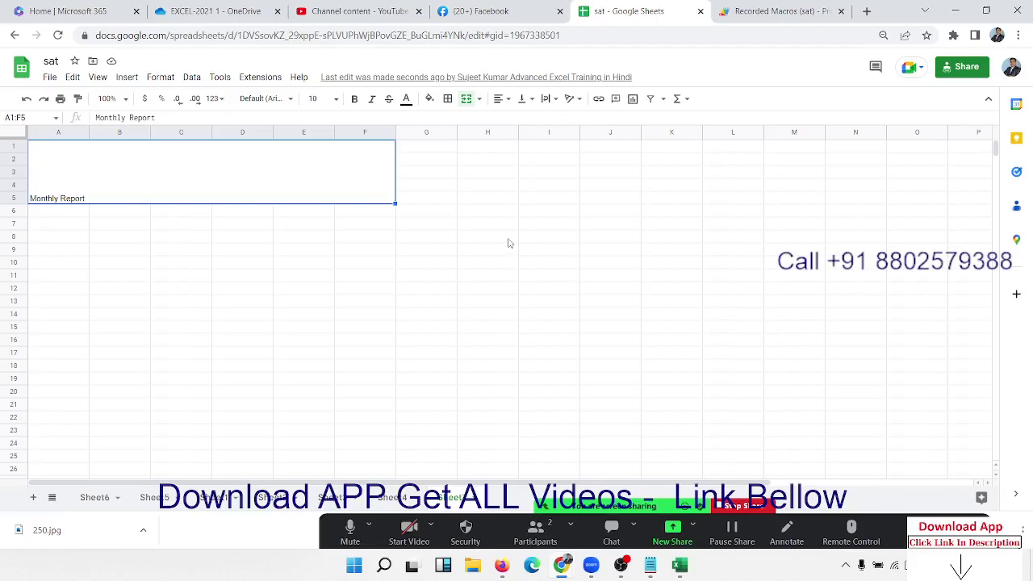
left_click(726, 12)
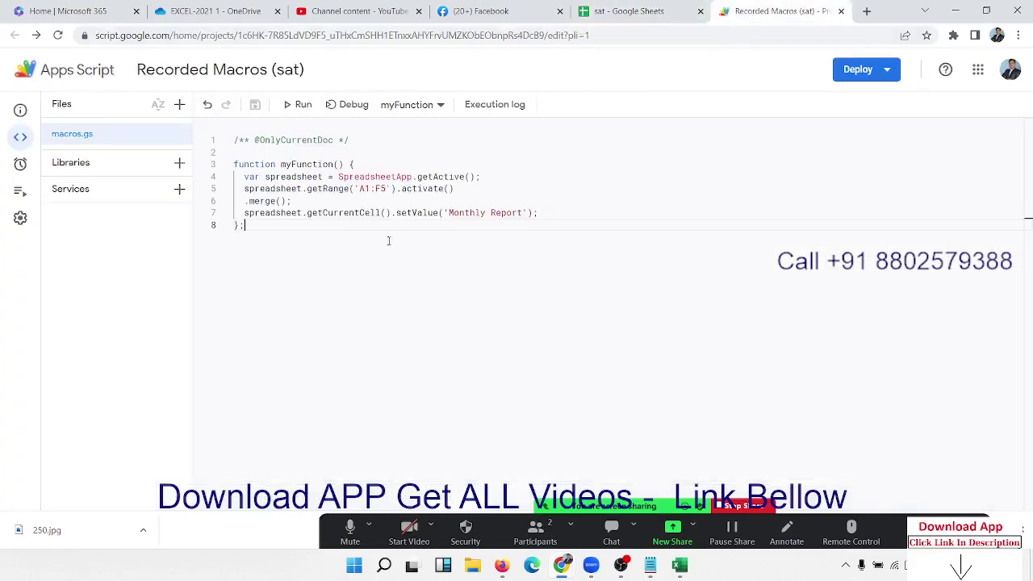
left_click_drag(253, 226, 234, 176)
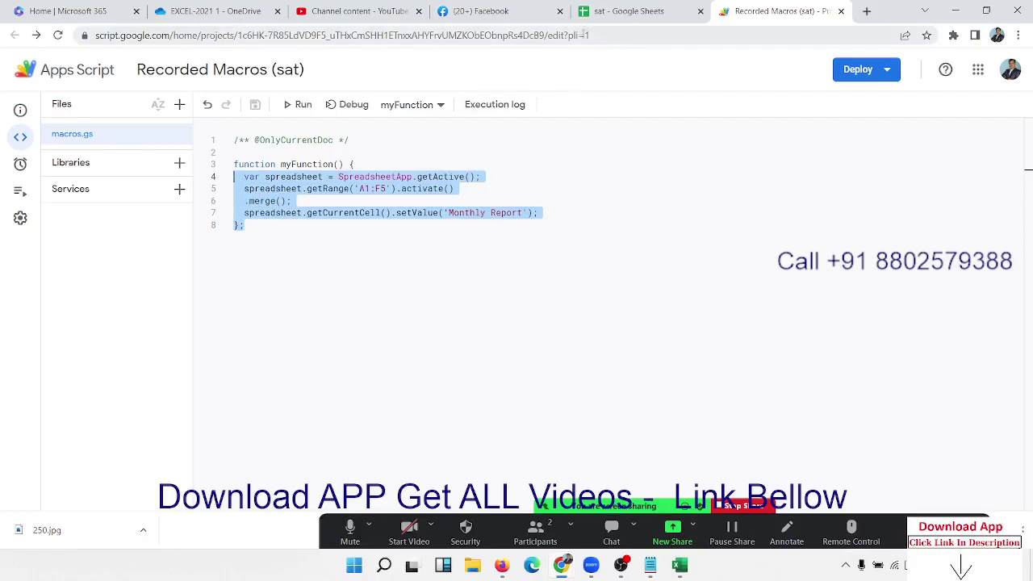
left_click(630, 11)
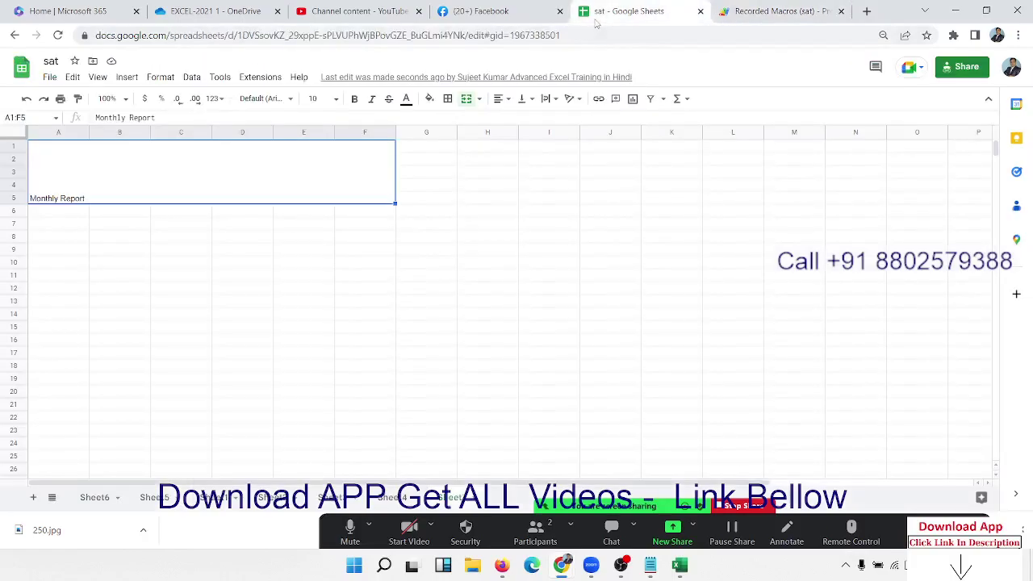
left_click(726, 11)
left_click(299, 252)
left_click_drag(299, 251, 234, 164)
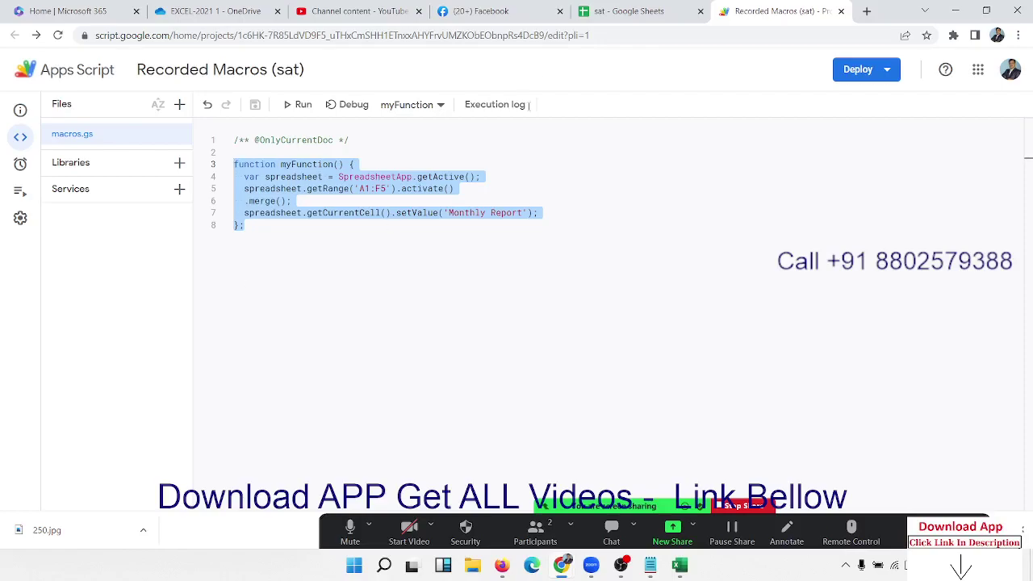
left_click(621, 12)
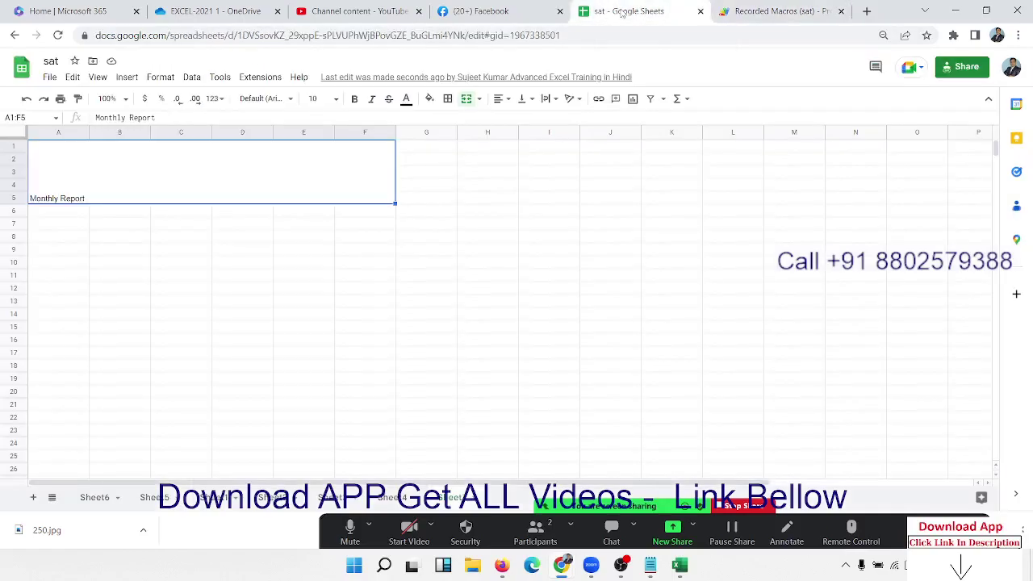
left_click(767, 12)
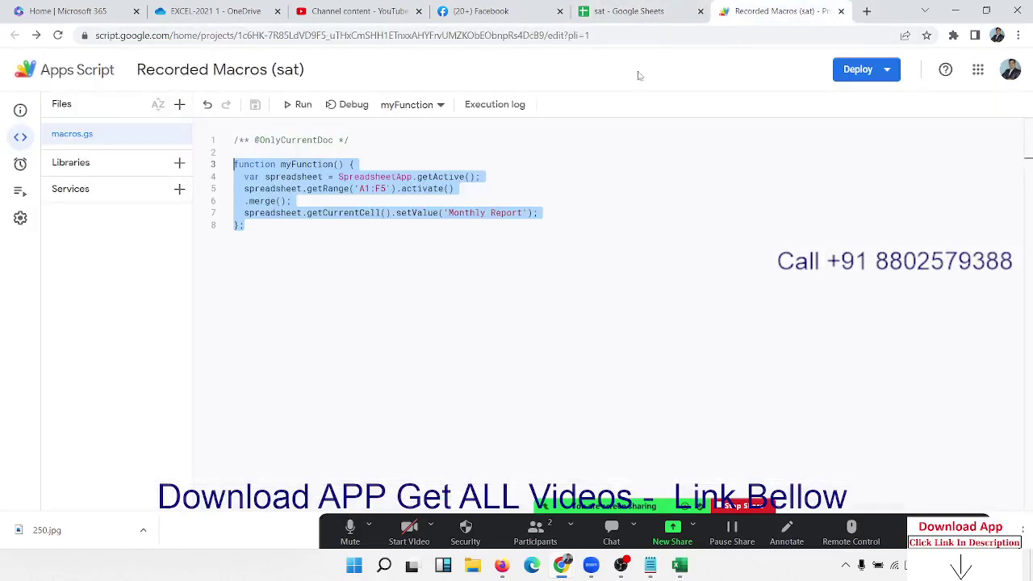
left_click(306, 236)
double_click(463, 211)
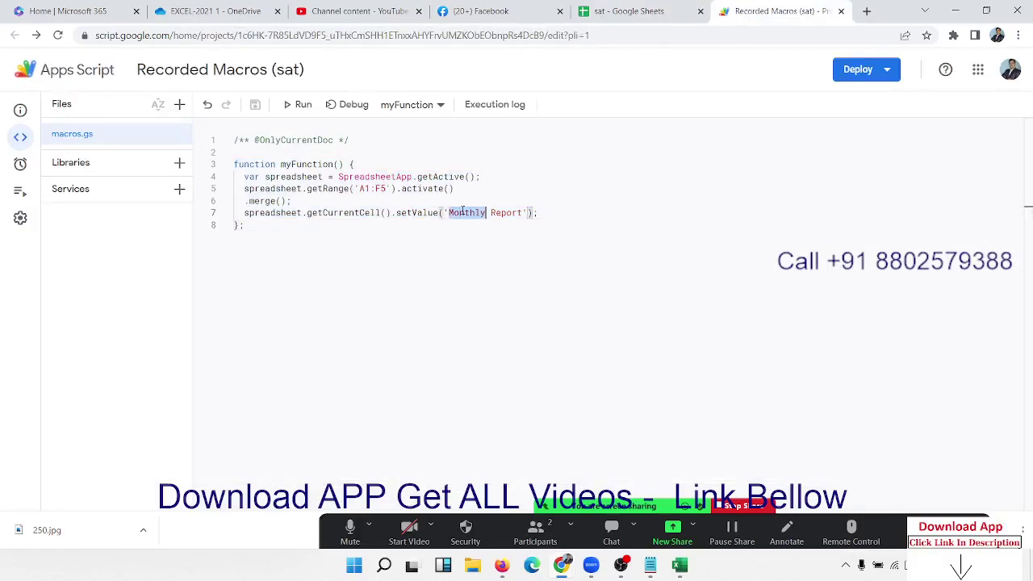
left_click(365, 244)
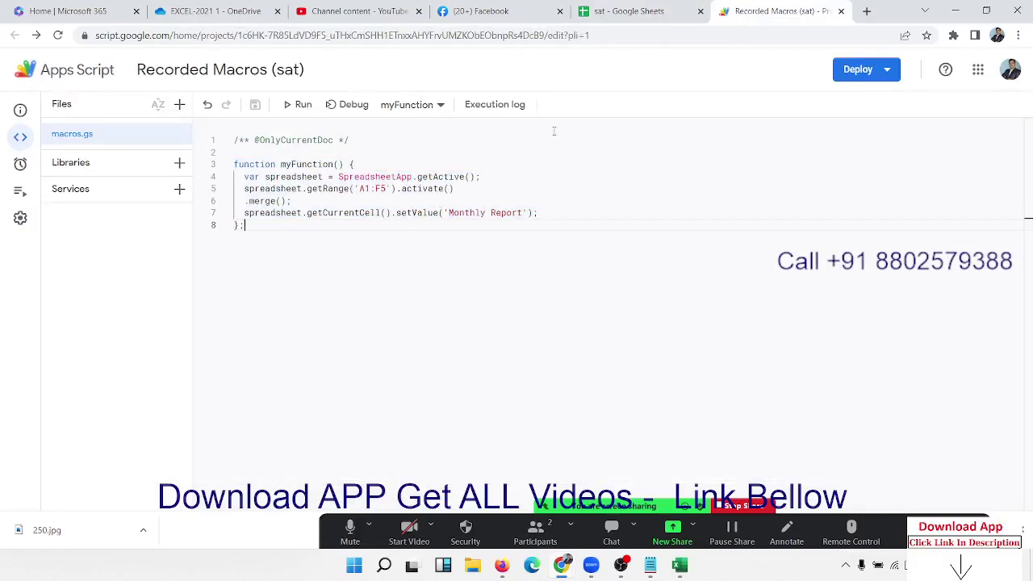
left_click(630, 13)
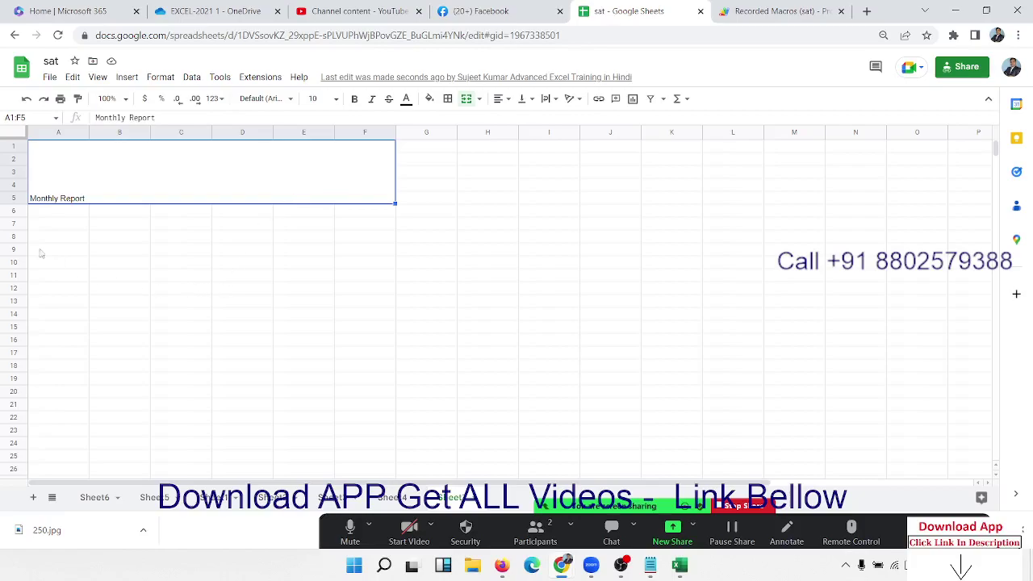
left_click(756, 17)
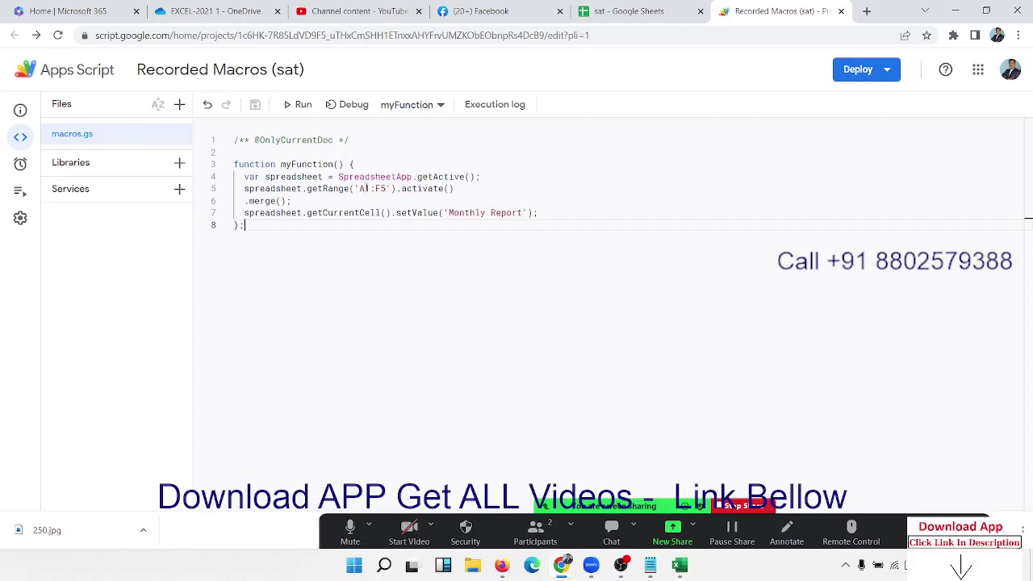
Step: Change the merge range on line 5 from 'A1:F5' to 'A1:g5'
left_click(362, 188)
key("BackSpace")
type("g")
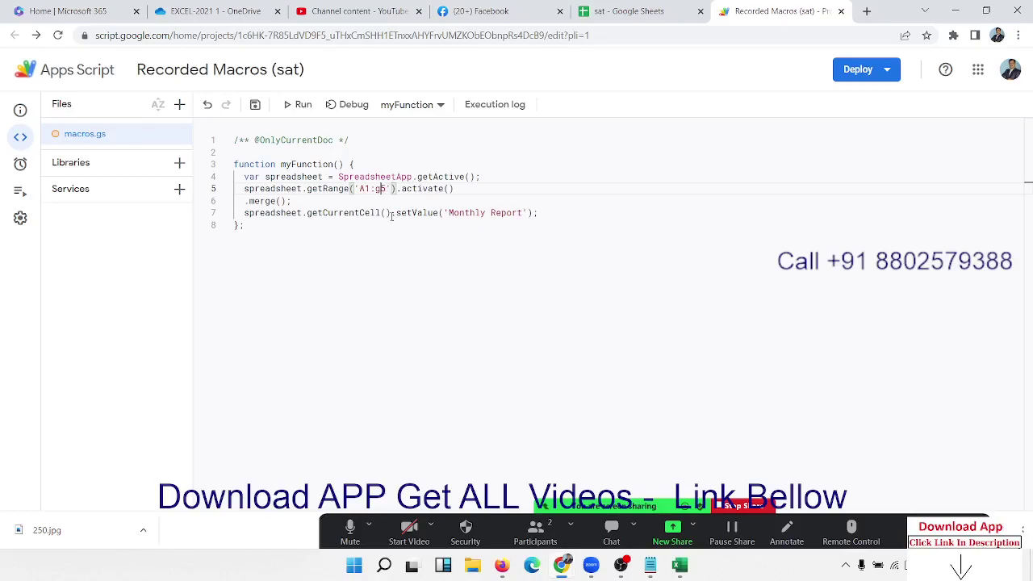
Step: Review the merge, getCurrentCell and setValue('Monthly Report') lines of the script
left_click(392, 214)
left_click_drag(305, 203, 245, 201)
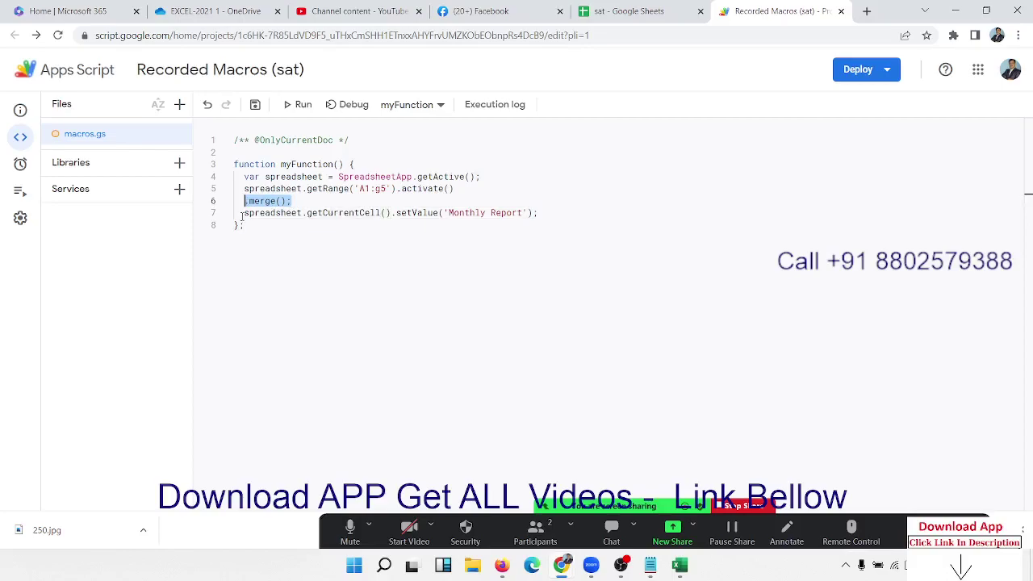
left_click_drag(533, 212, 450, 213)
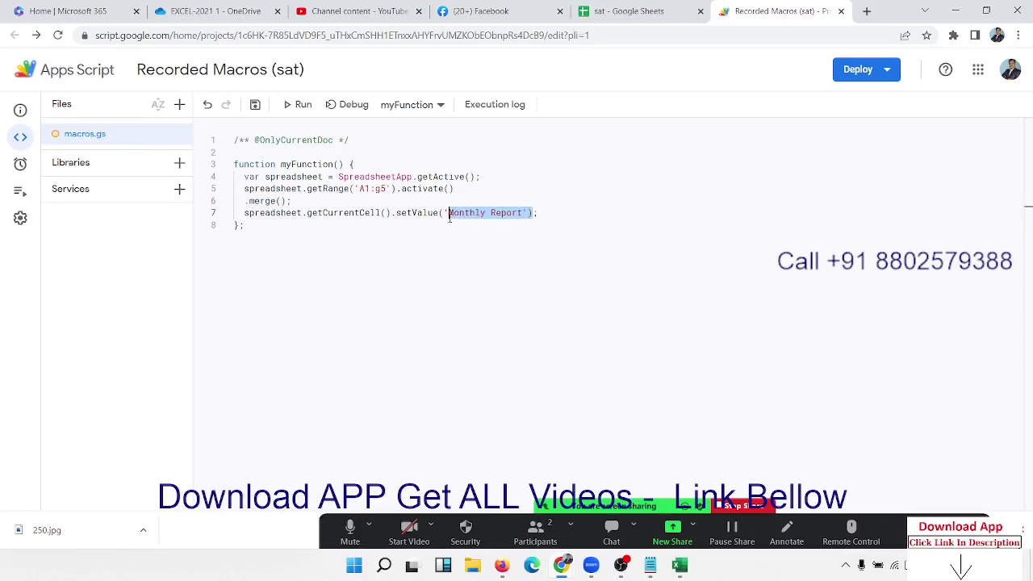
left_click(401, 257)
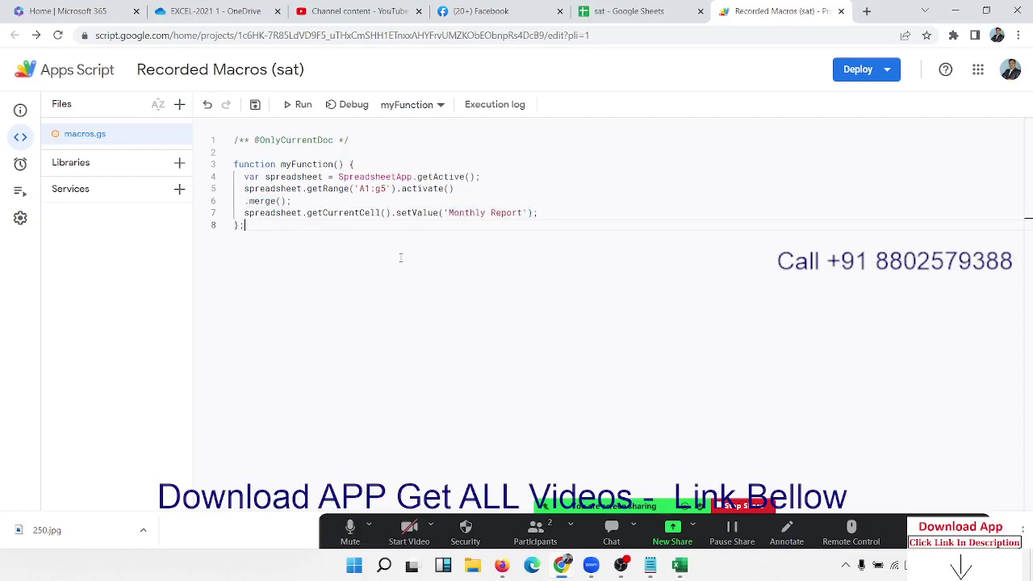
left_click(318, 214)
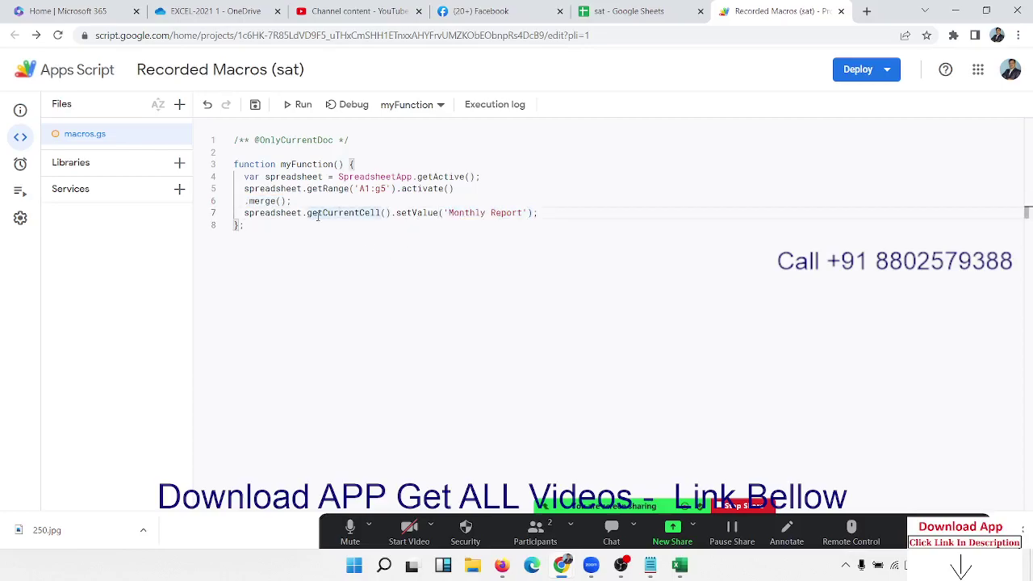
left_click(404, 213)
left_click(452, 213)
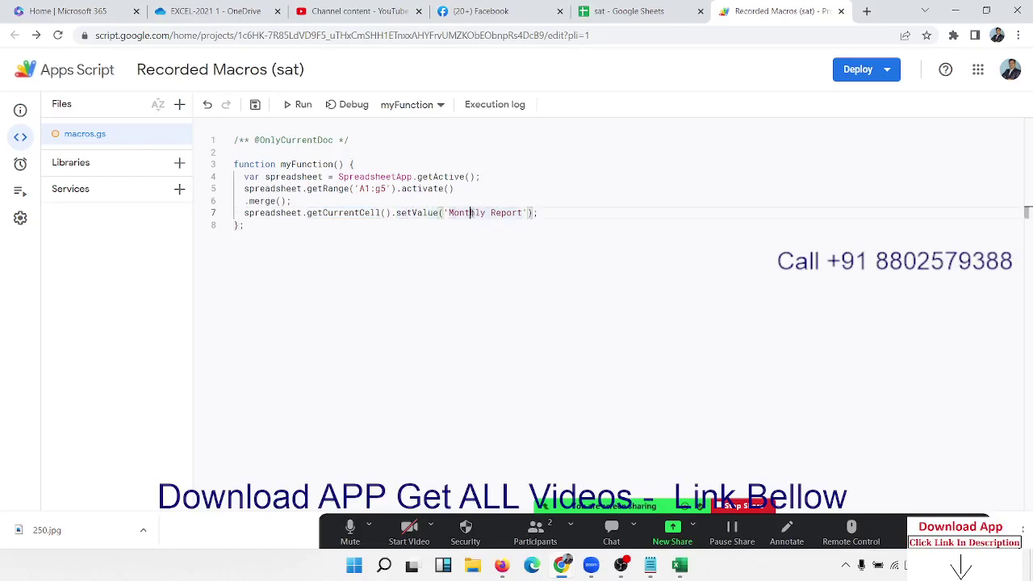
double_click(460, 212)
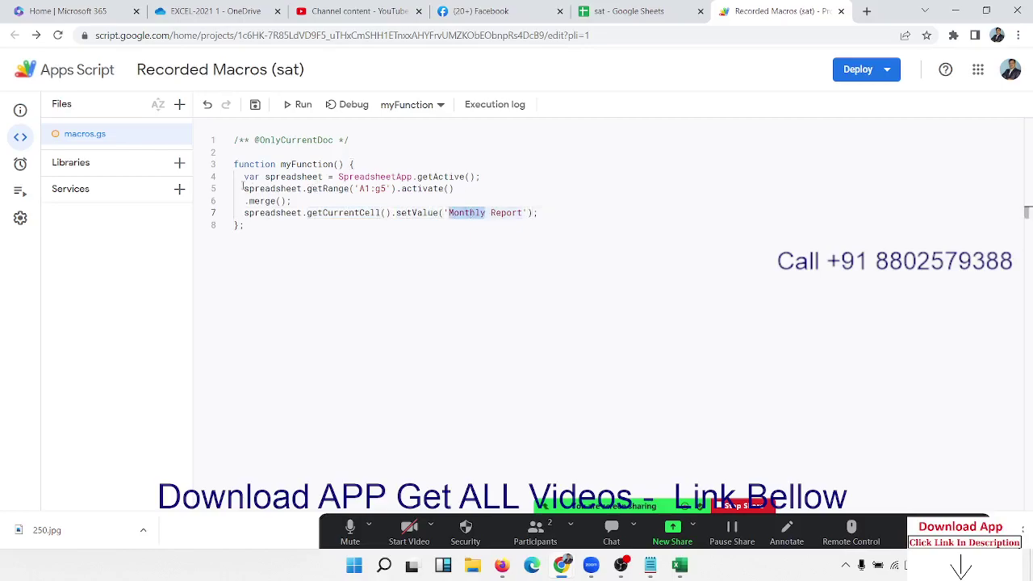
left_click_drag(244, 188, 472, 189)
left_click_drag(539, 213, 244, 213)
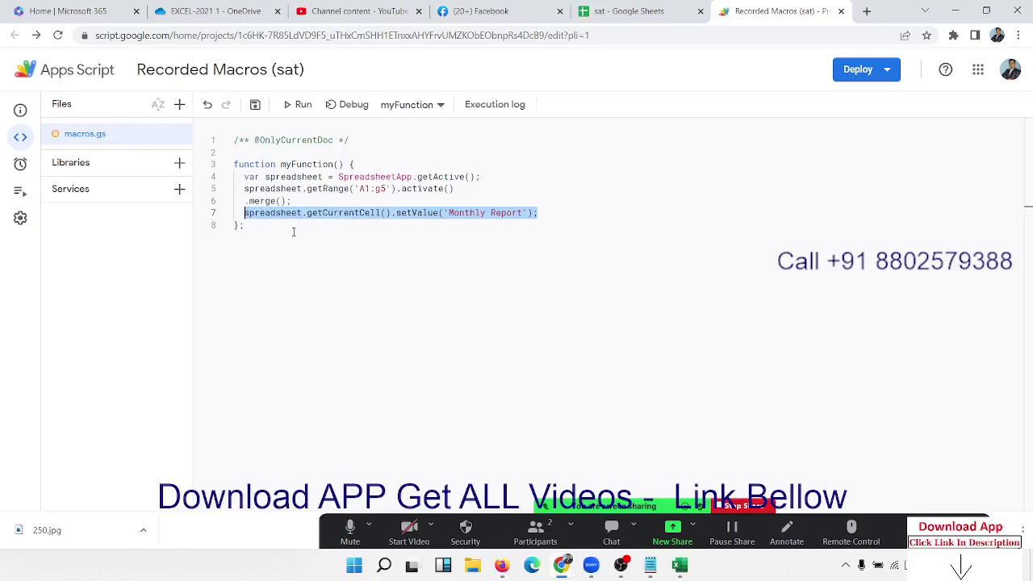
Step: Reopen the Recorded Macros script editor, discarding the unsaved A1:g5 edit so it reads A1:F5
left_click(622, 14)
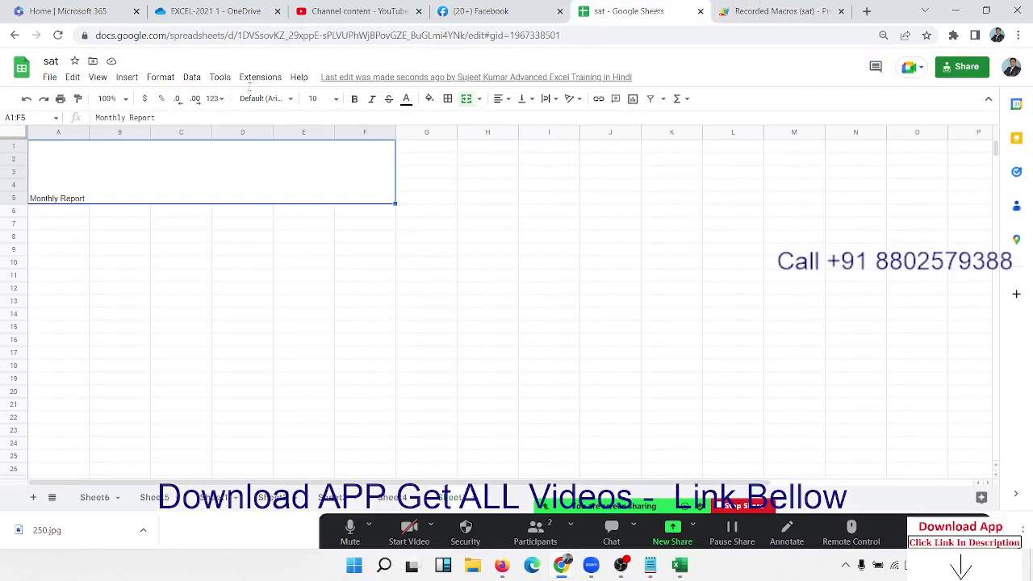
left_click(259, 76)
mouse_move(273, 118)
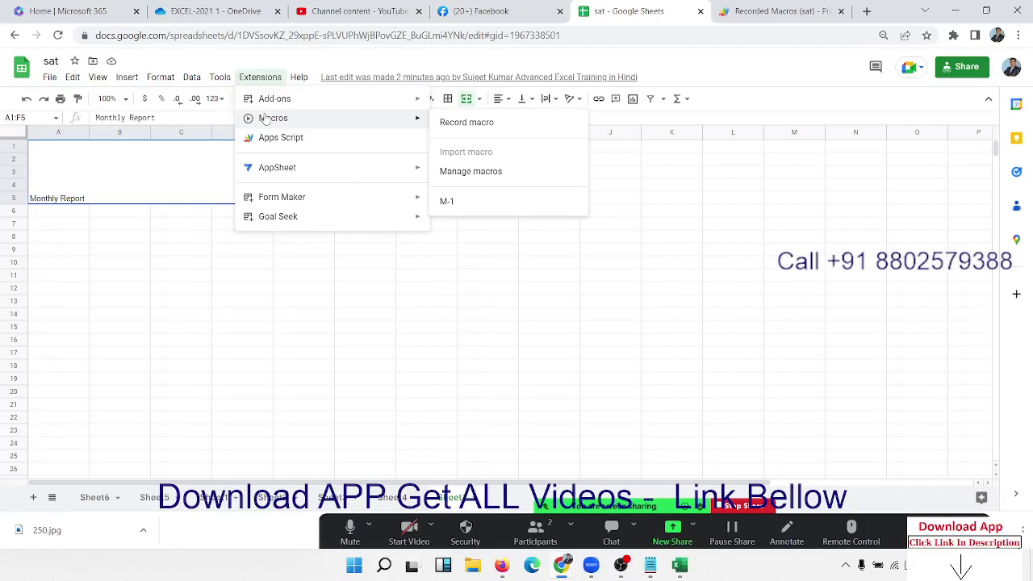
left_click(281, 138)
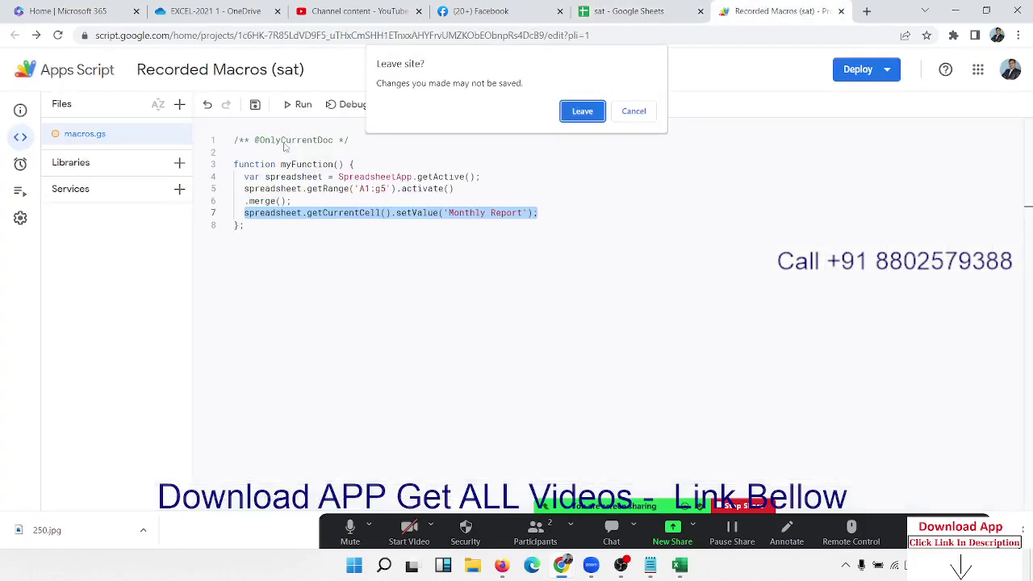
left_click(599, 118)
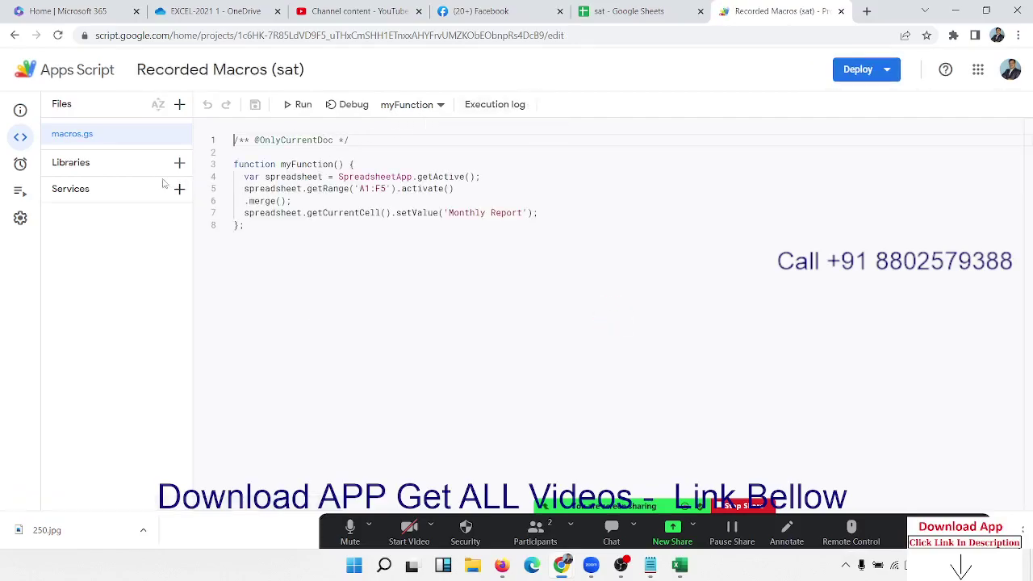
Step: Cancel adding a script library and return to the sat spreadsheet's Monthly Report sheet
left_click(179, 162)
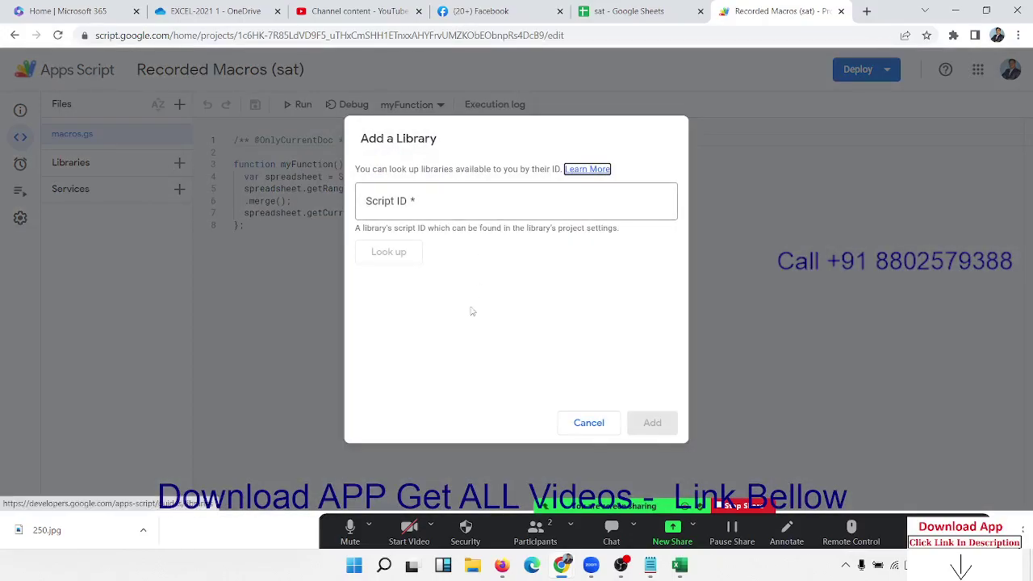
left_click(588, 422)
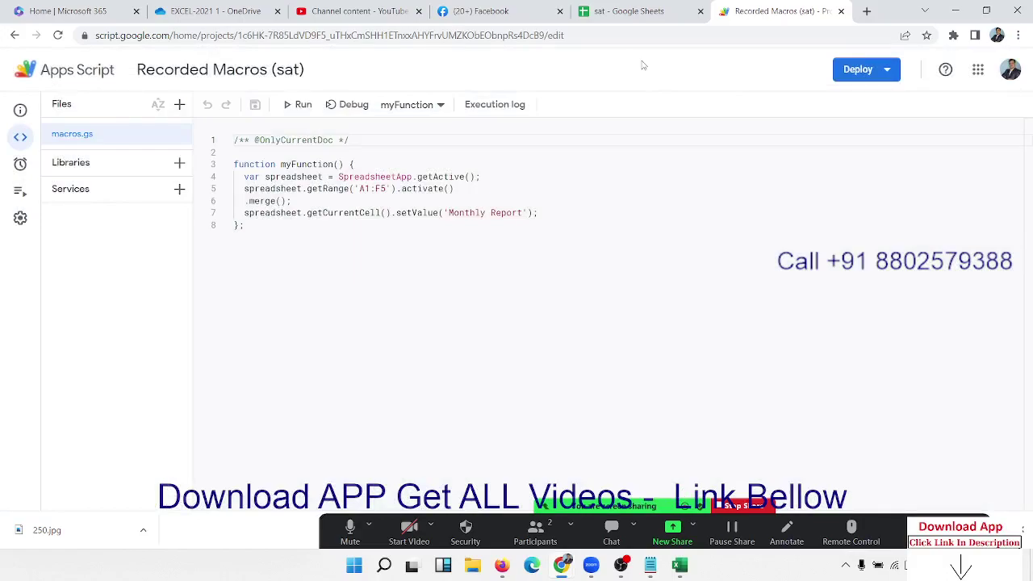
left_click(630, 11)
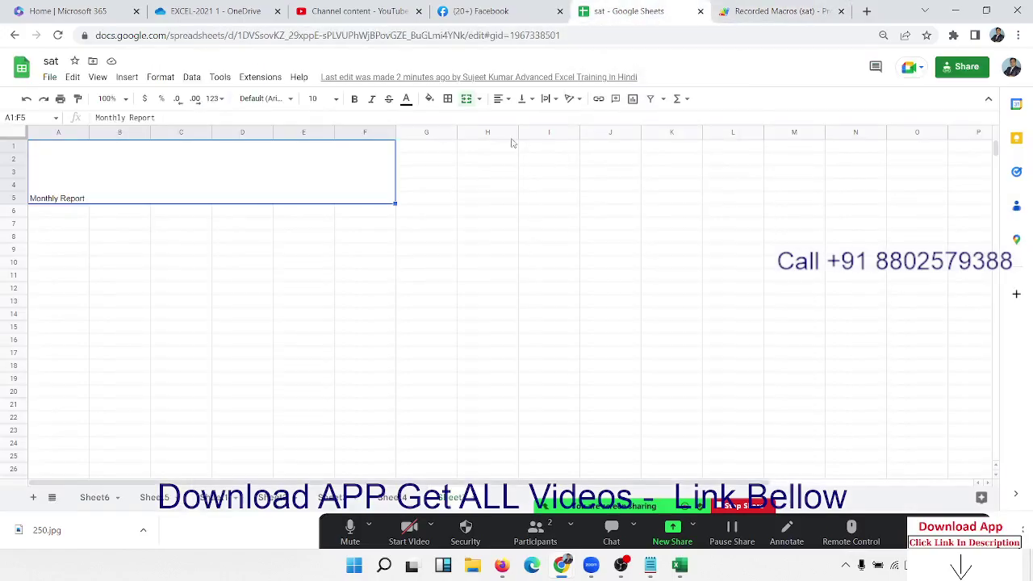
left_click(258, 77)
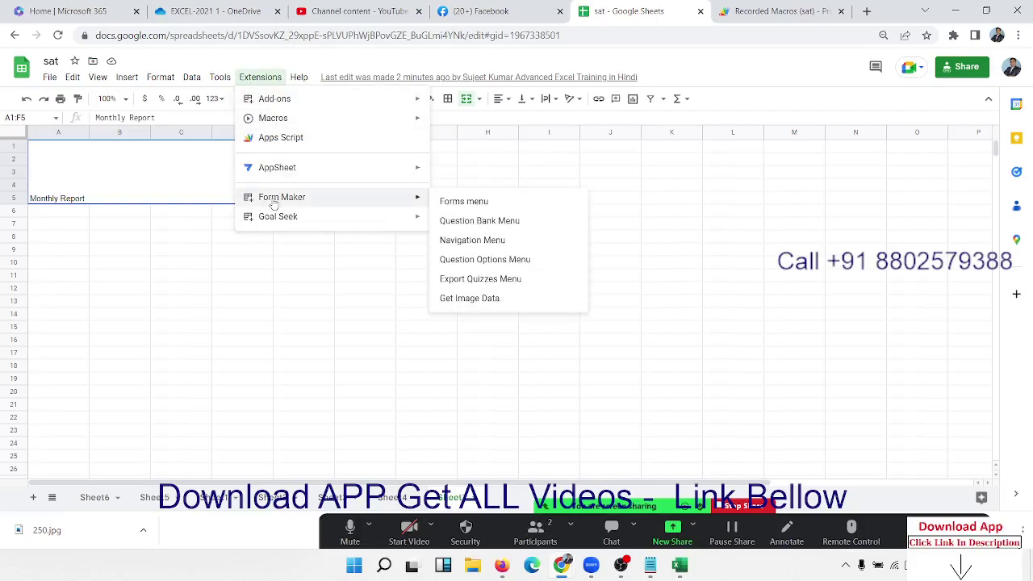
left_click(194, 274)
left_click(260, 78)
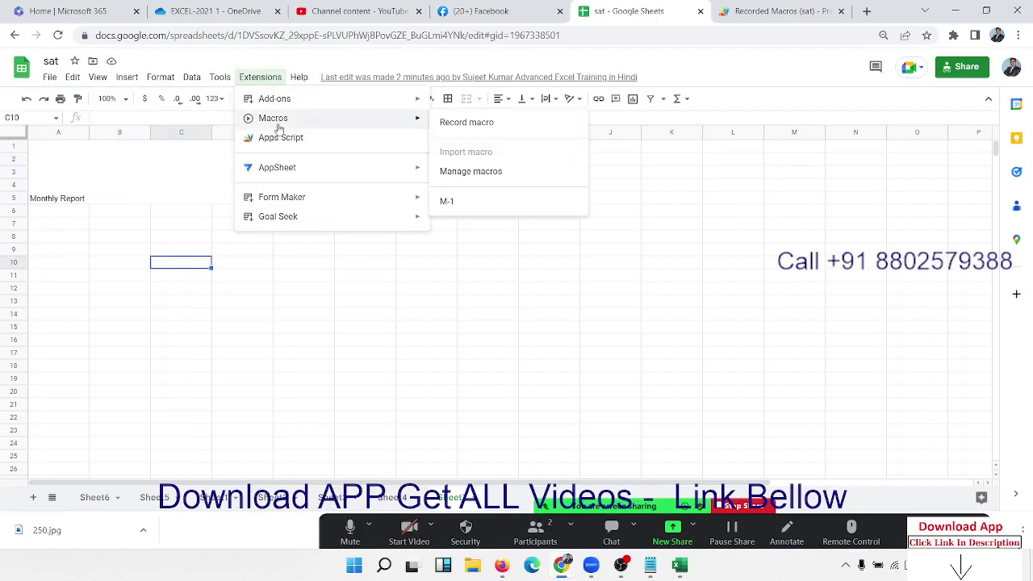
left_click(291, 320)
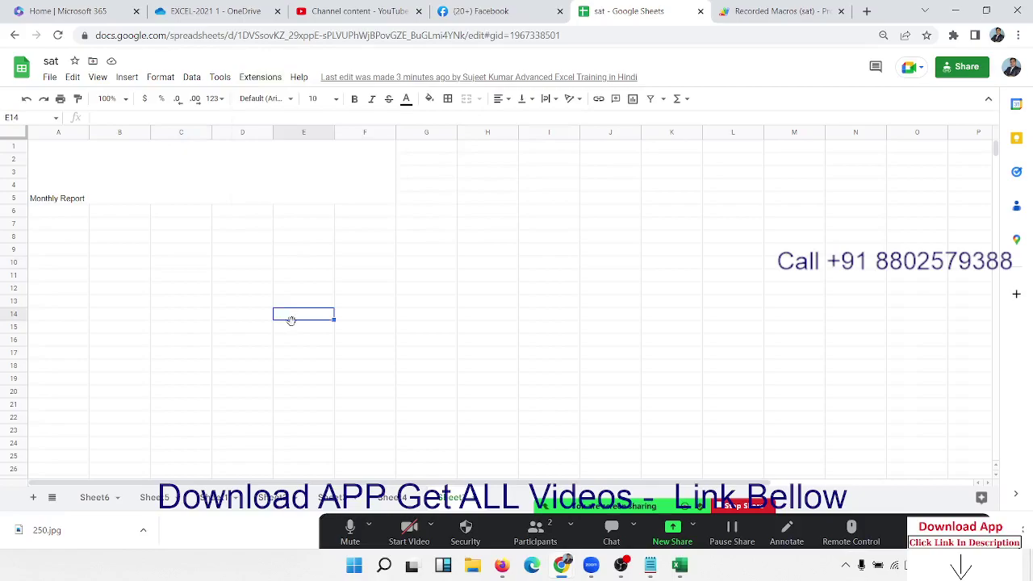
Step: Close the Sheets, Apps Script and Facebook tabs and load drive.google.com in a new tab
left_click(700, 11)
left_click(699, 11)
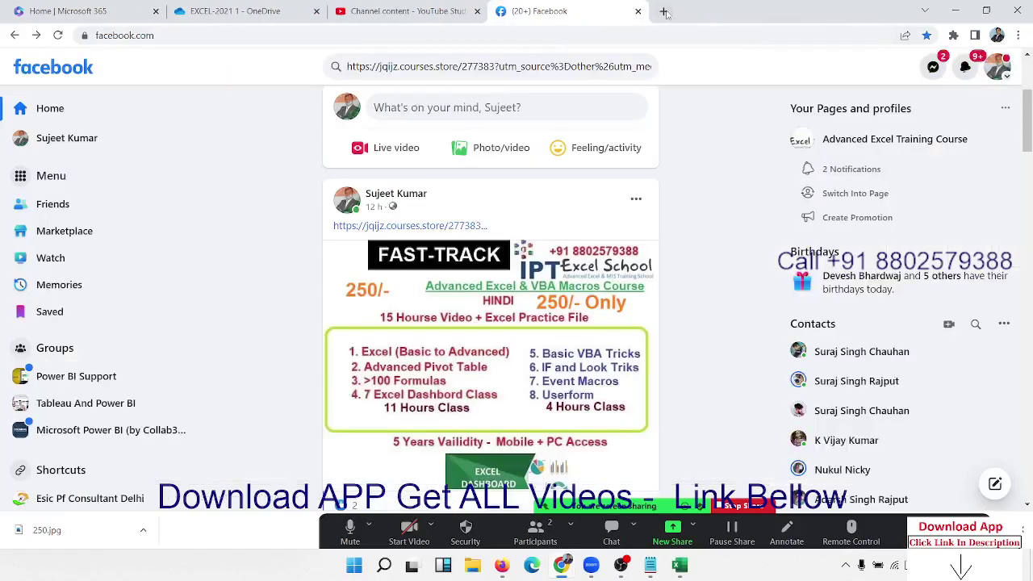
left_click(639, 11)
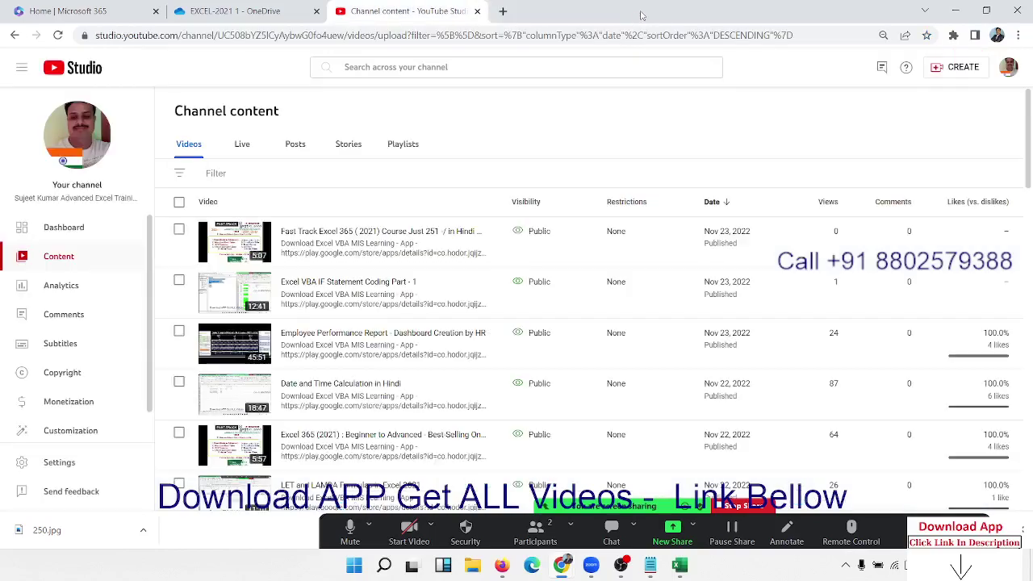
left_click(502, 11)
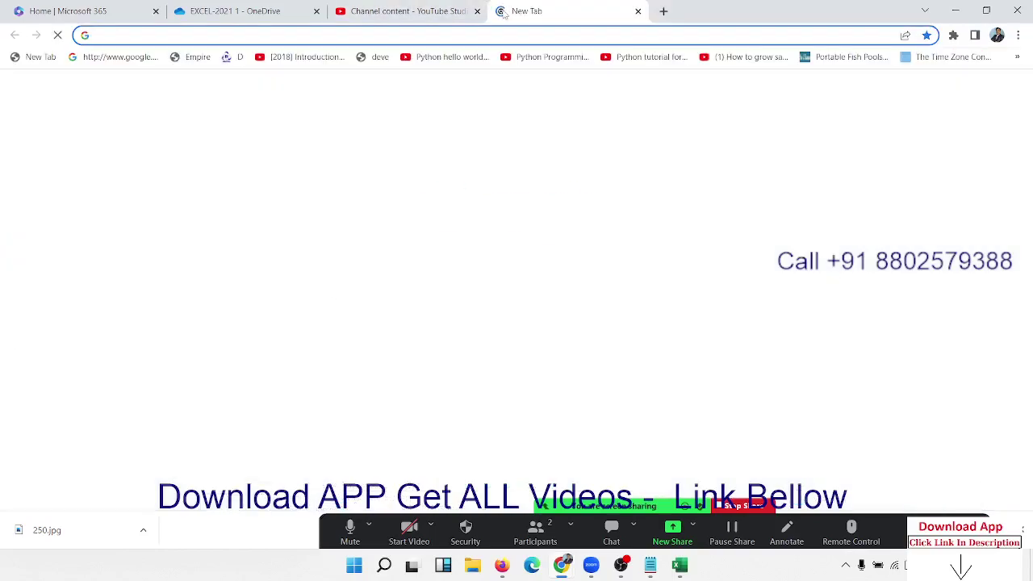
type("goo")
key("Return")
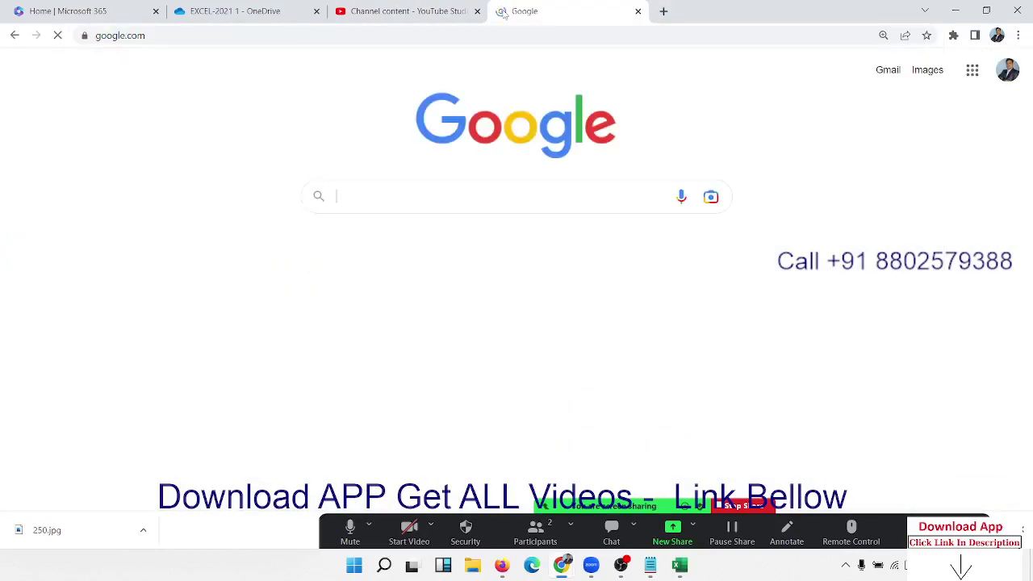
type("d")
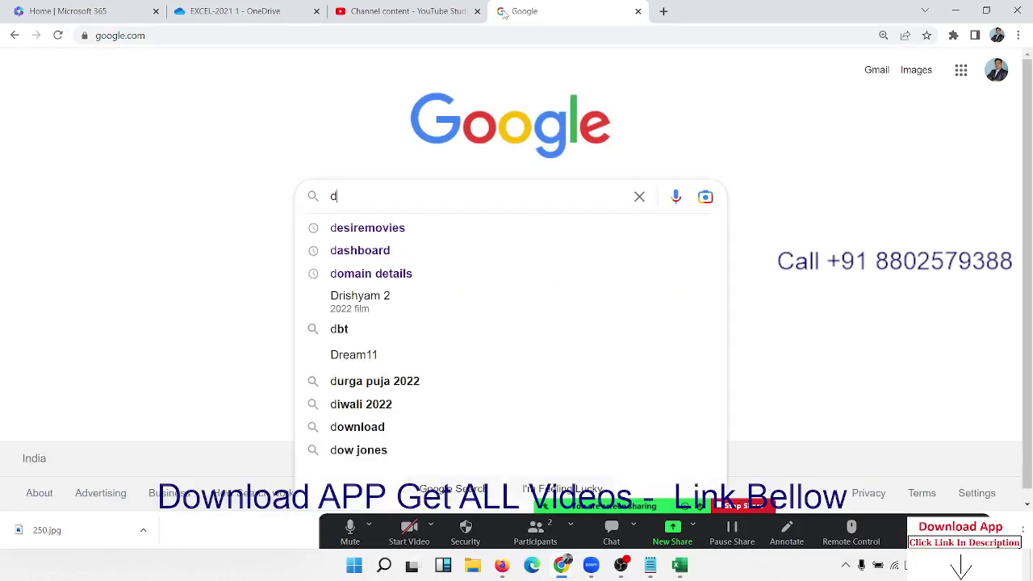
left_click(398, 35)
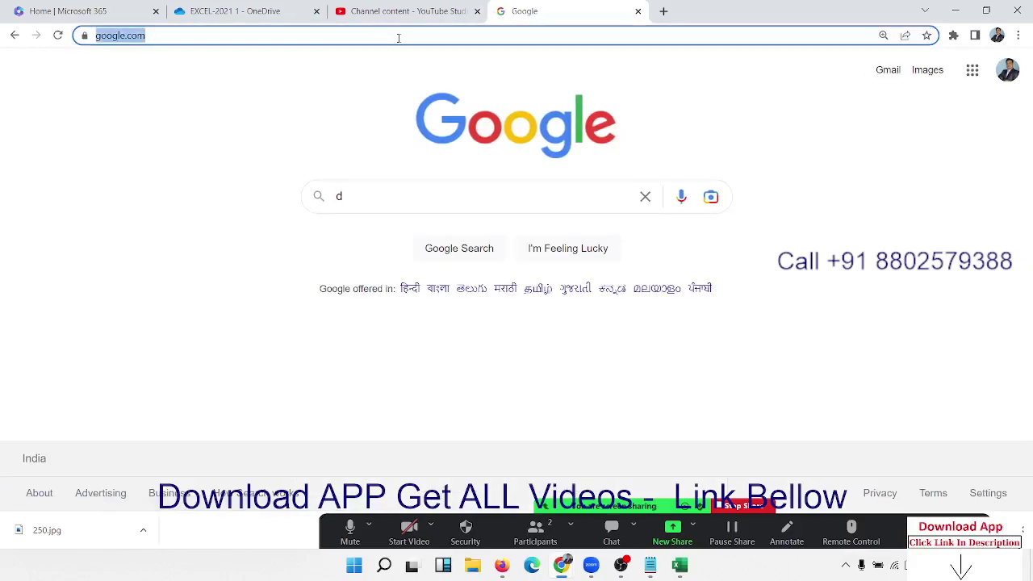
type("dri")
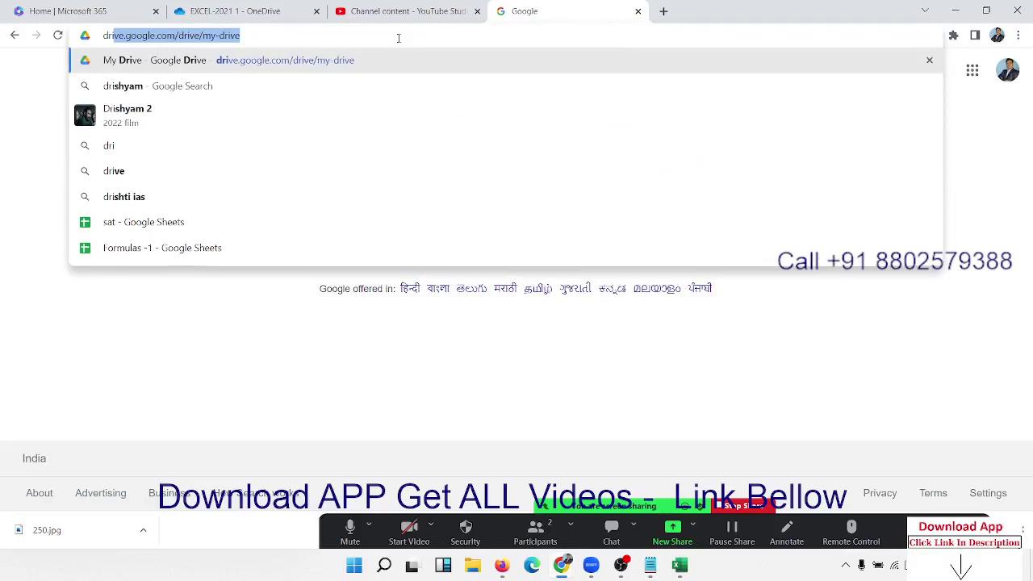
key("Return")
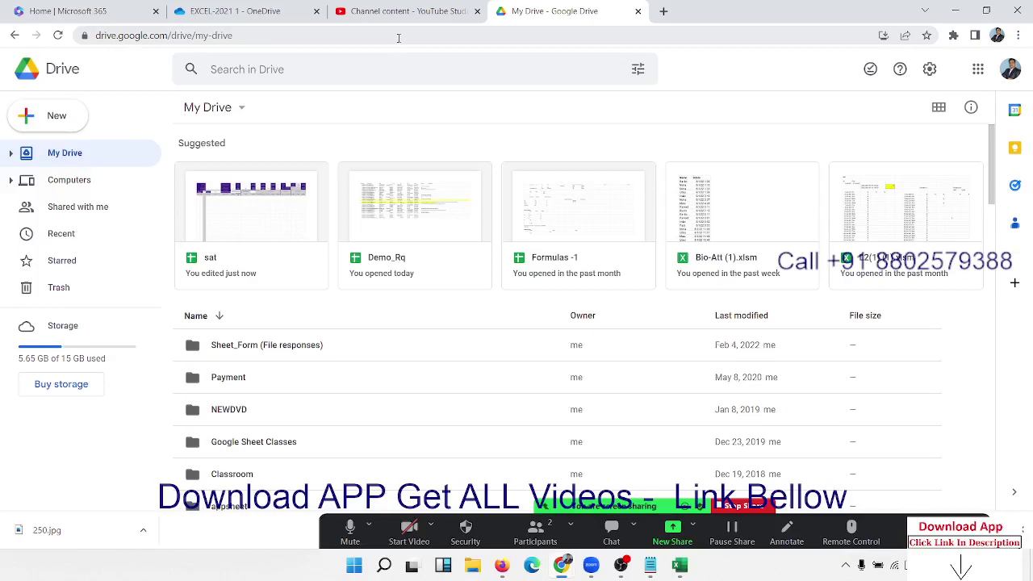
Step: Create a blank form via New > Google Forms and switch to its Untitled form tab
left_click(32, 118)
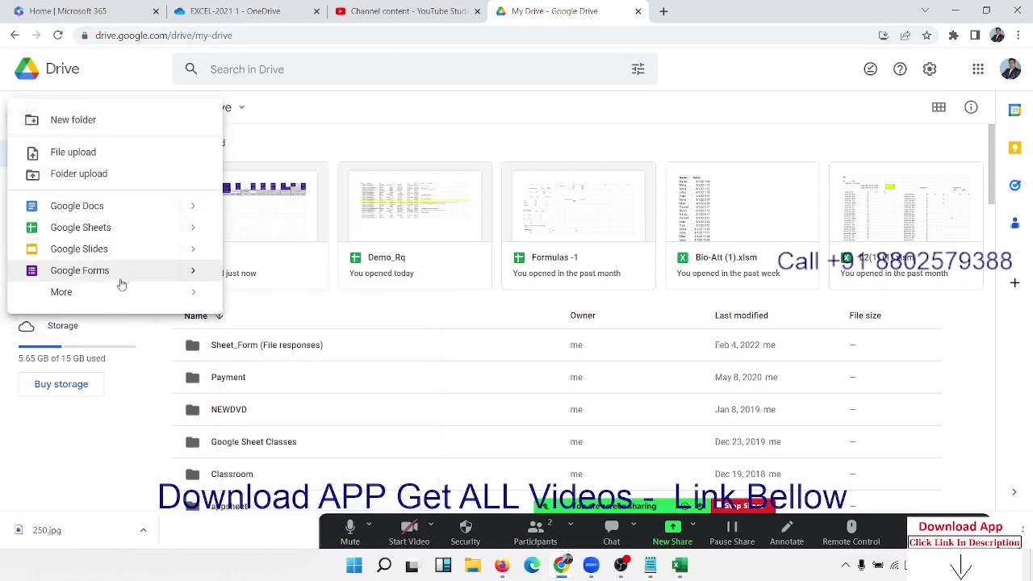
left_click(100, 279)
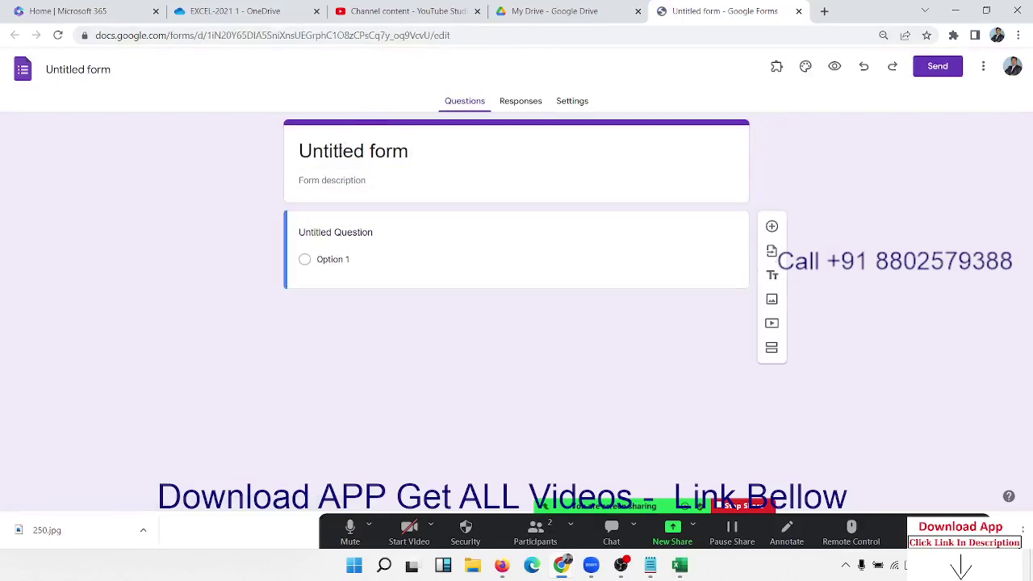
left_click(549, 12)
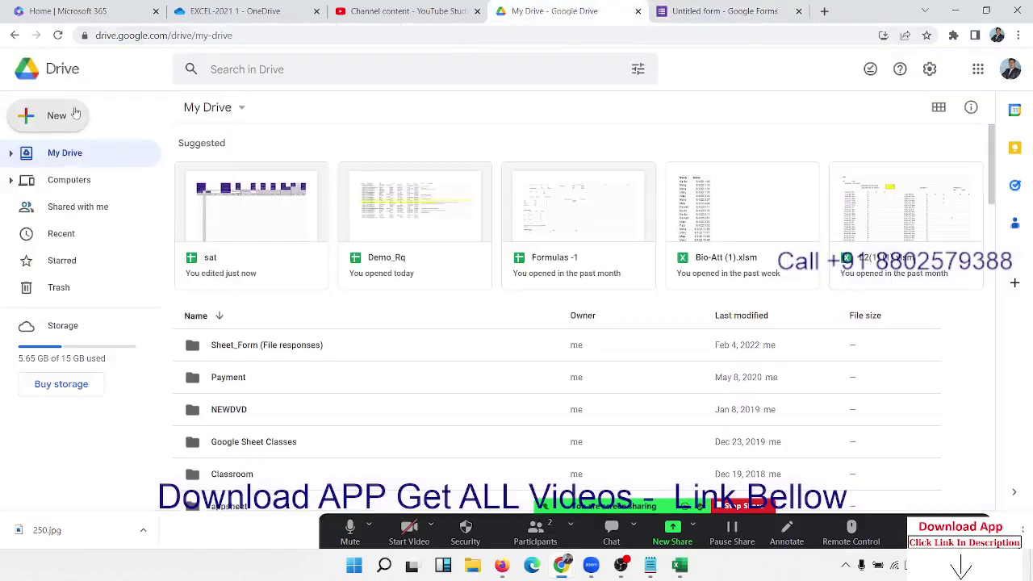
left_click(48, 115)
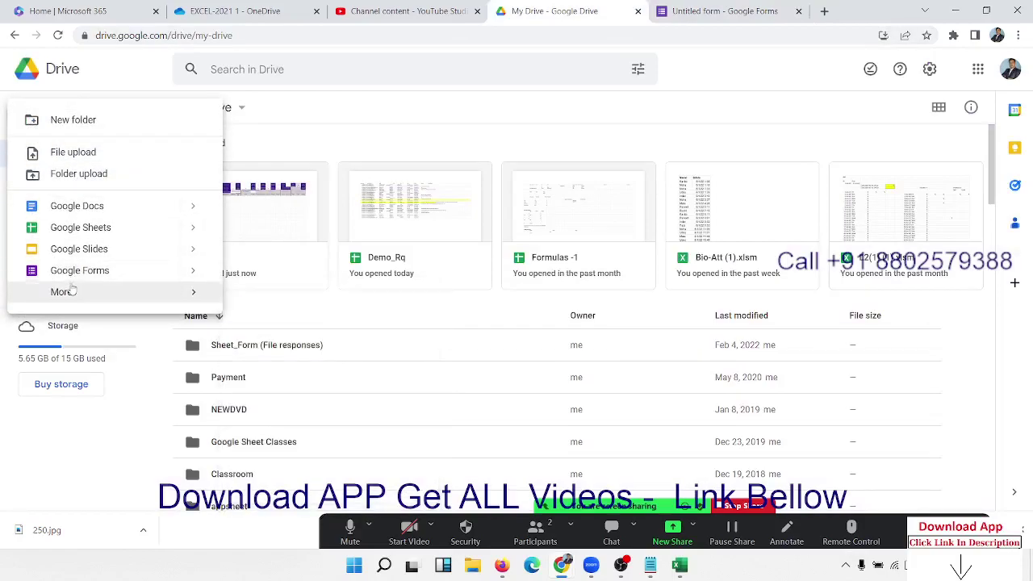
left_click(702, 12)
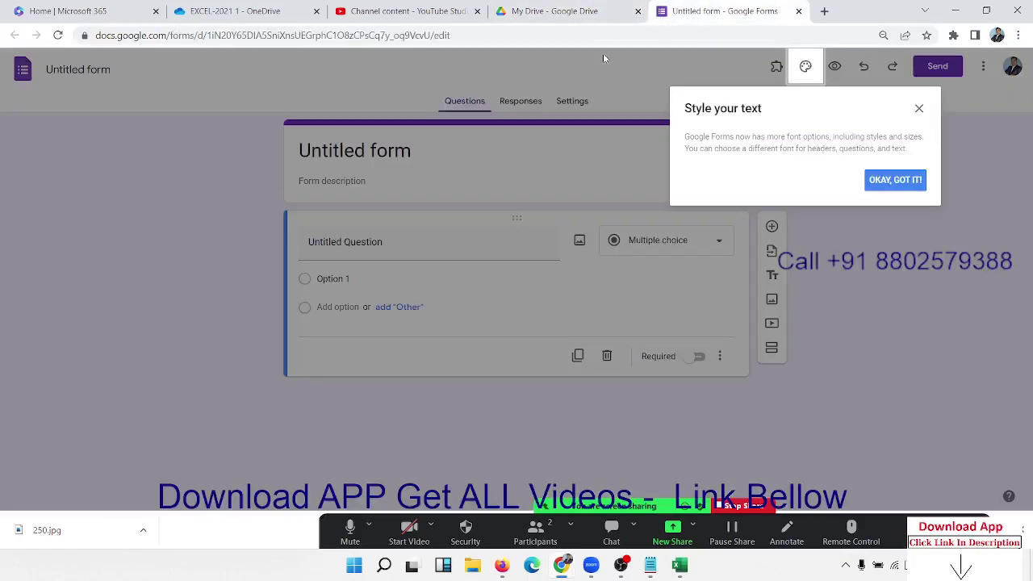
Step: Dismiss the text-styling tip and try retyping the form title, restoring the original
left_click(918, 108)
left_click(356, 155)
double_click(356, 155)
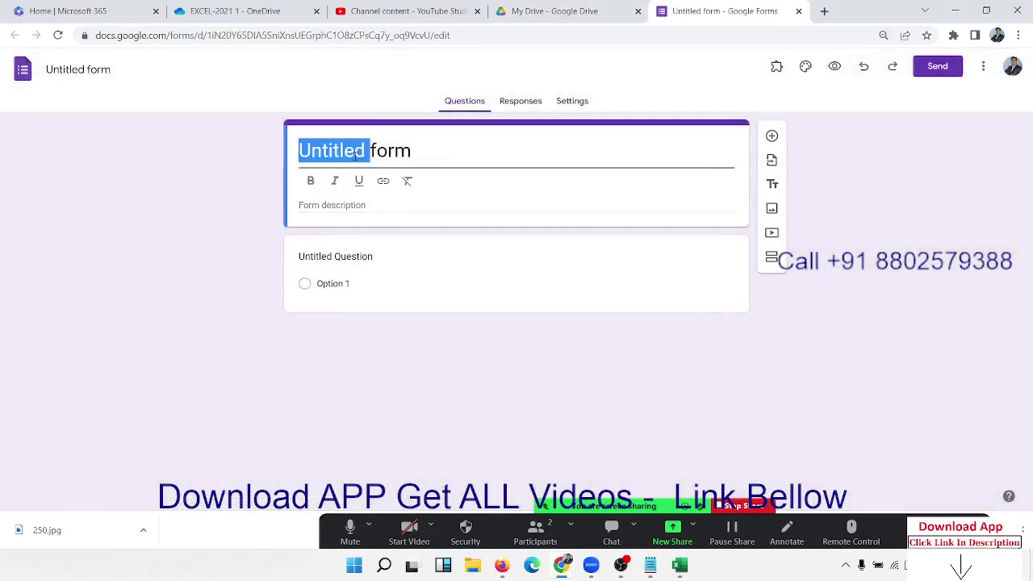
left_click(355, 155)
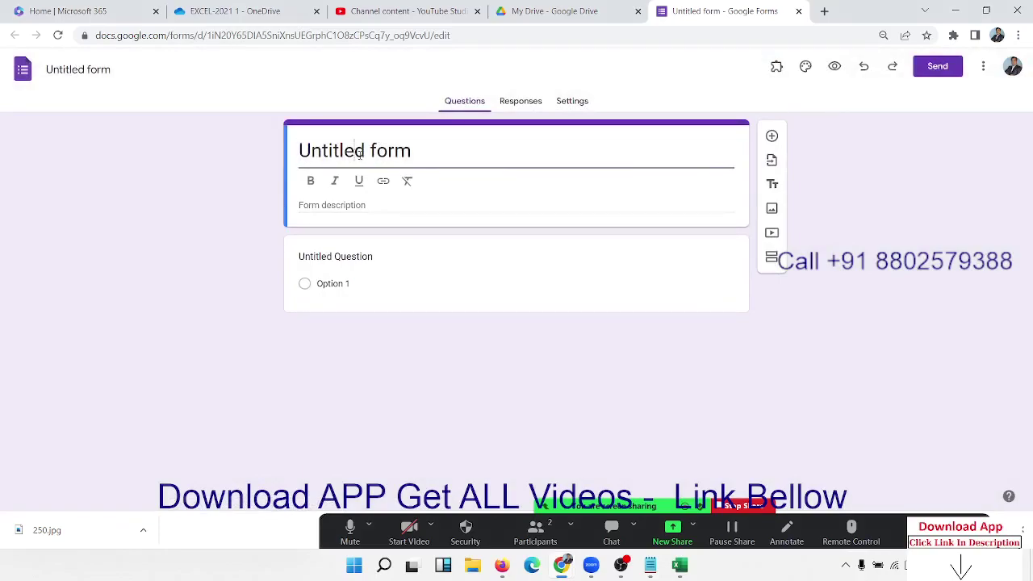
key("Delete")
key("Delete")
key("Delete")
key("Delete")
key("Delete")
key("BackSpace")
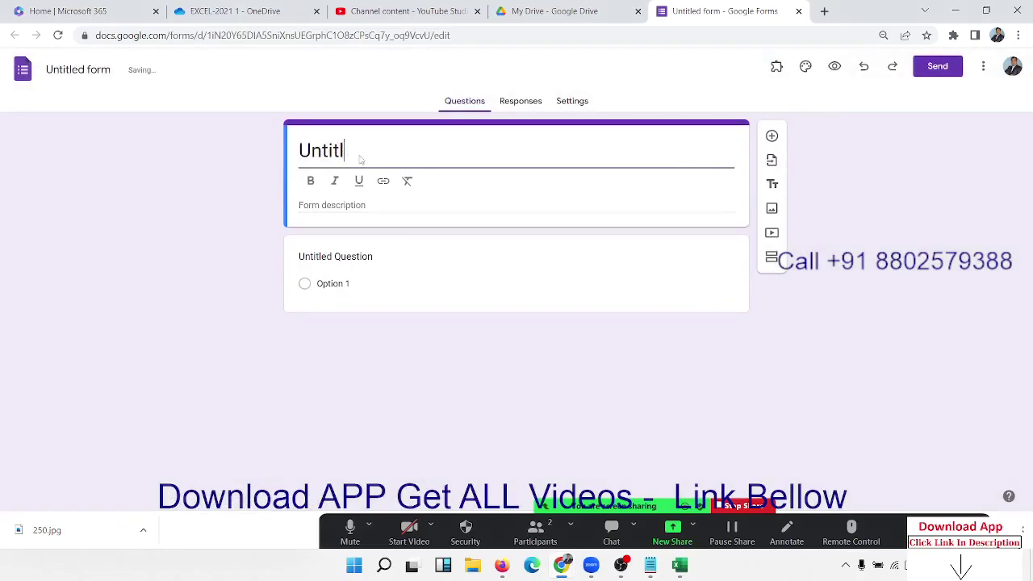
key("BackSpace")
key("BackSpace")
key("BackSpace")
key("BackSpace")
key("BackSpace")
key("BackSpace")
key("ctrl+z")
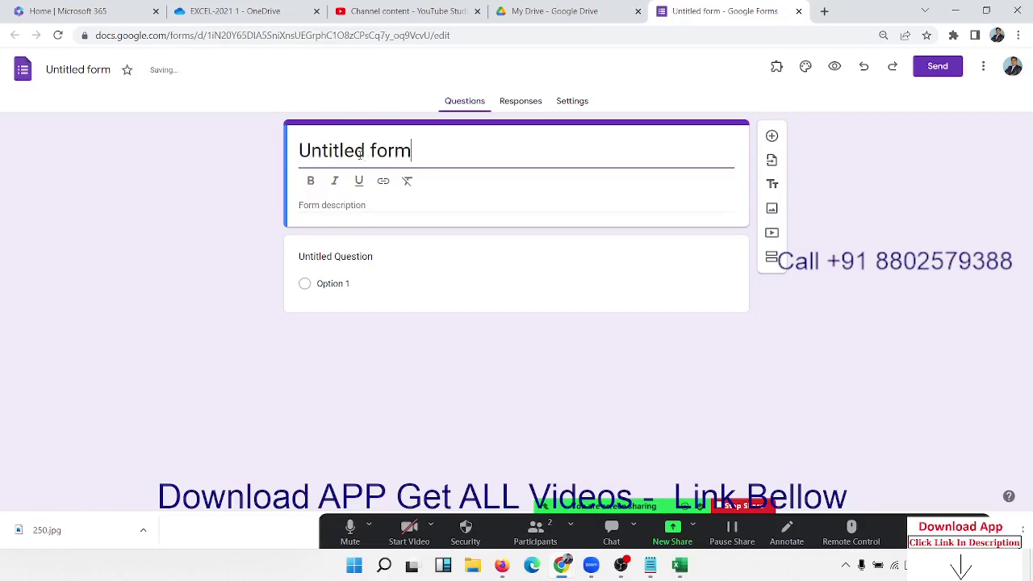
type("Sales")
key("BackSpace")
Step: Trim the form title and rename the form file to Sales_Update -2022
key("BackSpace")
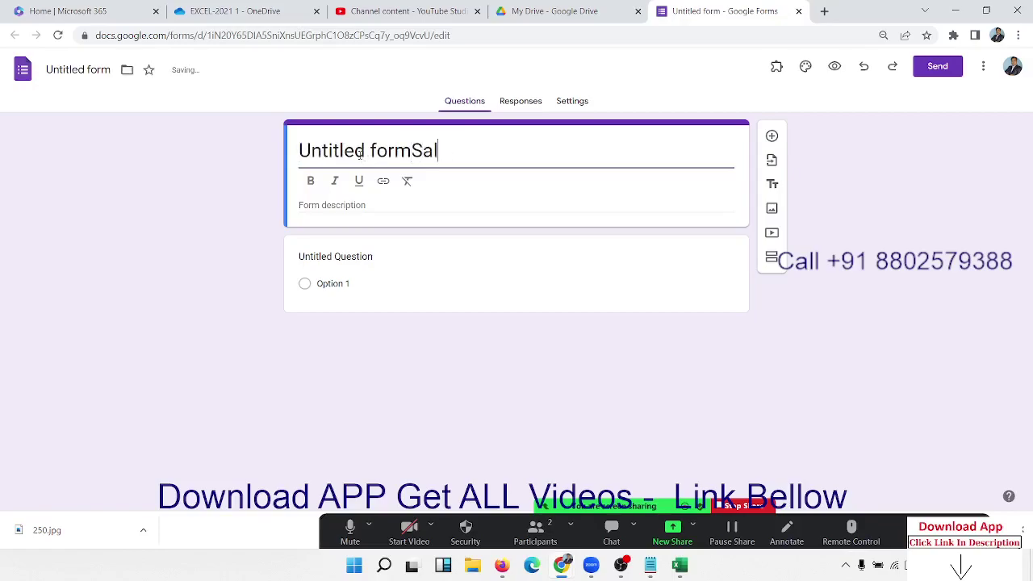
key("BackSpace")
key("BackSpace")
key("BackSpace")
key("BackSpace")
key("BackSpace")
key("ctrl+z")
type("Sa")
key("BackSpace")
key("BackSpace")
key("BackSpace")
key("BackSpace")
key("BackSpace")
key("BackSpace")
key("BackSpace")
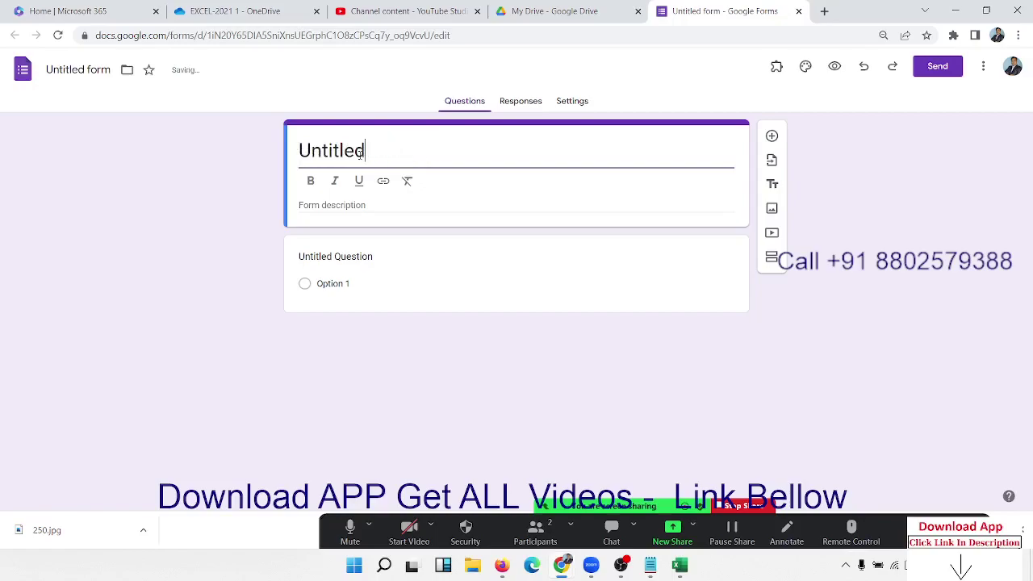
key("BackSpace")
key("BackSpace")
key("BackSpace")
left_click(58, 69)
type("Sal")
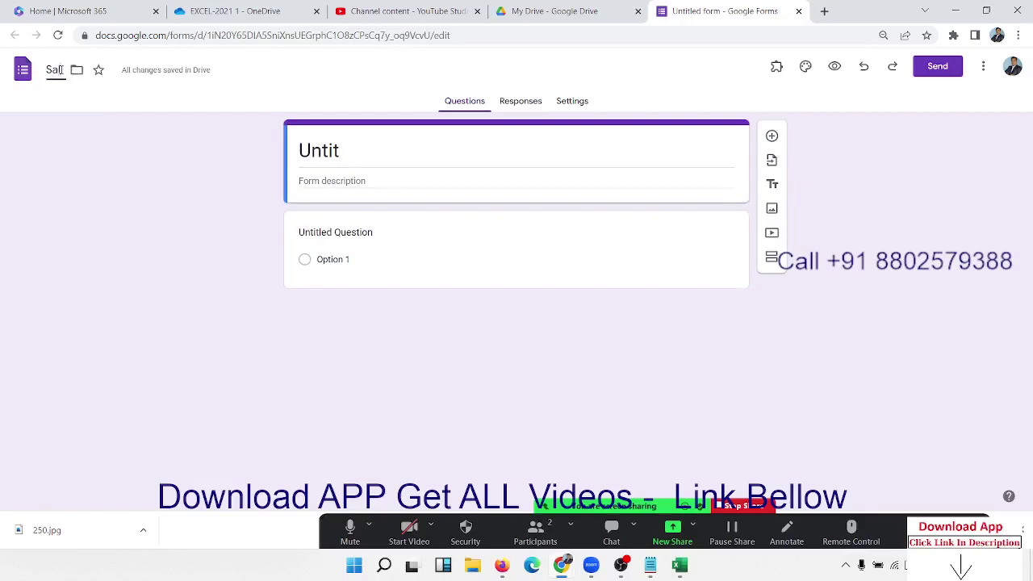
type("es_")
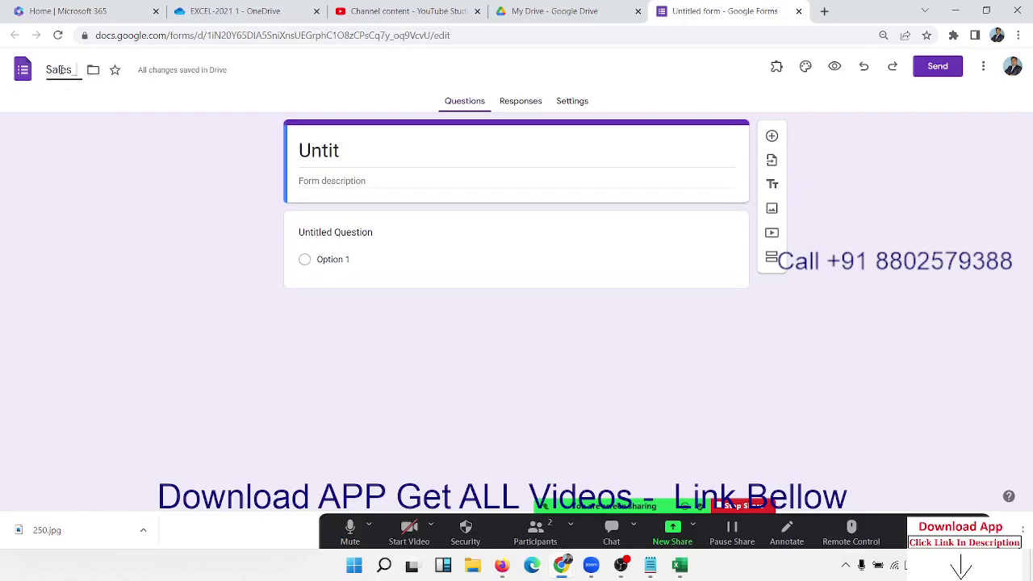
type("Update")
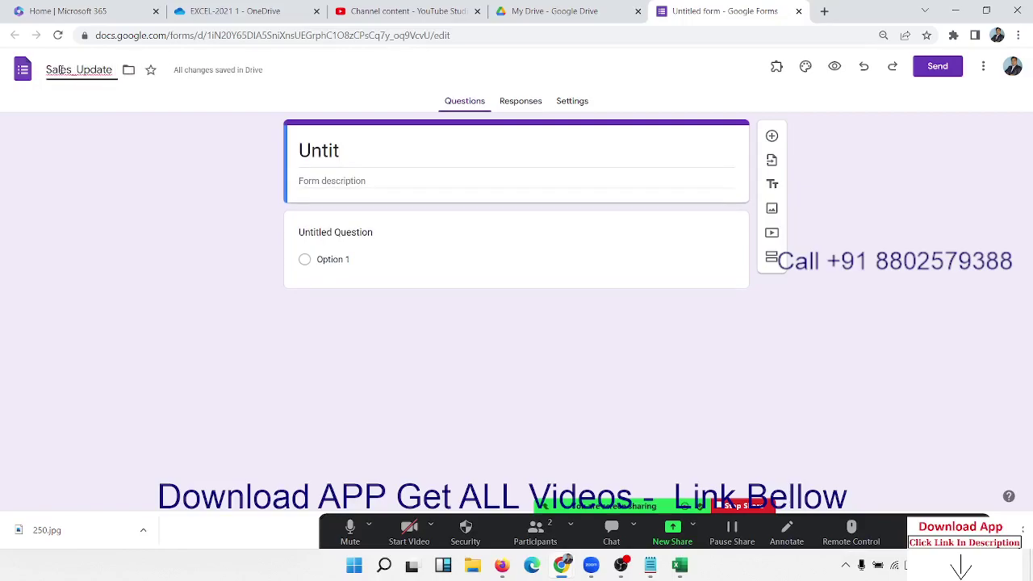
type(" -2022")
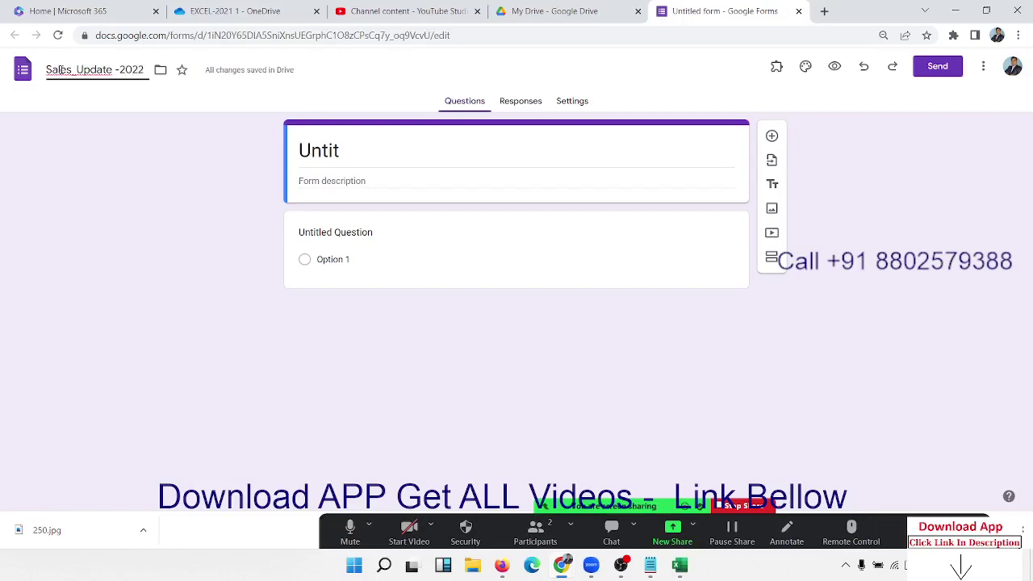
Step: Retitle the form 'Sales Update -2022' and underline the title
left_click(328, 151)
double_click(336, 151)
type("2")
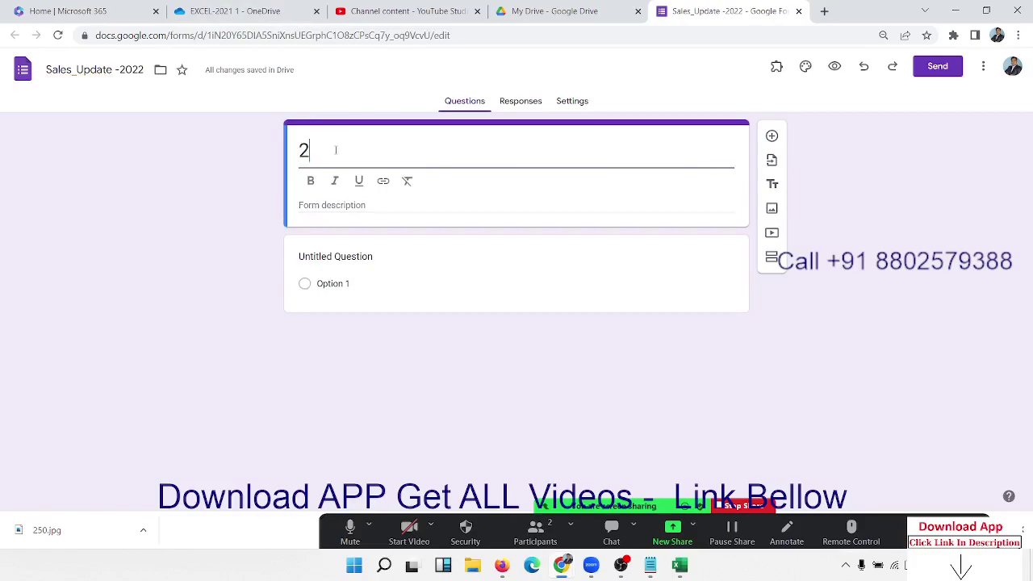
key("BackSpace")
type("Sa")
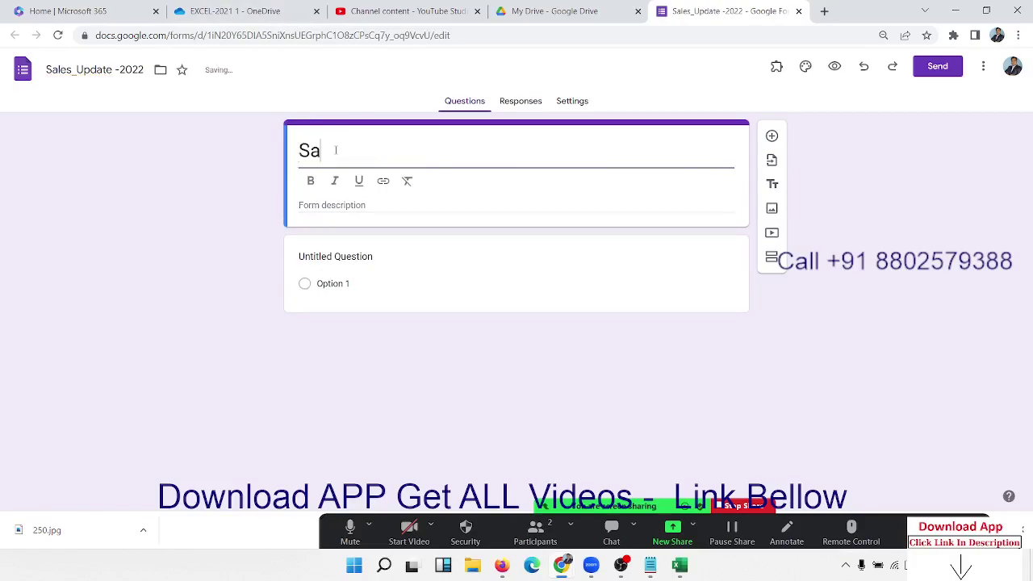
type("les")
type(" Update")
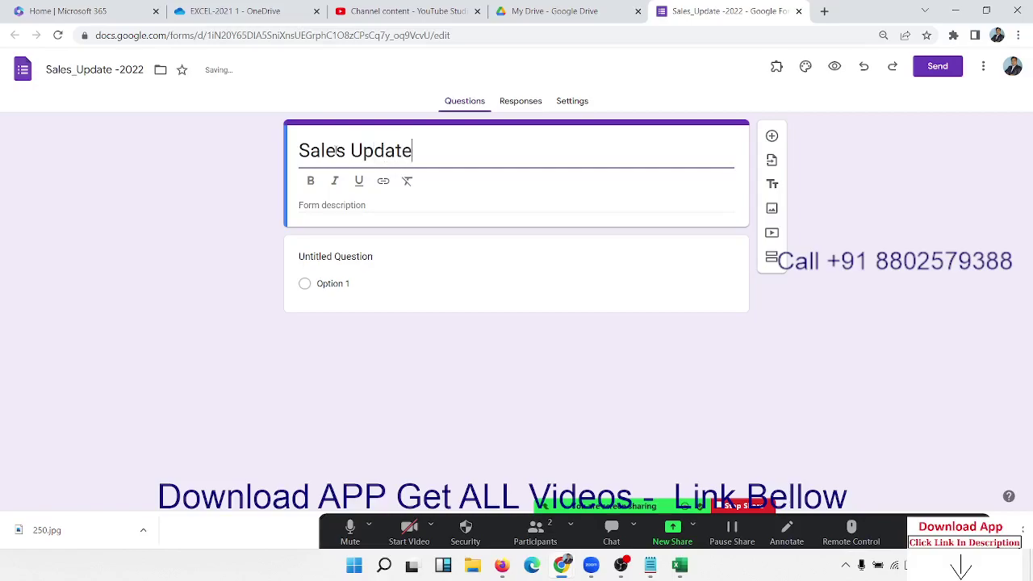
type(" -20")
type("22")
left_click_drag(482, 154, 255, 154)
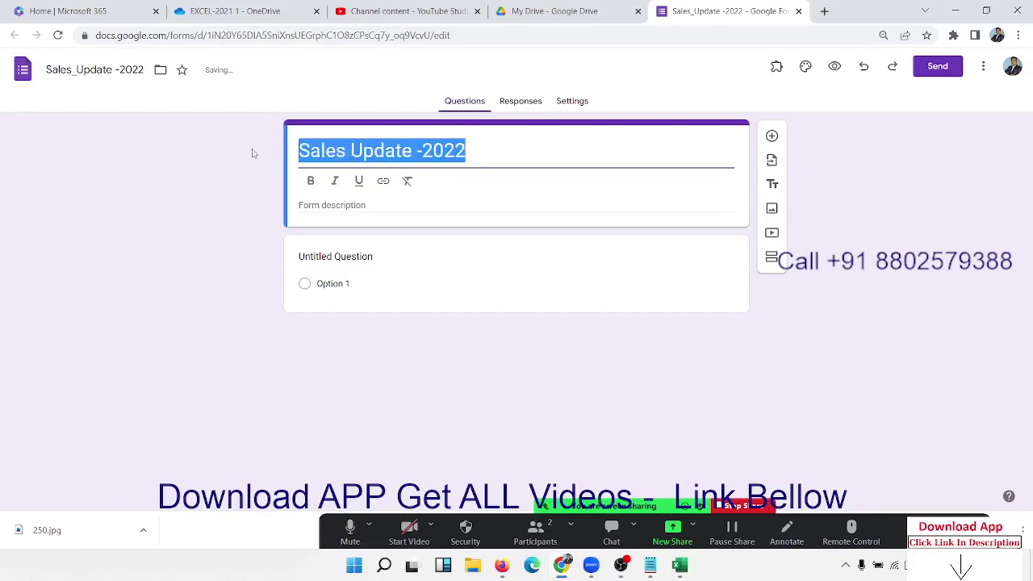
left_click(364, 183)
Step: Add the form description 'Fill Daily Sales Details'
left_click(342, 207)
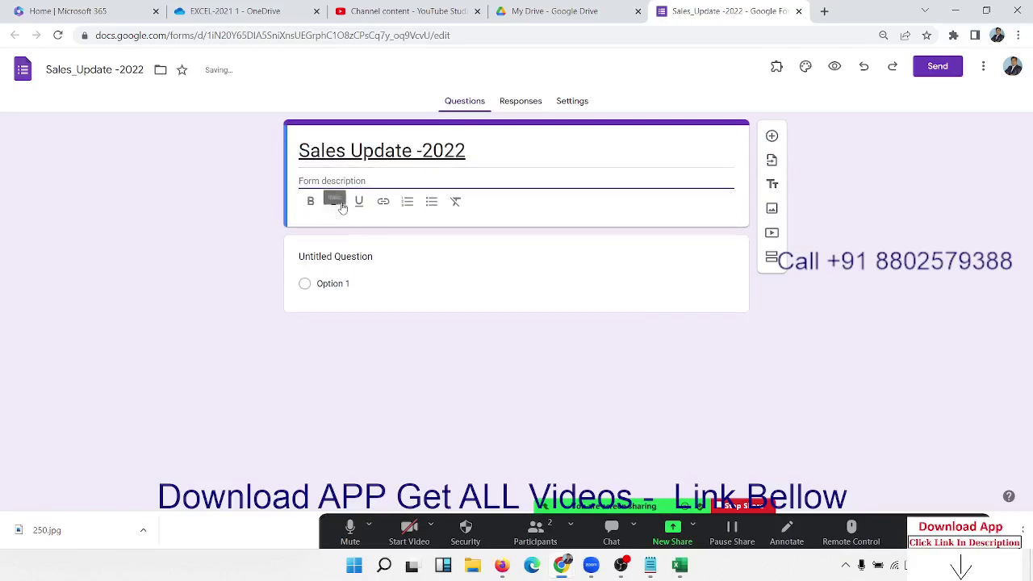
type("Fill Daily")
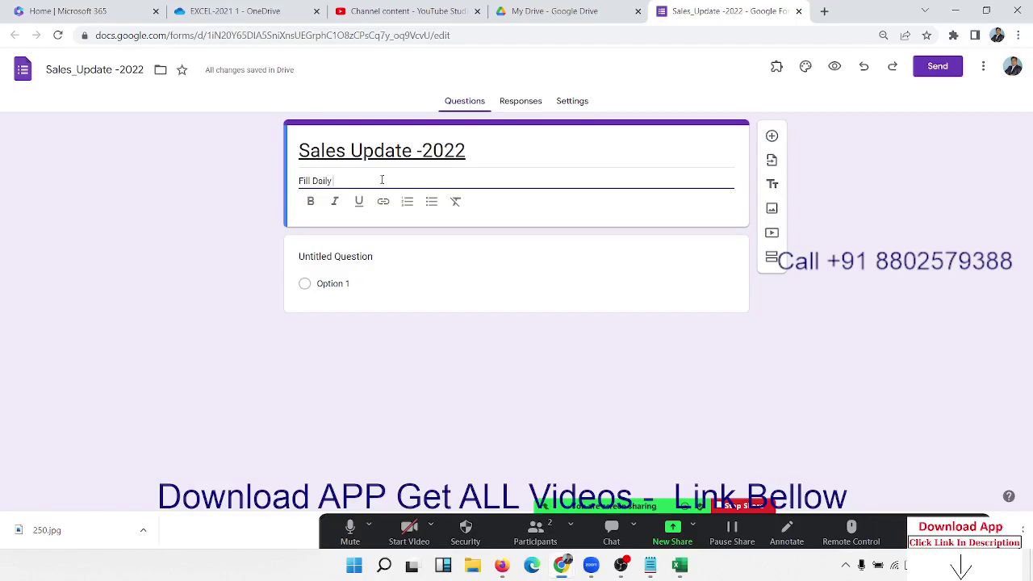
type(" Sales D")
type("etai")
type("ls")
left_click(327, 237)
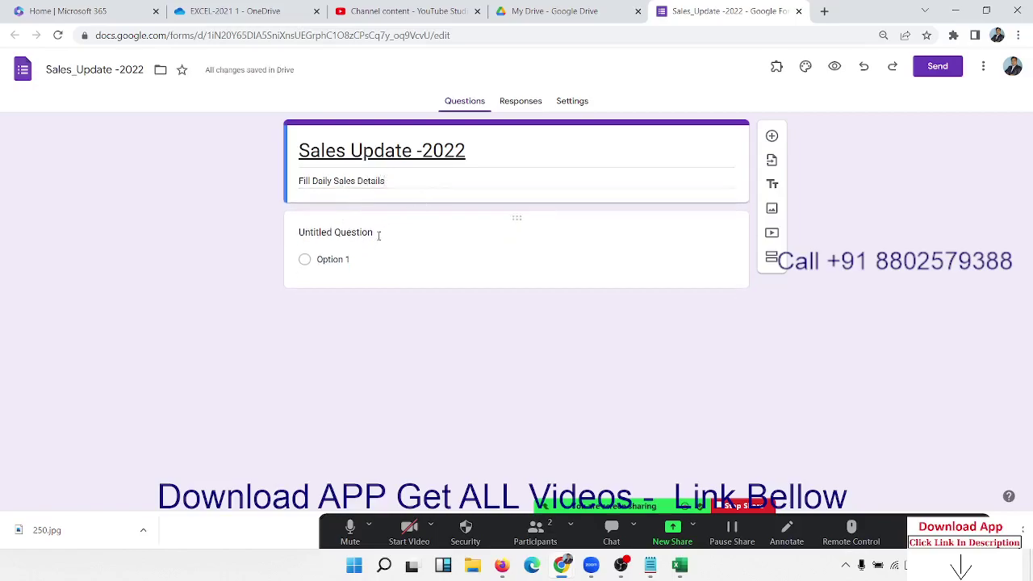
left_click(343, 238)
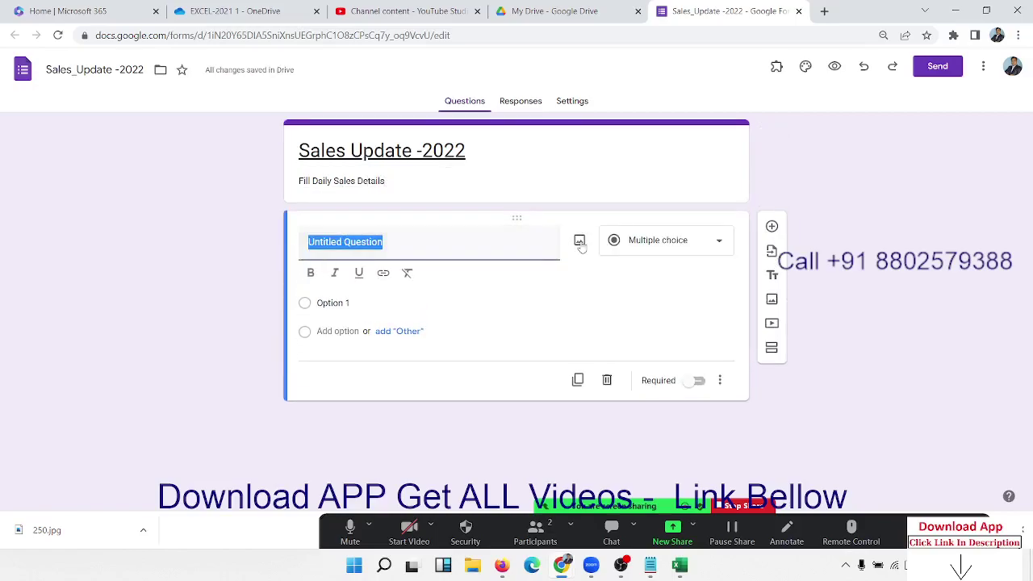
Step: Make the first question a required Short answer titled Store_Name
left_click(630, 244)
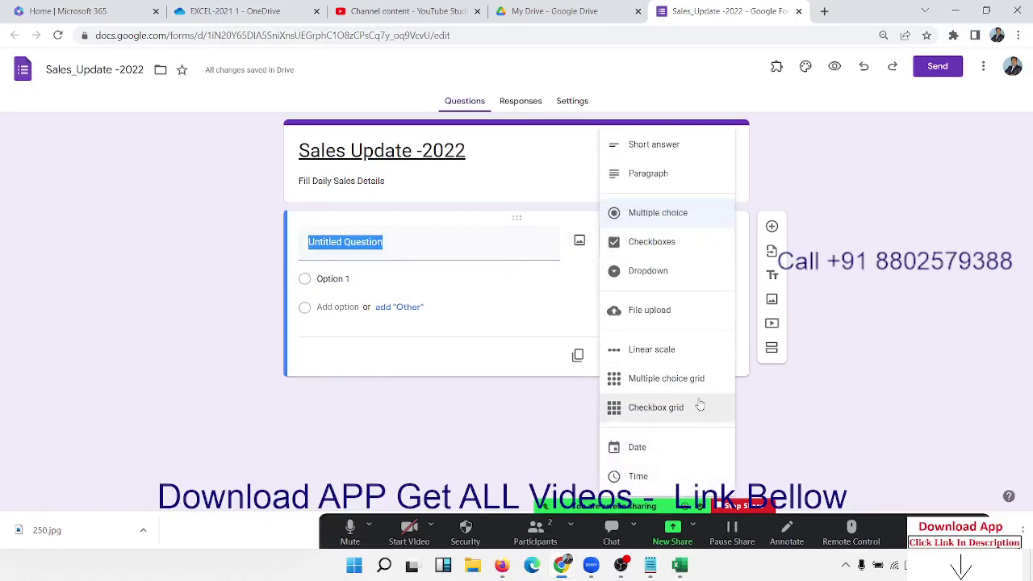
left_click(687, 155)
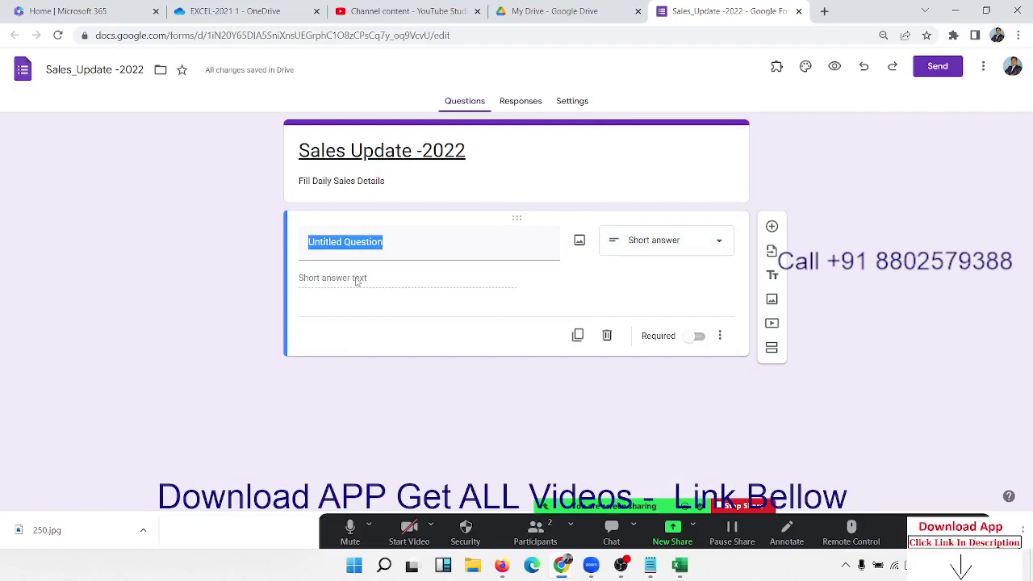
left_click(391, 245)
key("BackSpace")
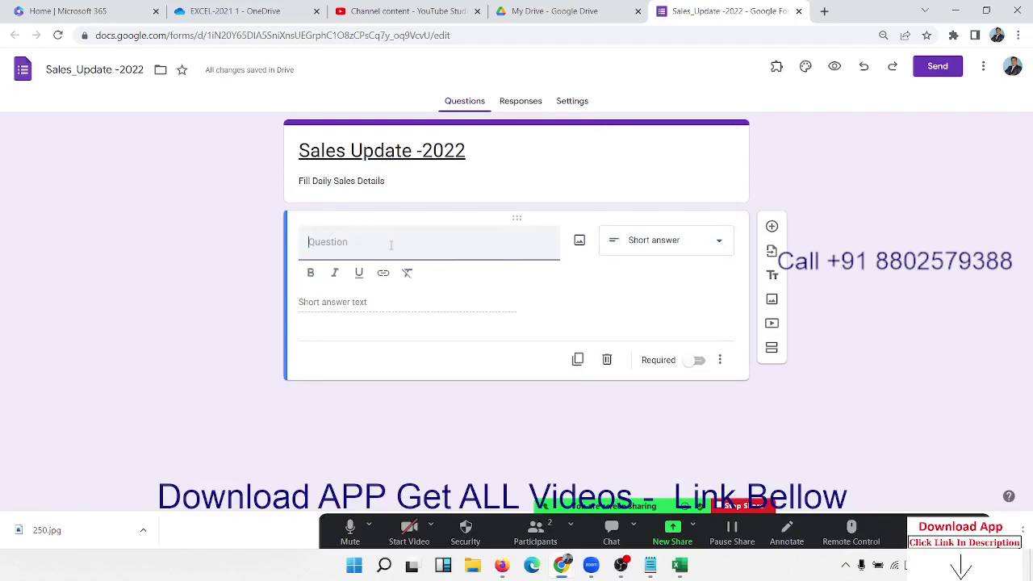
type("Store")
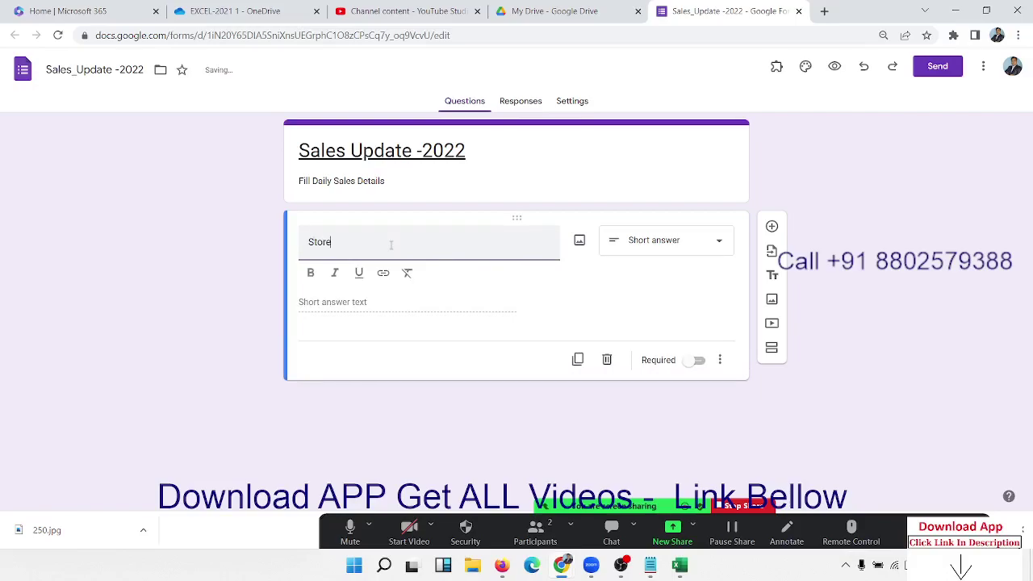
type("_Name")
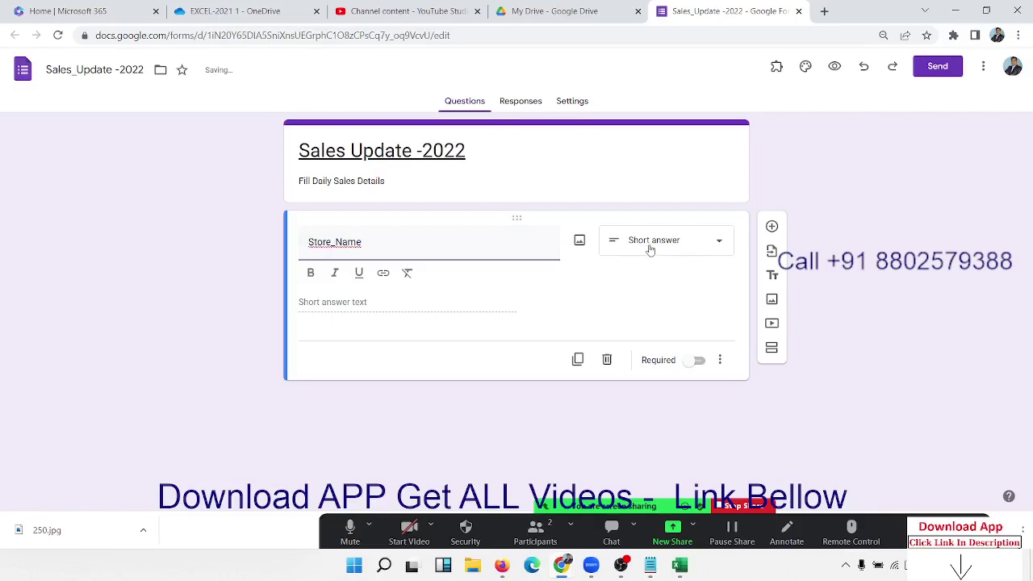
left_click(618, 287)
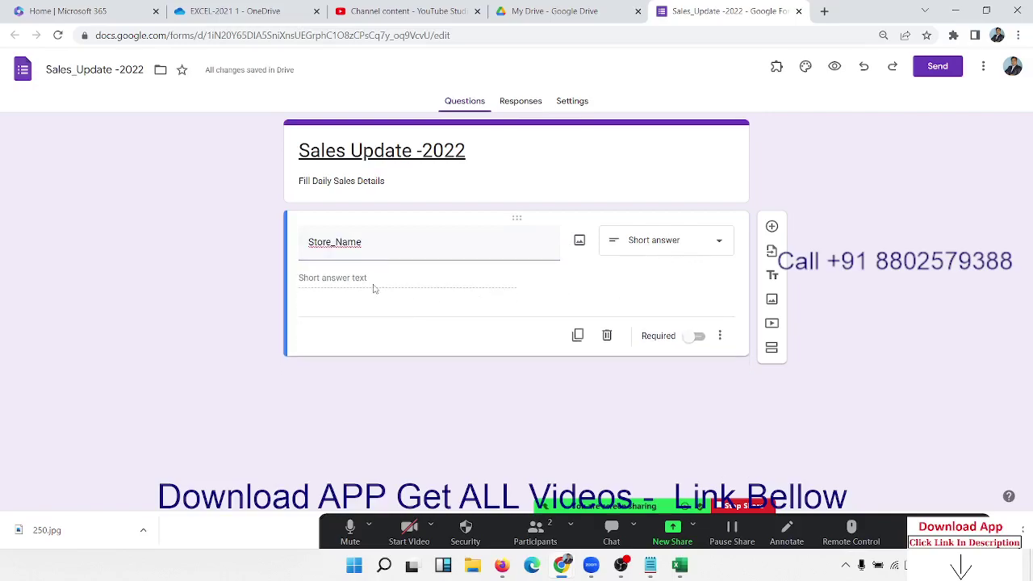
left_click(699, 337)
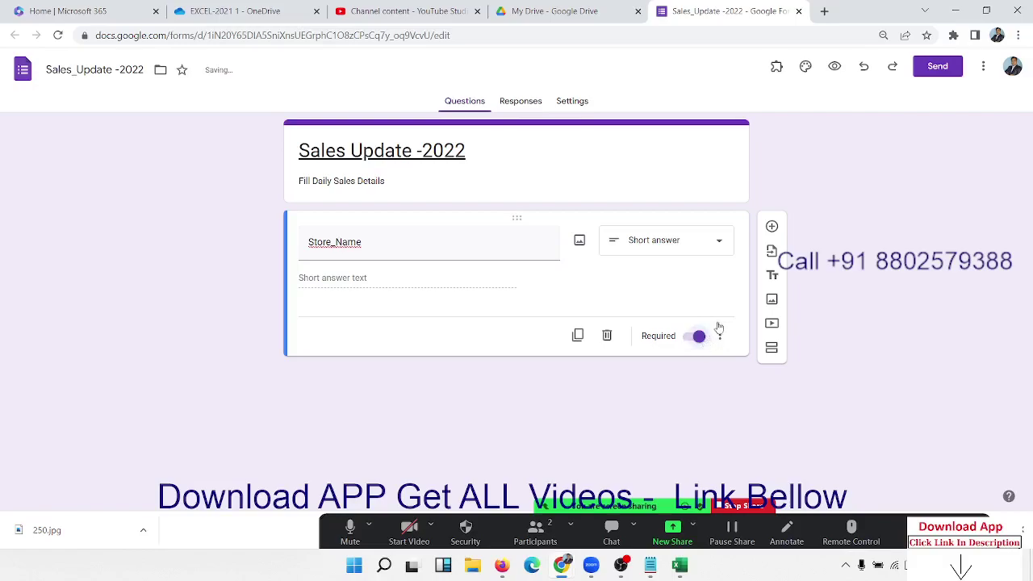
Step: Add a required short-answer question titled Location
left_click(773, 228)
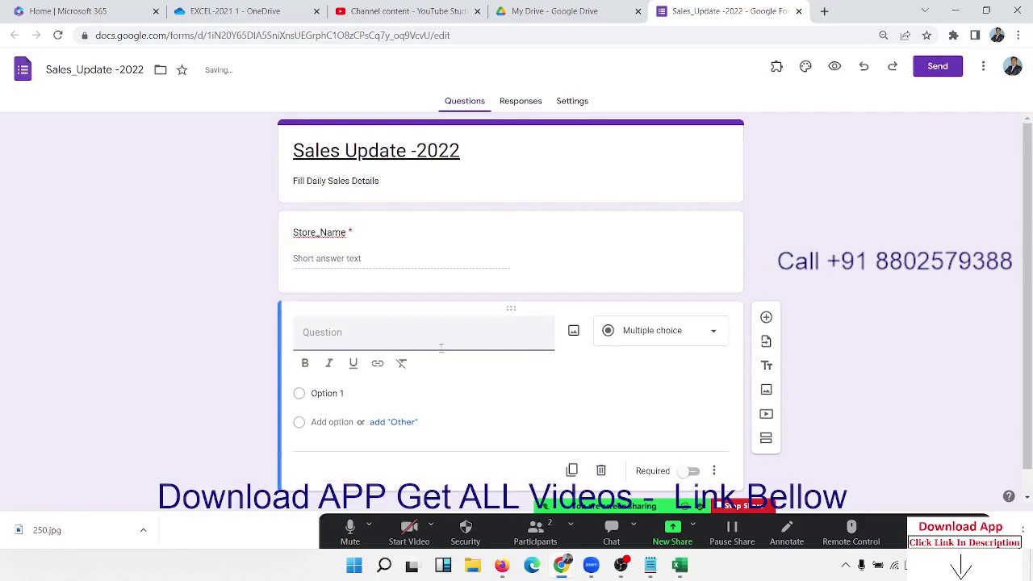
left_click(626, 341)
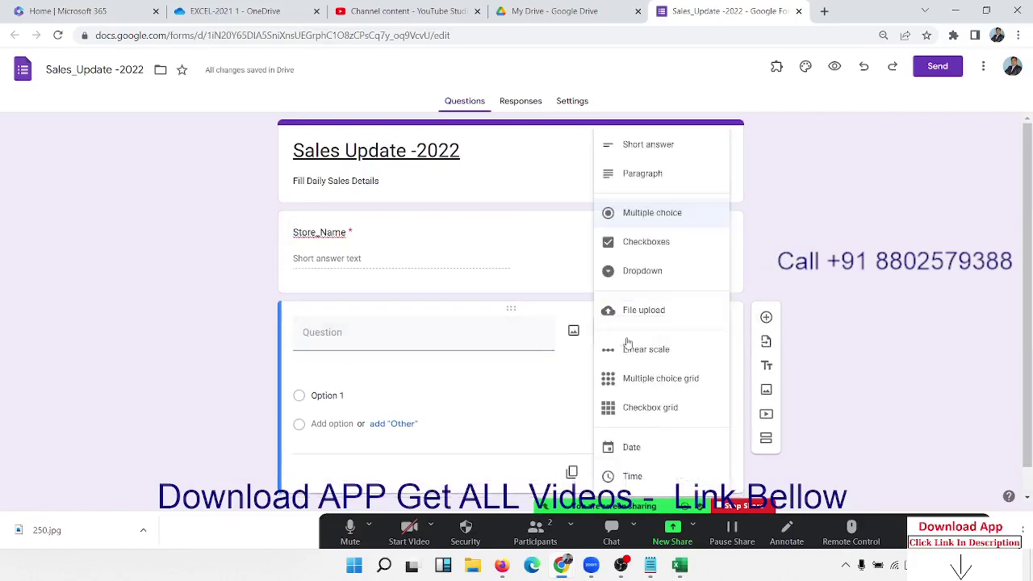
left_click(648, 149)
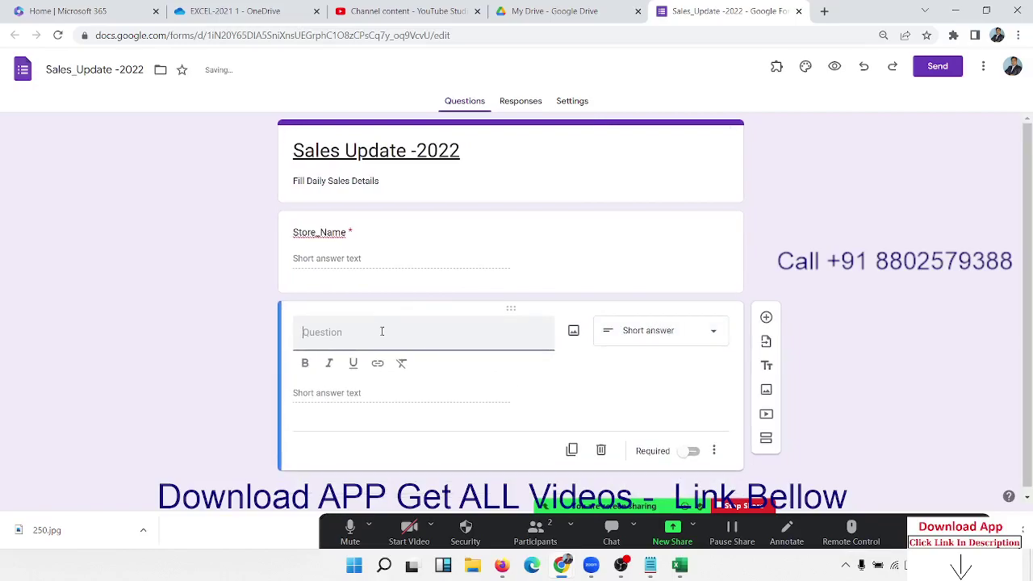
type("Location")
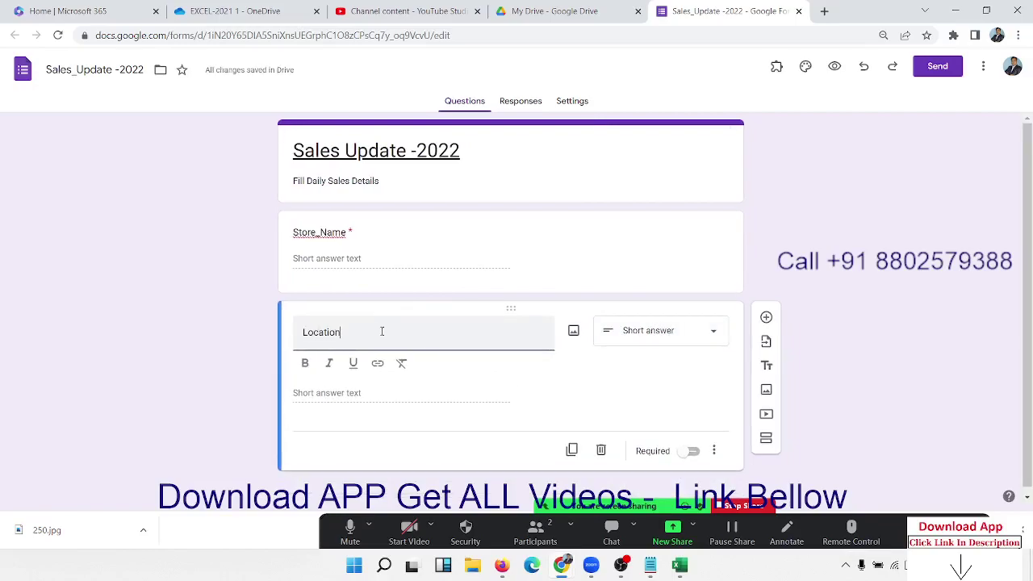
left_click(596, 381)
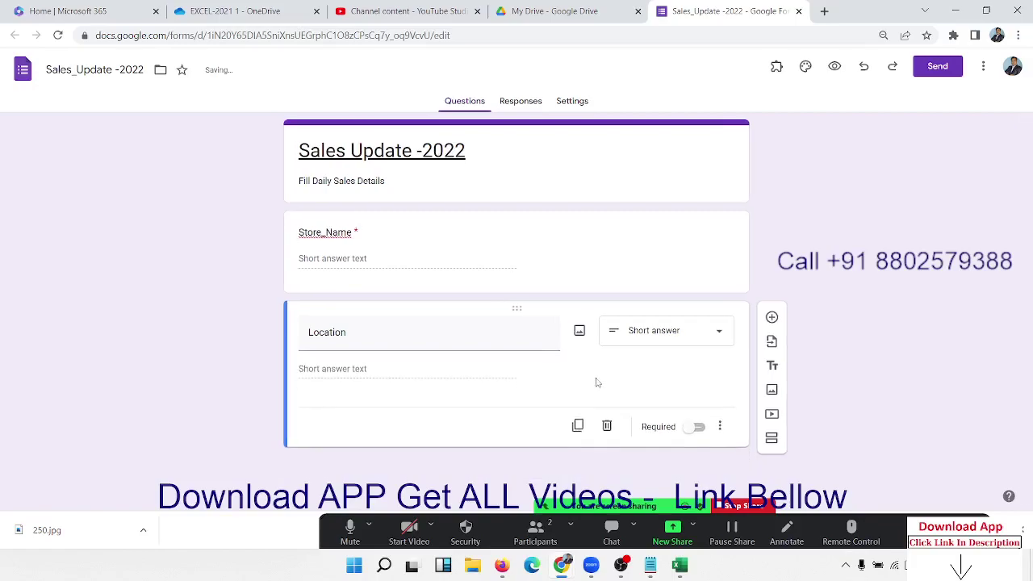
left_click(697, 428)
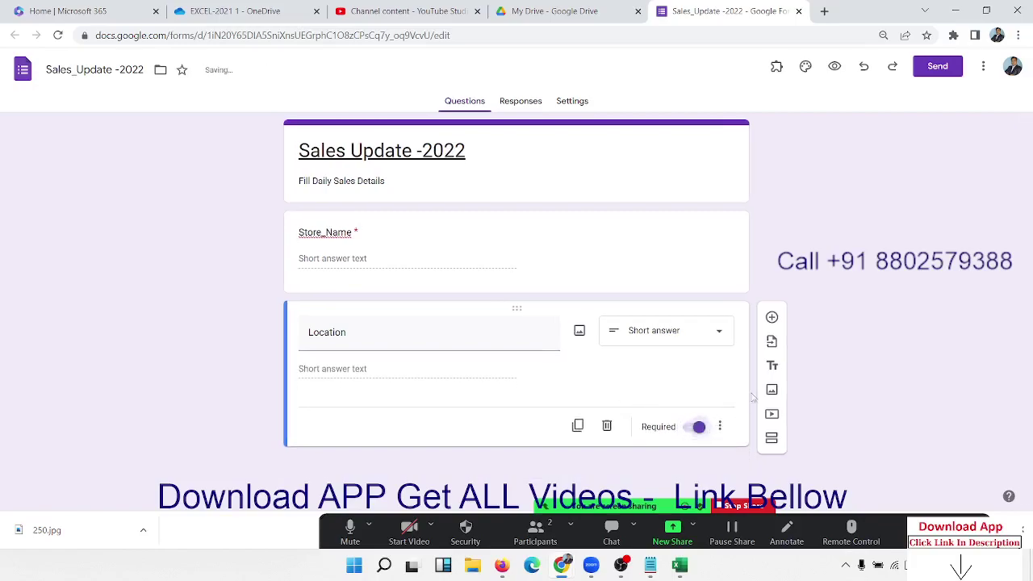
Step: Add a Date question and start another blank question below it
left_click(772, 317)
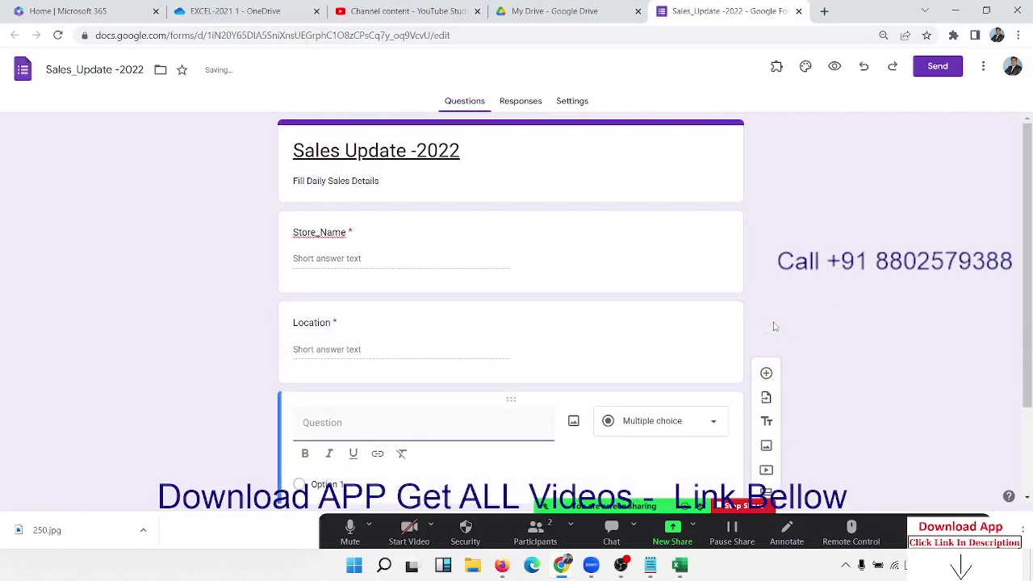
type("Date")
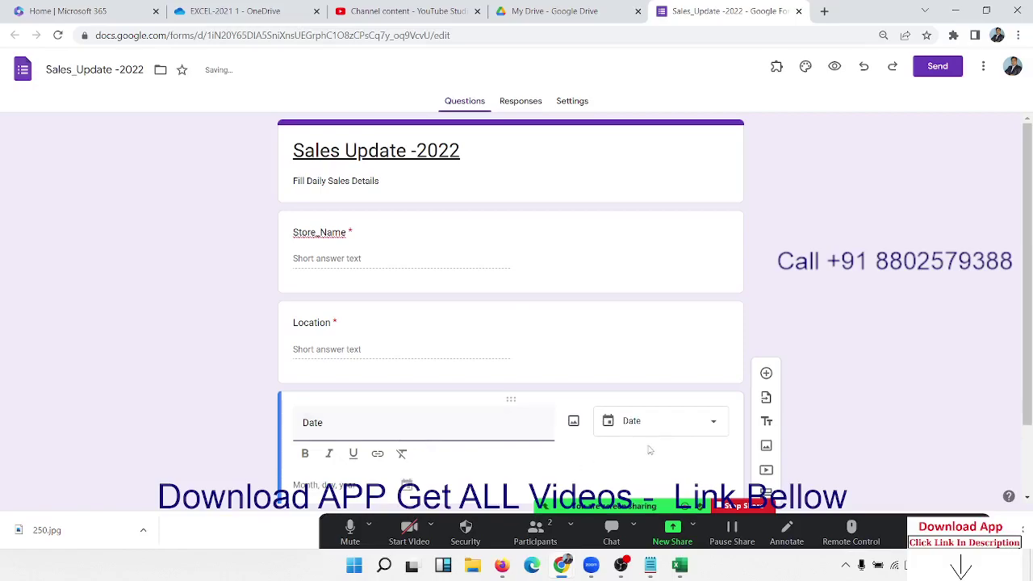
scroll(652, 448, "down", 1)
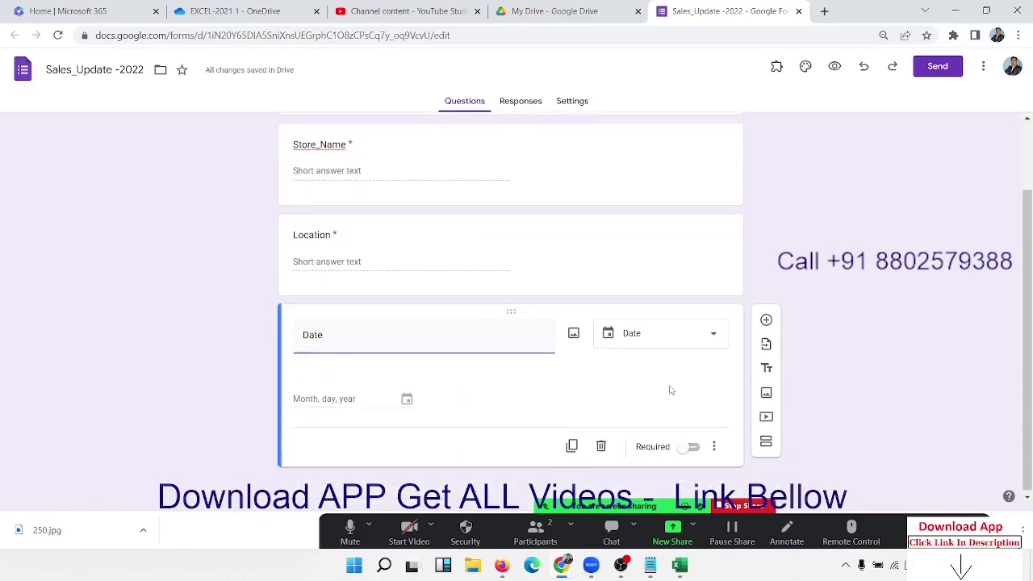
left_click(767, 343)
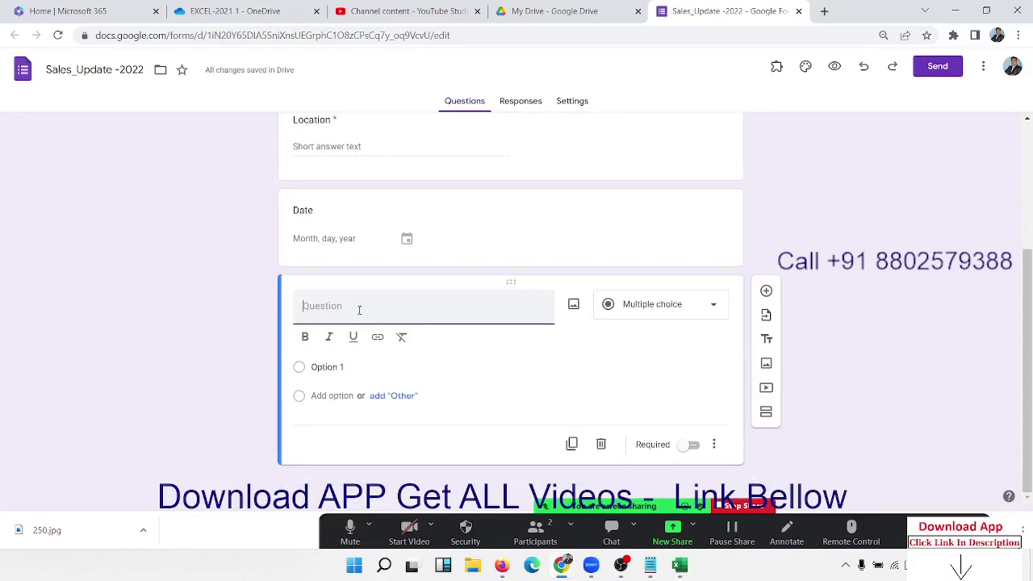
Step: Title the new question Total_Sales_Amt and keep it as Short answer
type("Name")
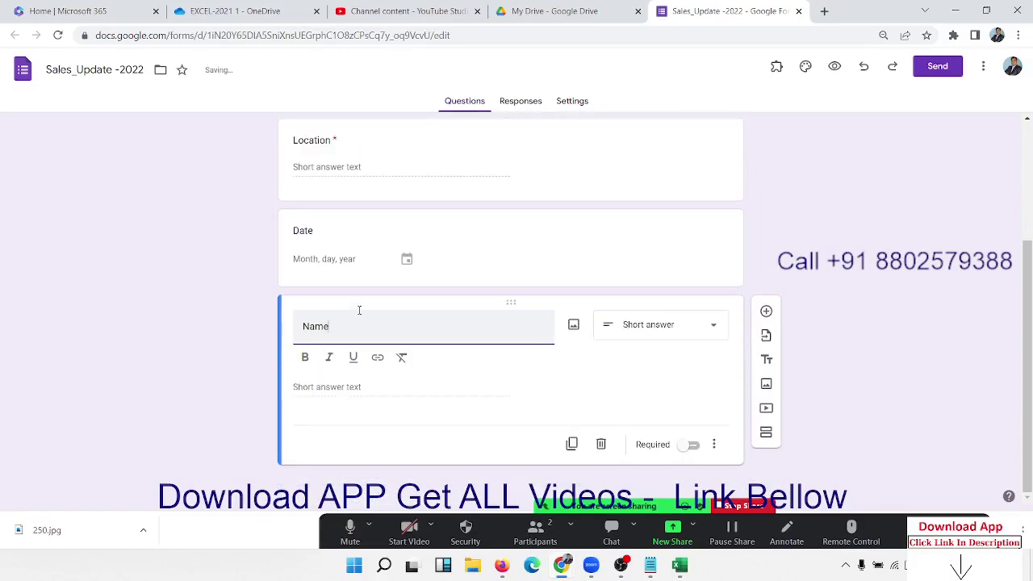
key("BackSpace")
key("BackSpace")
key("BackSpace")
key("BackSpace")
type("Total")
type("_Sales_")
type("Amt")
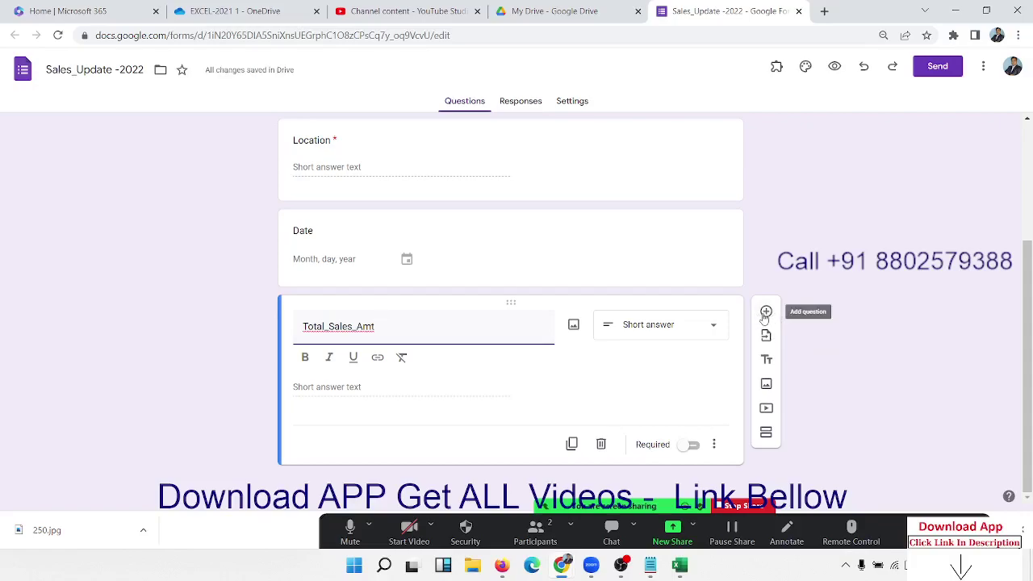
left_click(714, 327)
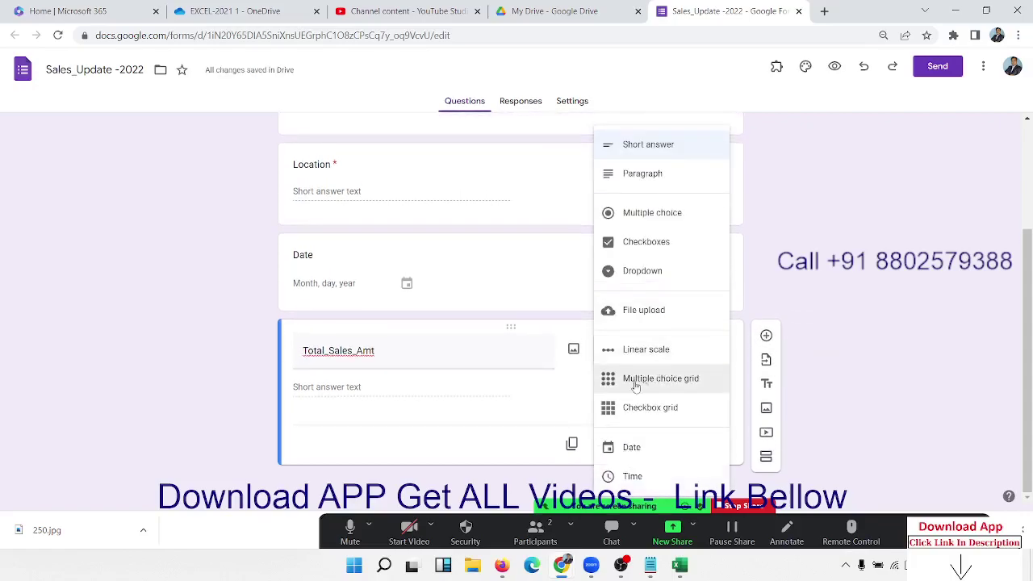
left_click(533, 412)
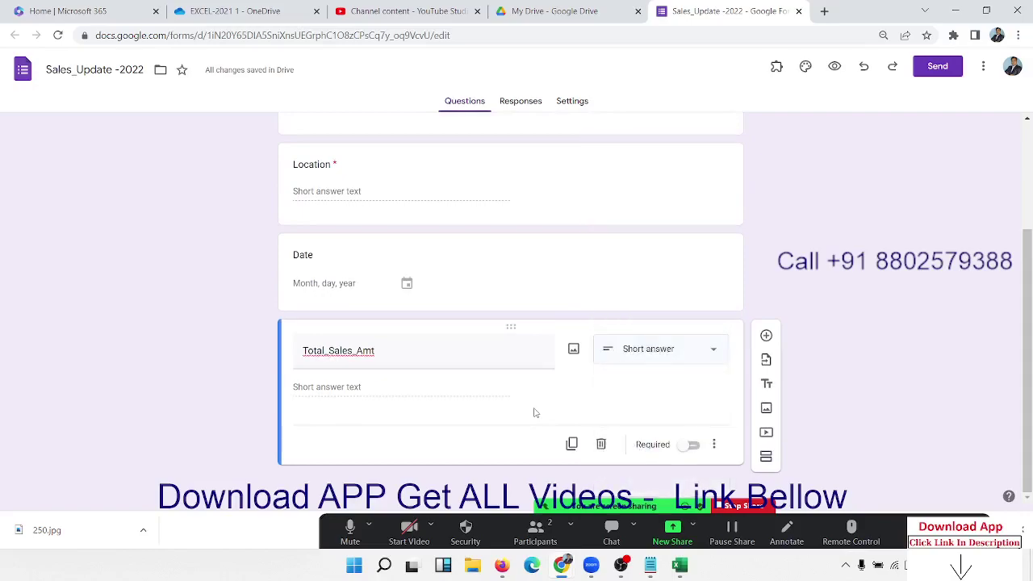
Step: Add another short-answer question titled TotalBill_Gen
left_click(766, 335)
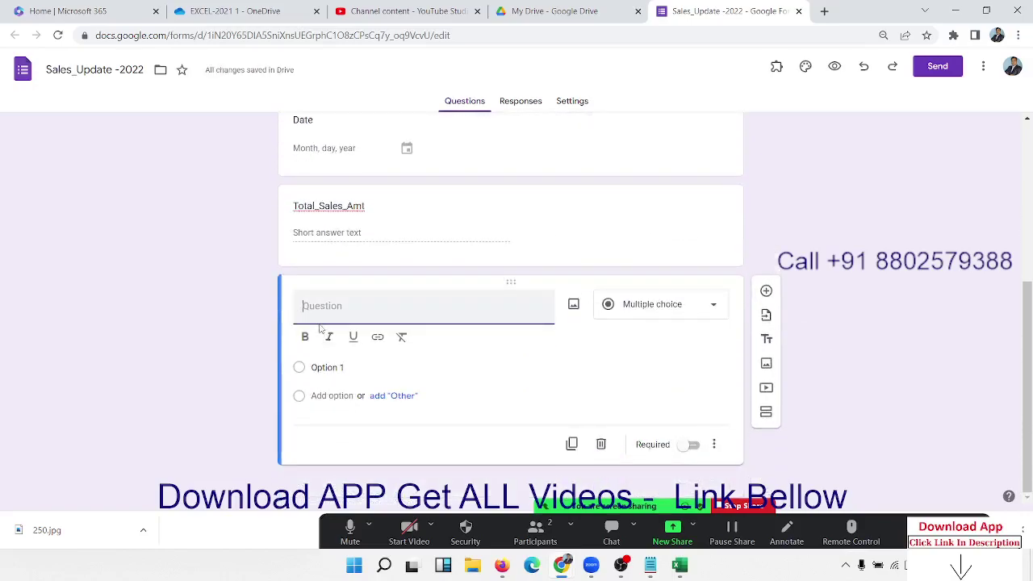
type("TotalB")
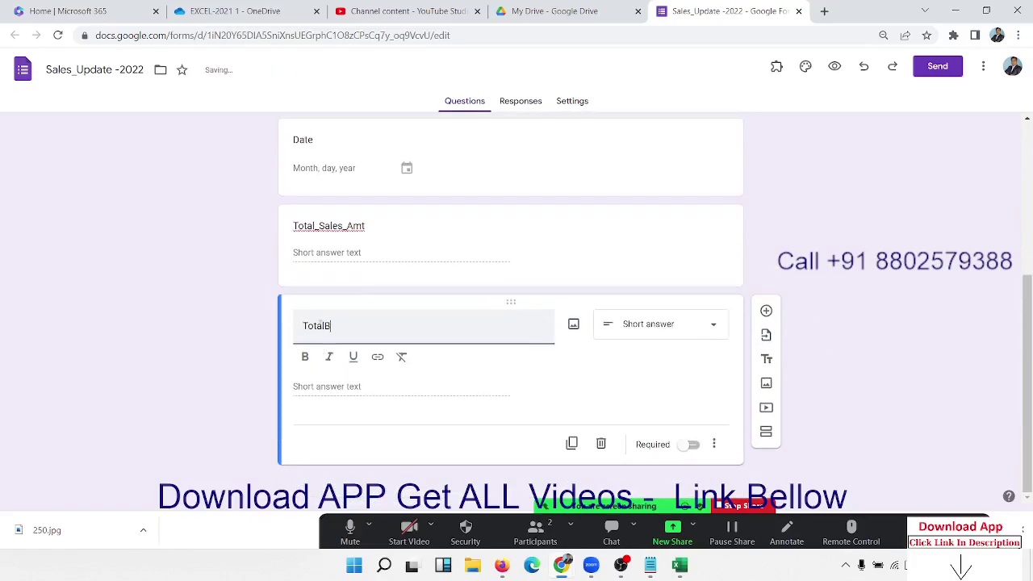
type("l")
type("_Gen")
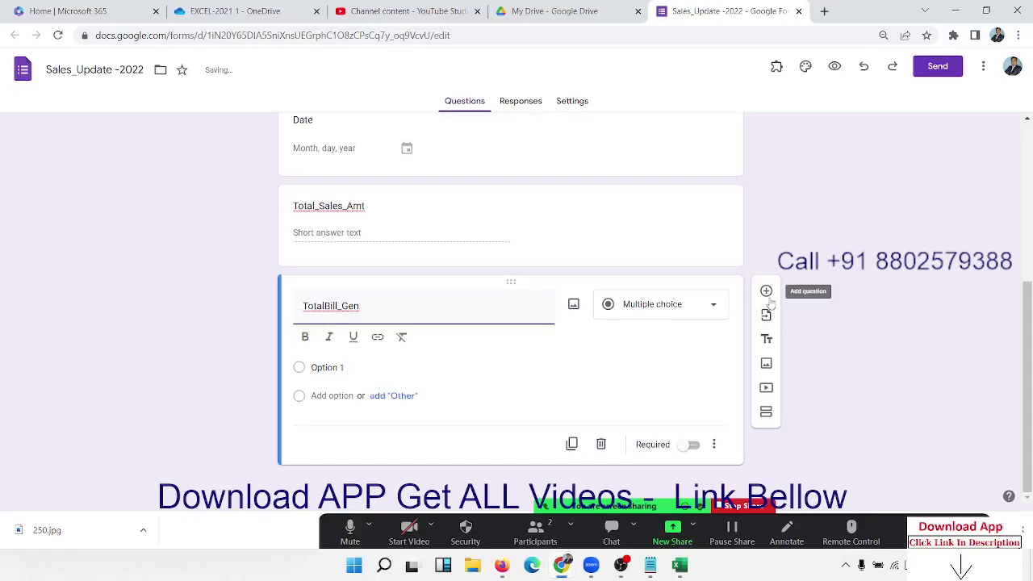
left_click(669, 307)
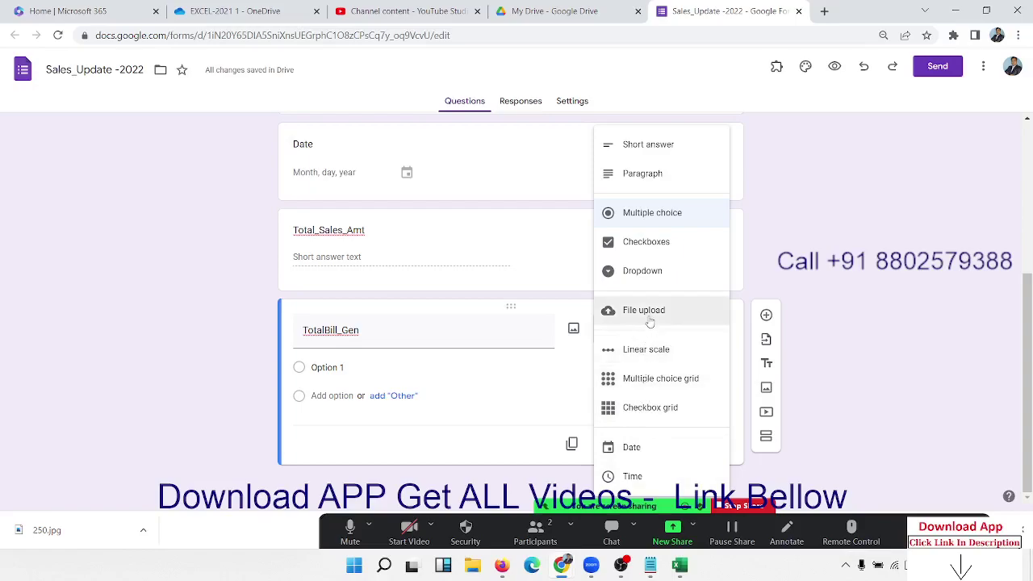
left_click(655, 150)
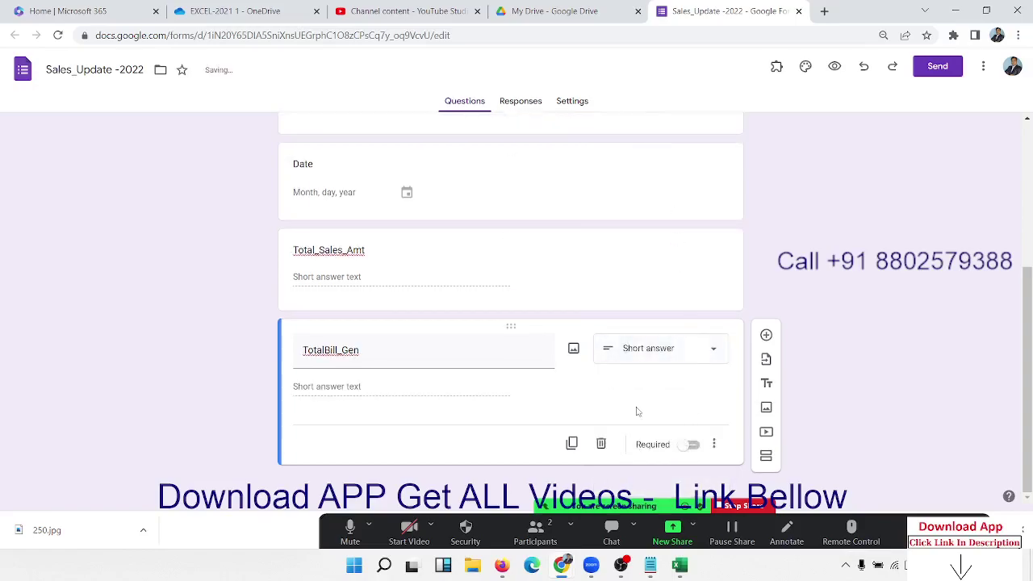
Step: Add a Report_Upload File upload question accepting one file up to 10 MB
left_click(766, 335)
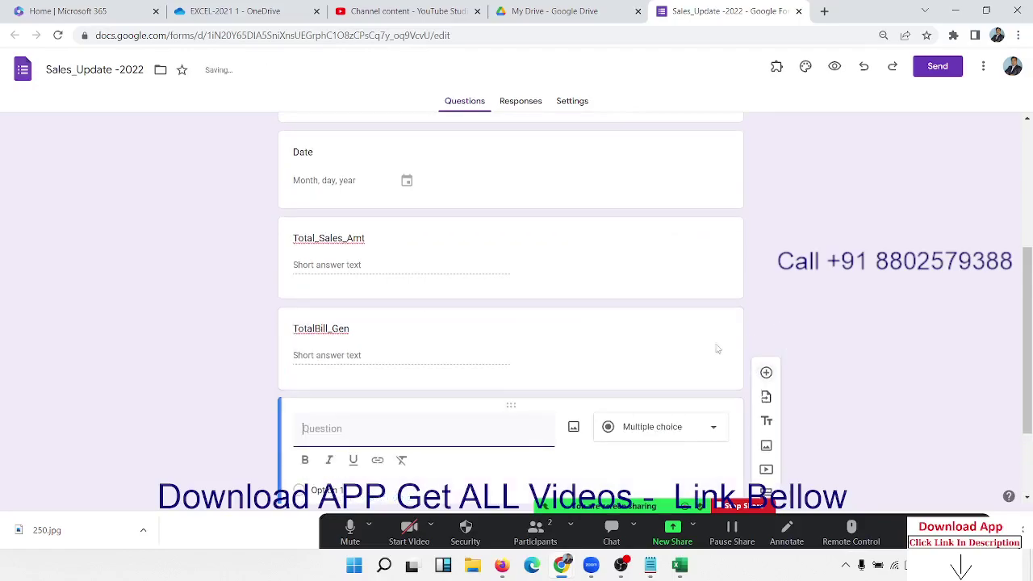
type("Report_")
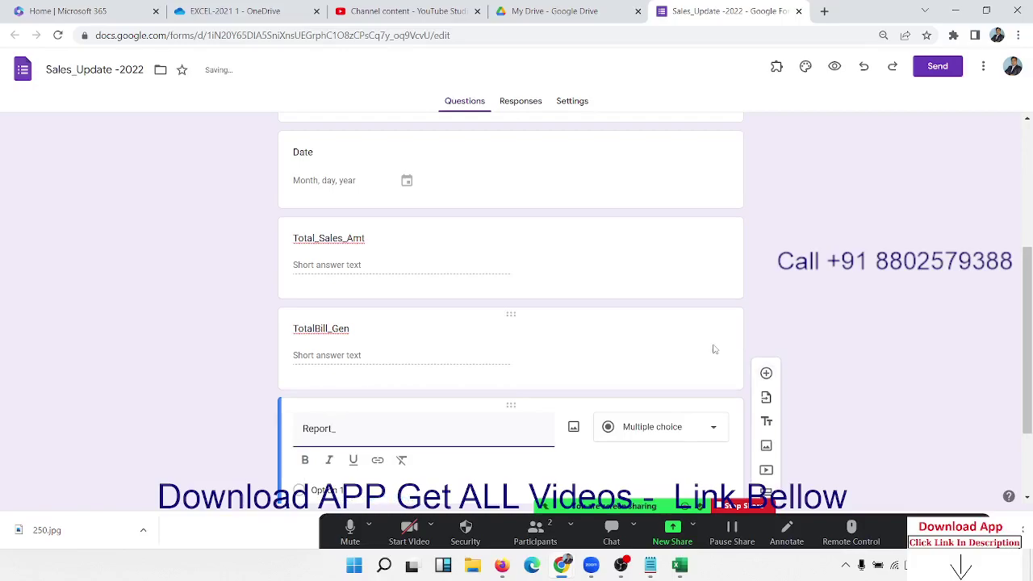
type("Uplo")
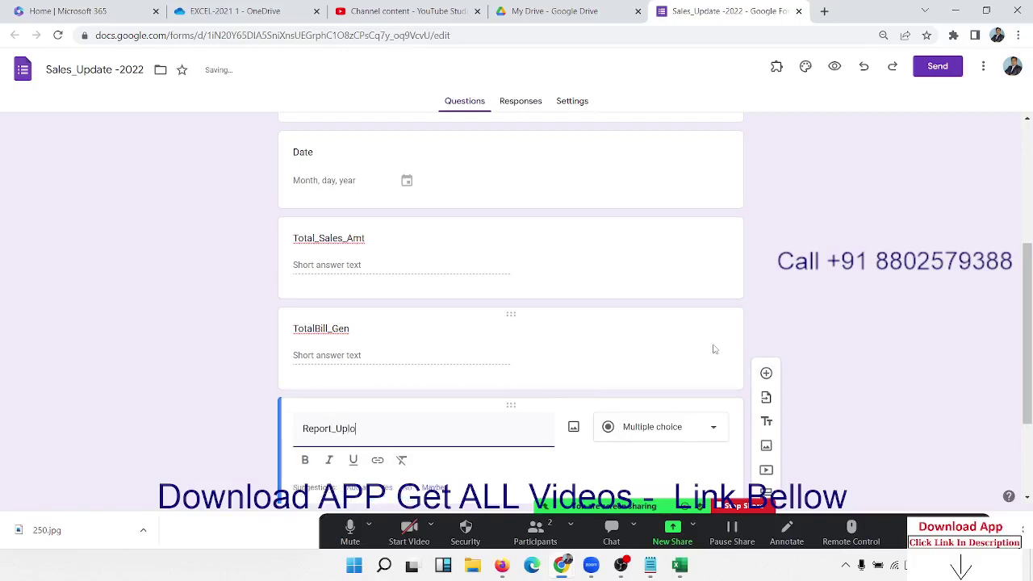
type("da")
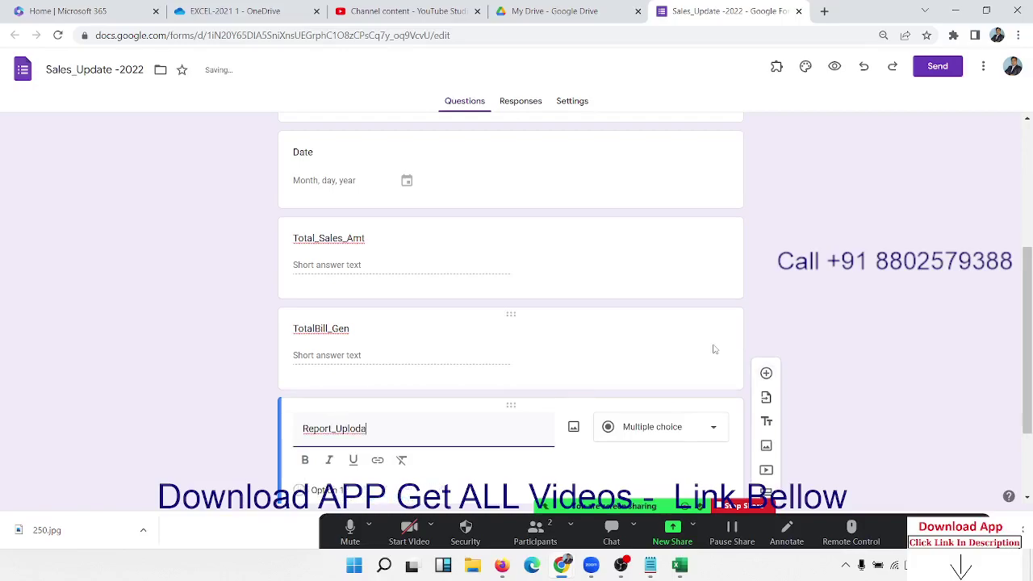
key("BackSpace")
scroll(727, 378, "down", 2)
left_click(710, 309)
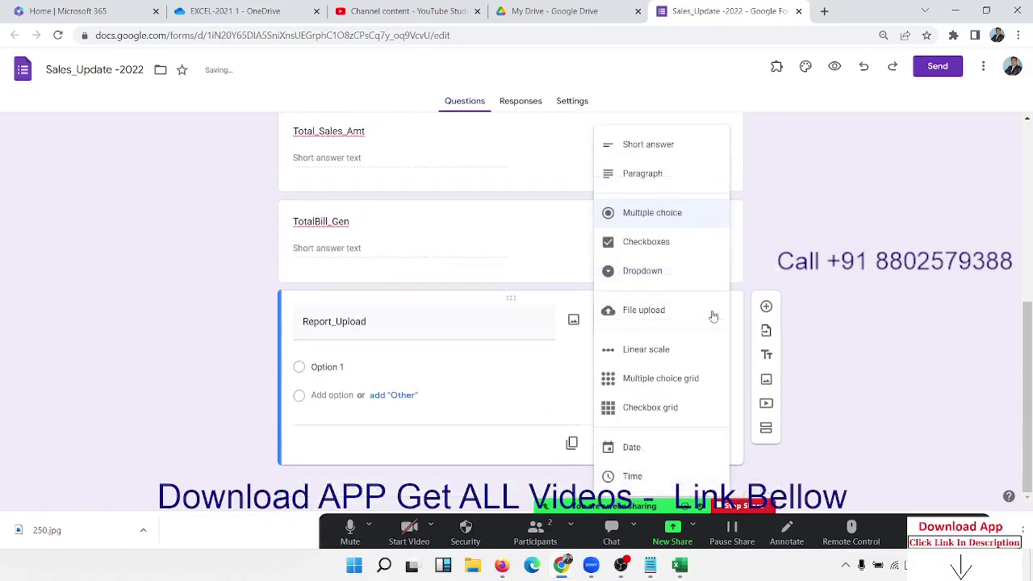
left_click(670, 311)
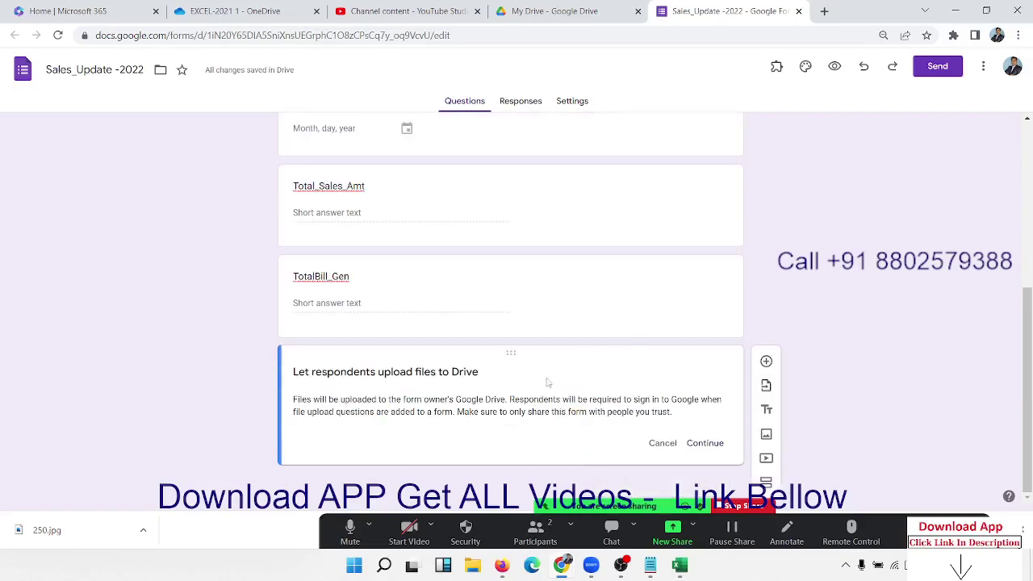
left_click(705, 443)
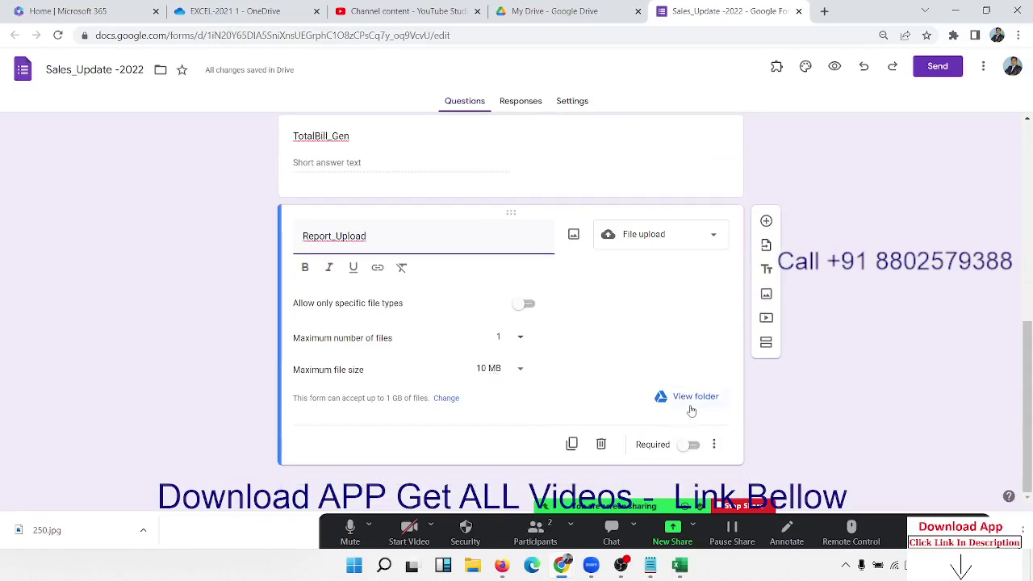
scroll(791, 387, "up", 10)
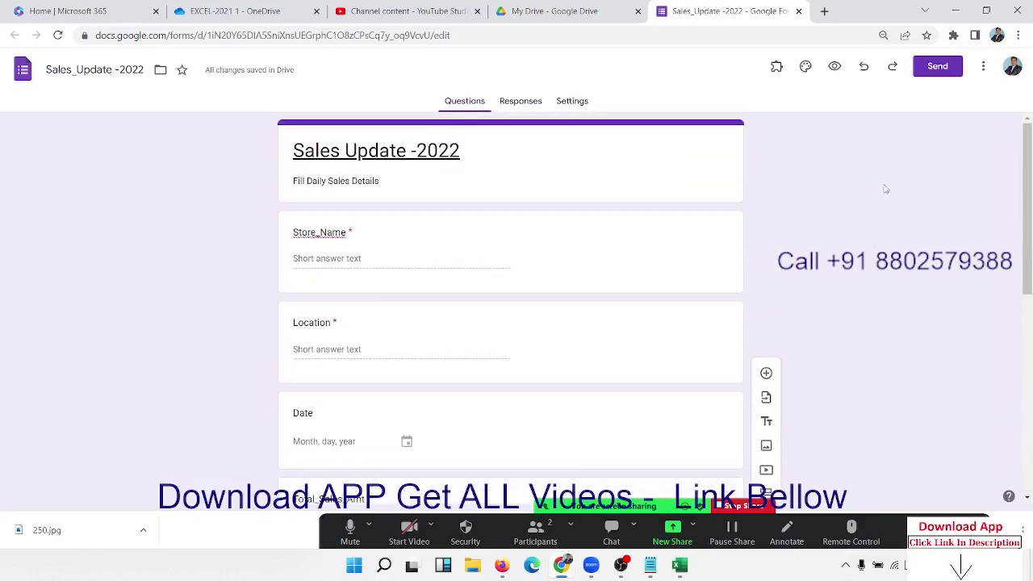
Step: Send the Sales Update -2022 form by email to one recipient picked from the address suggestions
left_click(936, 76)
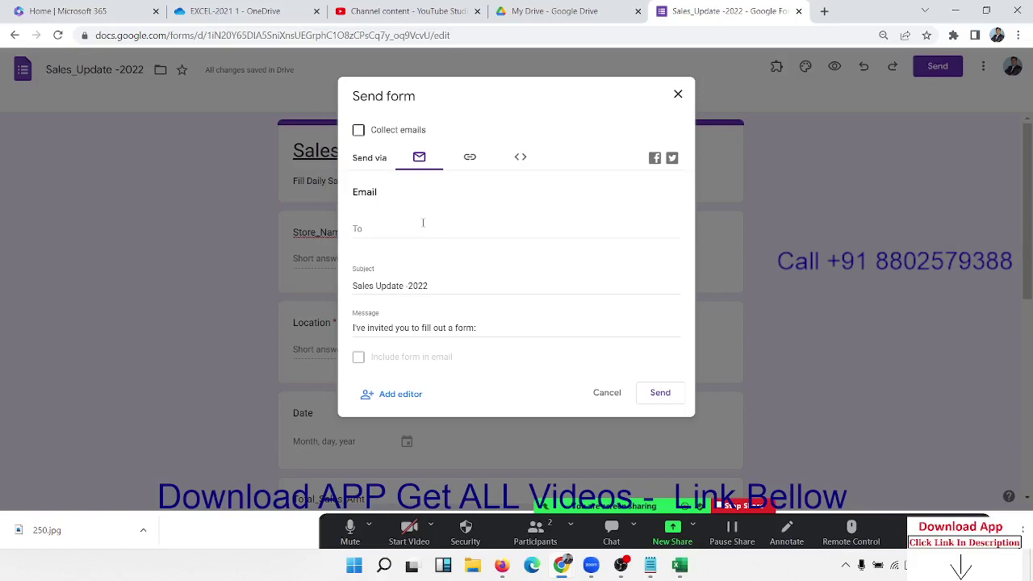
left_click(422, 223)
type("kum")
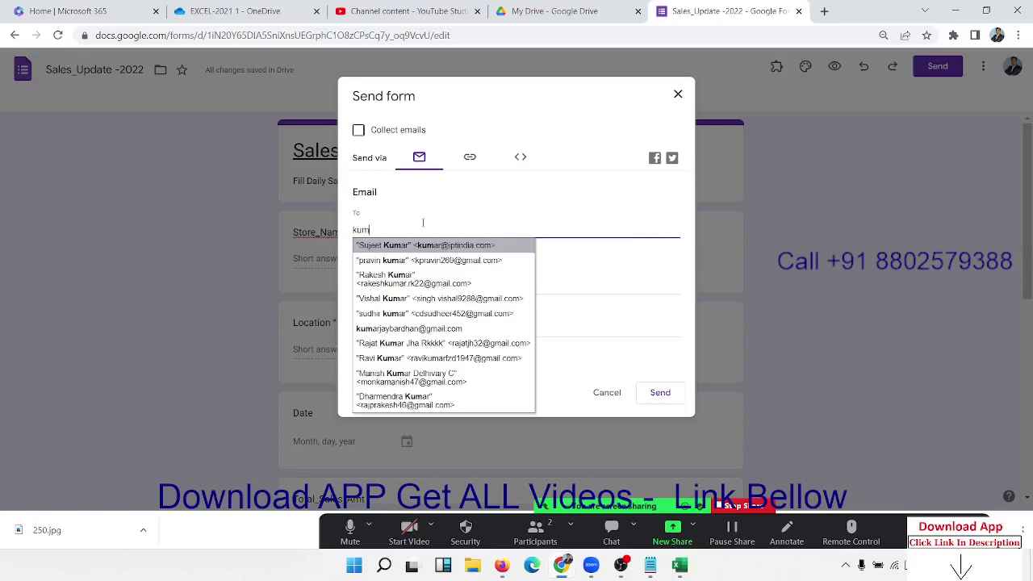
key("BackSpace")
key("BackSpace")
key("BackSpace")
type("ip")
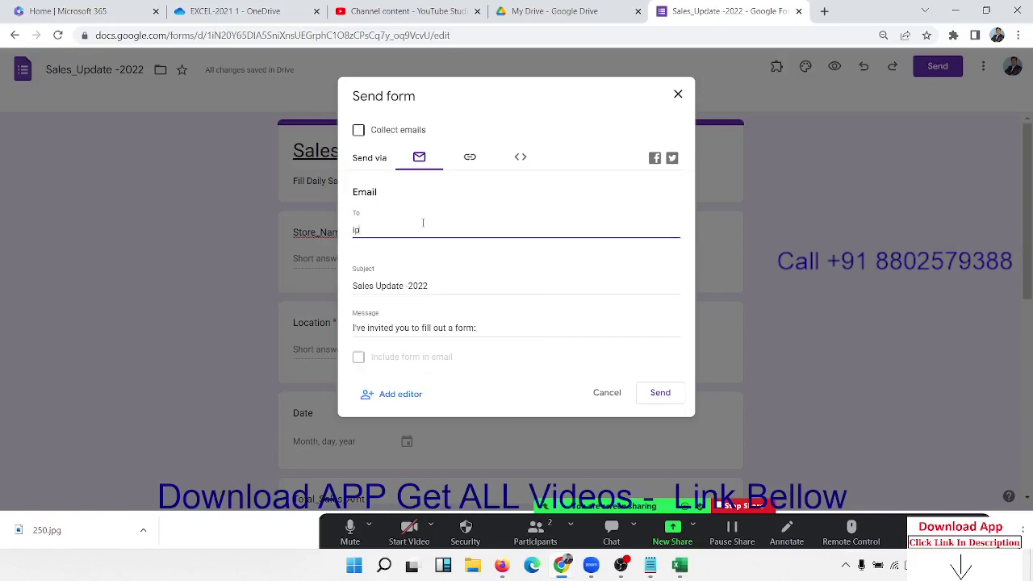
type("t")
key("Down")
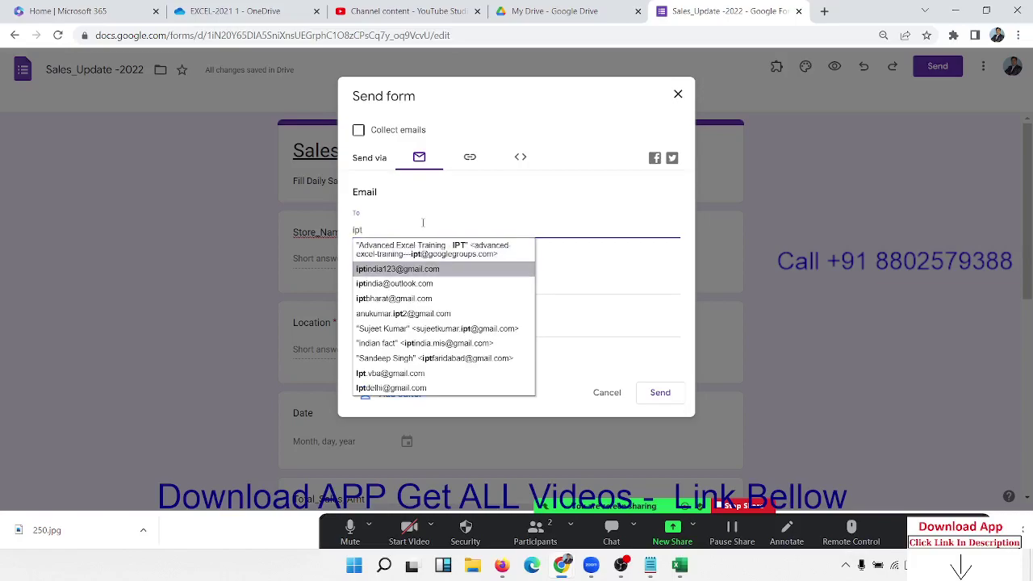
key("Return")
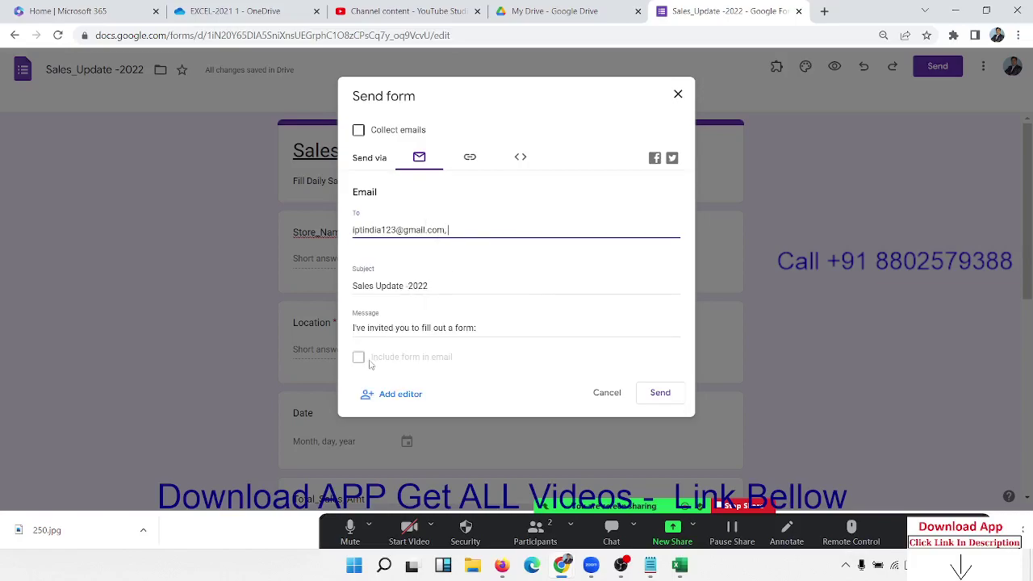
left_click(667, 399)
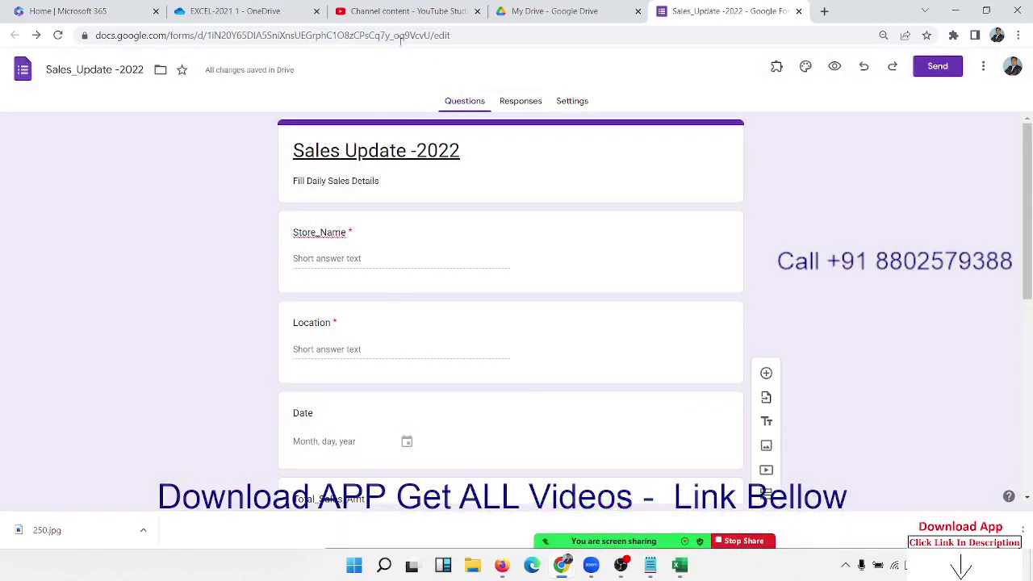
Step: Open gmail.com in a new browser tab, then close the Sales_Update -2022 form tab
left_click(824, 11)
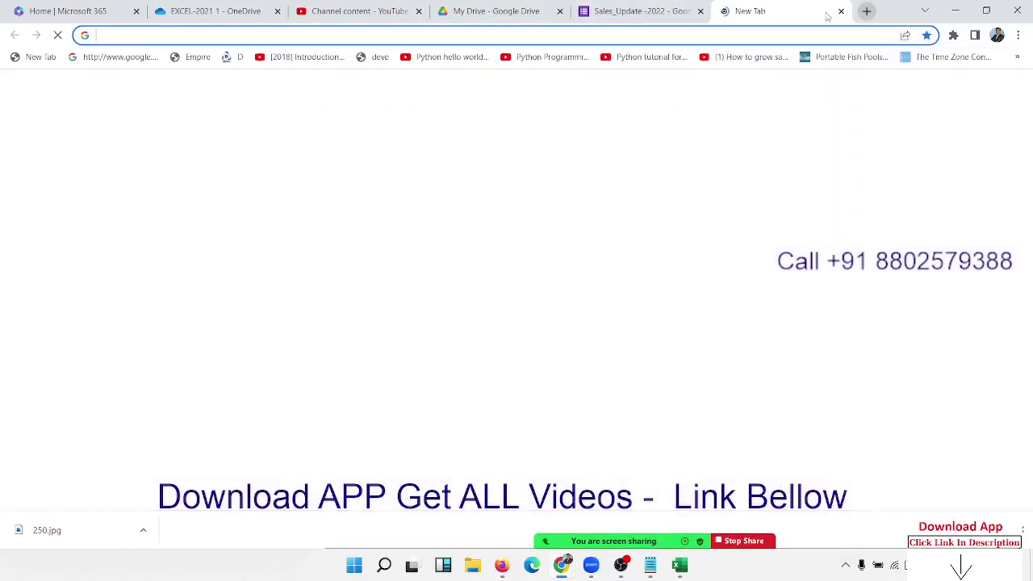
type("gm")
key("Return")
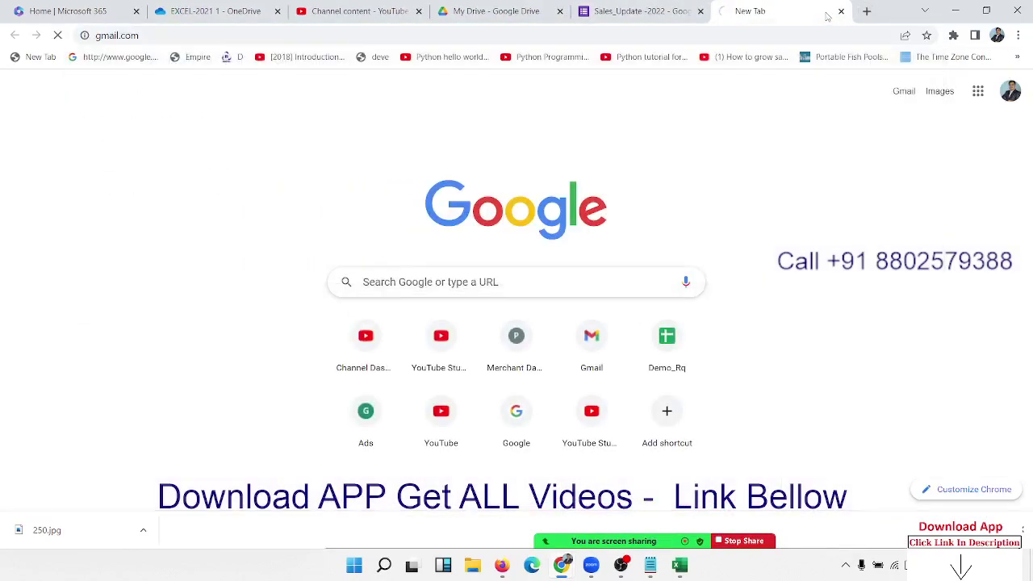
left_click(683, 11)
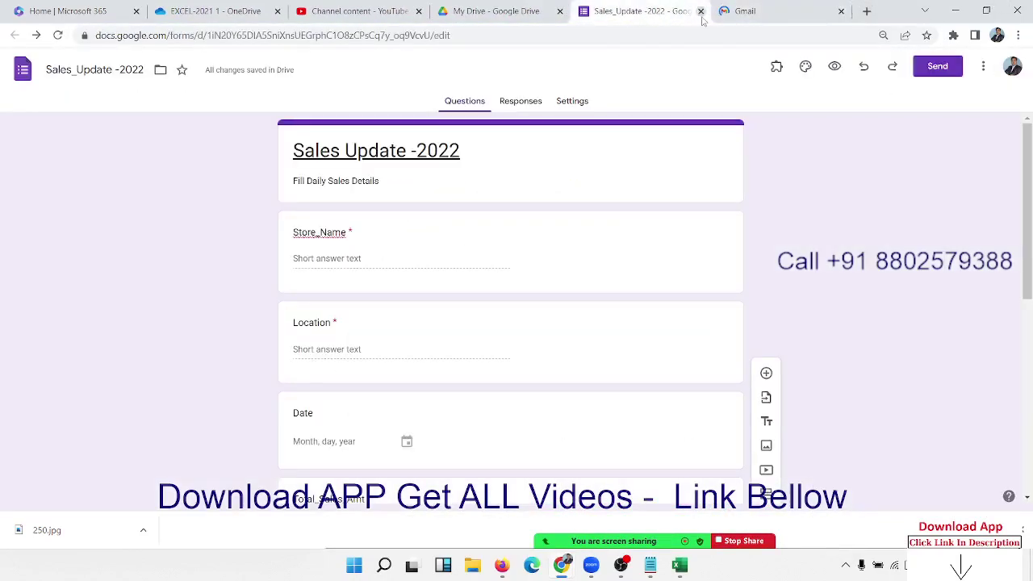
left_click(700, 13)
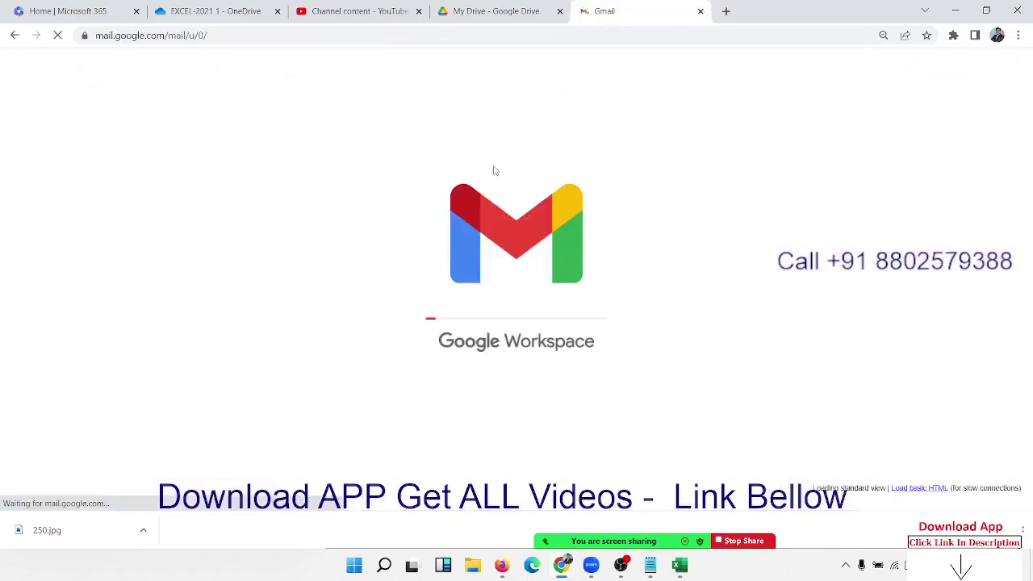
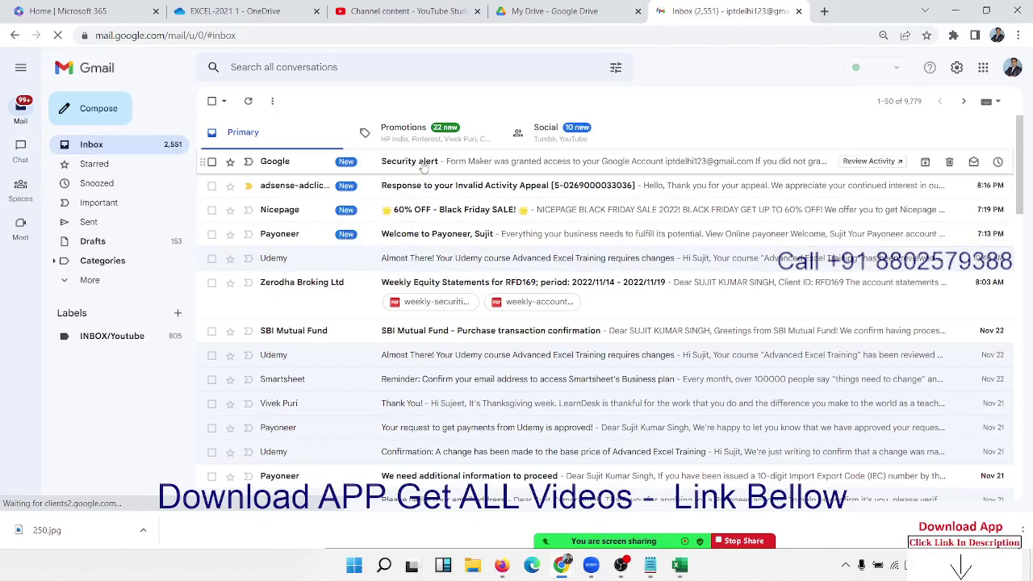
Step: Read the Google security alert and Invalid Activity Appeal emails in Gmail, then reload the inbox
left_click(423, 164)
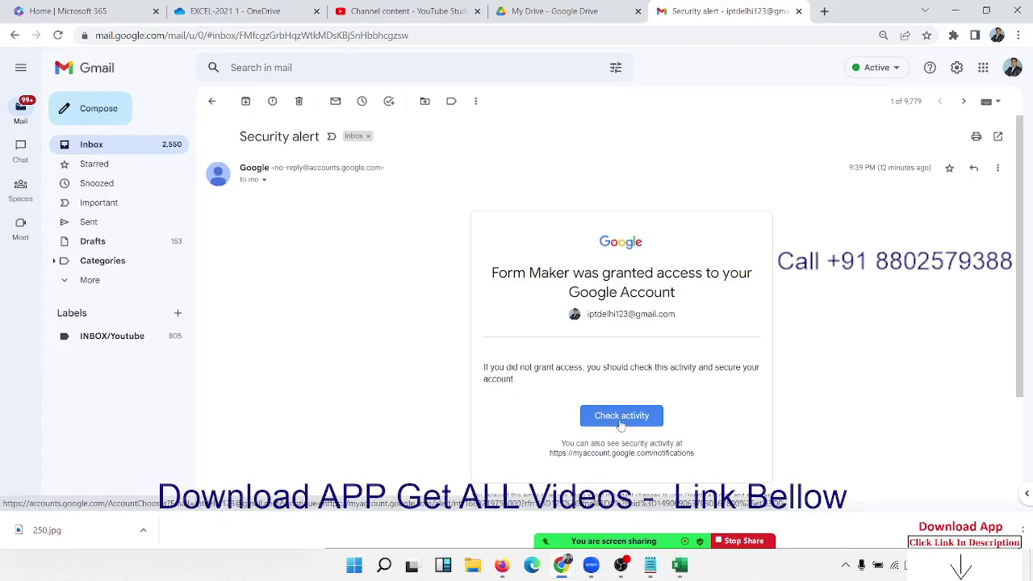
scroll(619, 424, "down", 2)
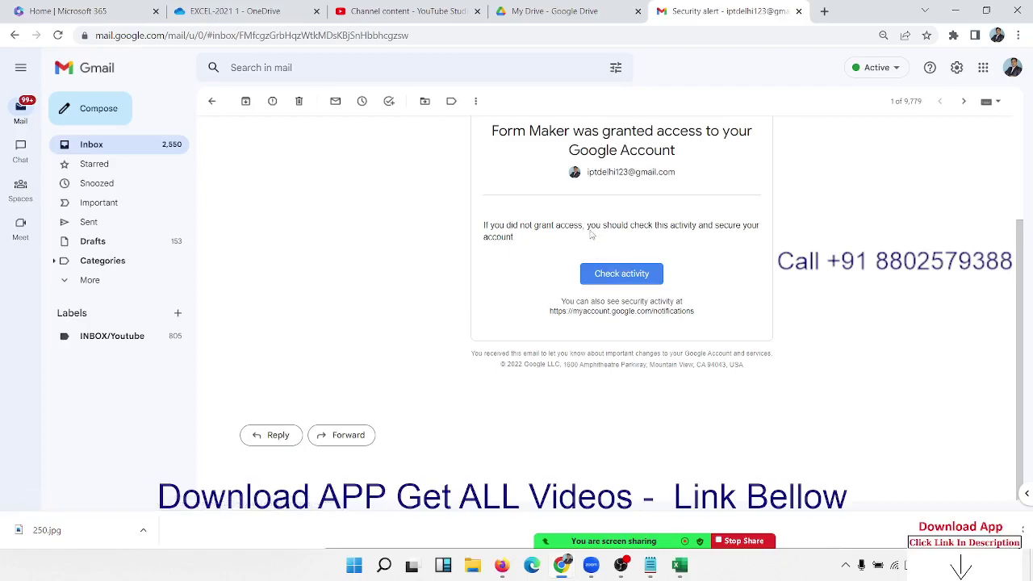
scroll(591, 238, "up", 2)
left_click(120, 145)
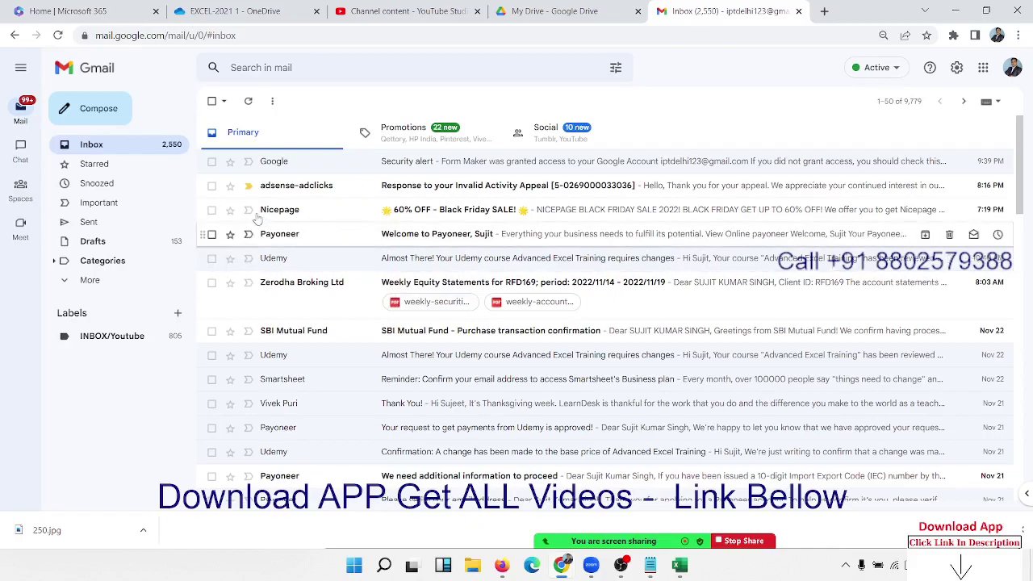
left_click(416, 186)
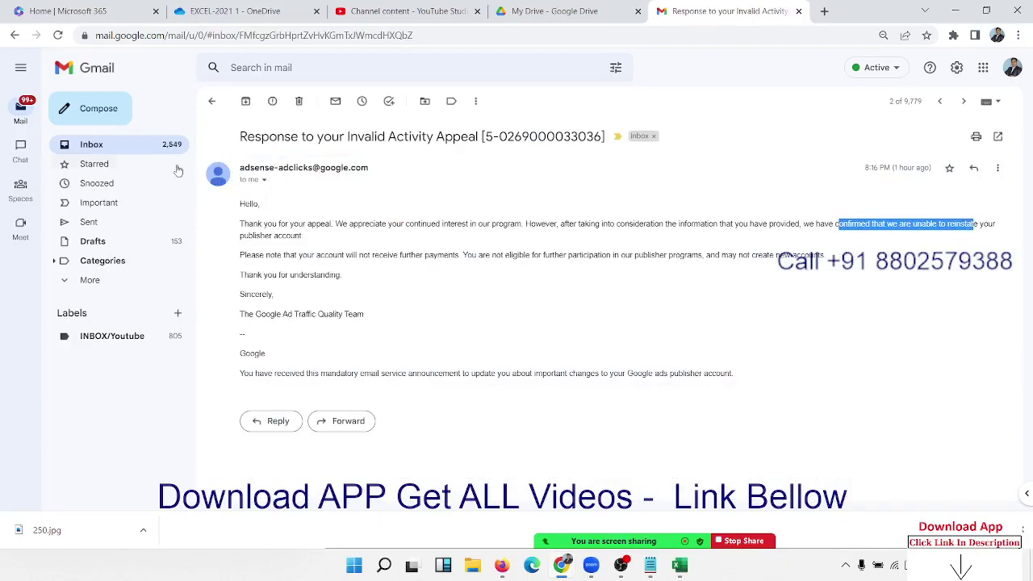
left_click(121, 148)
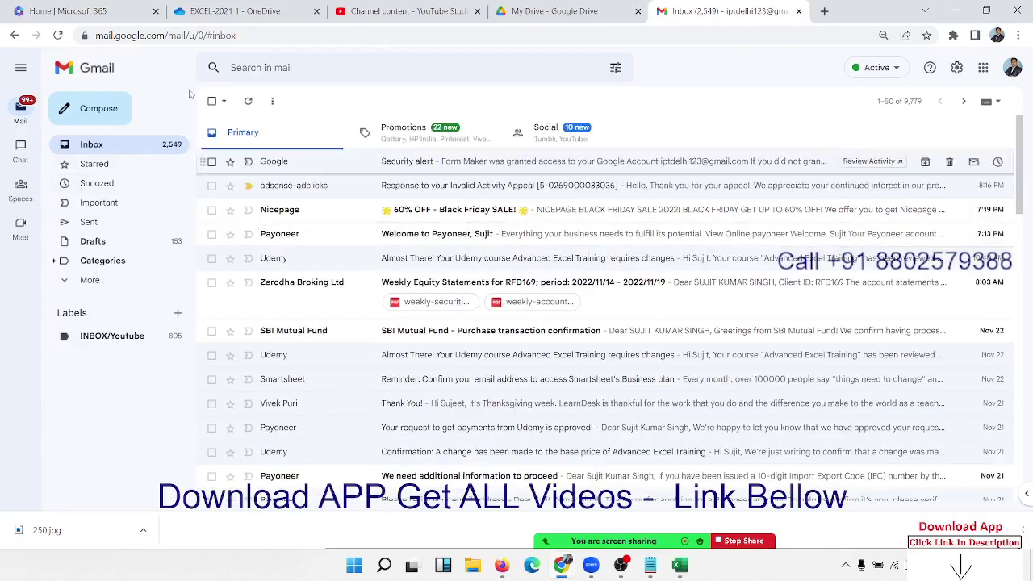
left_click(59, 36)
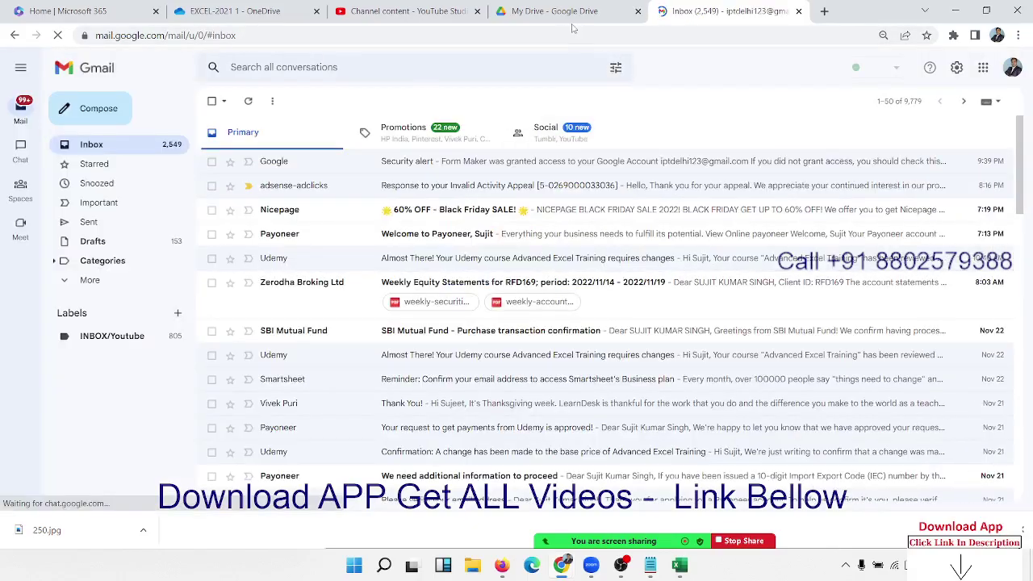
Step: Switch to Google Drive and scroll through its file list
left_click(540, 14)
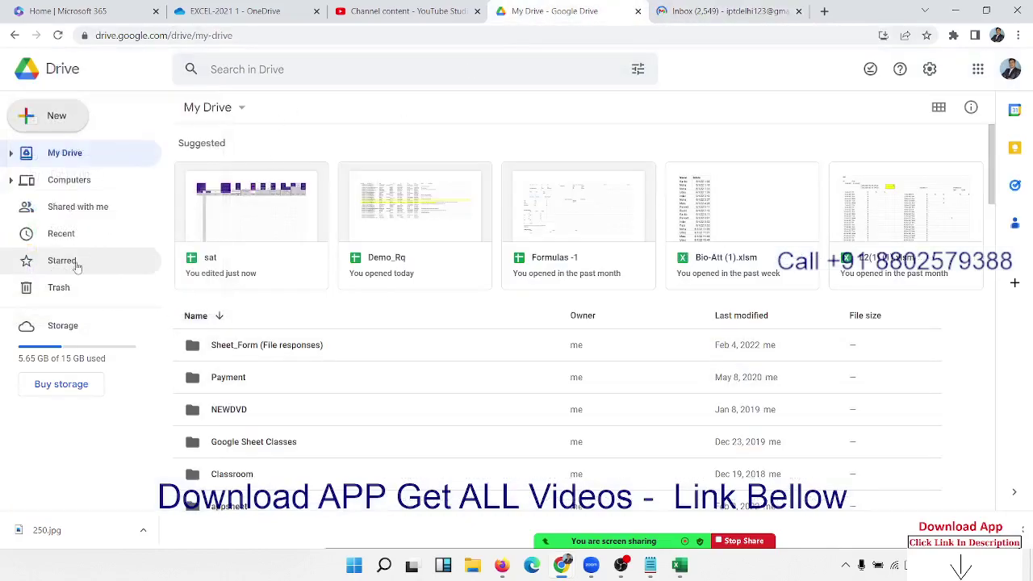
scroll(329, 305, "down", 10)
scroll(330, 305, "down", 10)
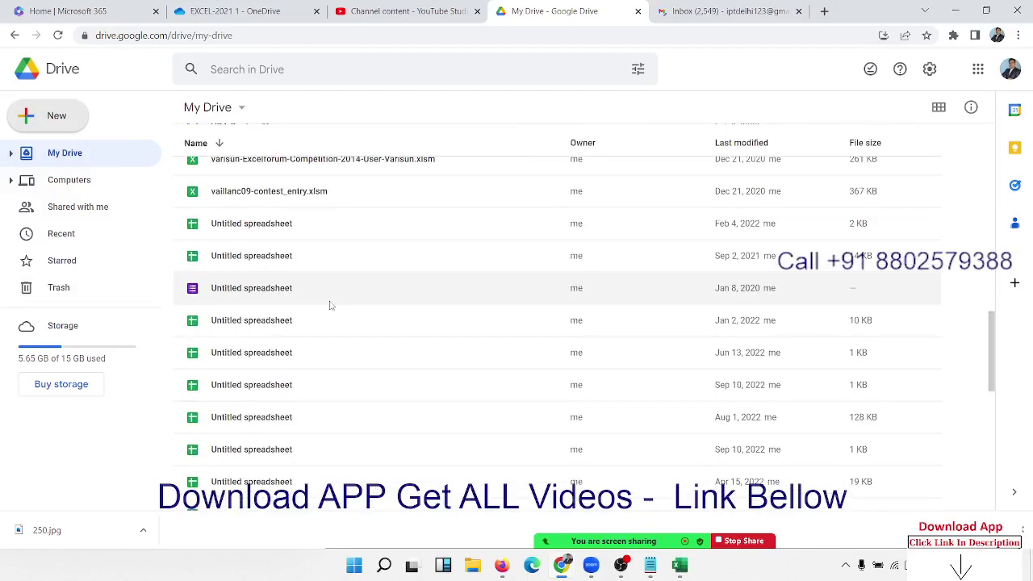
scroll(330, 305, "up", 15)
Step: Check Gmail's Spam folder, then return to Google Drive's My Drive
left_click(679, 12)
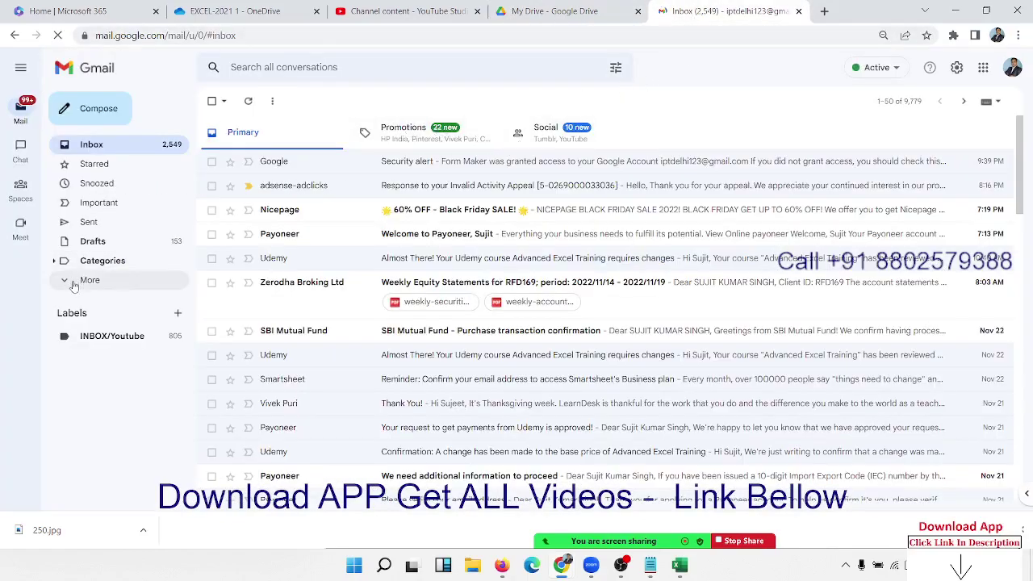
left_click(72, 284)
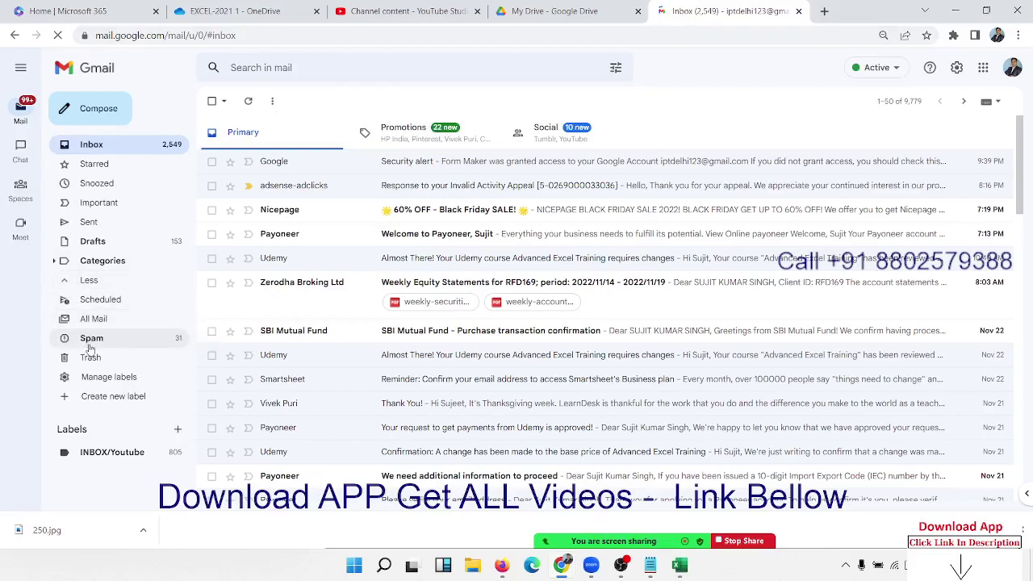
left_click(91, 340)
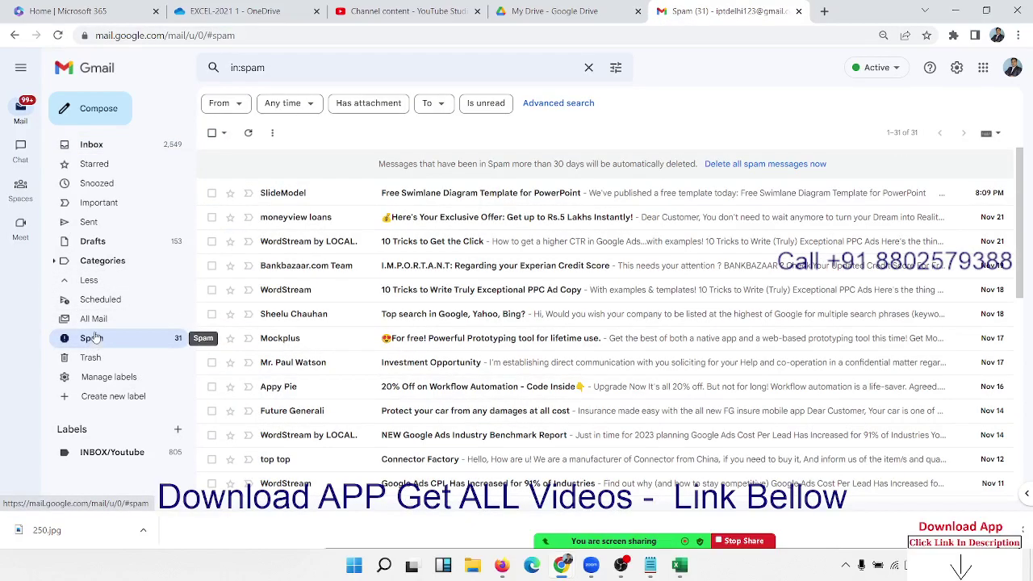
left_click(105, 146)
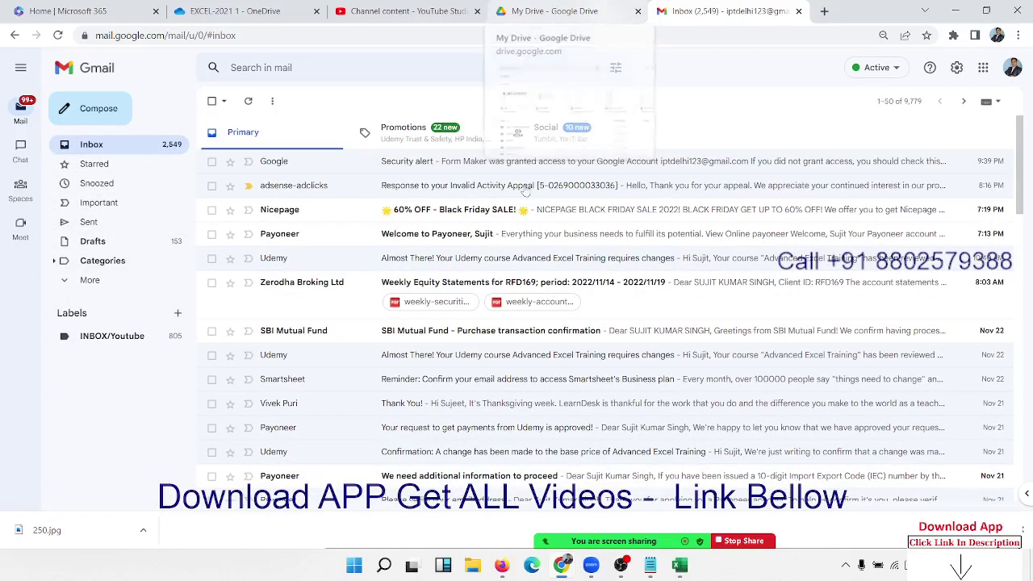
left_click(553, 13)
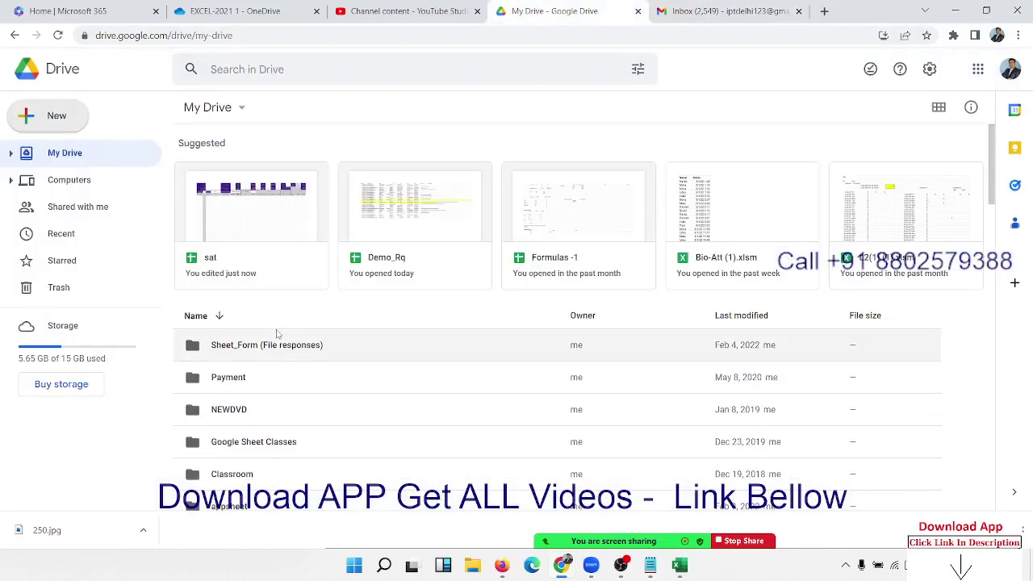
Step: Filter a Drive search to forms, open Sales_Update -2022, and bring up its Send dialog
left_click(300, 75)
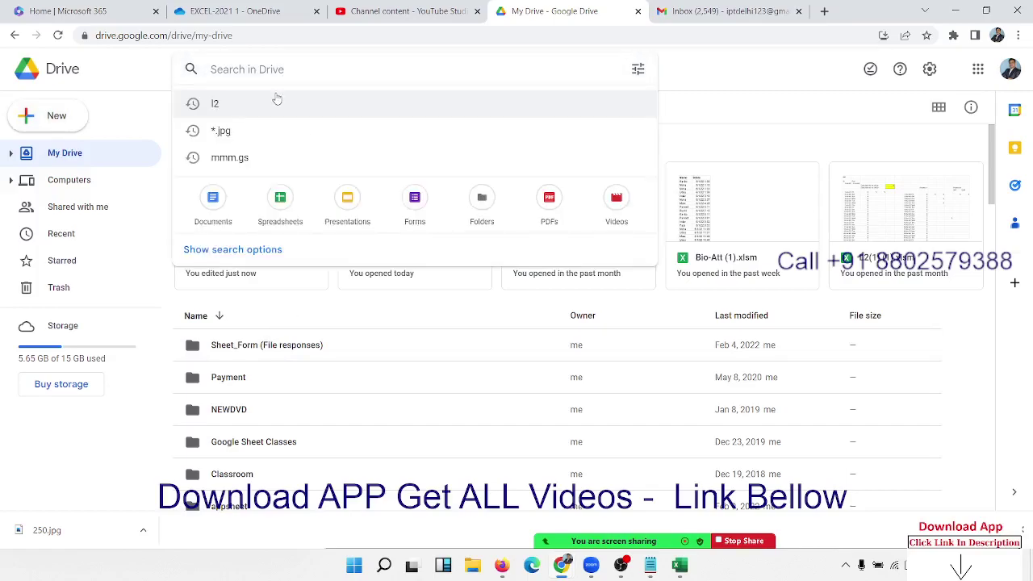
left_click(415, 205)
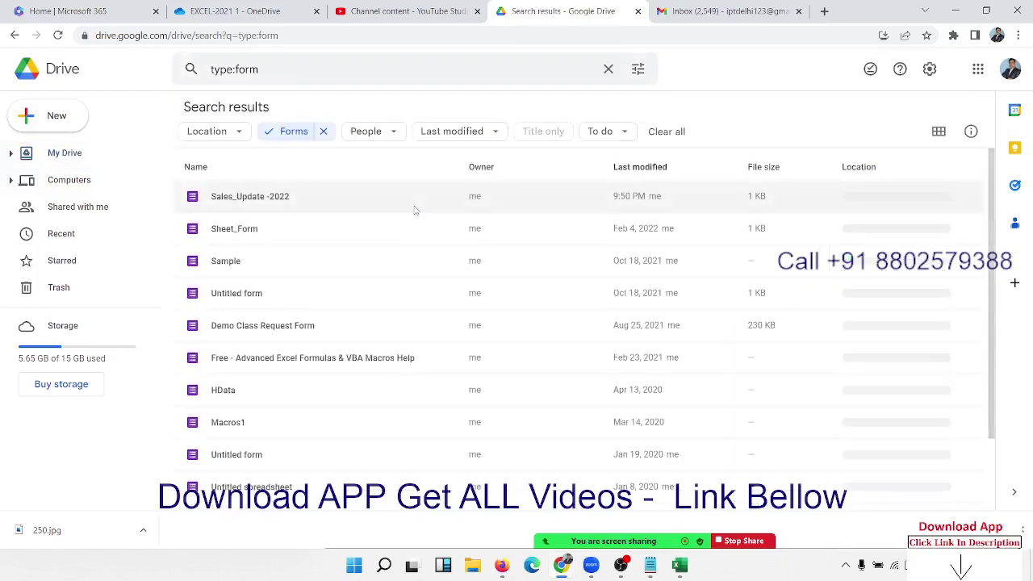
left_click(274, 199)
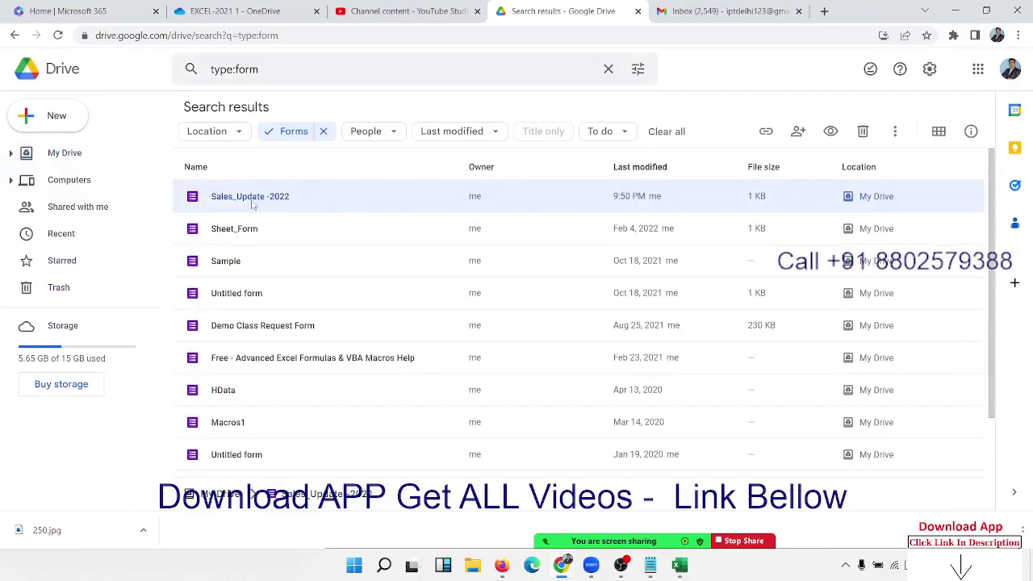
double_click(251, 203)
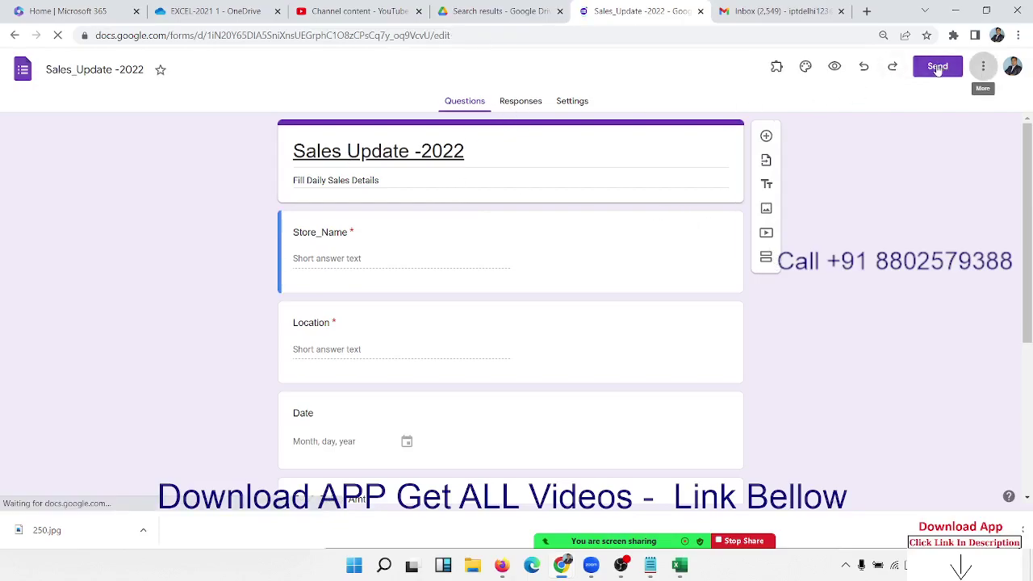
left_click(983, 68)
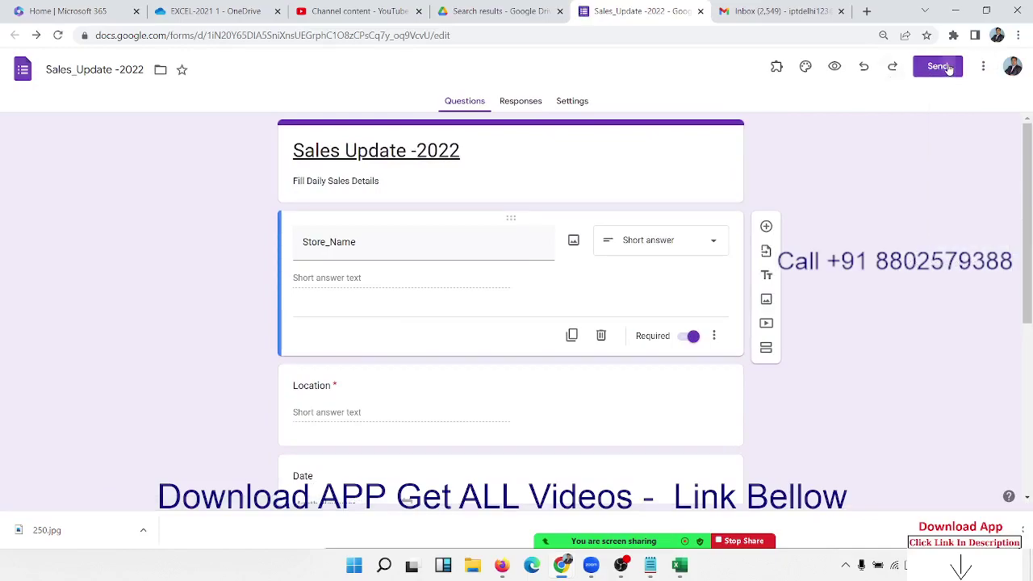
left_click(946, 67)
Step: Copy the form's shareable link and load it in a new tab
left_click(470, 158)
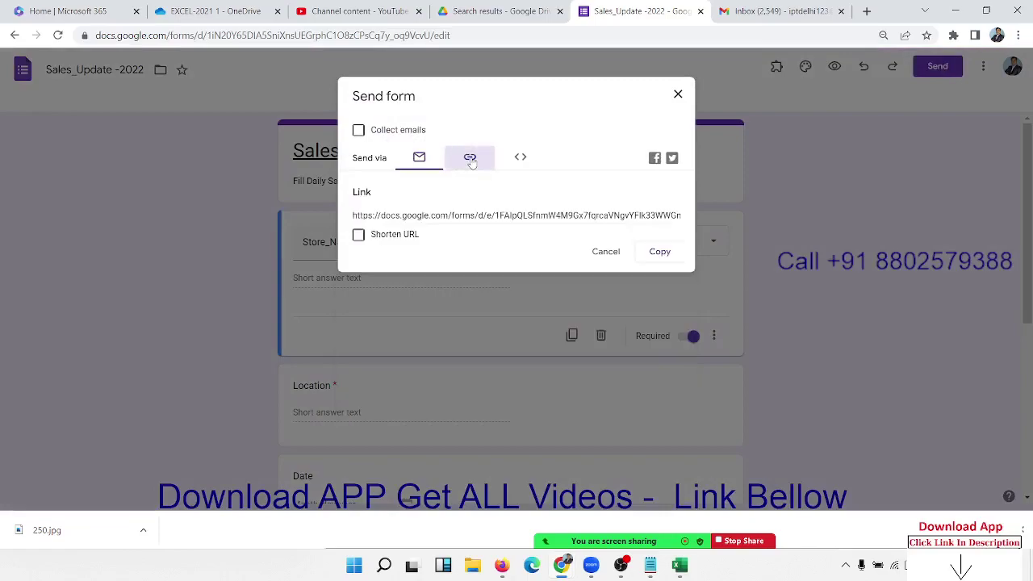
left_click(460, 215)
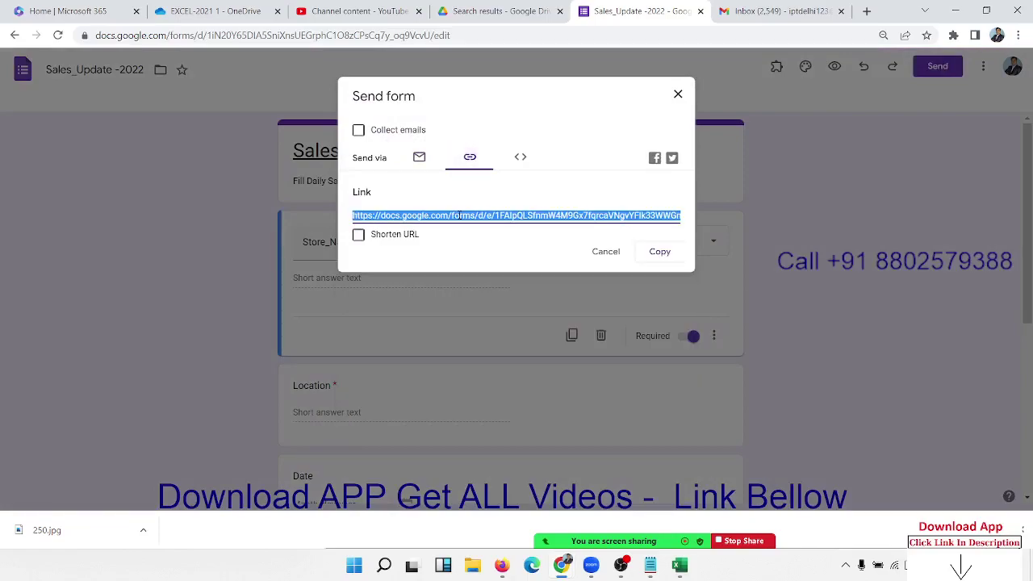
key("ctrl+c")
left_click(866, 10)
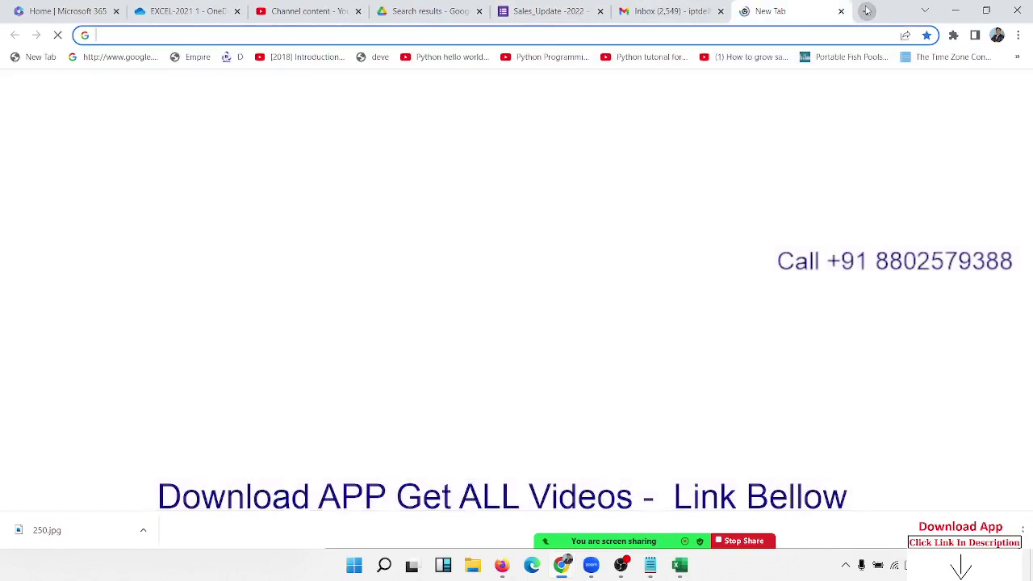
key("ctrl+v")
key("Return")
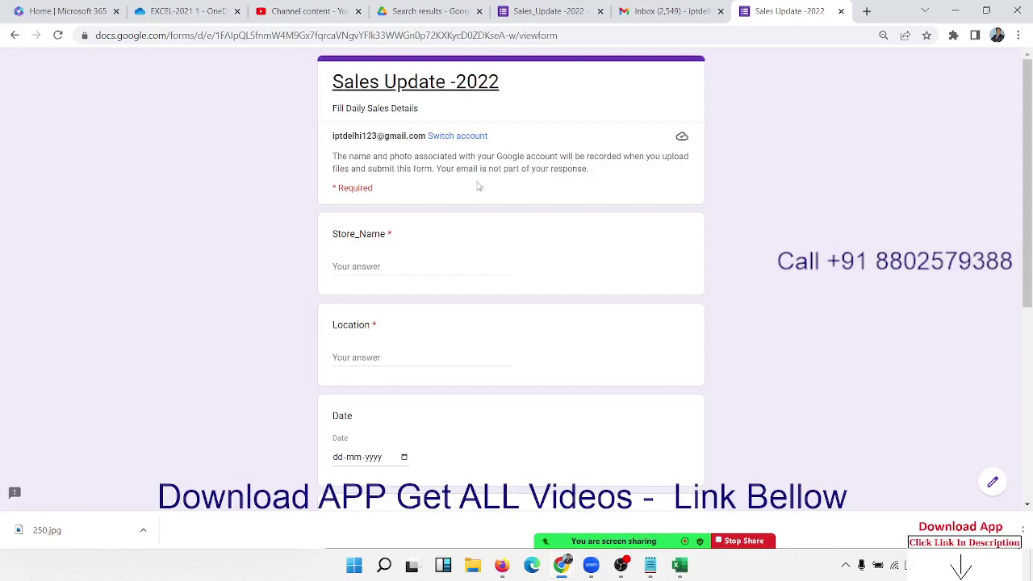
Step: Look over the Store_Name and Location questions on the live form, then return to Drive's forms results
left_click(394, 265)
left_click(369, 345)
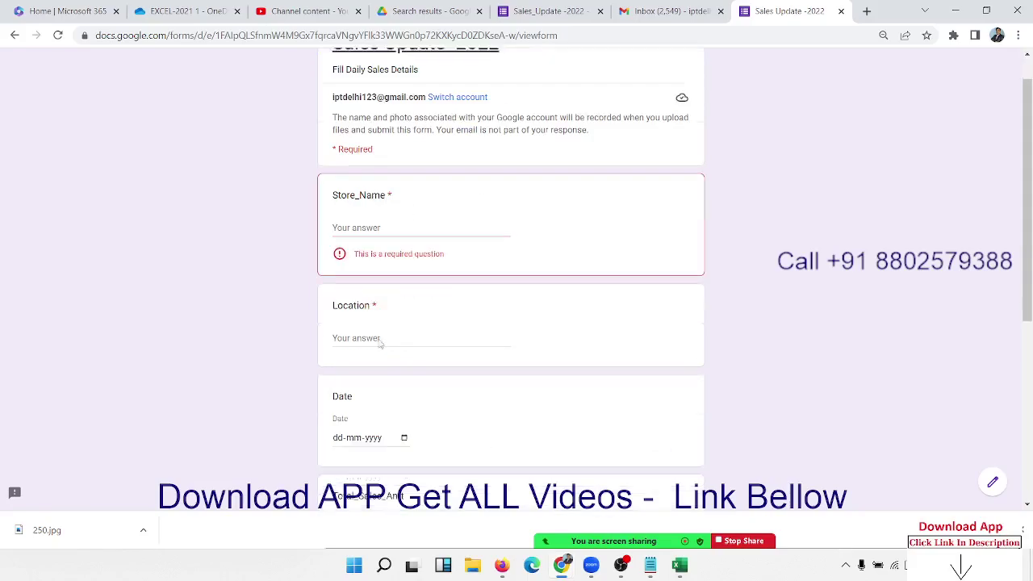
scroll(371, 345, "down", 3)
scroll(374, 340, "down", 2)
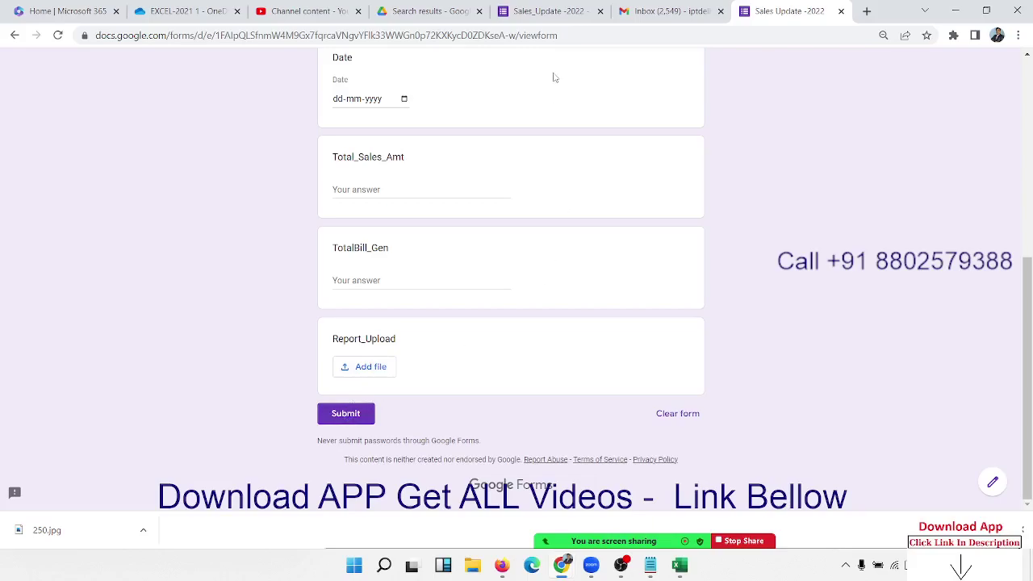
scroll(555, 77, "up", 10)
left_click(397, 17)
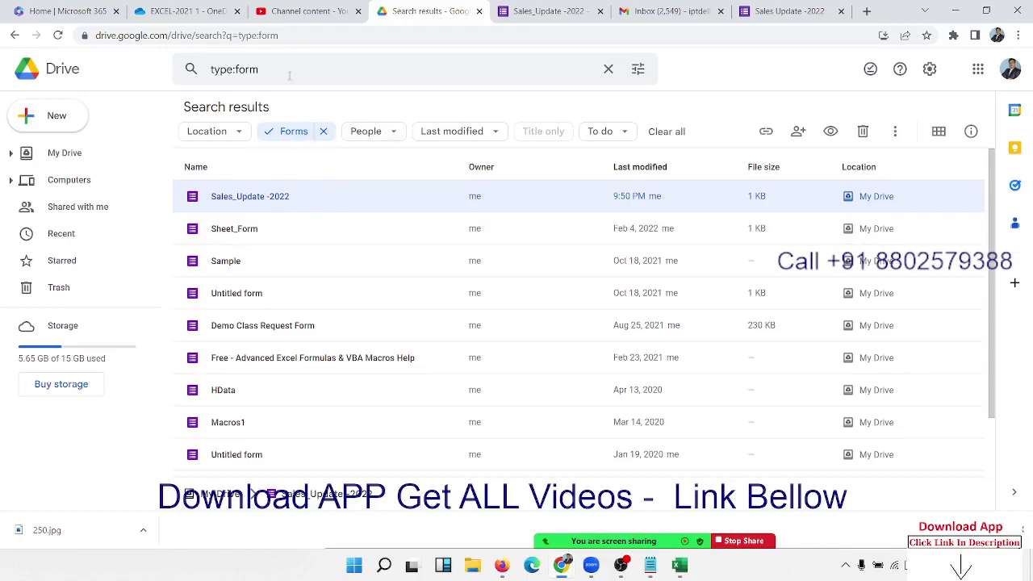
Step: From the form editor's Responses tab, create a new 'Sales_Update -2022 (Responses)' spreadsheet
scroll(347, 252, "down", 3)
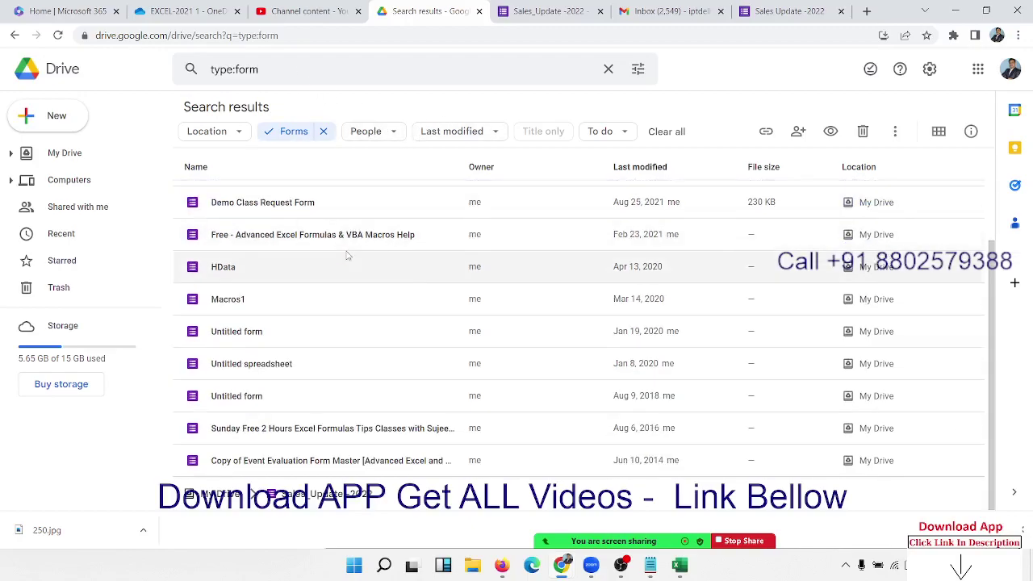
scroll(347, 251, "up", 3)
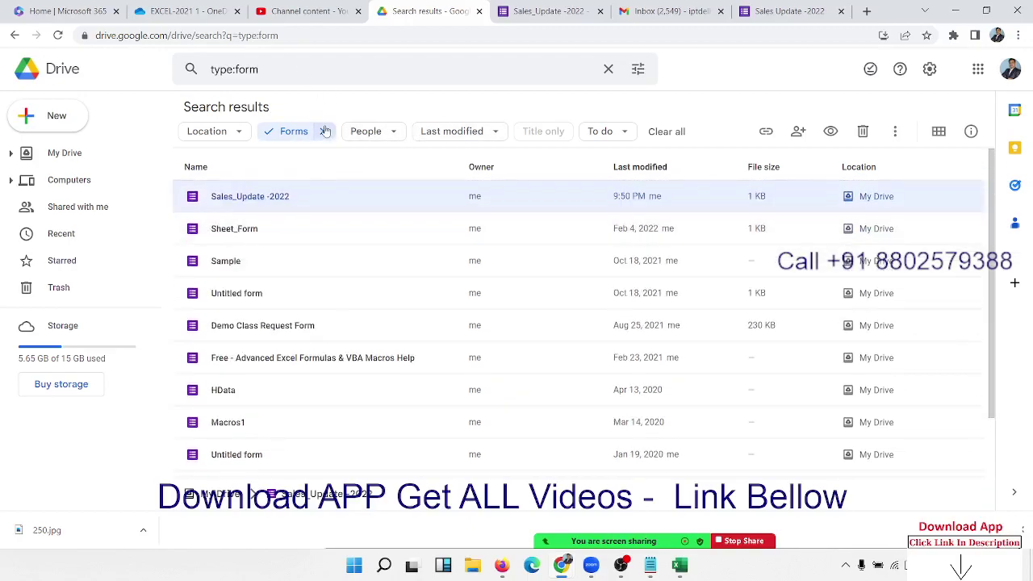
left_click(783, 11)
left_click(565, 11)
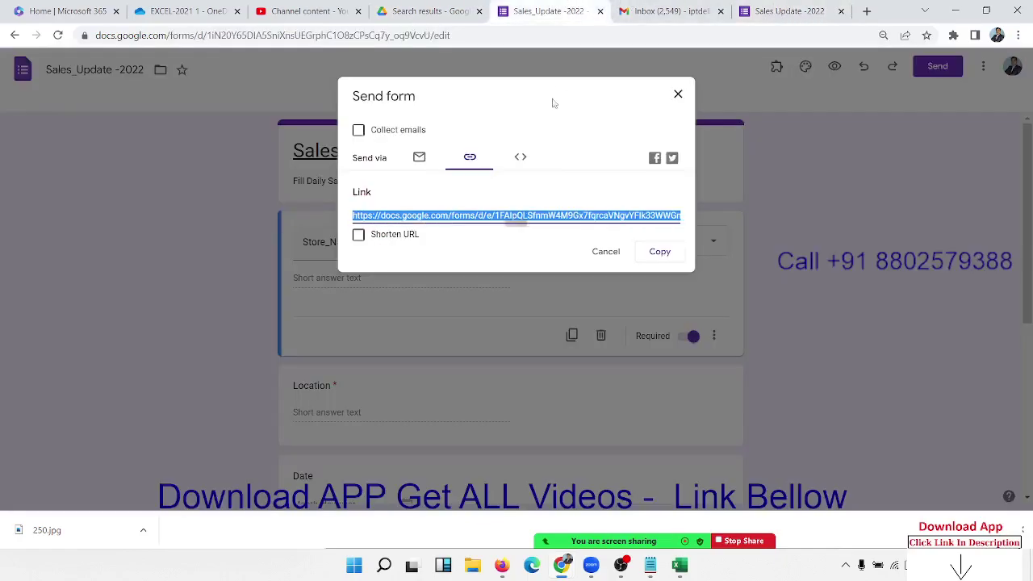
left_click(677, 96)
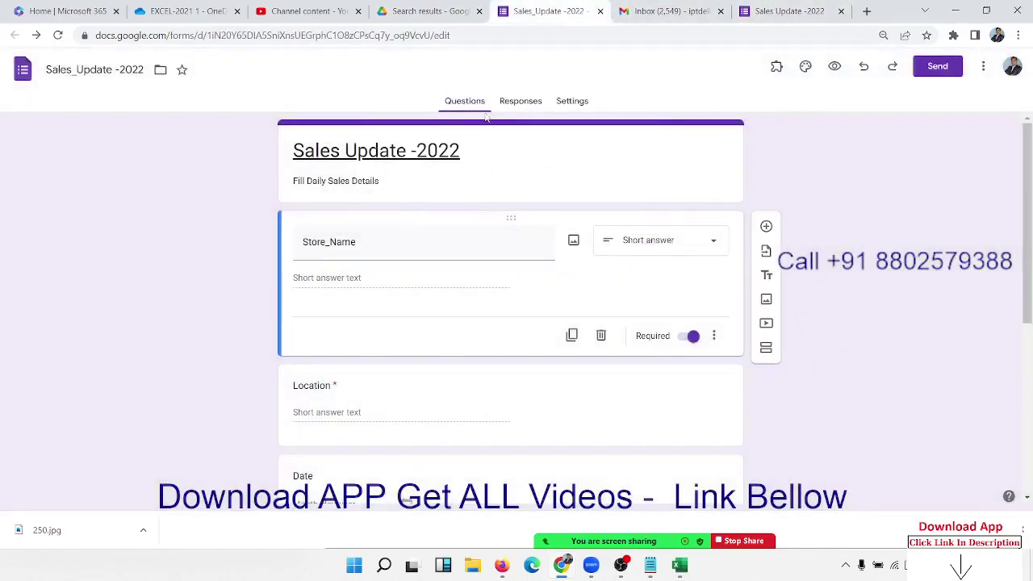
left_click(520, 101)
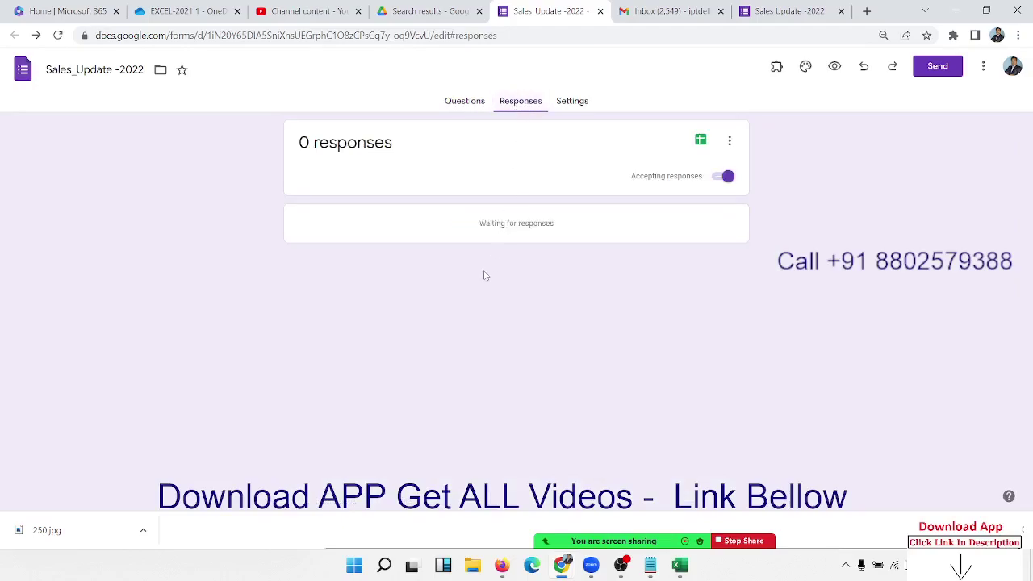
left_click(701, 140)
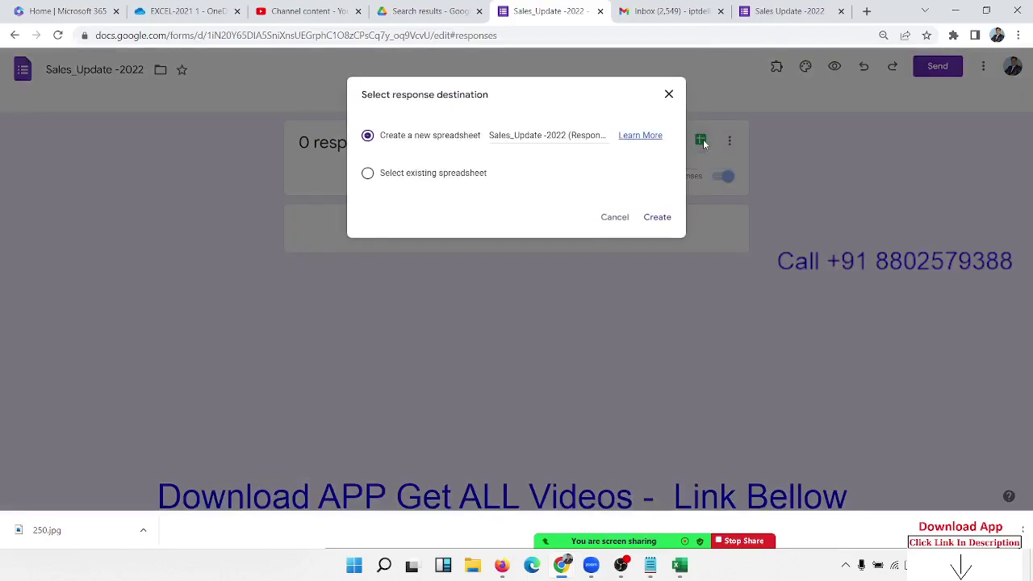
left_click(658, 219)
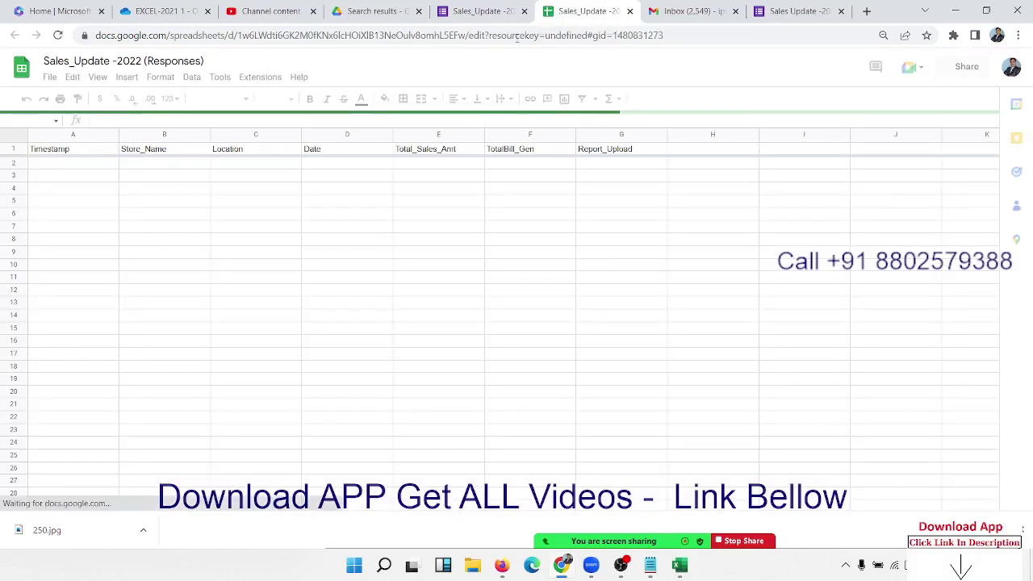
Step: On the live form, answer Store_Name with MUZ and Location with Muzaffarpur
left_click(813, 17)
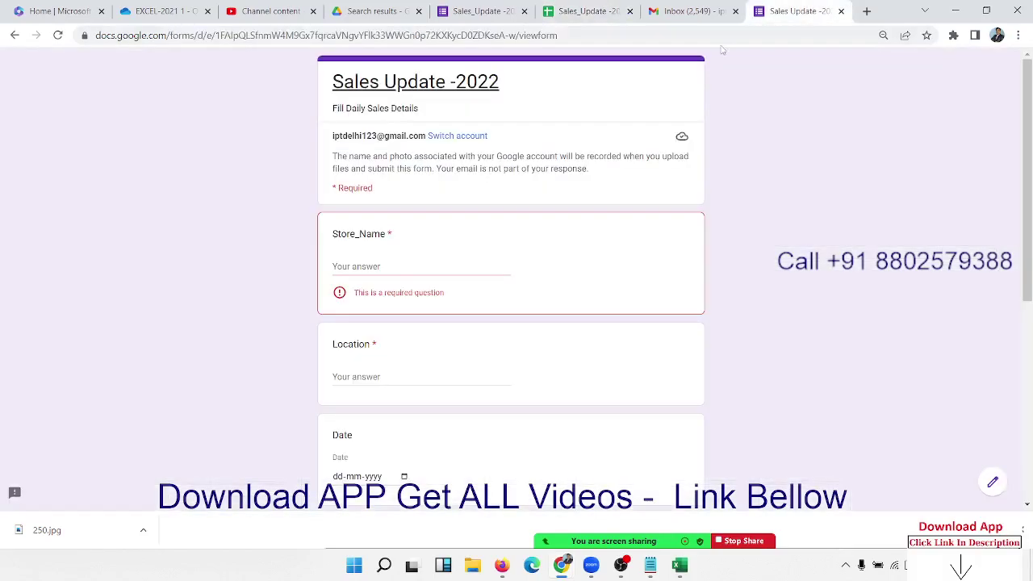
left_click(364, 265)
type("P")
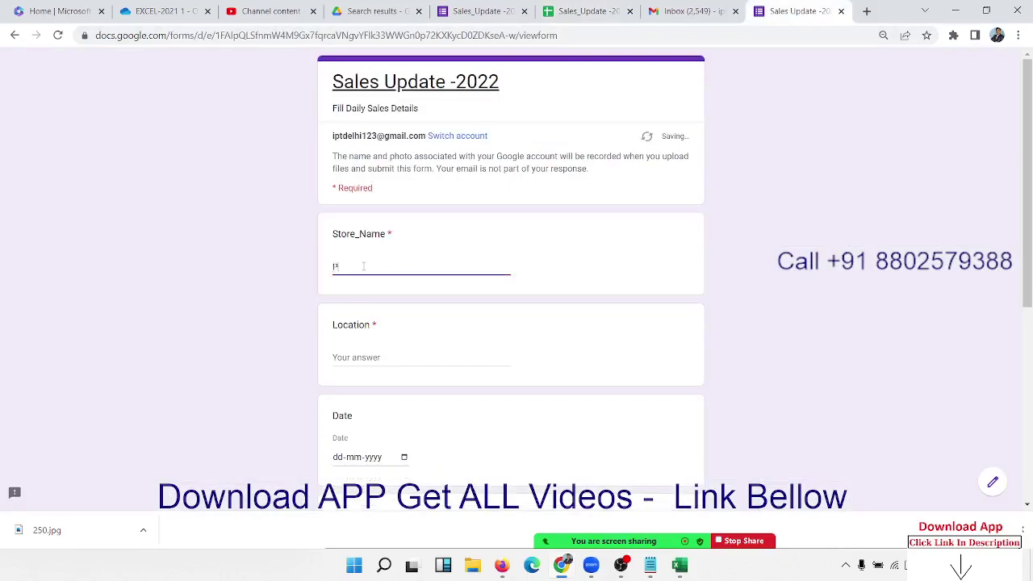
key("BackSpace")
key("BackSpace")
type("M")
key("Tab")
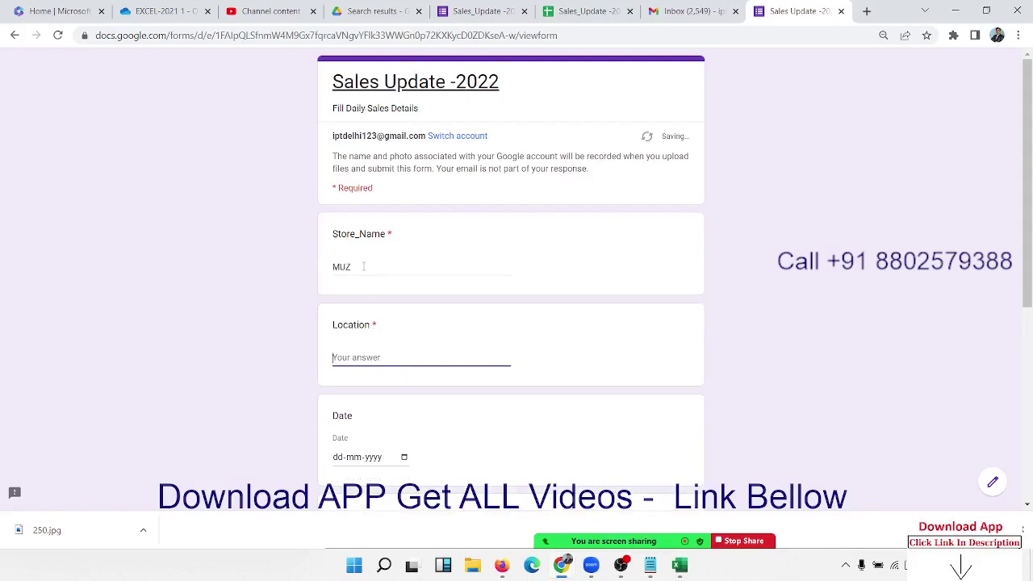
type("Muzaffarpur")
key("Tab")
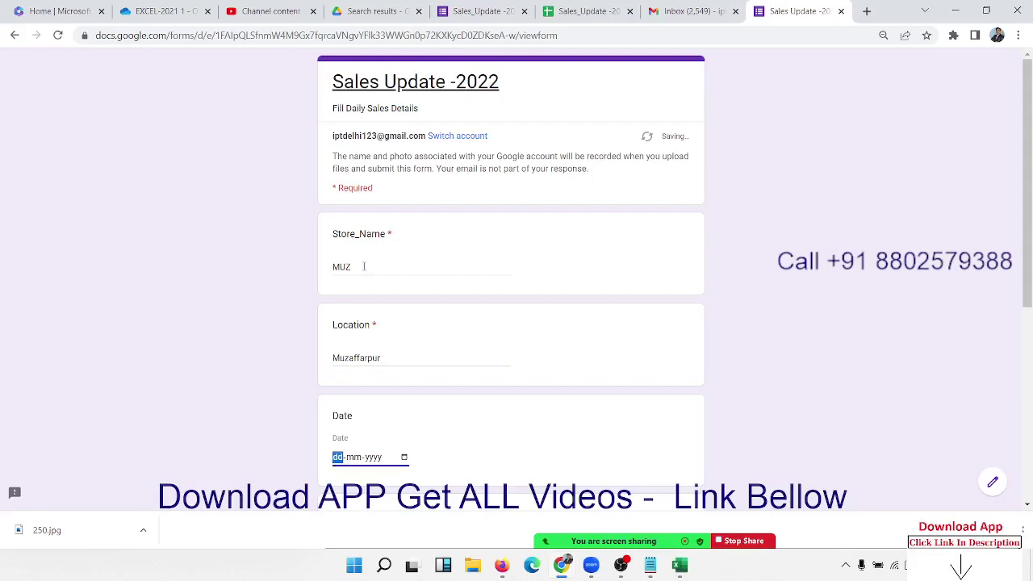
Step: Pick 23-11-2022 as the date, and enter Total_Sales_Amt 62352 and TotalBill_Gen 123
left_click(406, 458)
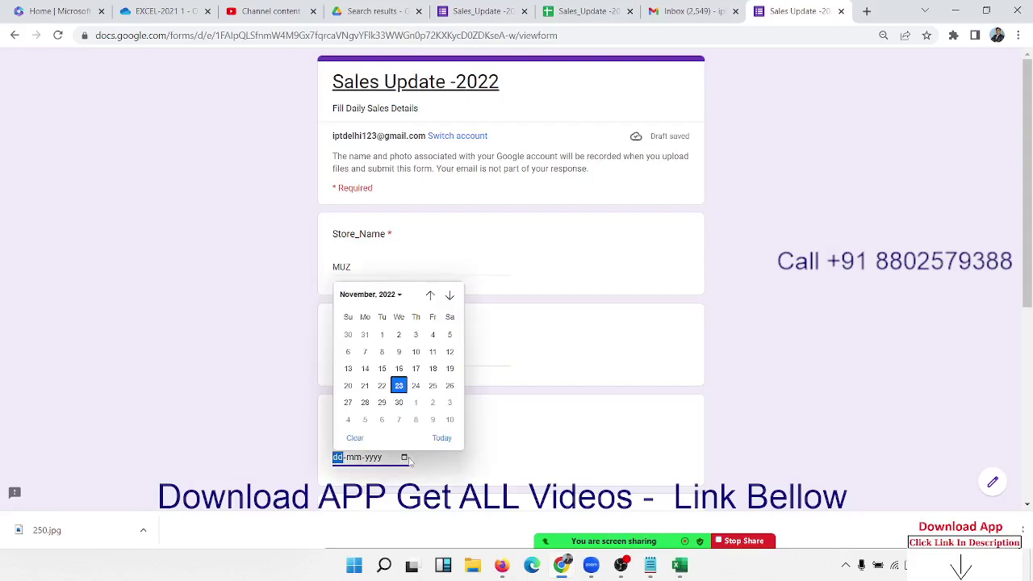
left_click(399, 389)
scroll(488, 407, "down", 3)
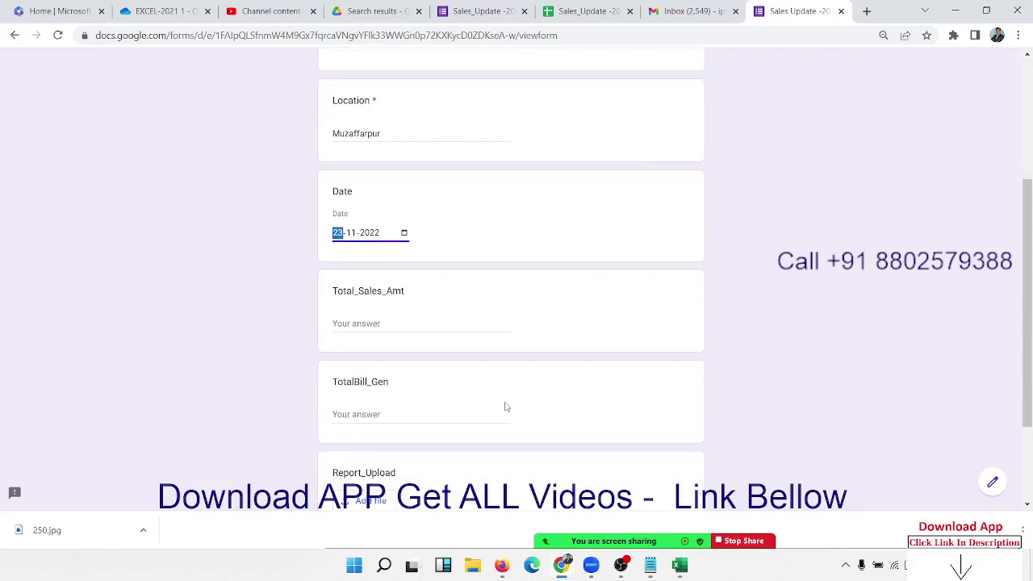
left_click(381, 323)
type("62352")
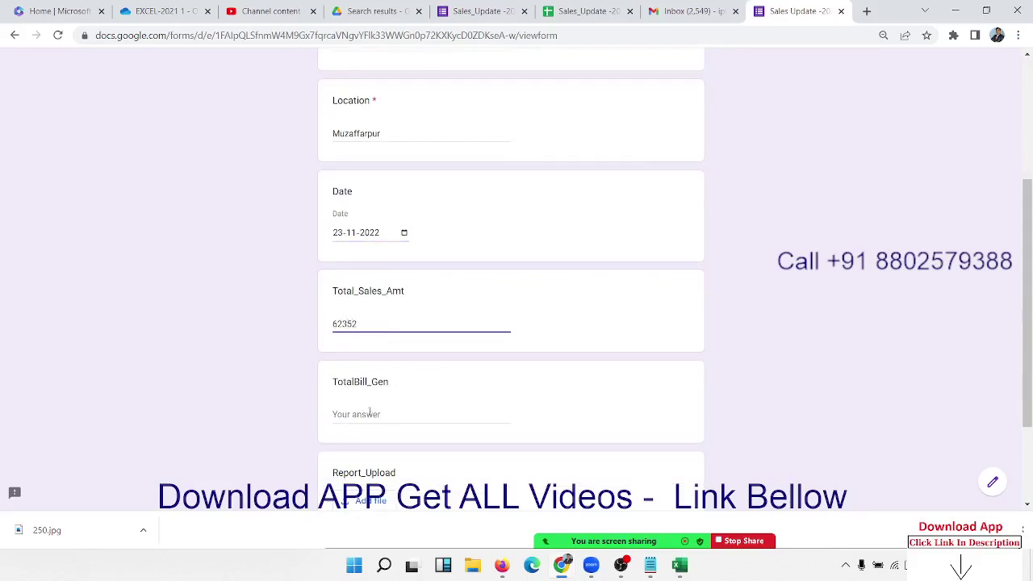
left_click(369, 413)
type("123")
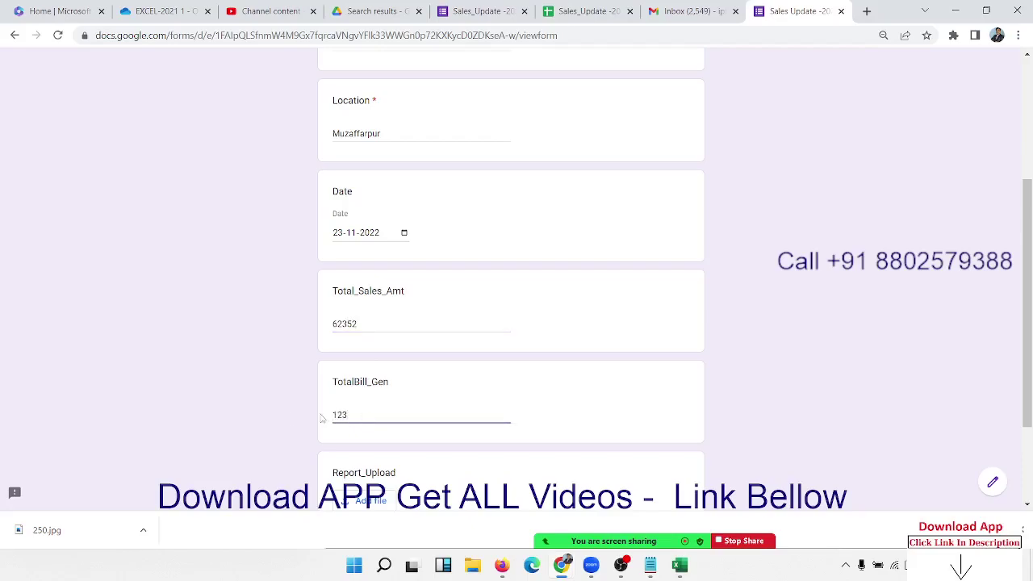
scroll(322, 418, "down", 2)
Step: Upload 250.jpg from Pictures as the Report_Upload answer and submit the form
left_click(355, 369)
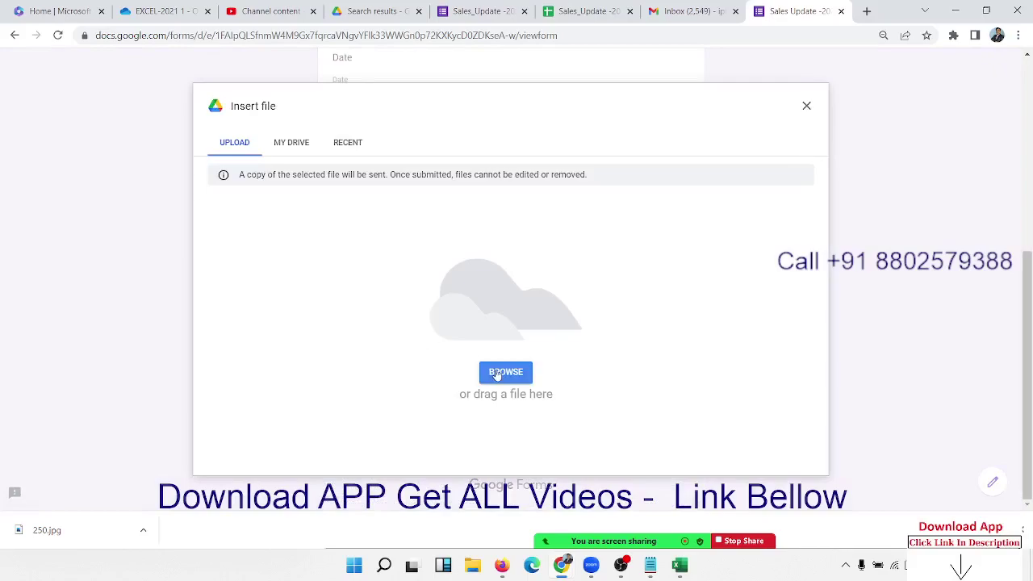
left_click(497, 374)
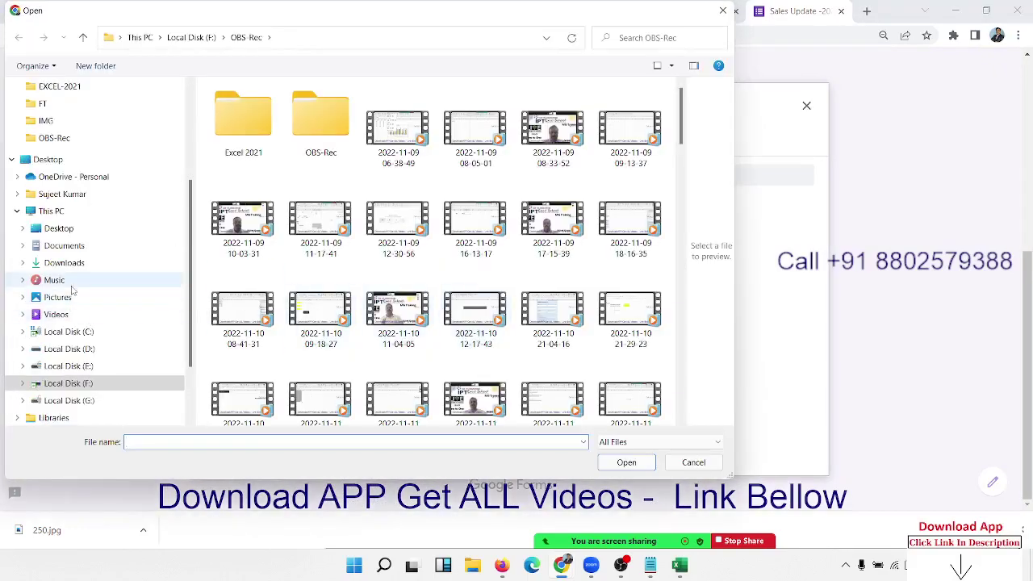
left_click(70, 297)
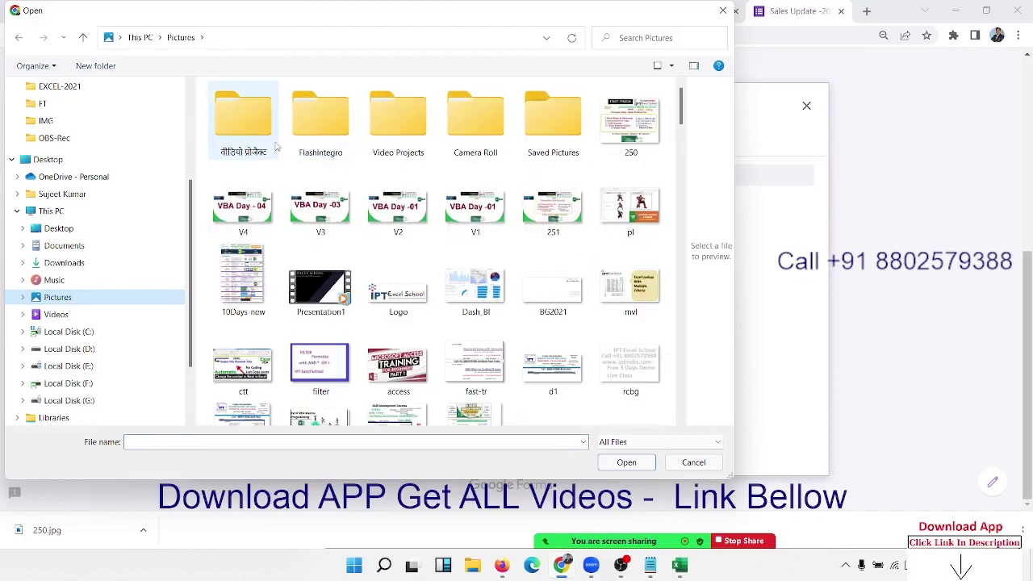
left_click(631, 121)
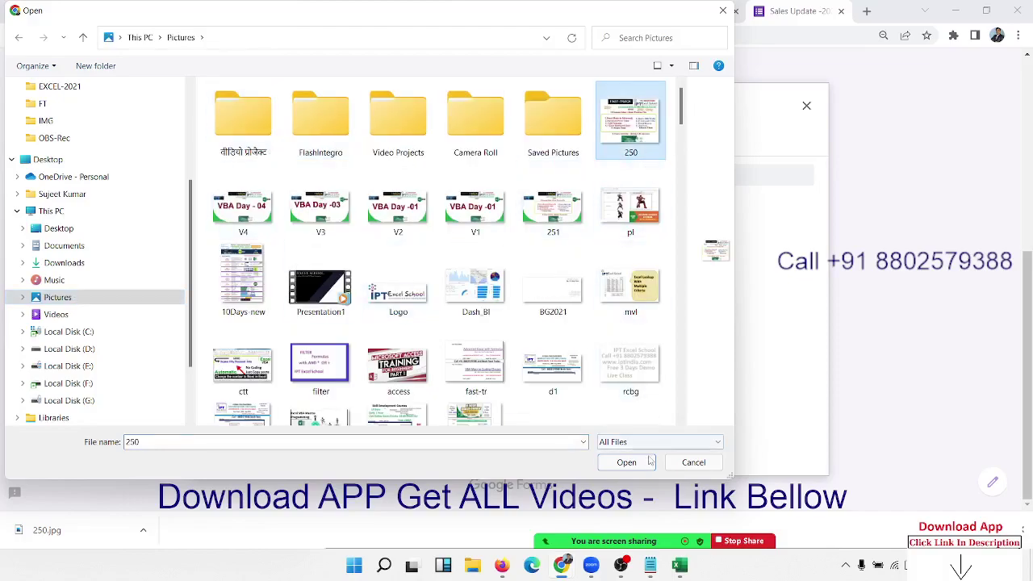
left_click(627, 463)
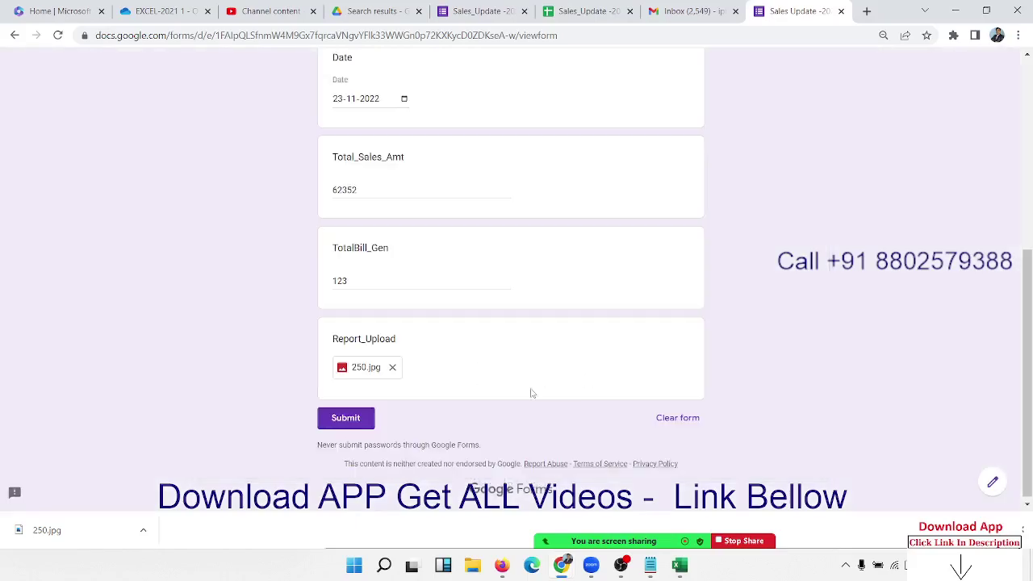
left_click(344, 426)
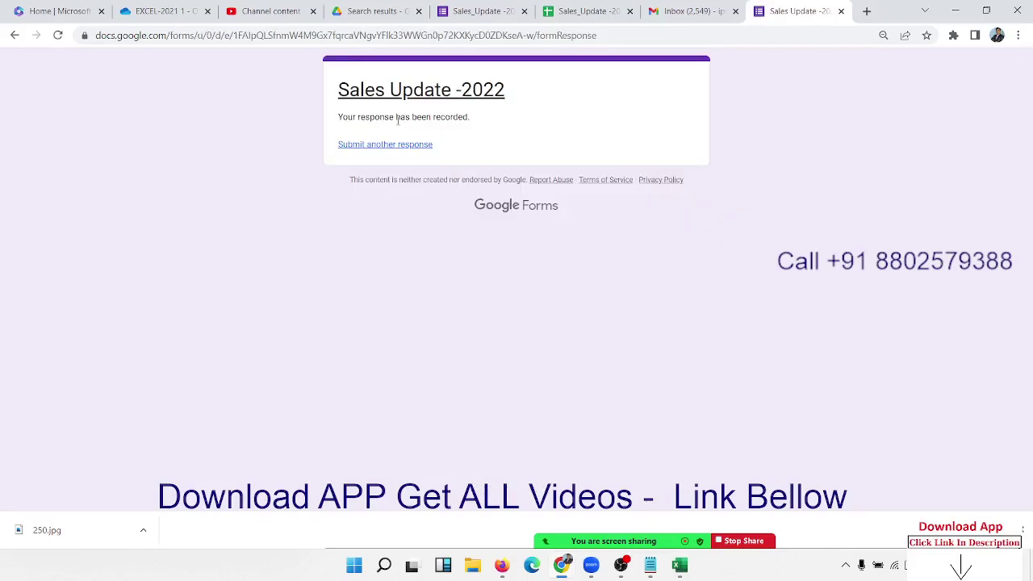
triple_click(398, 118)
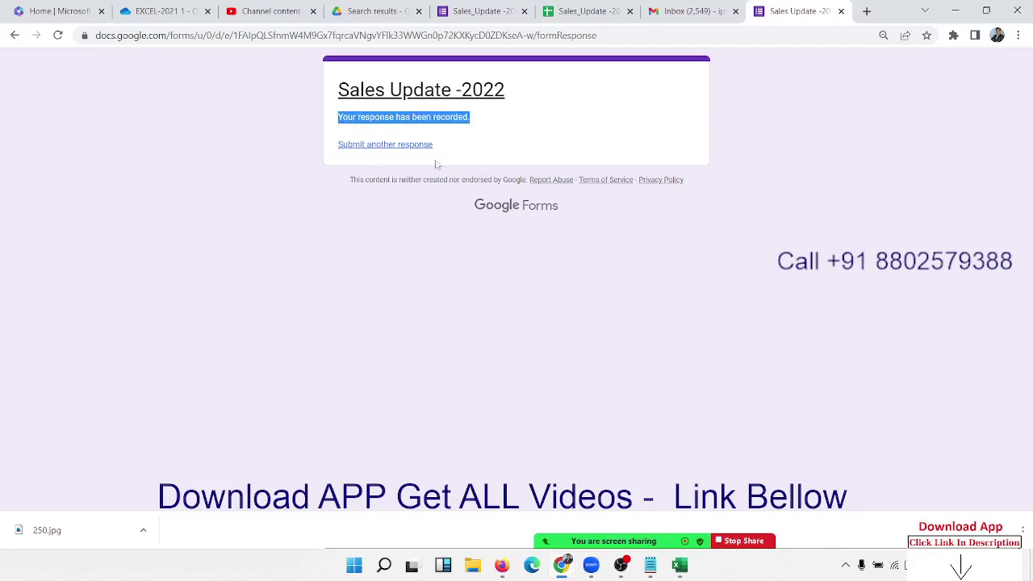
left_click(683, 11)
Step: Review row 2 of the Responses sheet with its 250.jpg link, then return to the confirmation tab
left_click(600, 16)
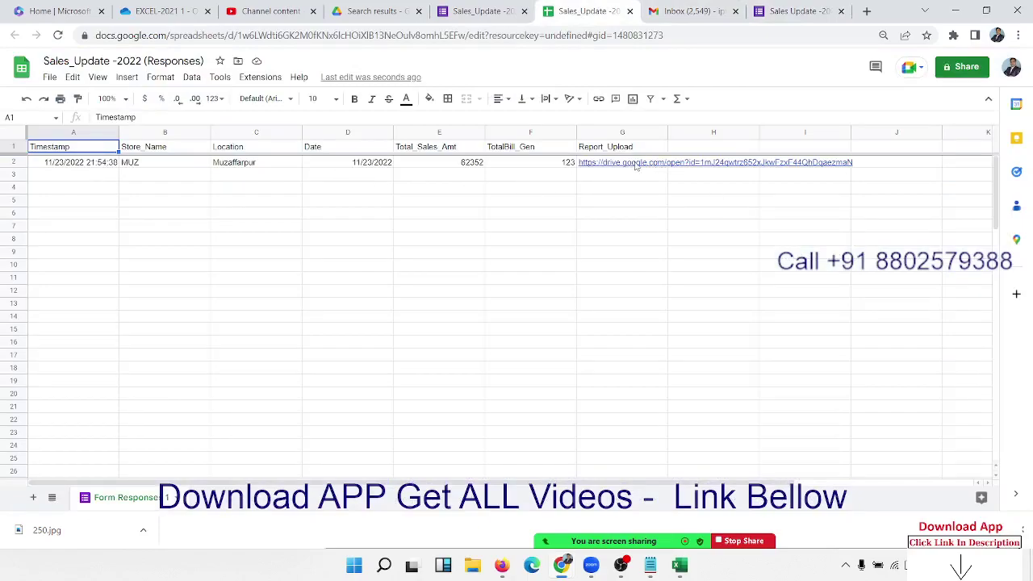
mouse_move(613, 162)
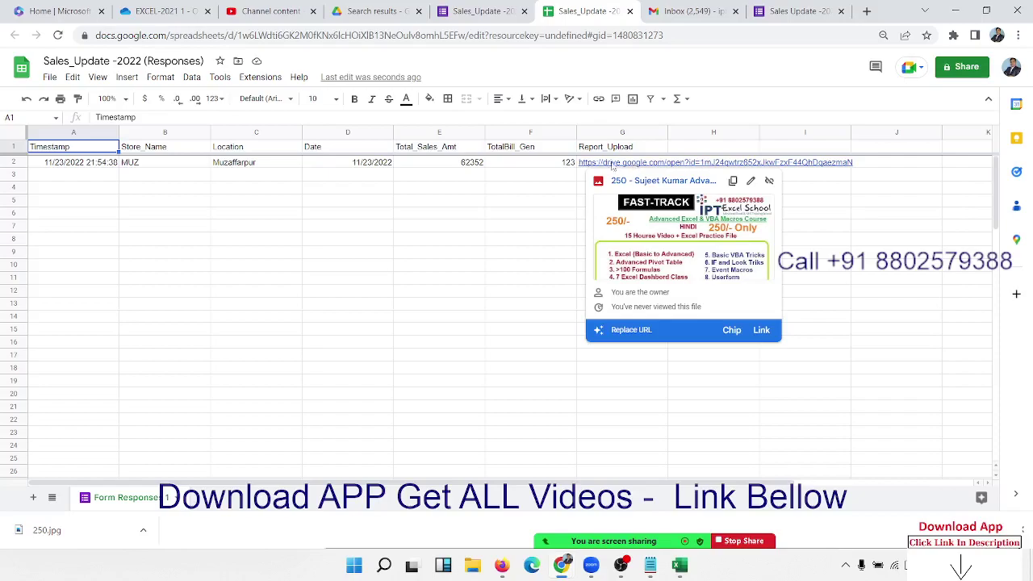
left_click(540, 206)
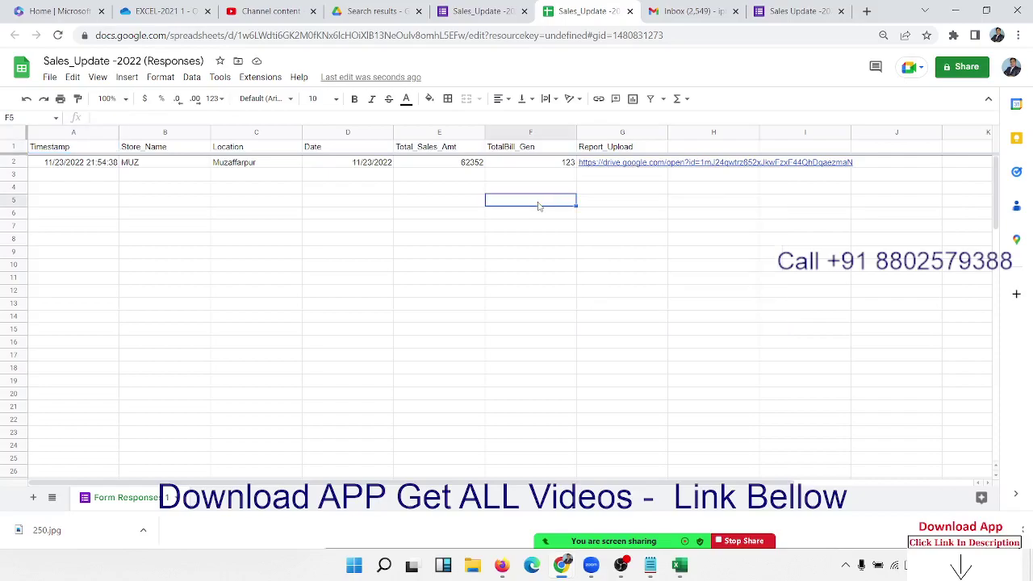
left_click(604, 188)
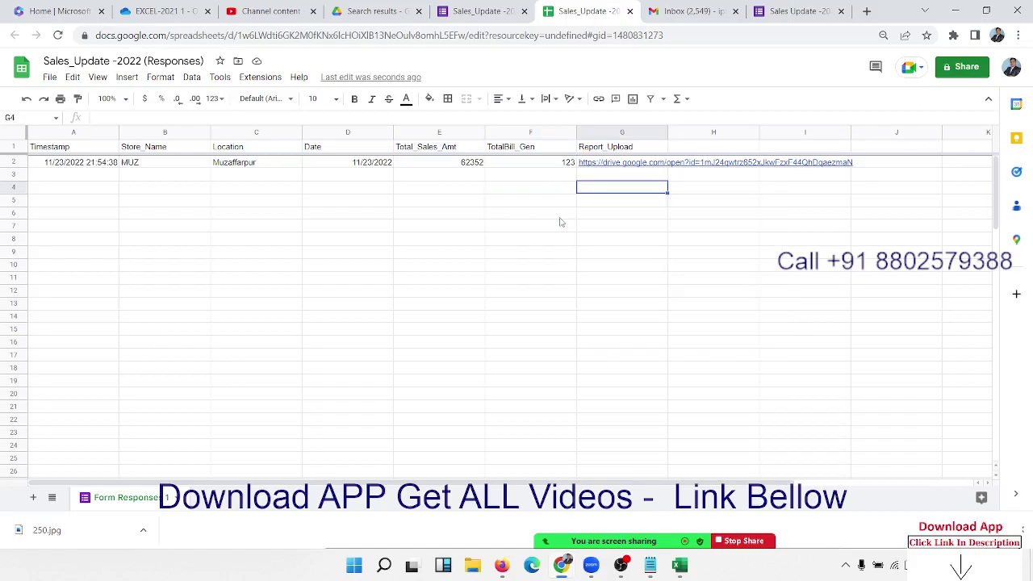
left_click(773, 13)
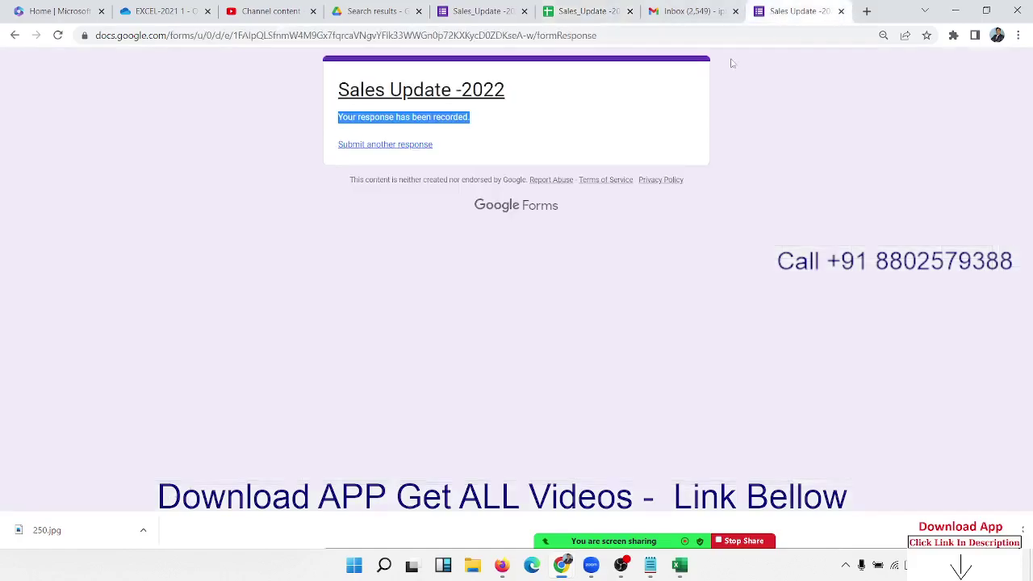
Step: Reopen the Sales_Update -2022 editor from Drive's forms list and scroll through its questions
left_click(705, 12)
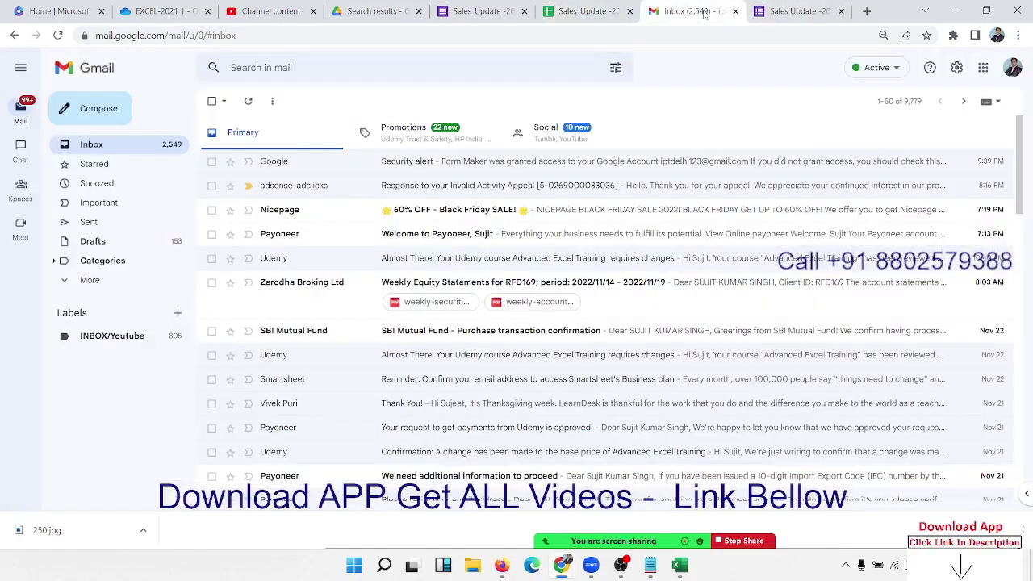
left_click(460, 11)
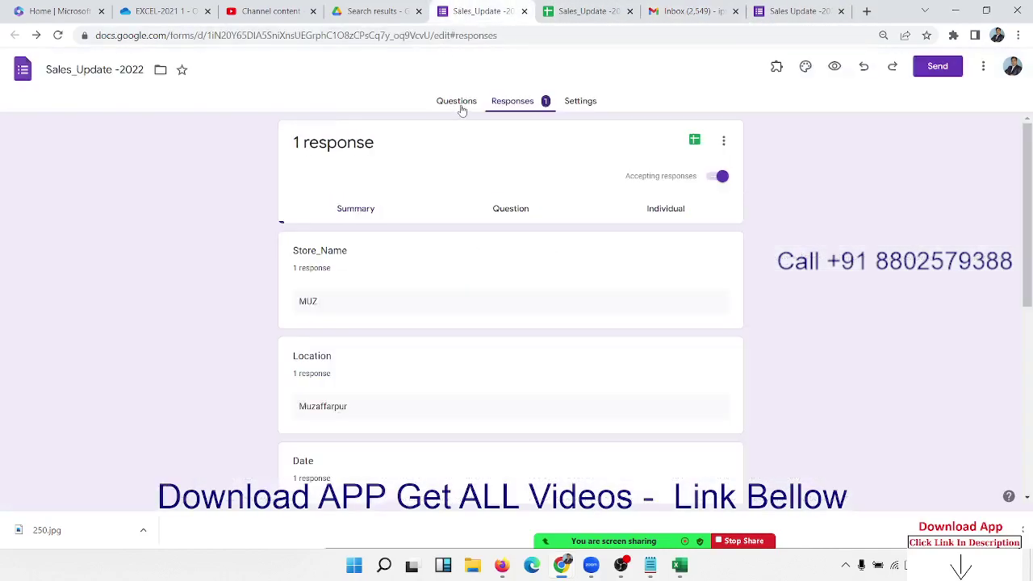
left_click(457, 101)
left_click(373, 11)
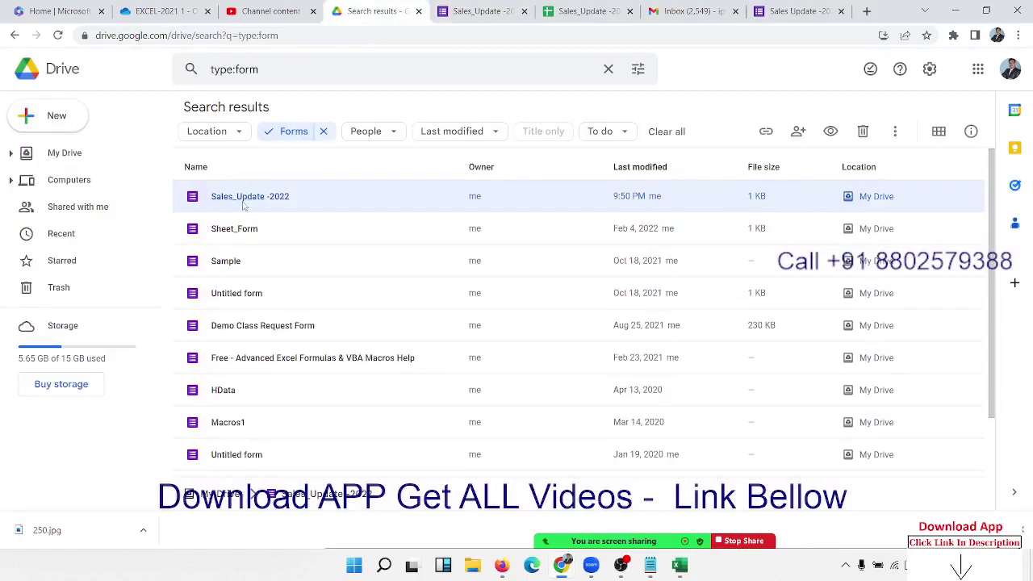
left_click(459, 12)
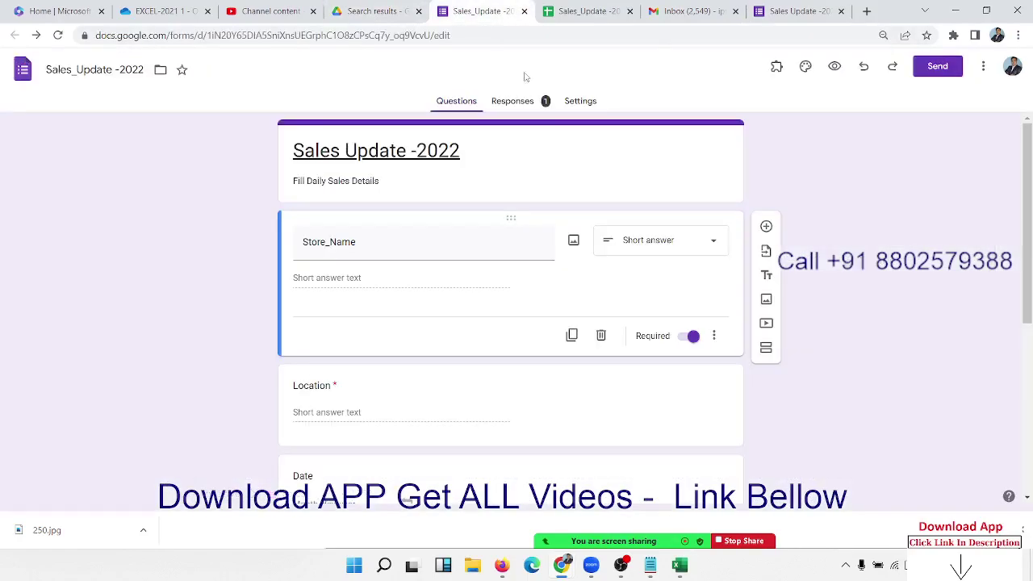
scroll(458, 214, "down", 5)
scroll(422, 302, "up", 5)
scroll(395, 398, "down", 3)
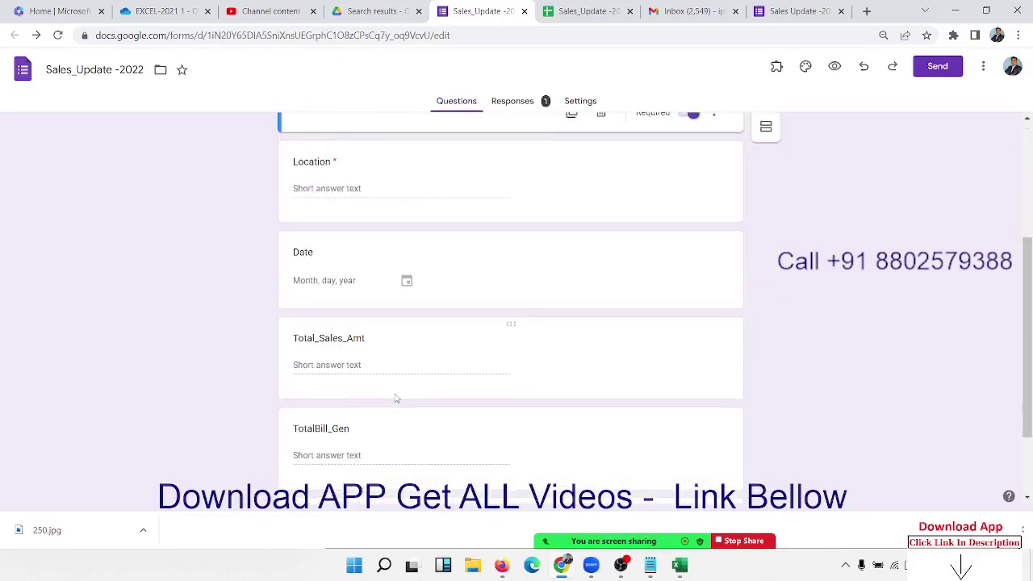
scroll(394, 393, "down", 1)
scroll(395, 389, "up", 5)
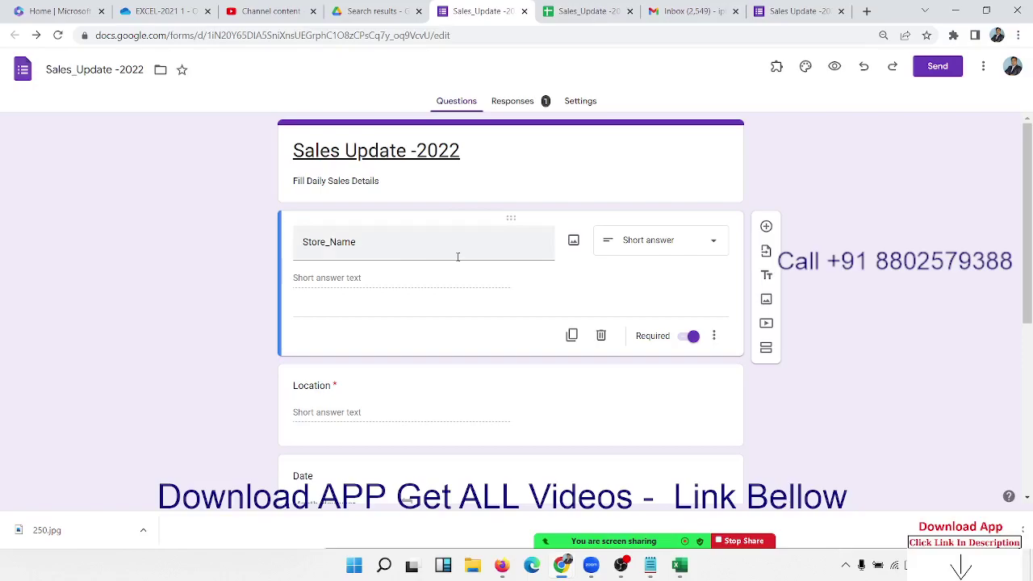
Step: Browse the single response in the Summary, Question and Individual views, ending on Summary
left_click(526, 111)
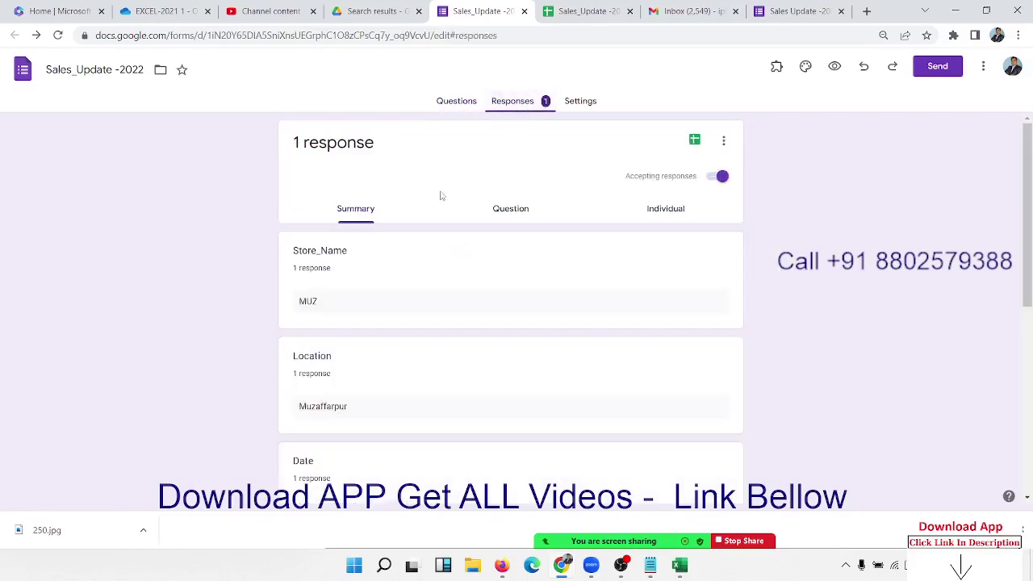
left_click(494, 208)
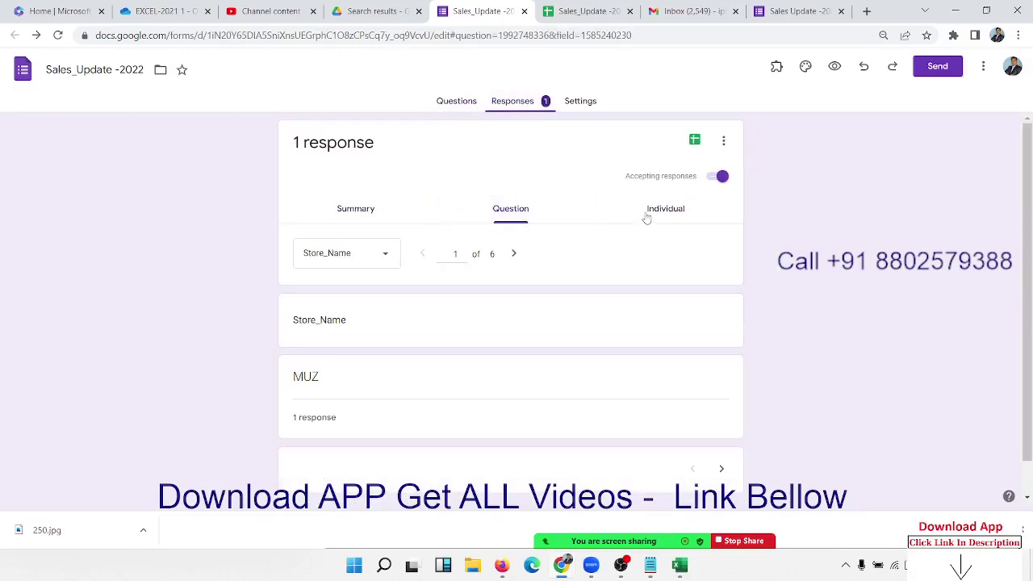
left_click(647, 215)
left_click(362, 213)
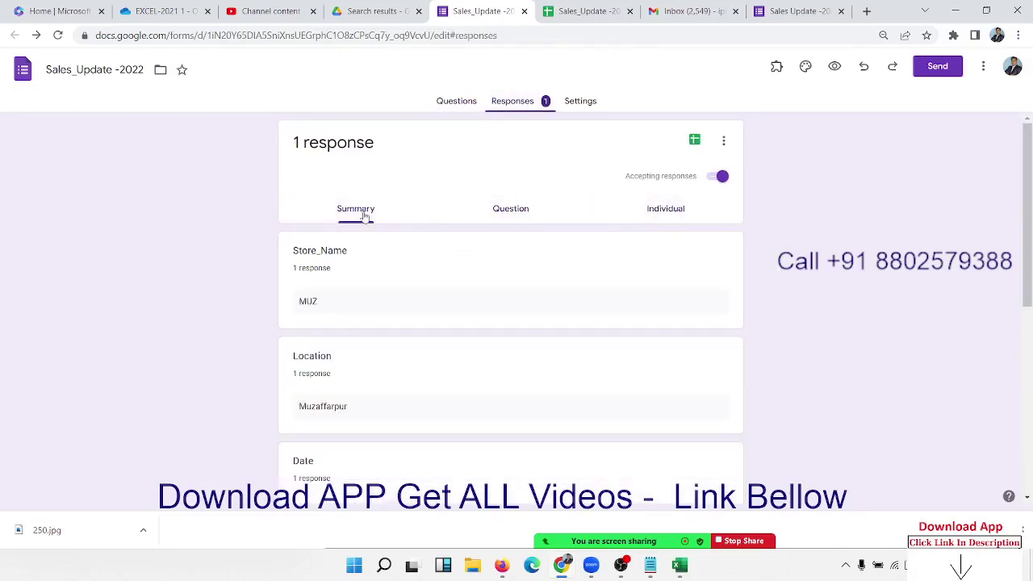
scroll(345, 325, "down", 5)
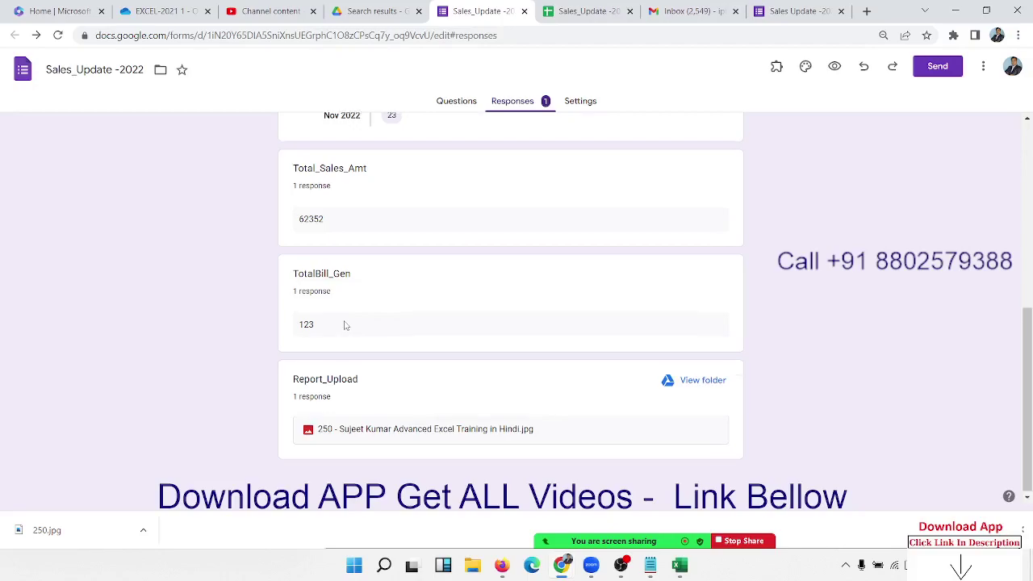
scroll(346, 325, "up", 5)
left_click(511, 220)
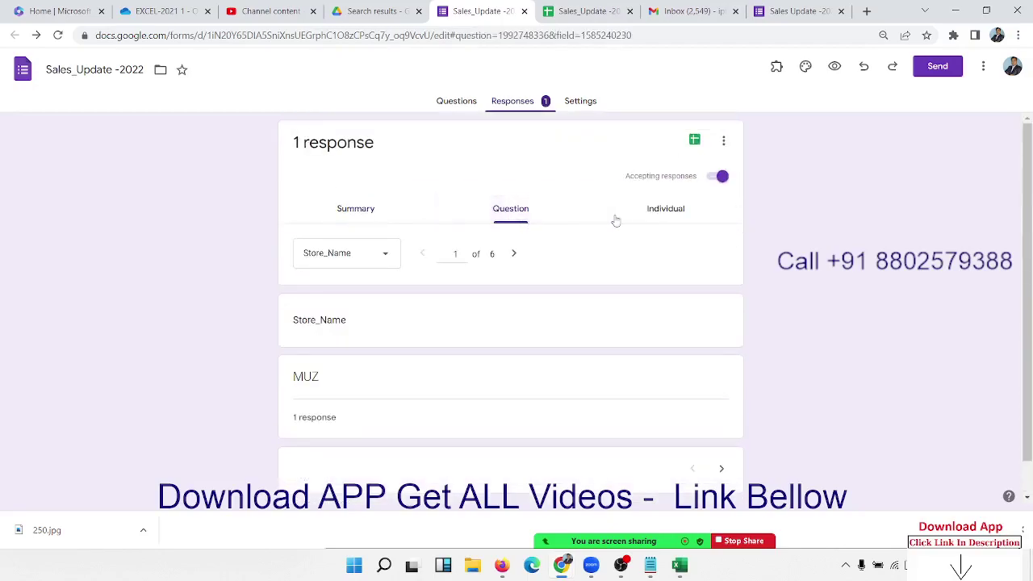
left_click(651, 221)
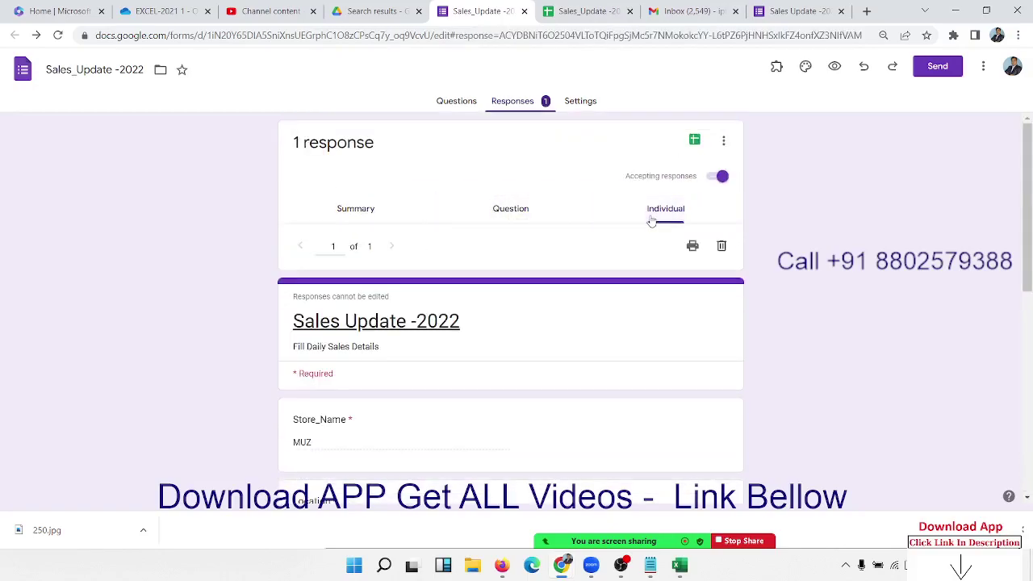
scroll(564, 332, "down", 3)
scroll(563, 332, "up", 3)
left_click(360, 220)
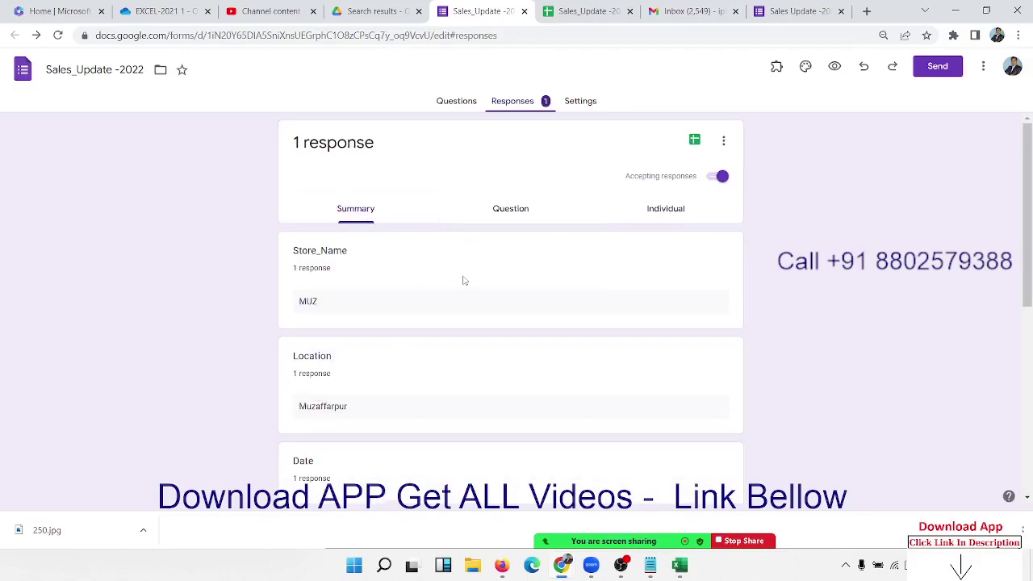
Step: Edit cell B2 of the responses sheet to read MUZZ, then go back to the form's confirmation tab
left_click(596, 13)
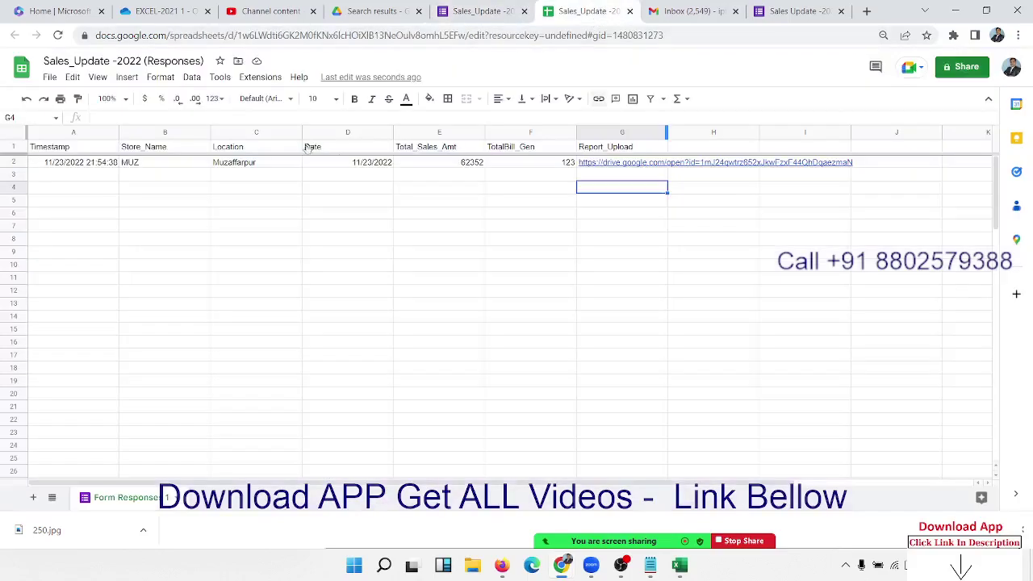
left_click(166, 164)
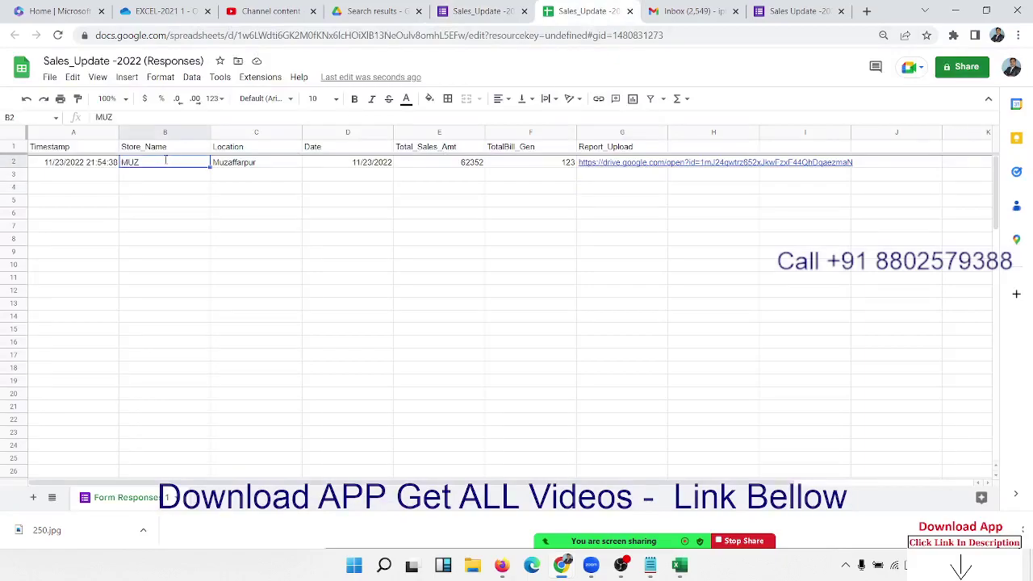
double_click(165, 162)
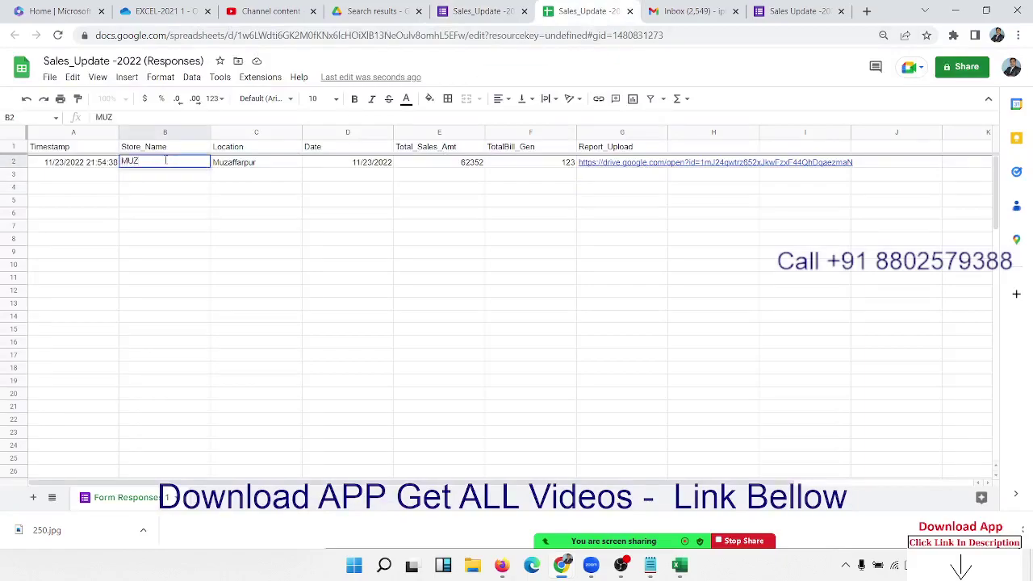
type("z")
key("BackSpace")
type("Z")
key("Return")
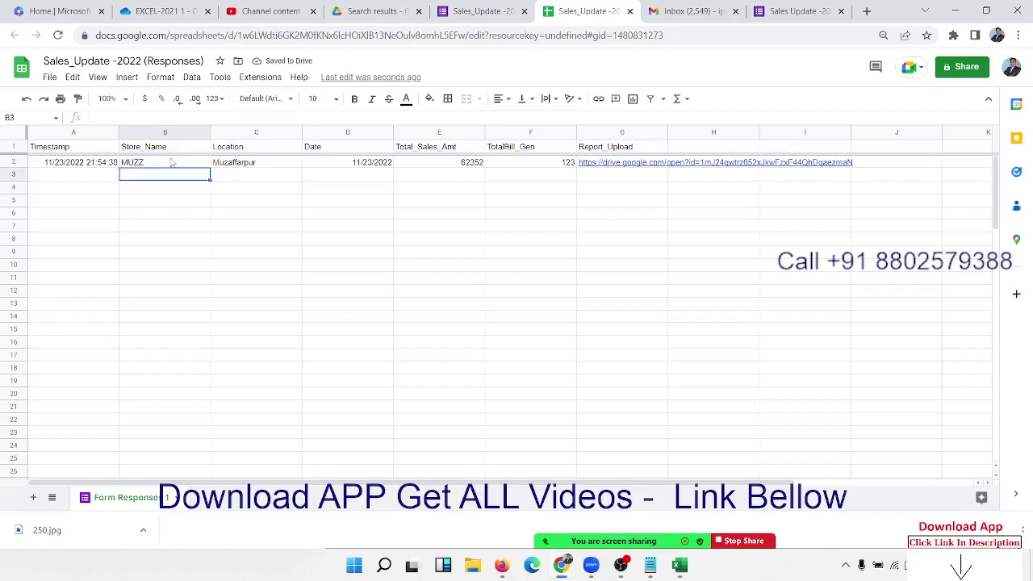
left_click(775, 15)
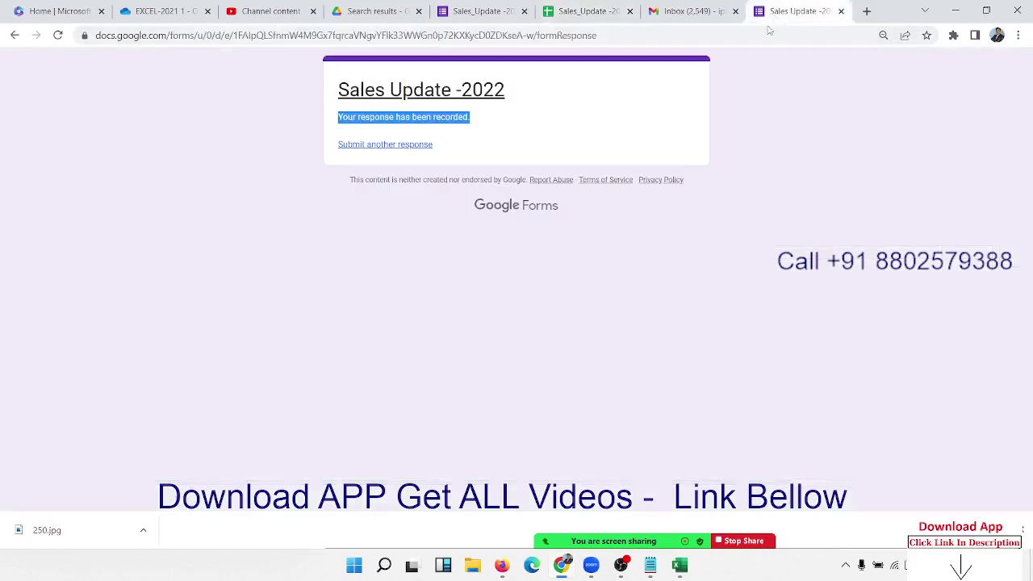
Step: Go back from the response-recorded page to the blank Sales Update -2022 form and scroll through its fields
left_click(385, 40)
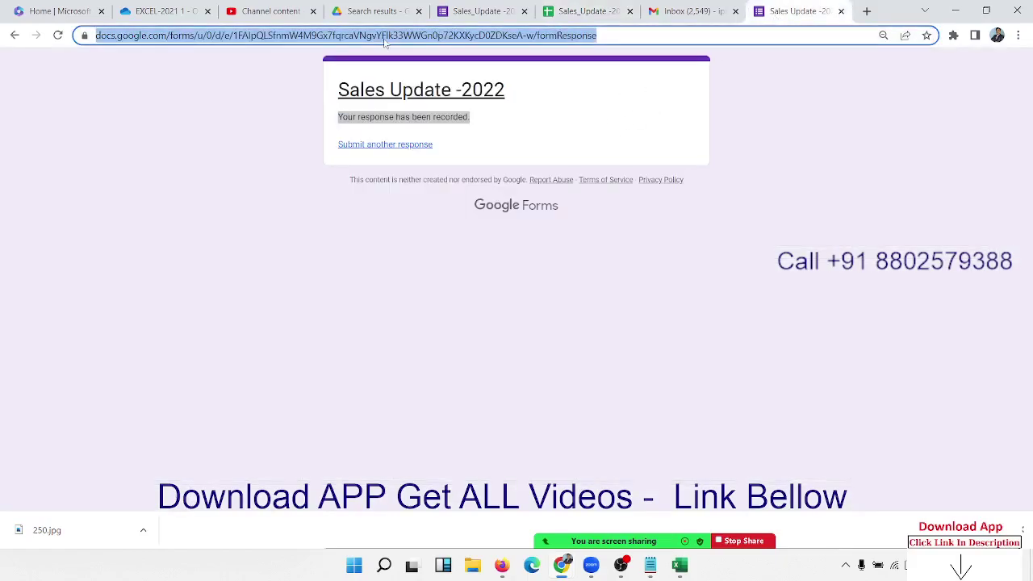
left_click(16, 35)
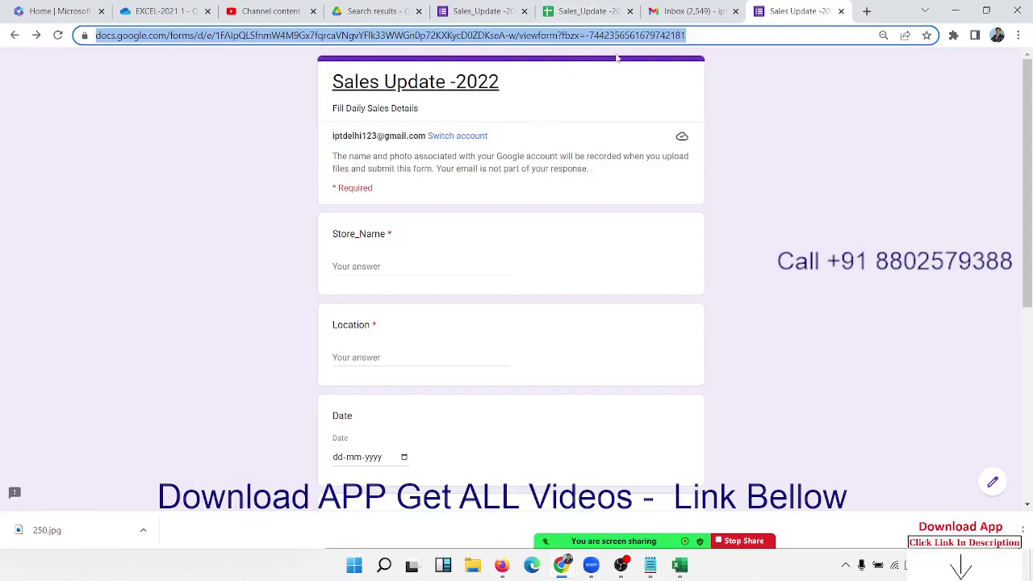
scroll(472, 106, "down", 5)
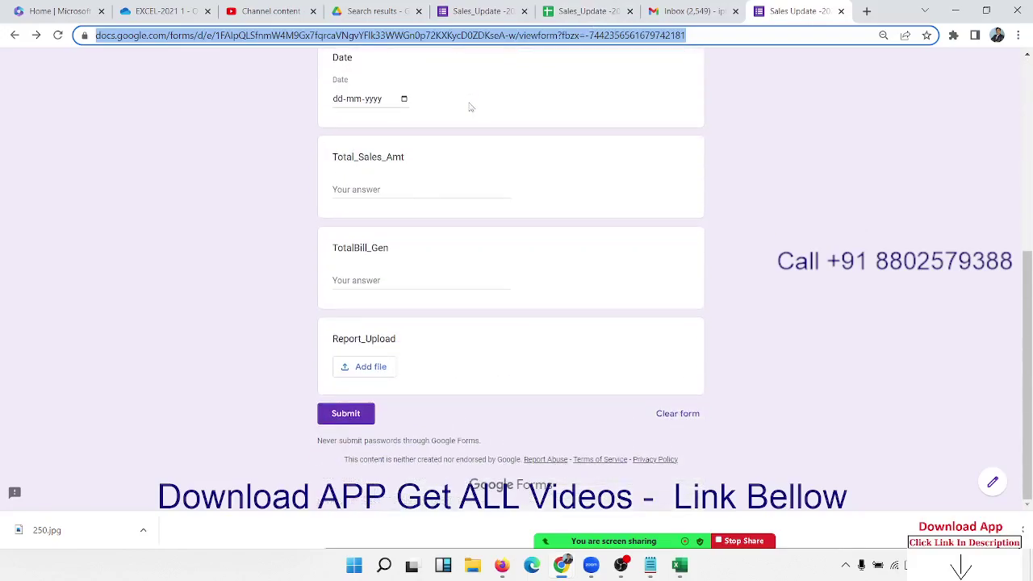
scroll(471, 106, "up", 3)
scroll(471, 106, "up", 2)
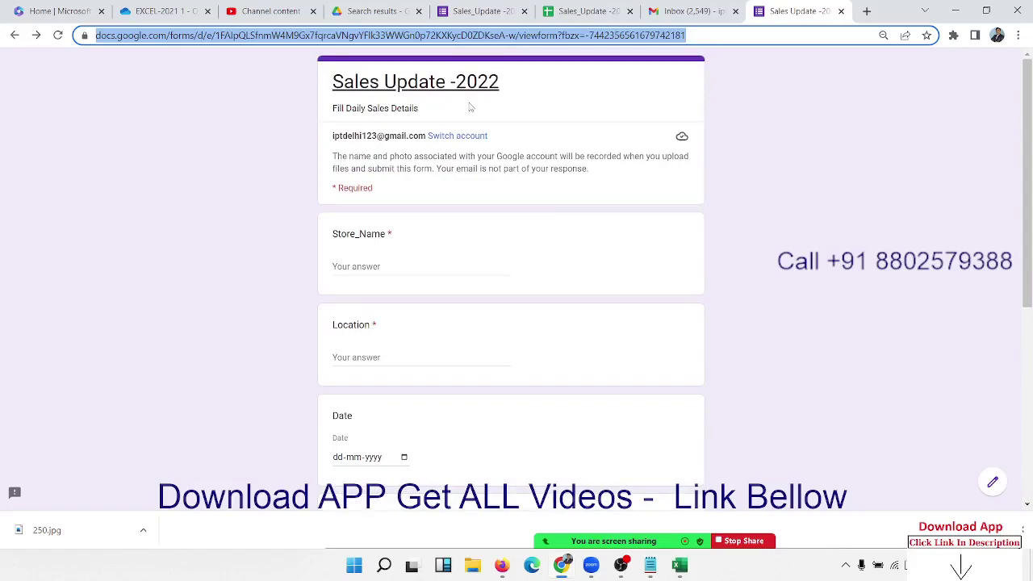
left_click(611, 107)
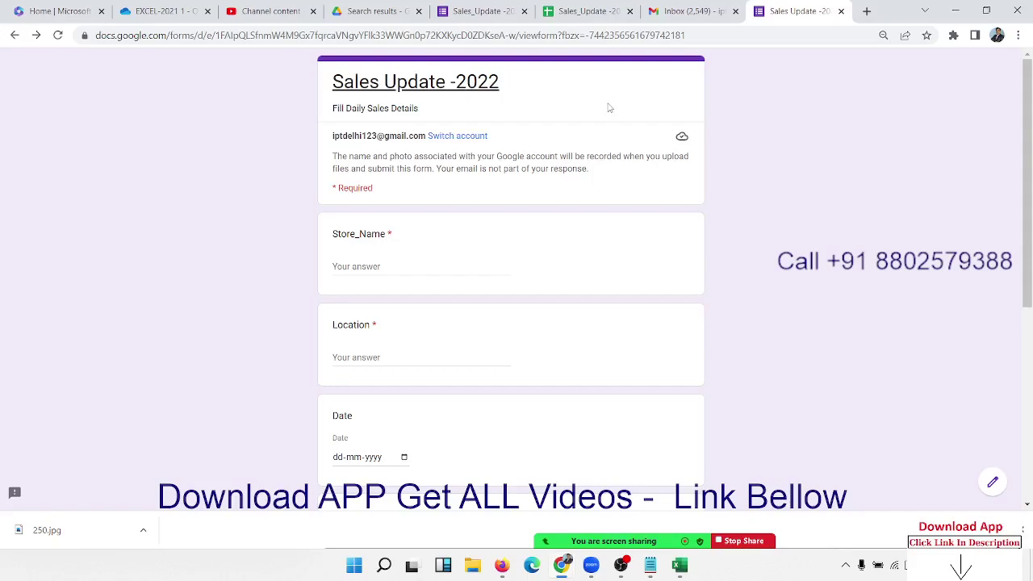
Step: In the responses spreadsheet, check the A2 submission timestamp and the empty range A3:G18
left_click(586, 11)
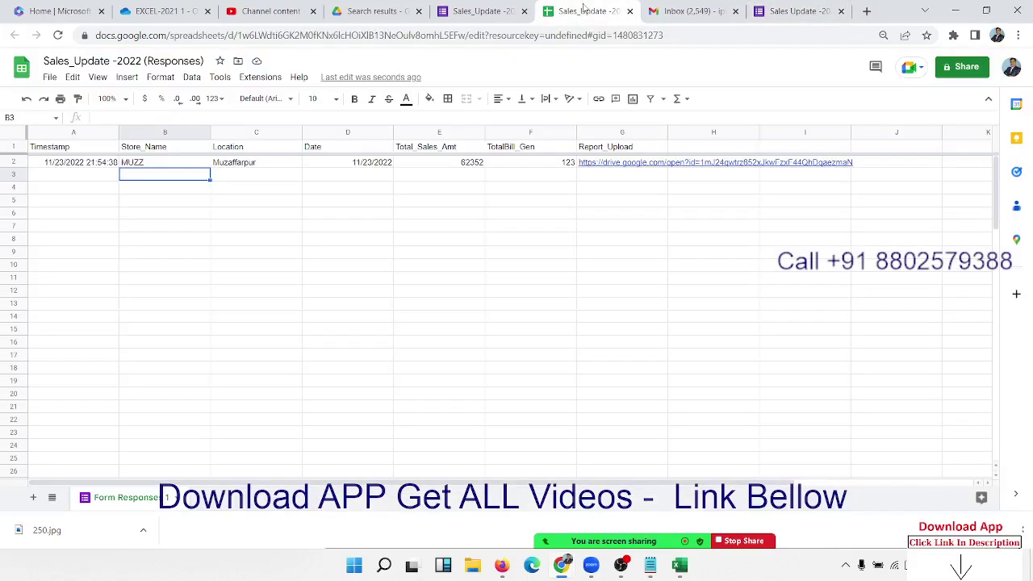
left_click(84, 167)
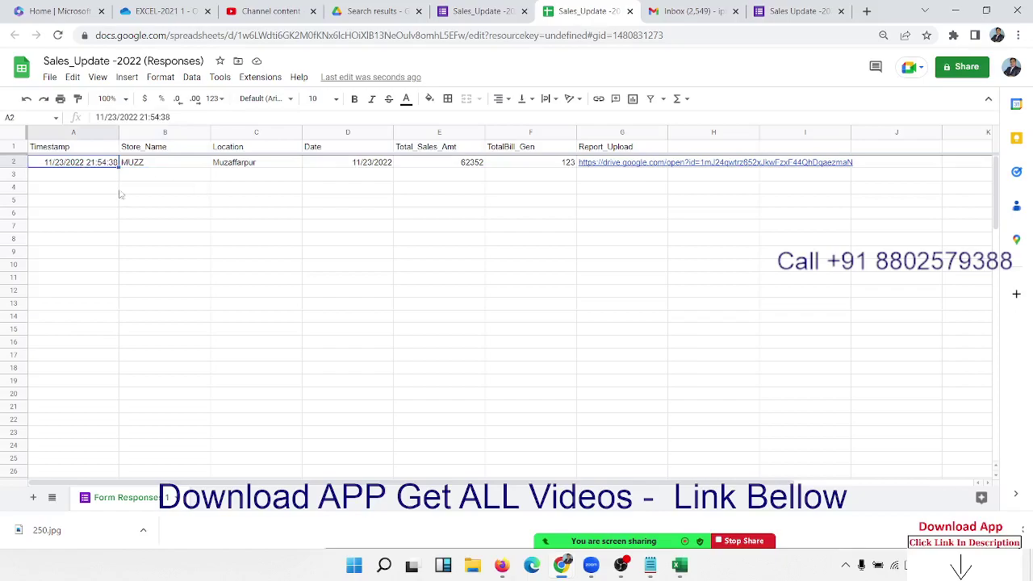
left_click(93, 181)
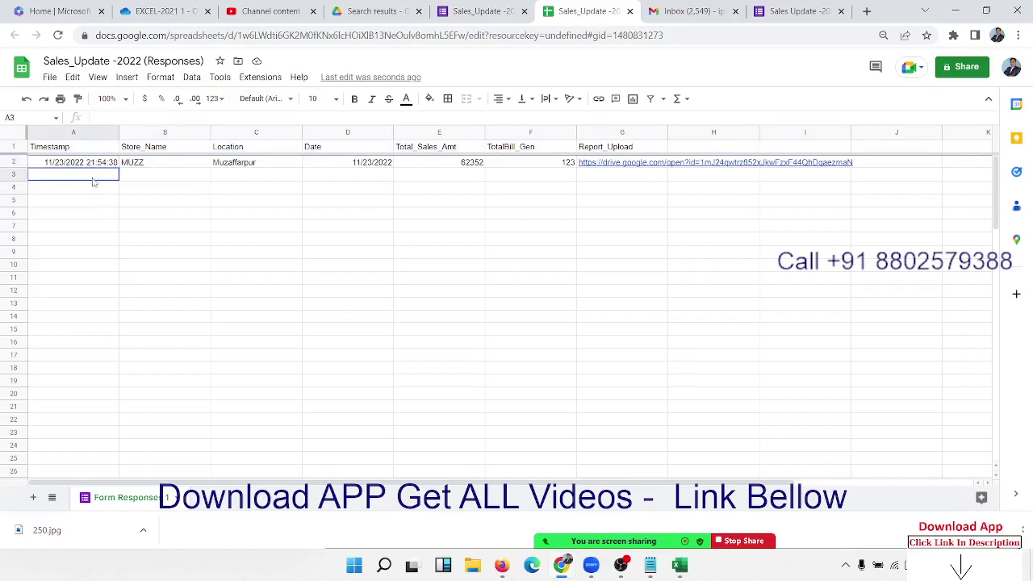
left_click_drag(92, 180, 555, 339)
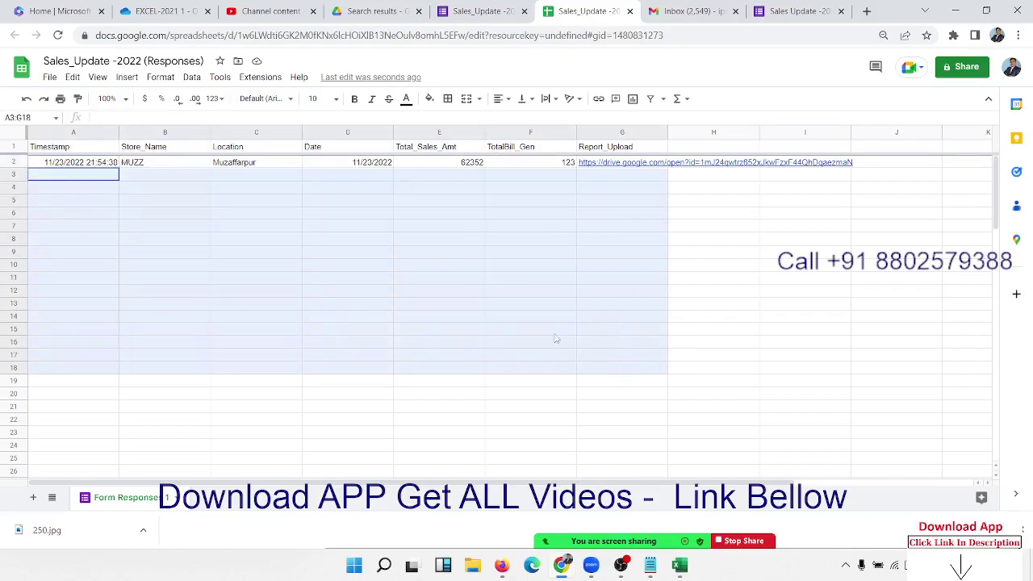
left_click(444, 267)
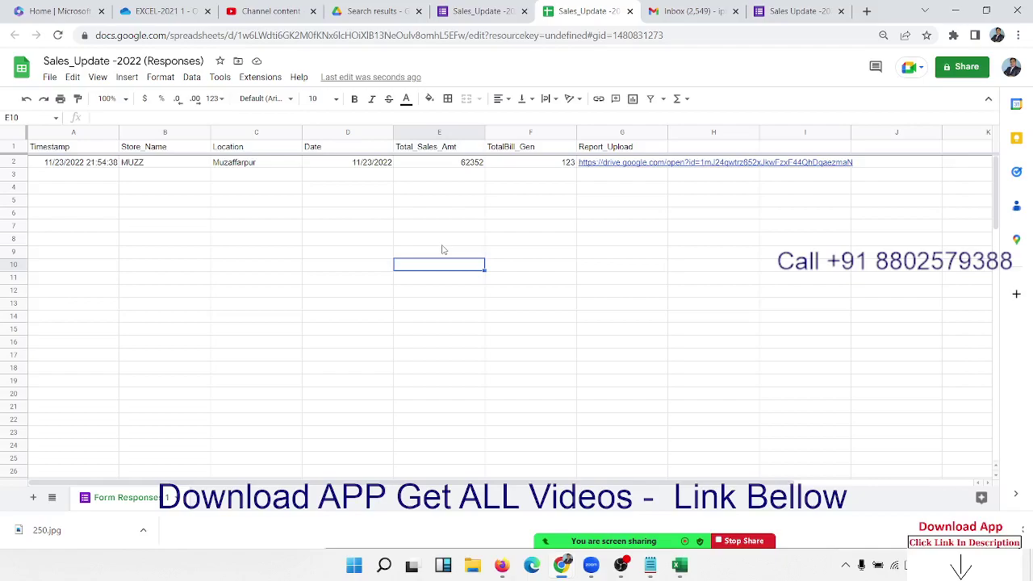
Step: Check the corrected store name in B2, then bring up the Sales Update -2022 form page
left_click(91, 176)
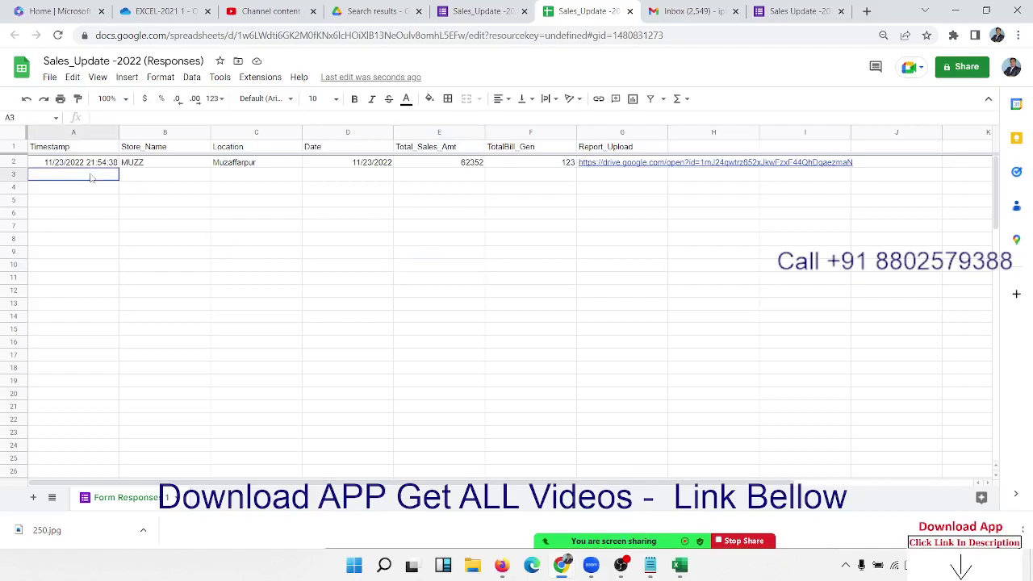
left_click(160, 166)
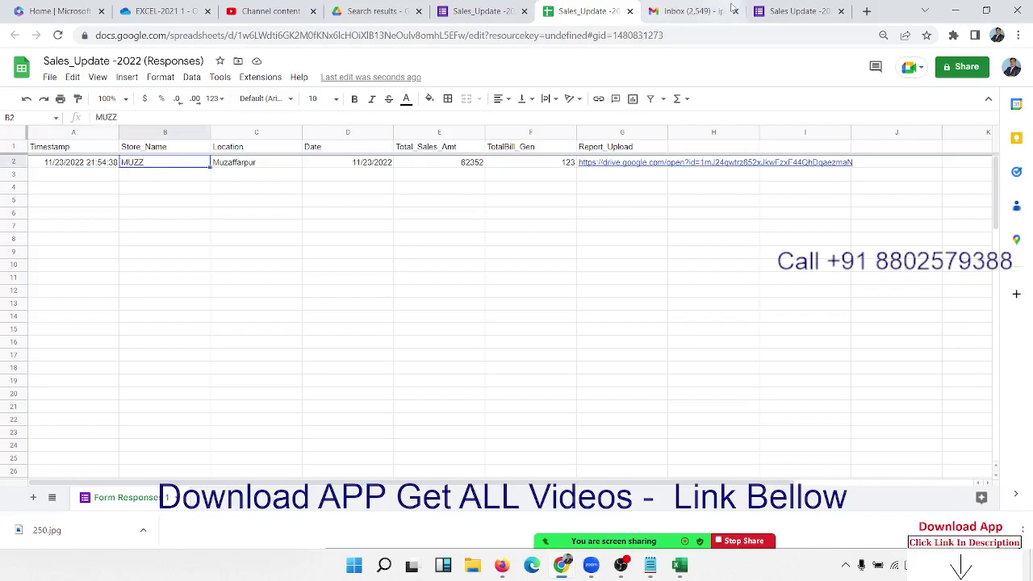
left_click(792, 11)
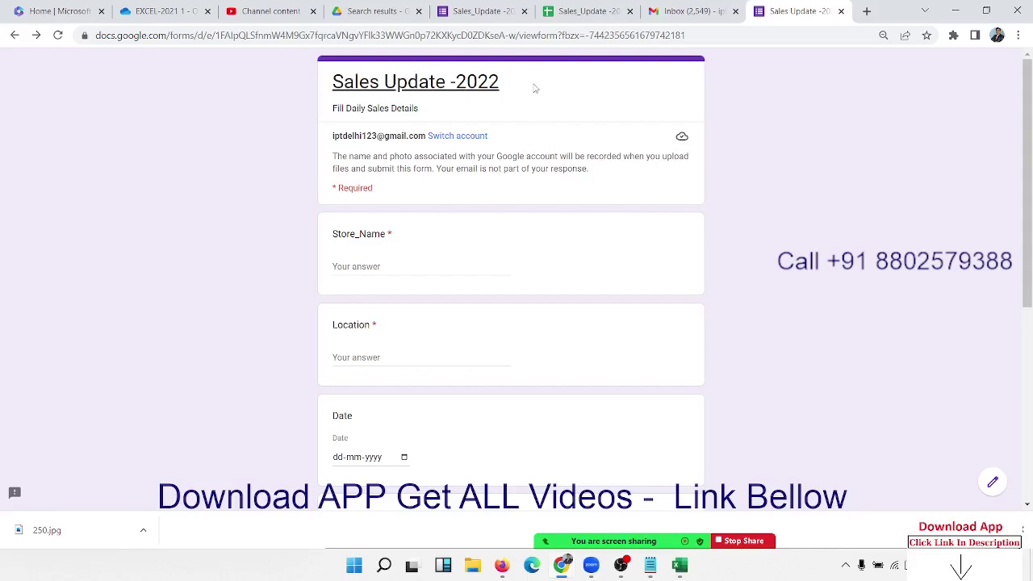
Step: Back in the responses sheet, inspect the sales amount 62352 in E2 alongside empty cells E7 and F4
left_click(587, 11)
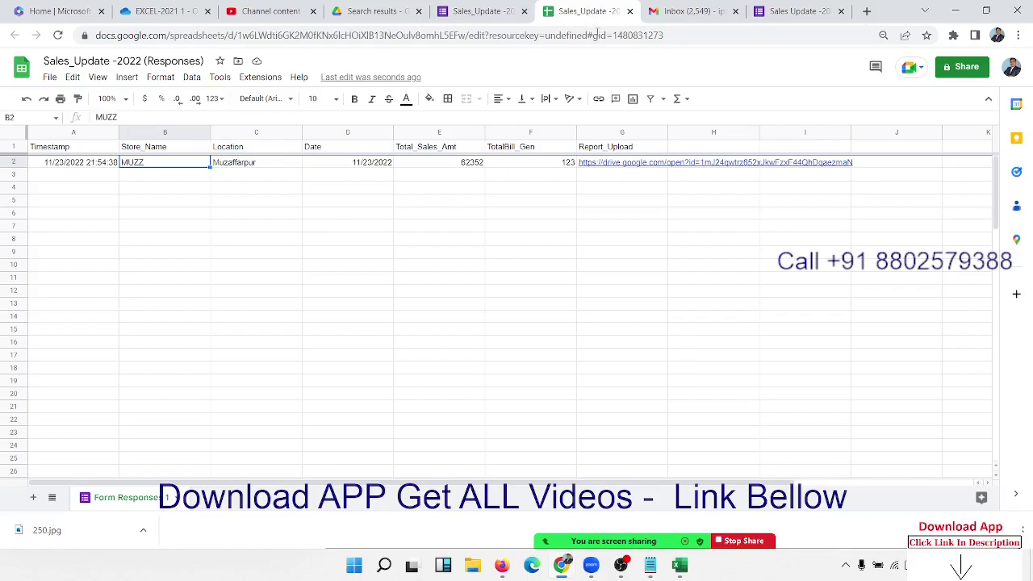
left_click(457, 229)
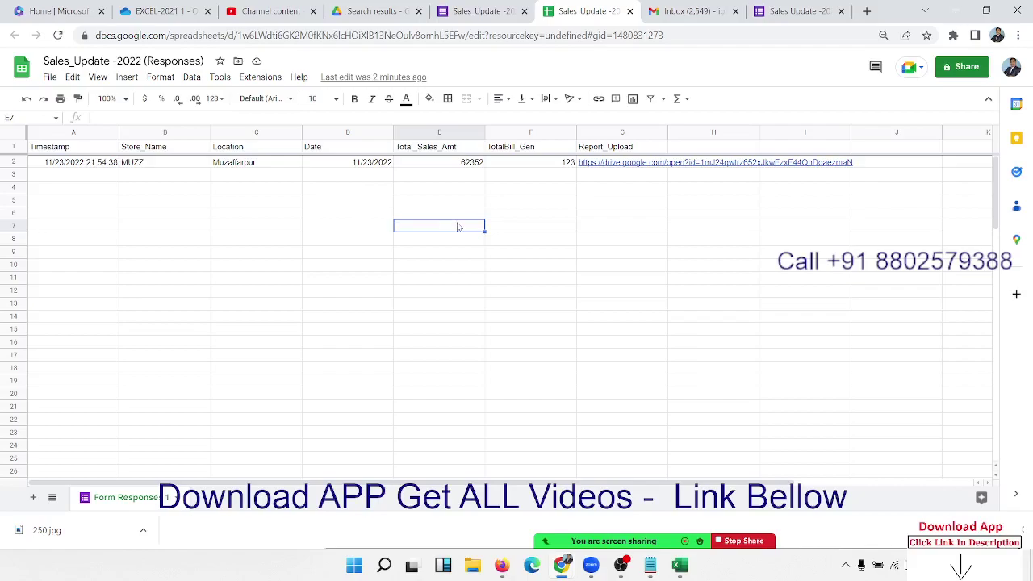
left_click(475, 165)
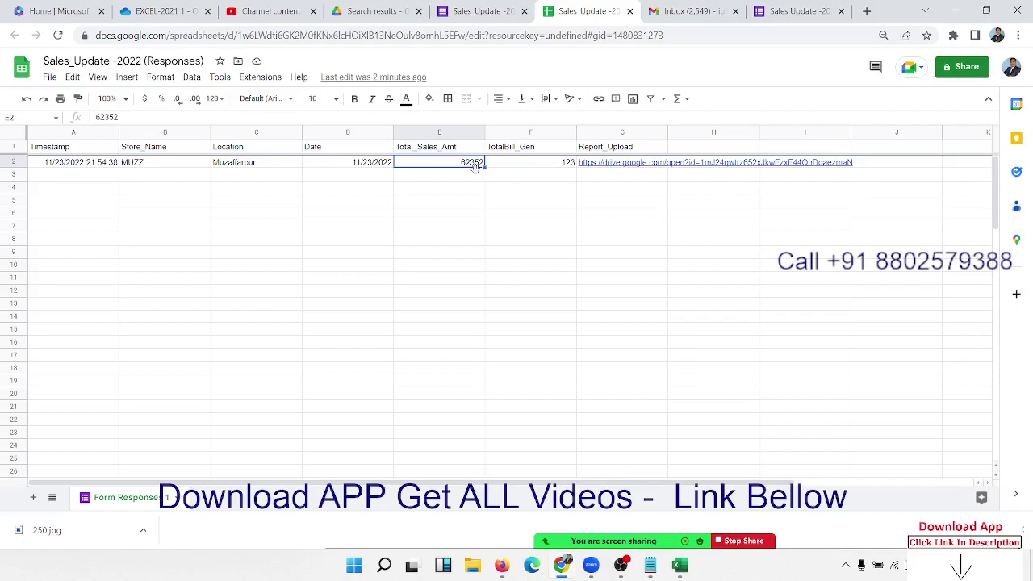
left_click(535, 191)
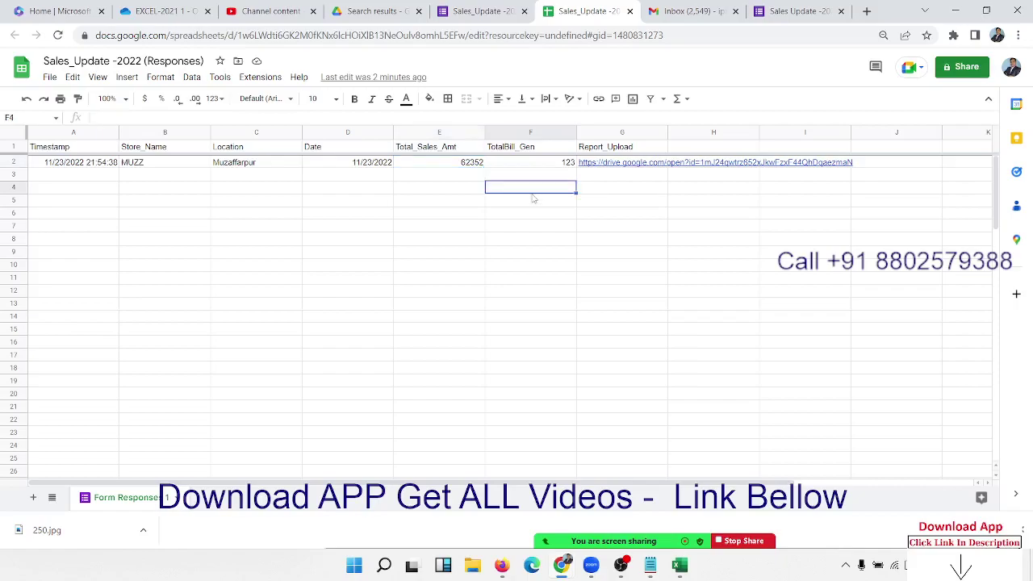
left_click(461, 164)
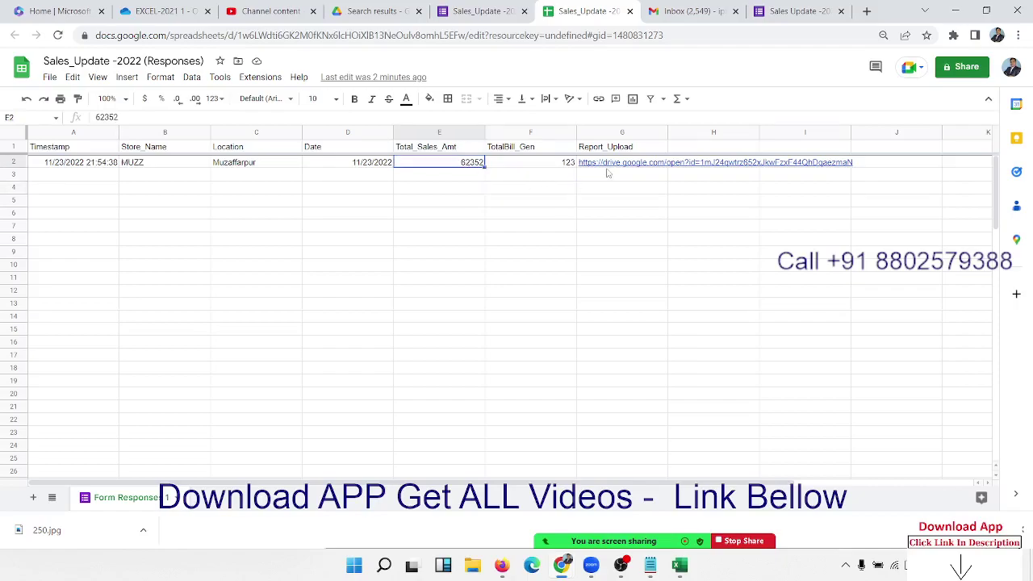
Step: Check the bill count 123 in F2 and cell G3 below the report link, then return to the form
left_click(604, 183)
mouse_move(637, 162)
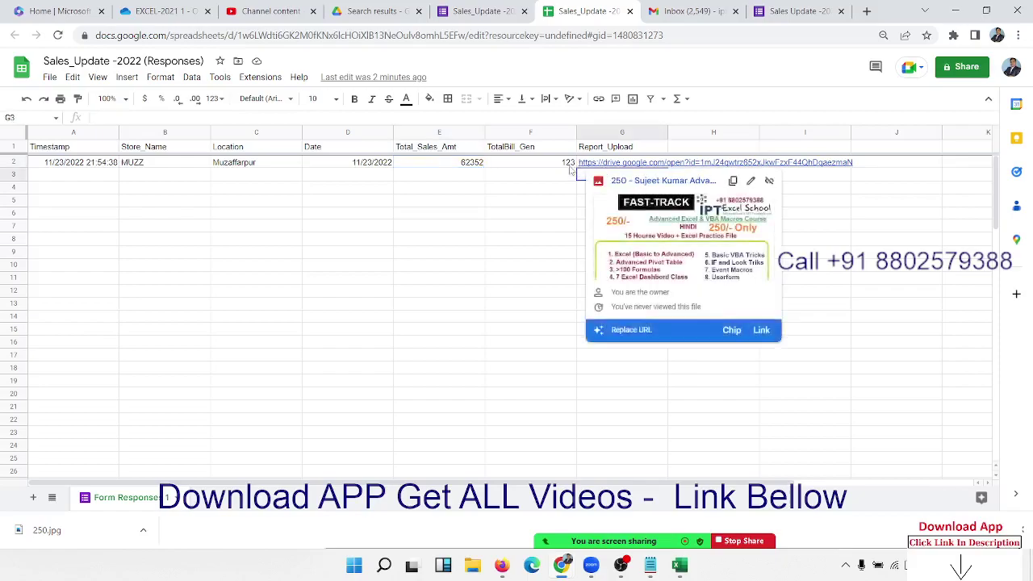
left_click(573, 165)
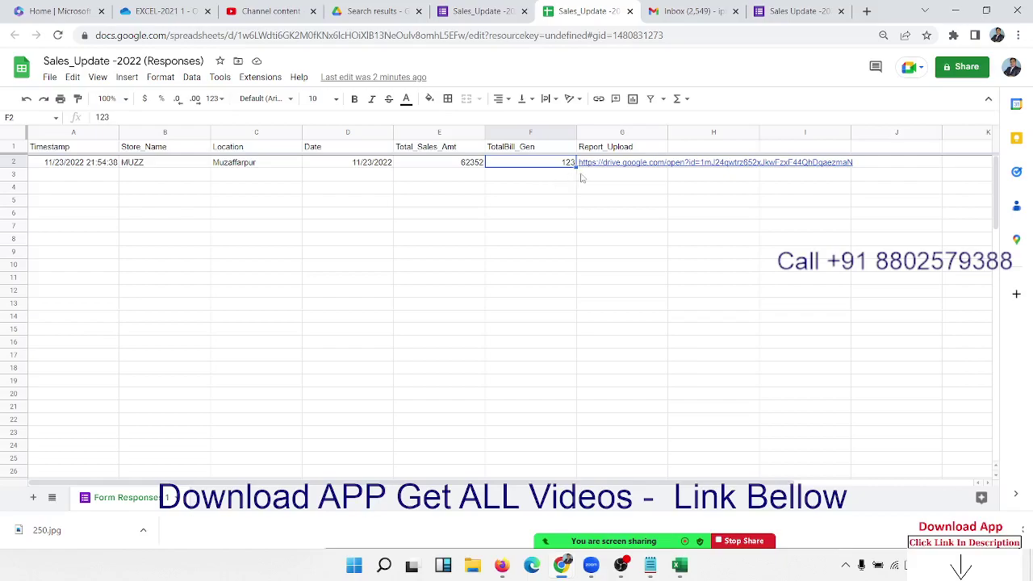
left_click(580, 176)
left_click(564, 164)
left_click(792, 13)
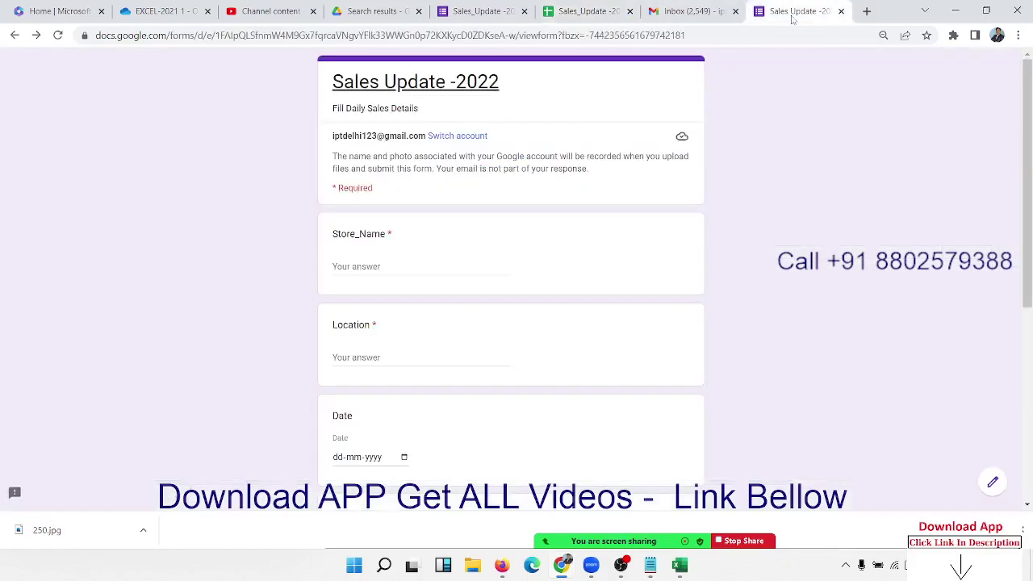
Step: Close the extra form tab and cycle through the responses summary, Drive search, spreadsheet and Gmail tabs
left_click(841, 11)
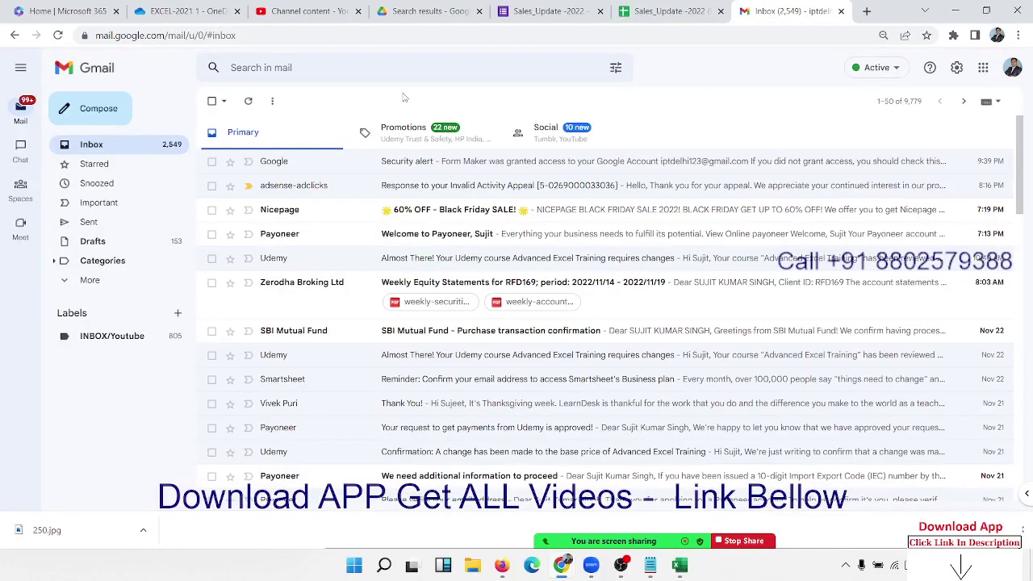
left_click(529, 16)
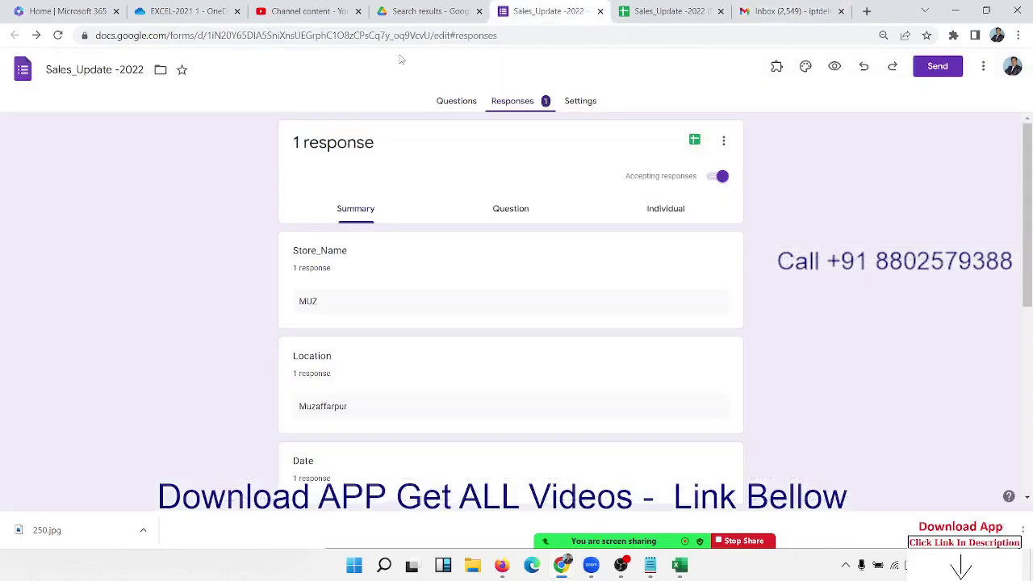
left_click(430, 12)
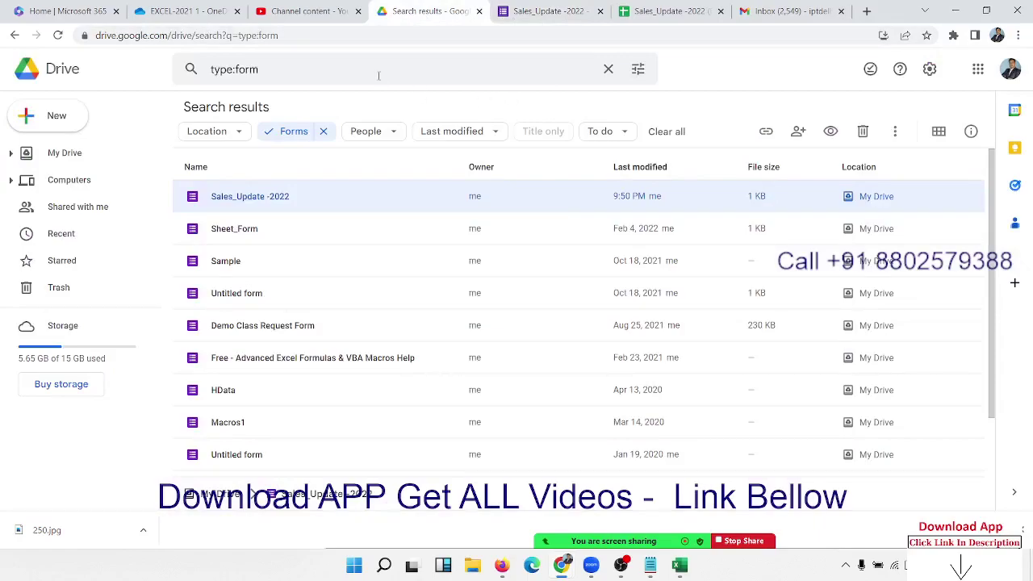
left_click(666, 11)
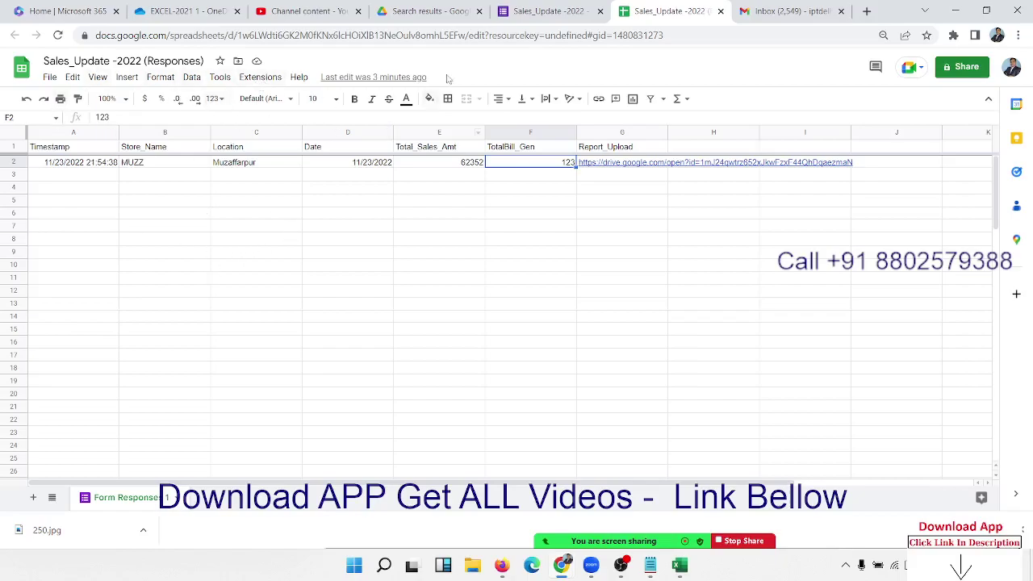
left_click(537, 12)
left_click(645, 14)
left_click(783, 11)
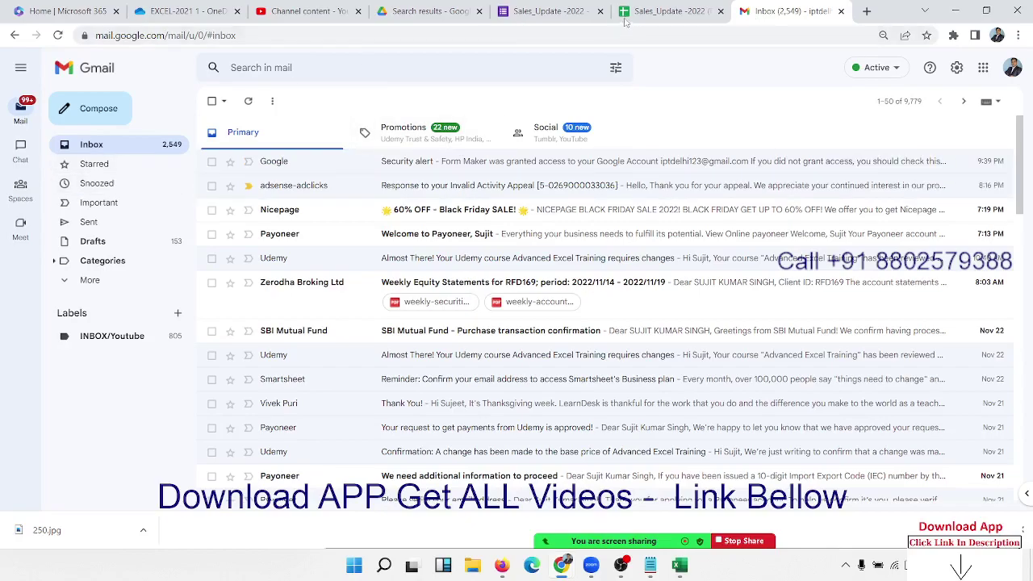
Step: From the Drive search results, create a new Google Site through New > More > Google Sites
left_click(425, 10)
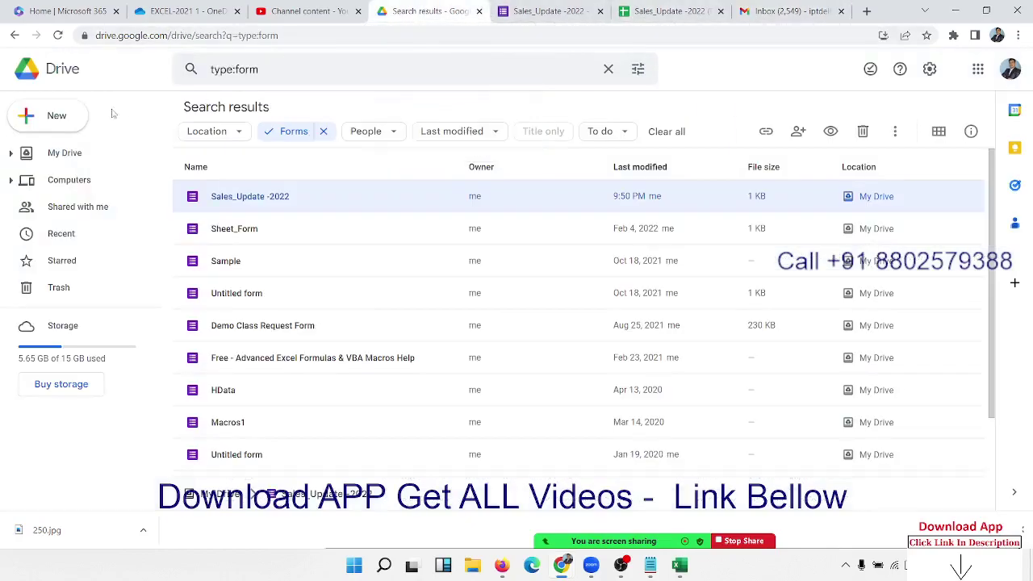
left_click(57, 110)
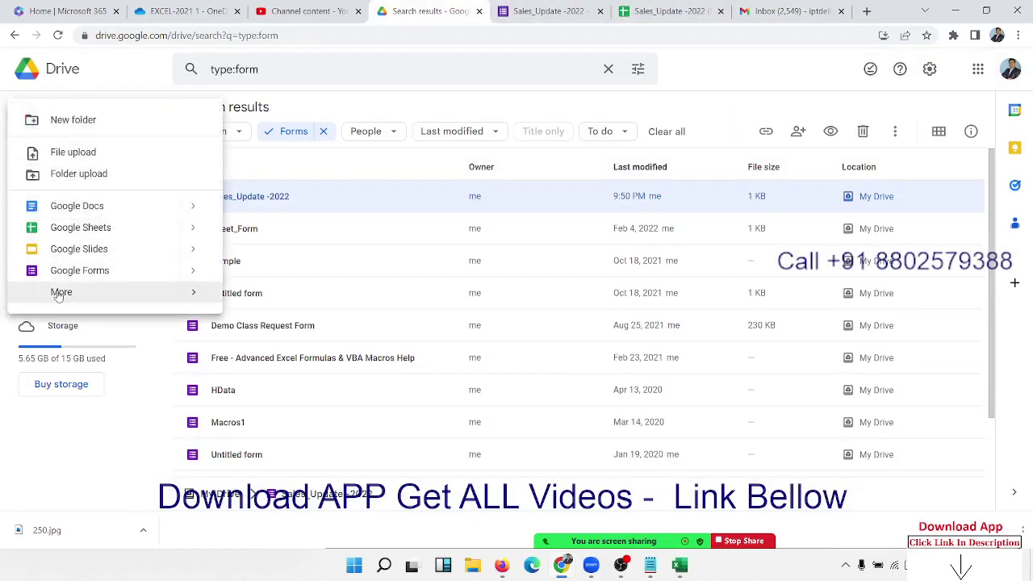
mouse_move(113, 292)
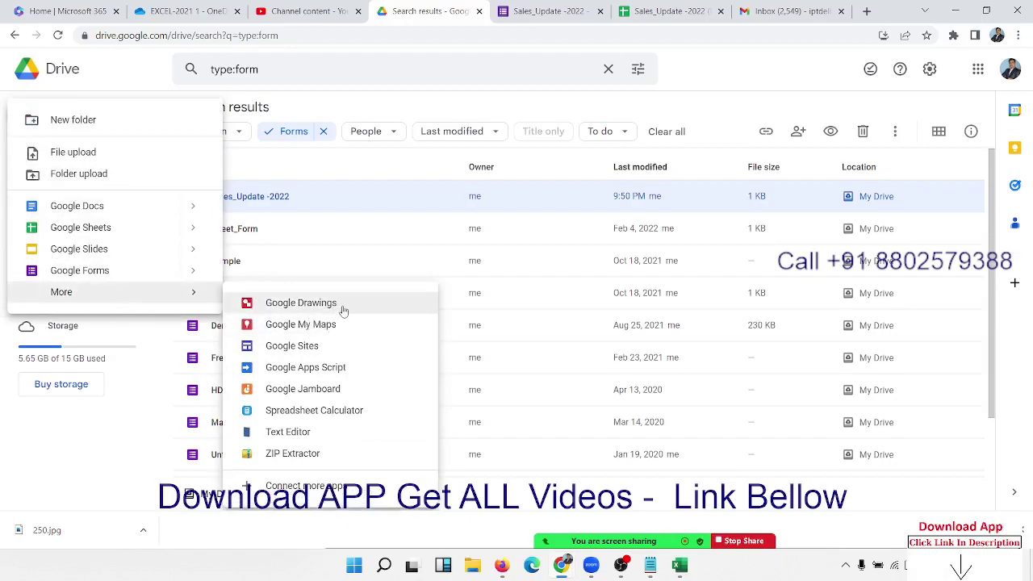
left_click(341, 355)
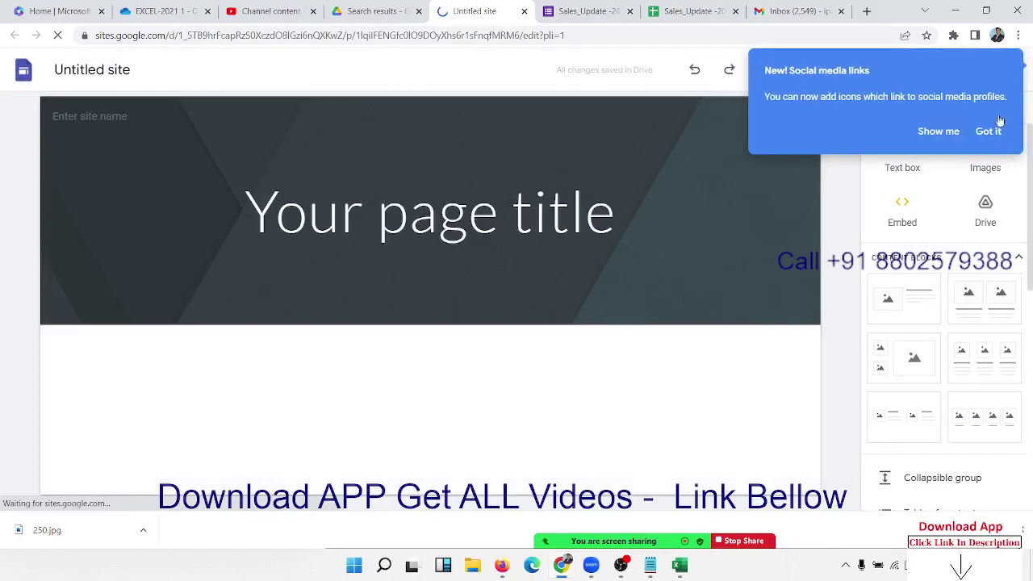
Step: Dismiss the social media links tip and close the site's extra options menu
left_click(986, 132)
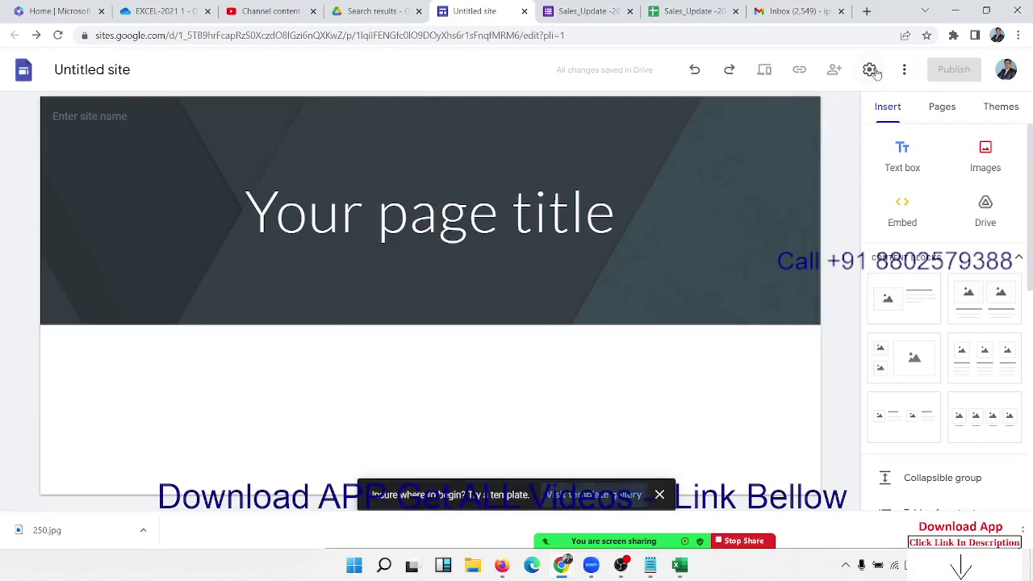
left_click(903, 72)
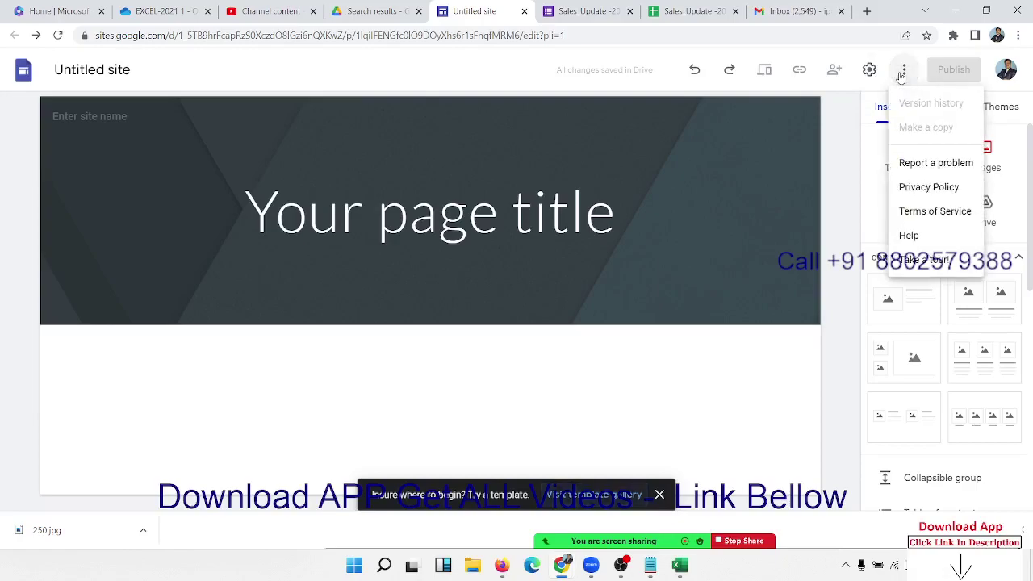
left_click(837, 133)
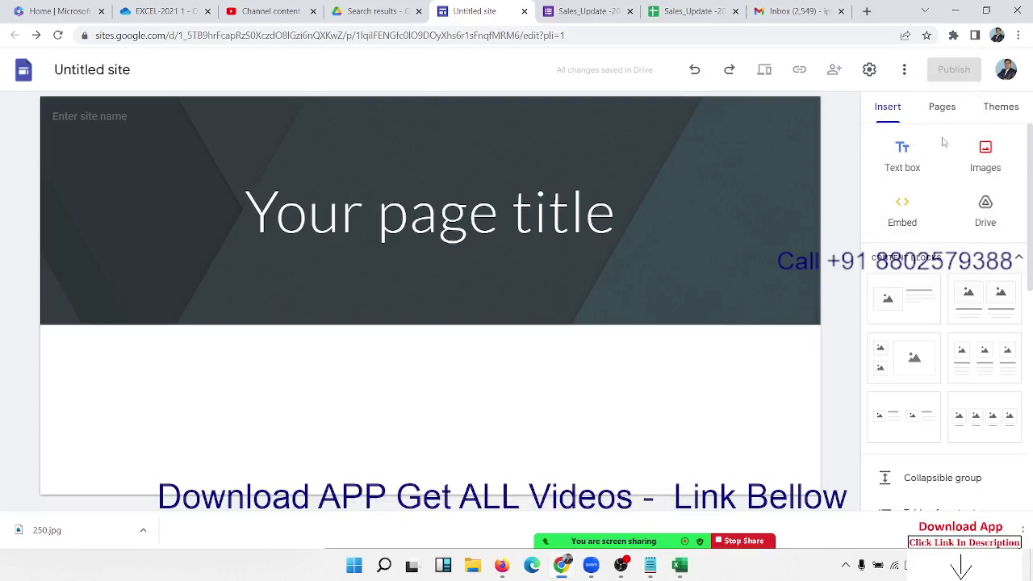
Step: Confirm the site has only a Home page, then show the site themes with Simple applied
left_click(942, 109)
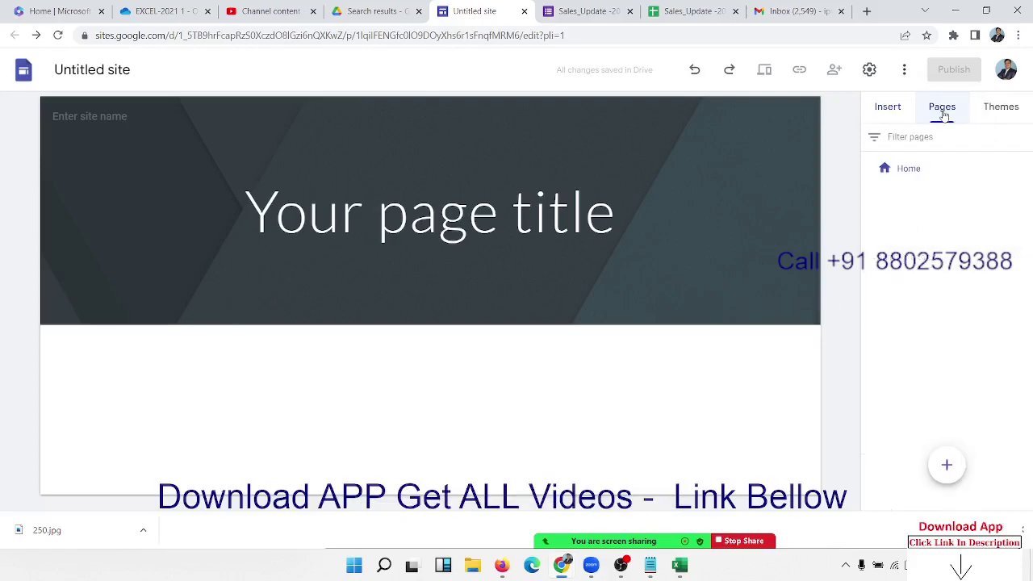
left_click(909, 171)
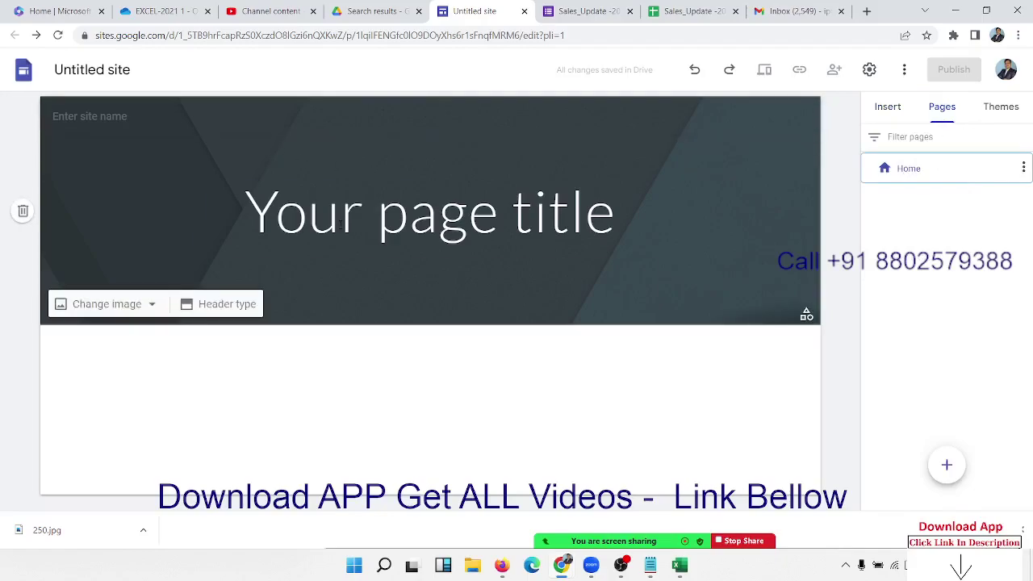
left_click(998, 117)
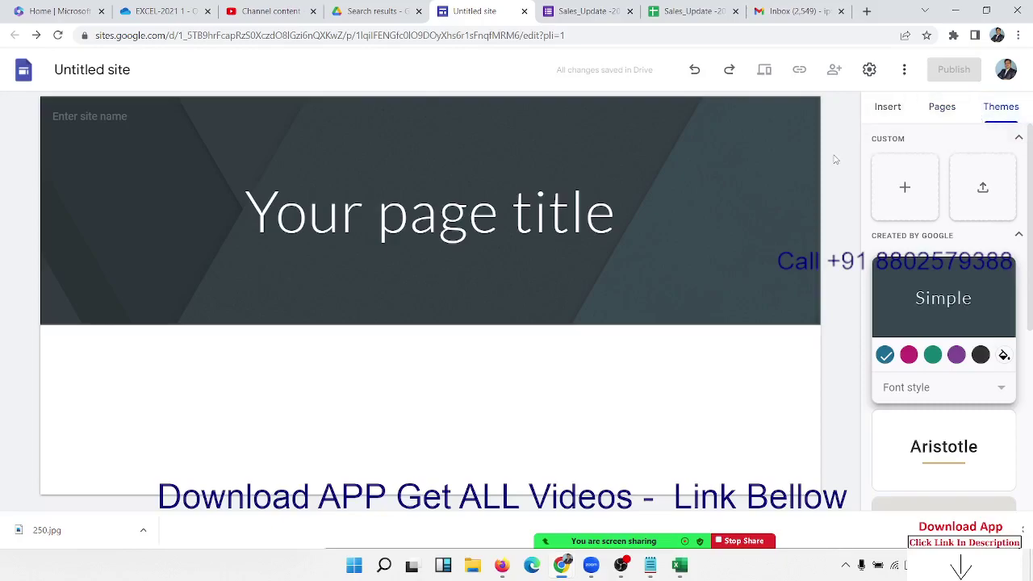